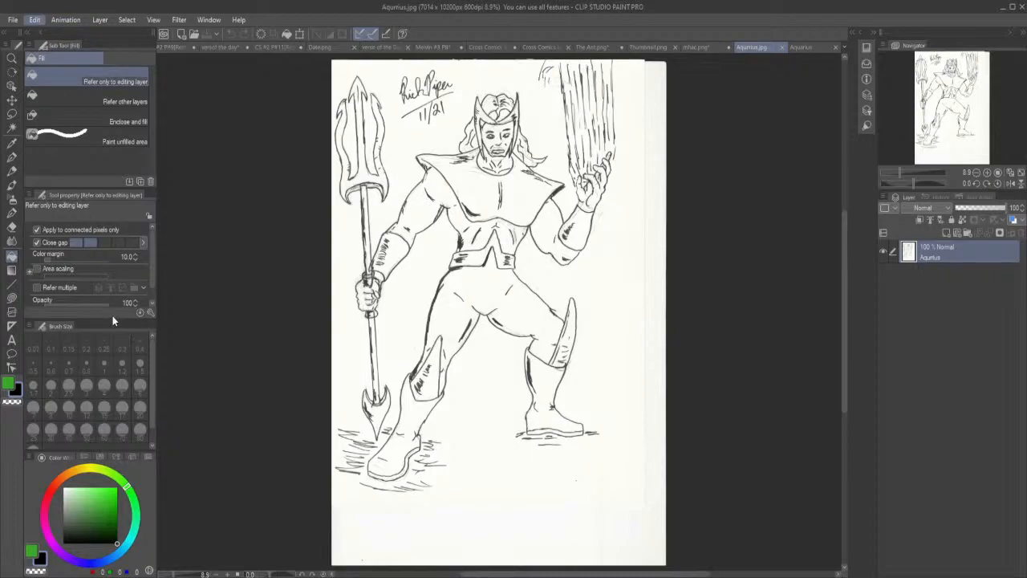
Crop the canvas to the drawing, trimming the blank paper below and beside it, and convert the line art's white background to transparency.
click(161, 337)
drag(499, 566, 498, 494)
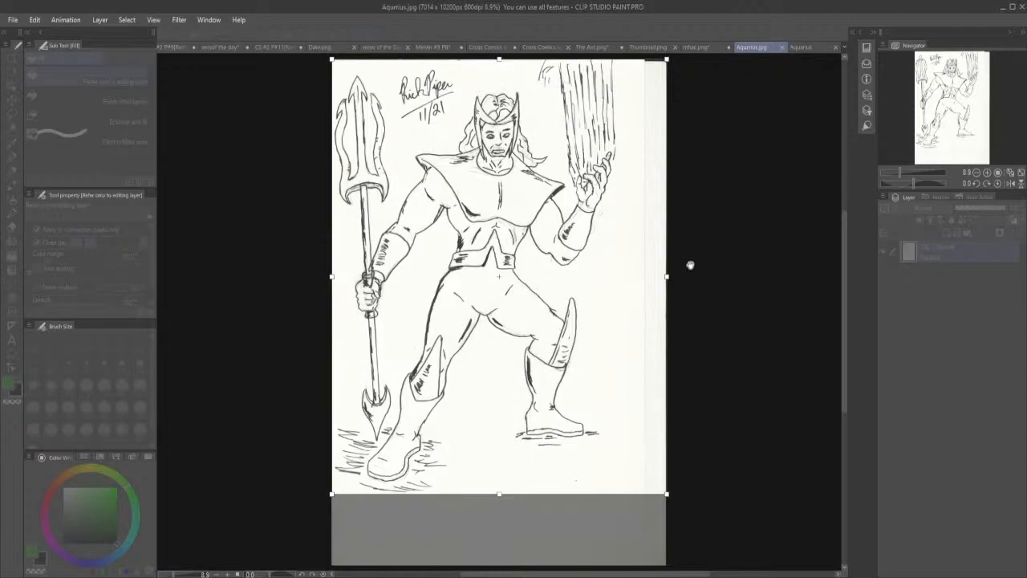
drag(667, 276, 641, 279)
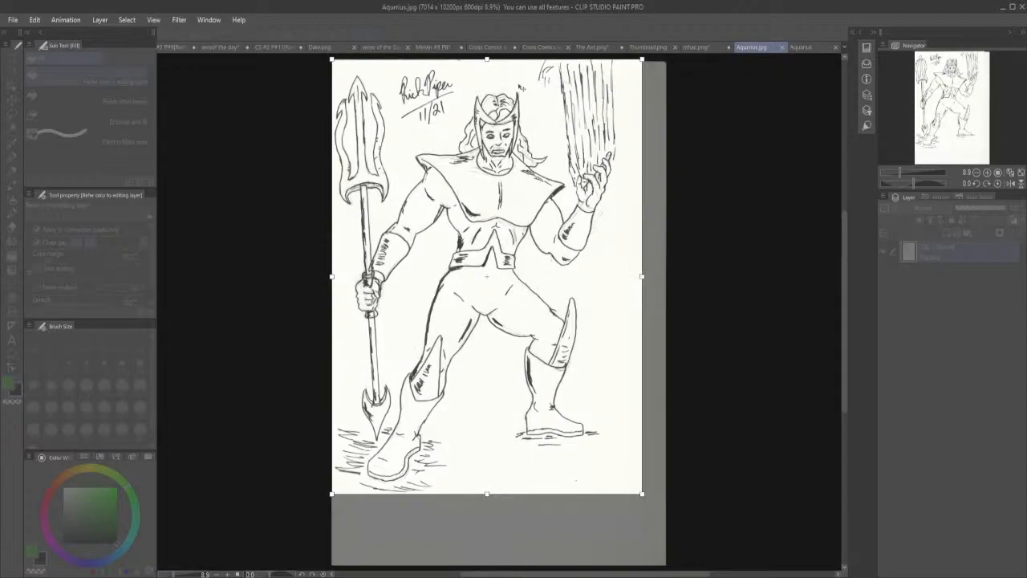
drag(486, 59, 487, 62)
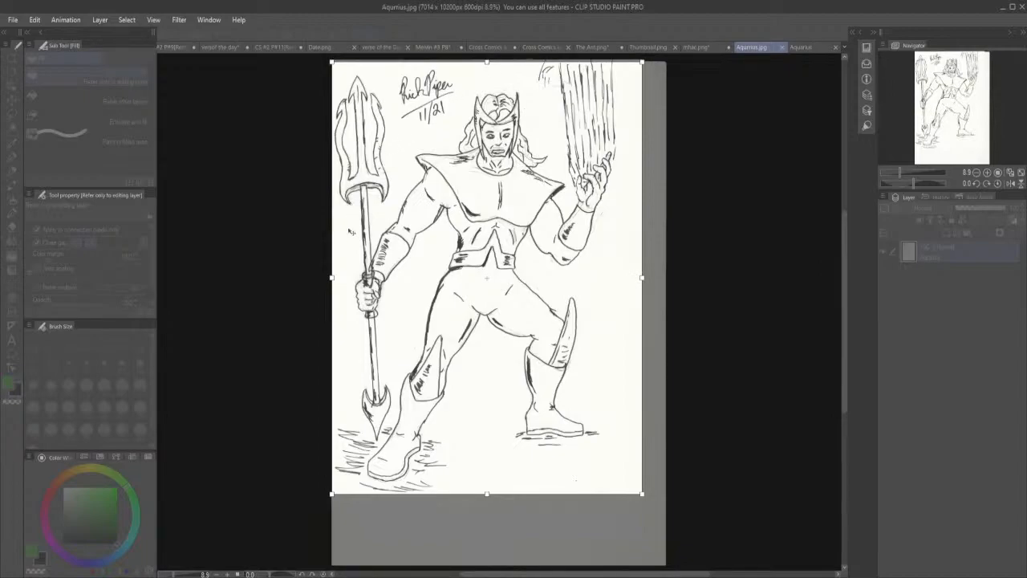
drag(331, 278, 332, 280)
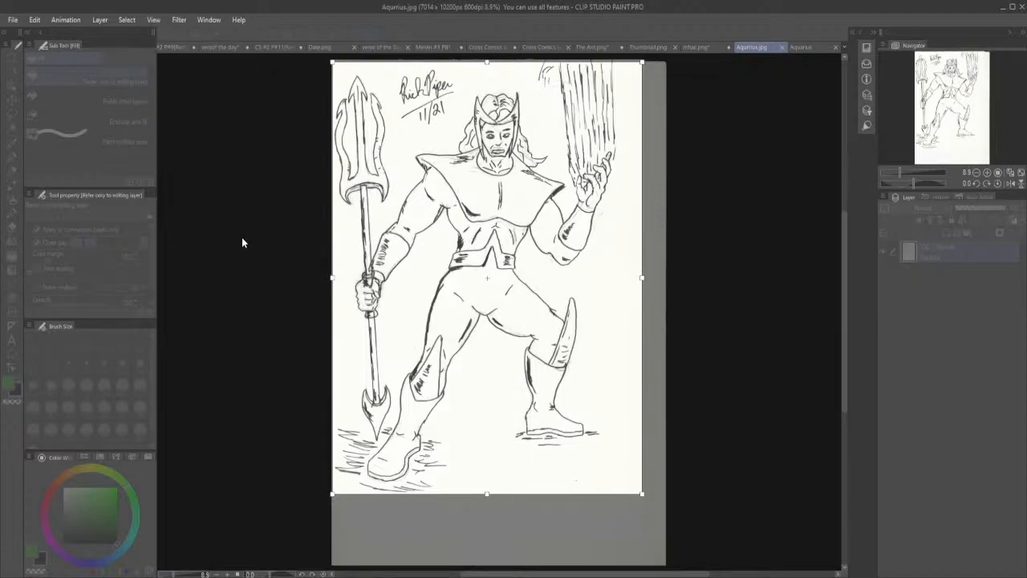
key(Return)
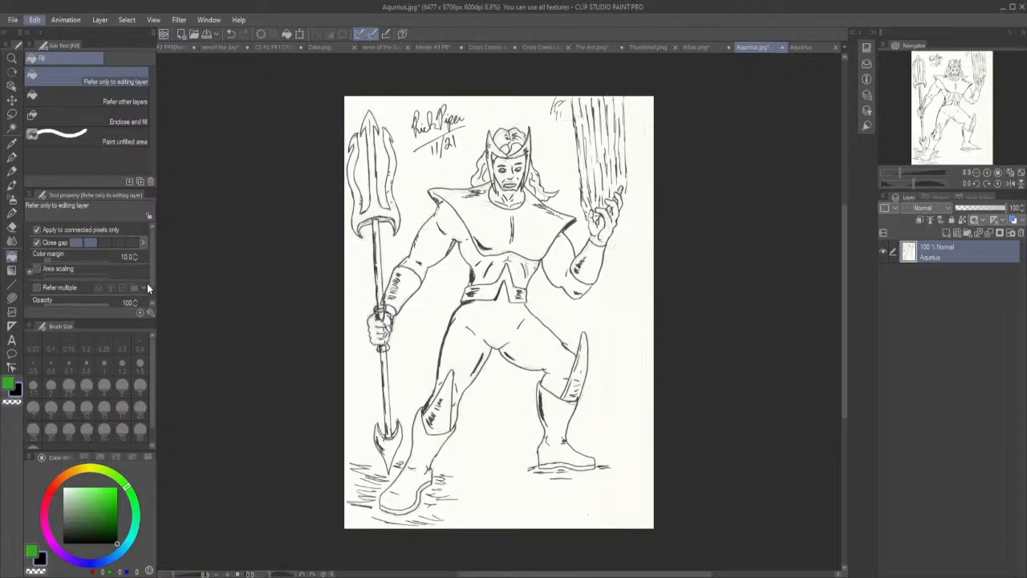
click(138, 245)
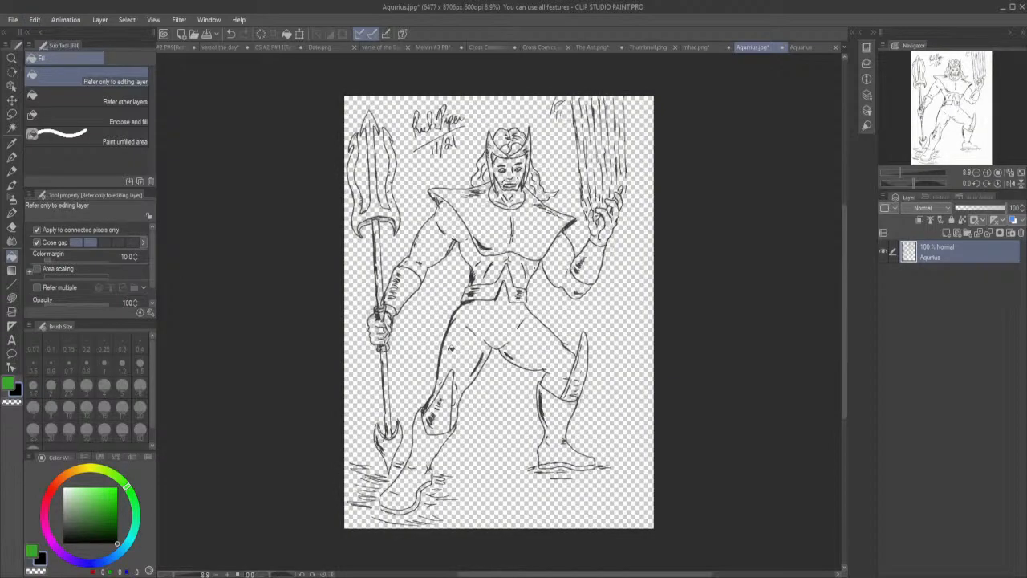
Lasso the handwritten signature and date, cut them from the line art, paste them onto their own layer, and deselect.
click(12, 114)
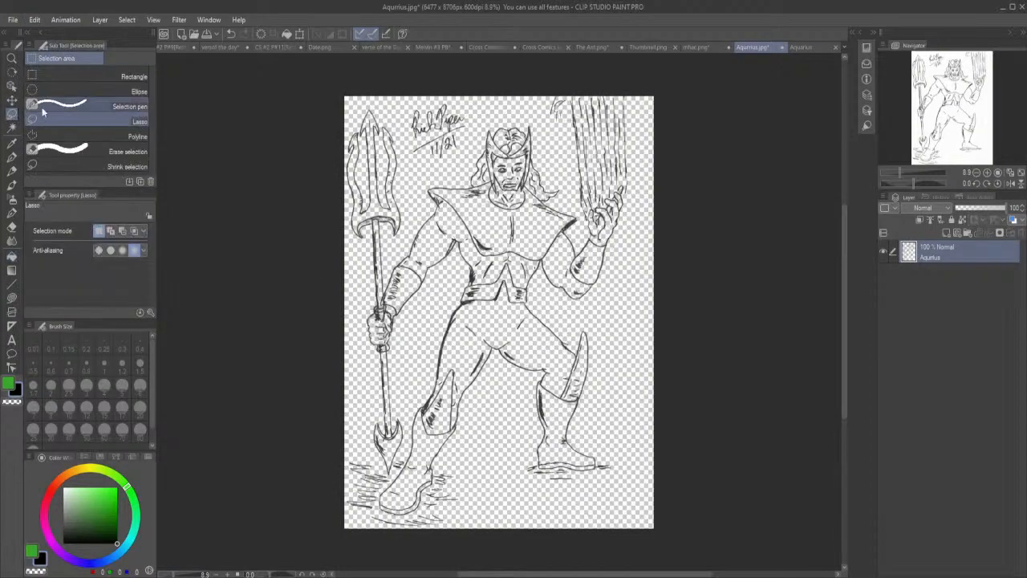
mouse_move(409, 99)
mouse_down()
mouse_move(402, 138)
mouse_move(423, 163)
mouse_move(467, 161)
mouse_move(484, 105)
mouse_move(443, 80)
mouse_move(408, 85)
mouse_up()
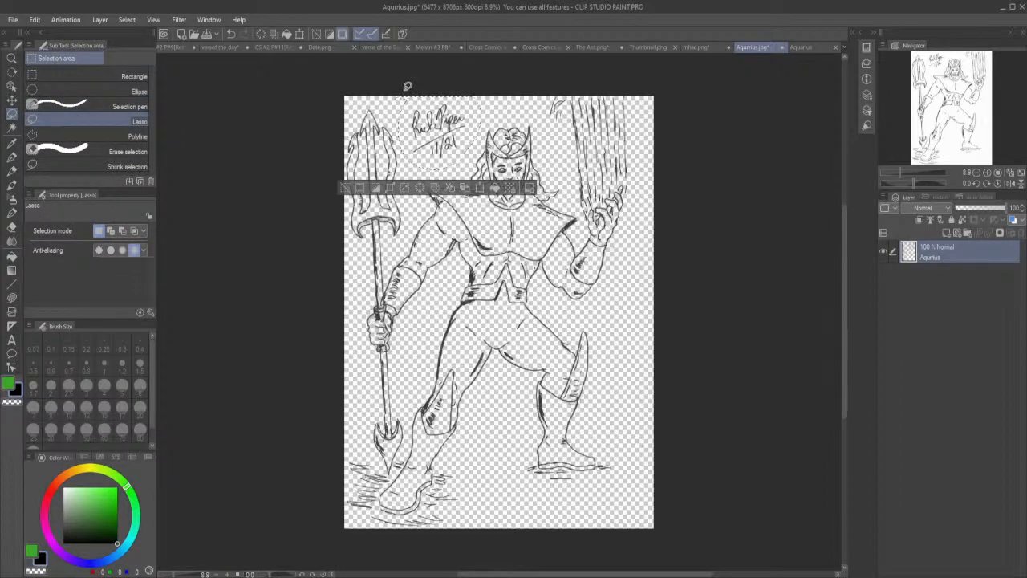
key(Delete)
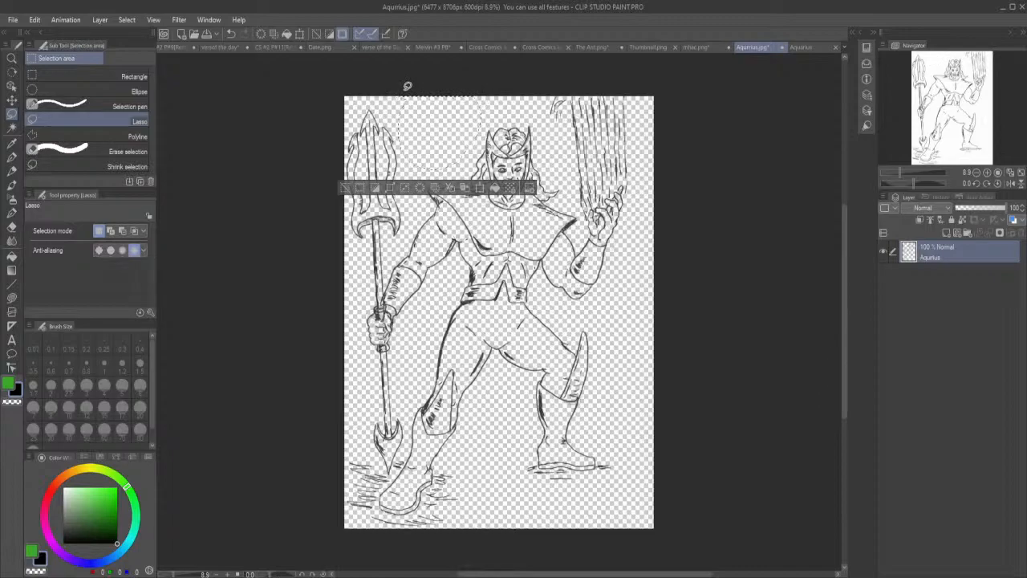
key(ctrl+v)
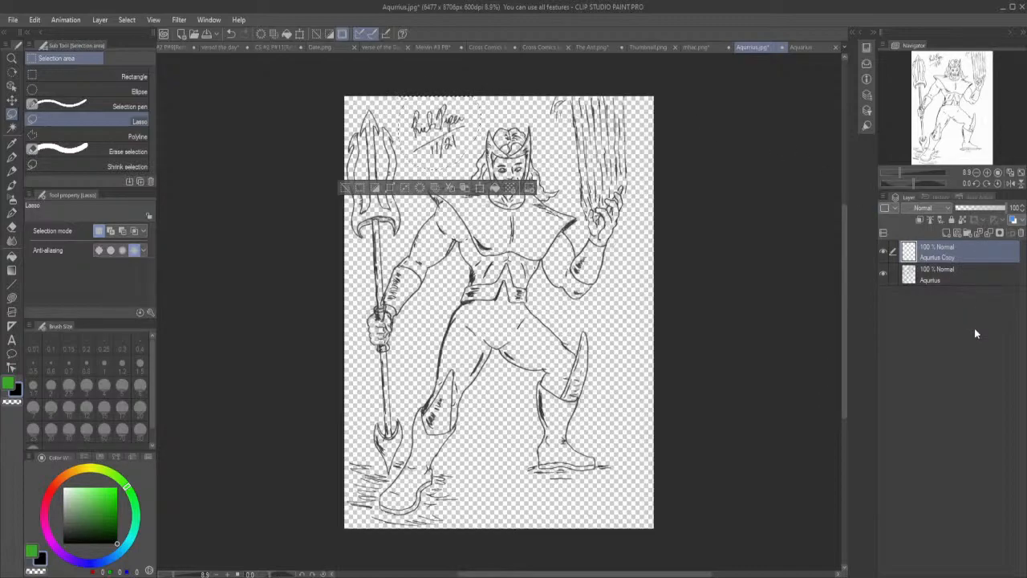
click(780, 269)
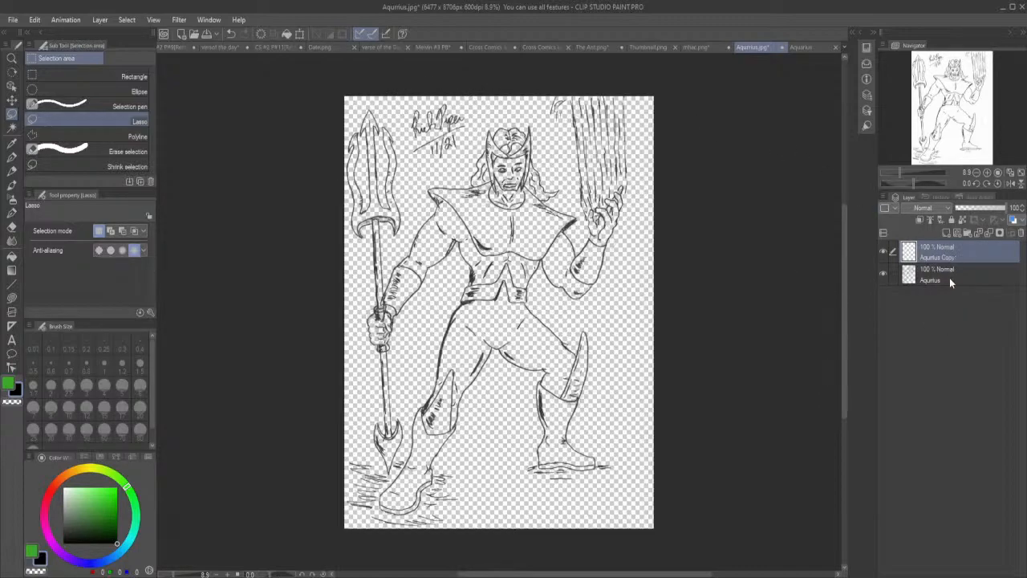
Add ten empty raster layers beneath the line art for colouring and make Layer 1 the active layer.
click(950, 278)
click(945, 231)
drag(936, 275, 939, 308)
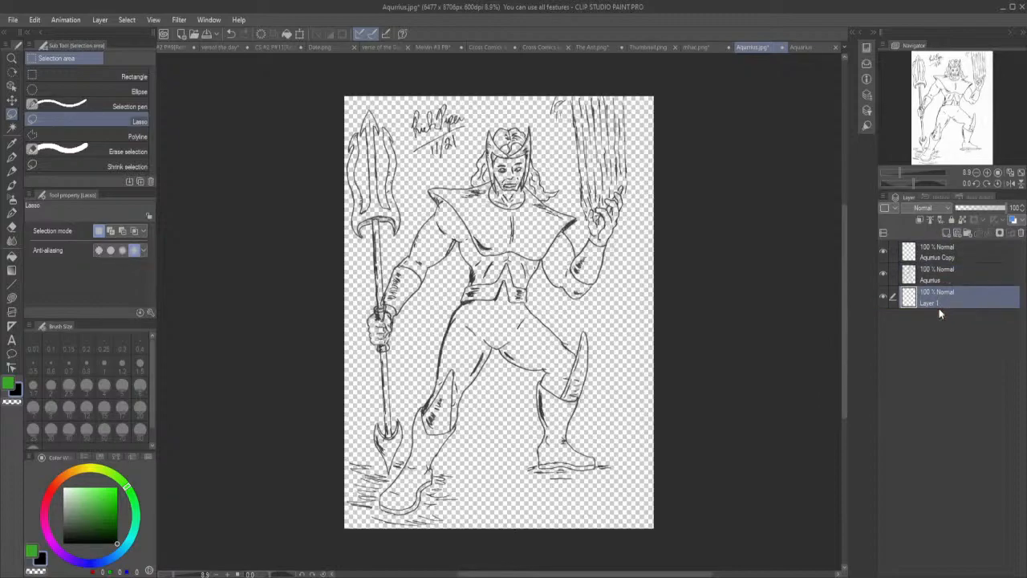
click(943, 232)
click(944, 232)
click(944, 232)
click(944, 232)
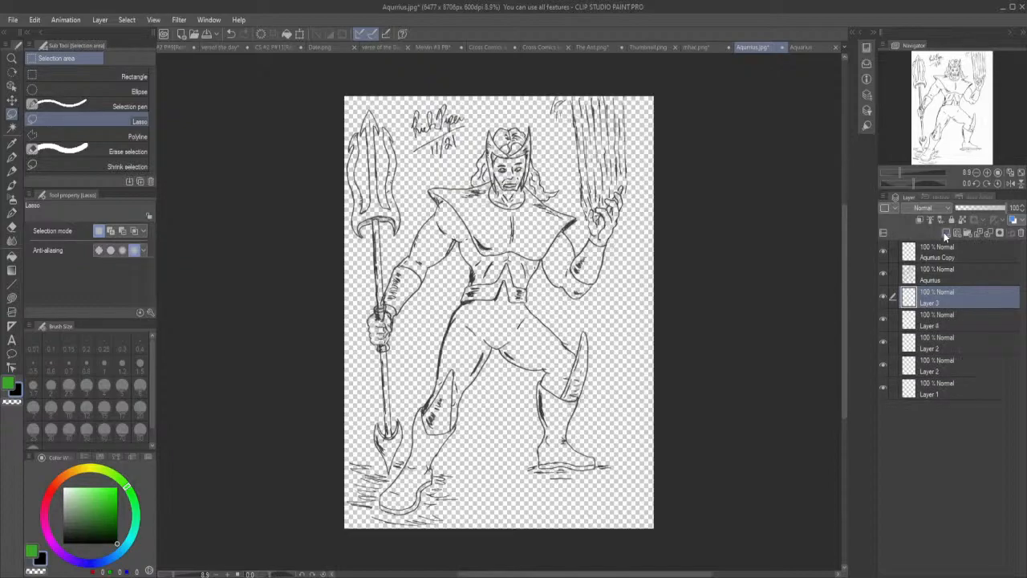
click(944, 232)
click(944, 232)
click(944, 232)
click(944, 232)
click(944, 232)
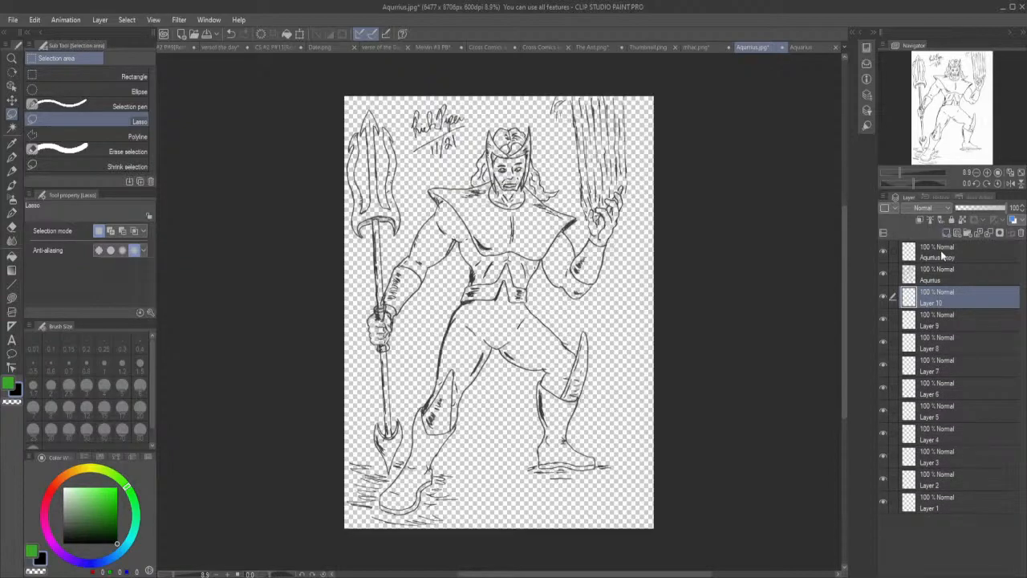
click(939, 504)
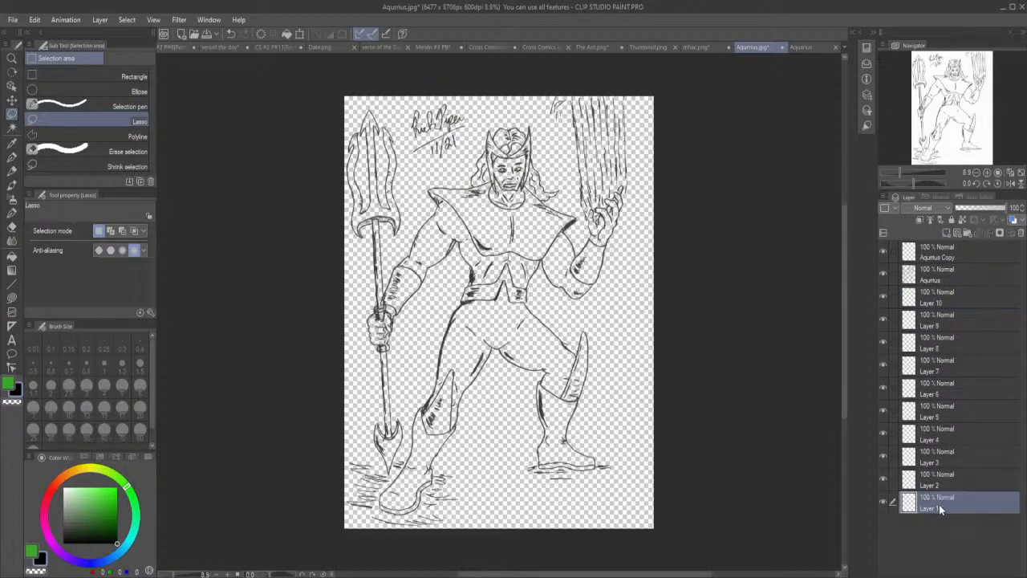
Switch to the coloured Aquarius document and hide Layers 16 through 21.
click(811, 47)
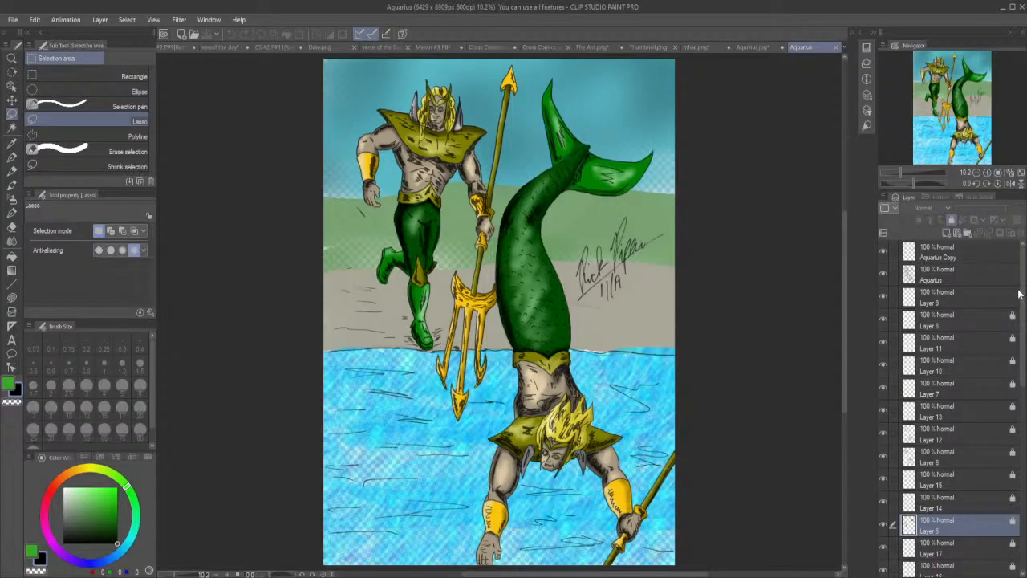
drag(1025, 295, 1024, 402)
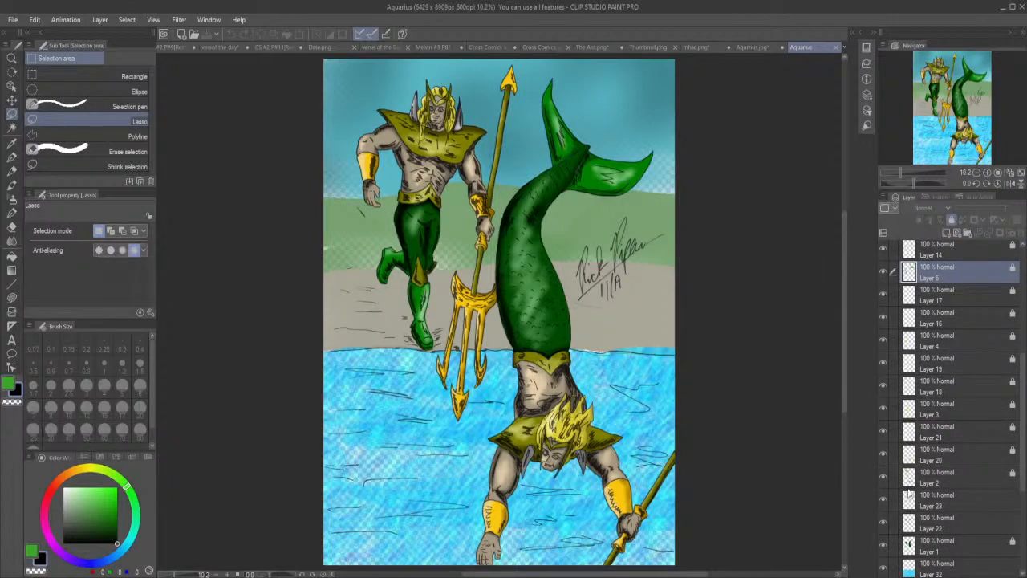
click(883, 454)
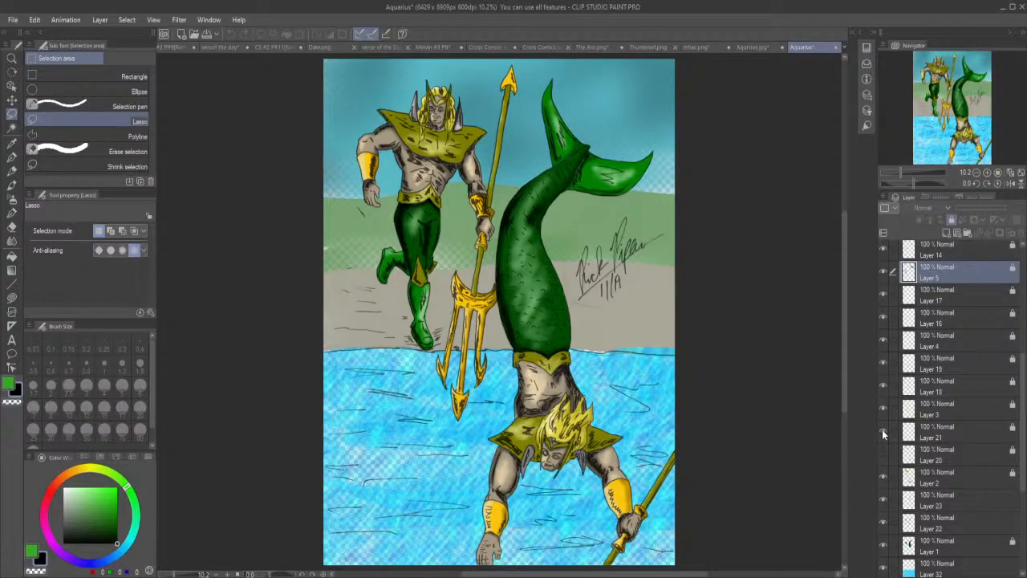
click(883, 435)
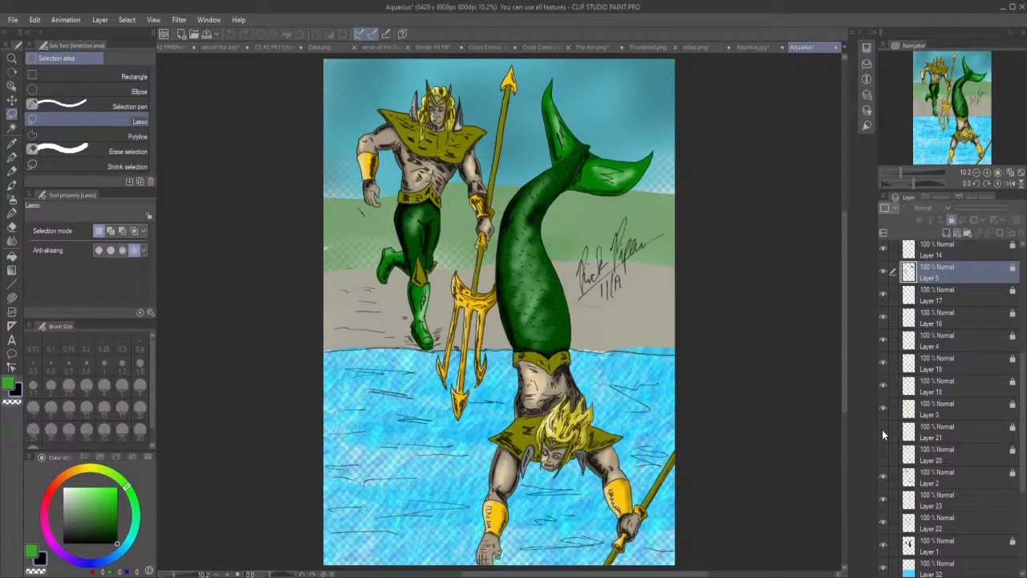
click(883, 386)
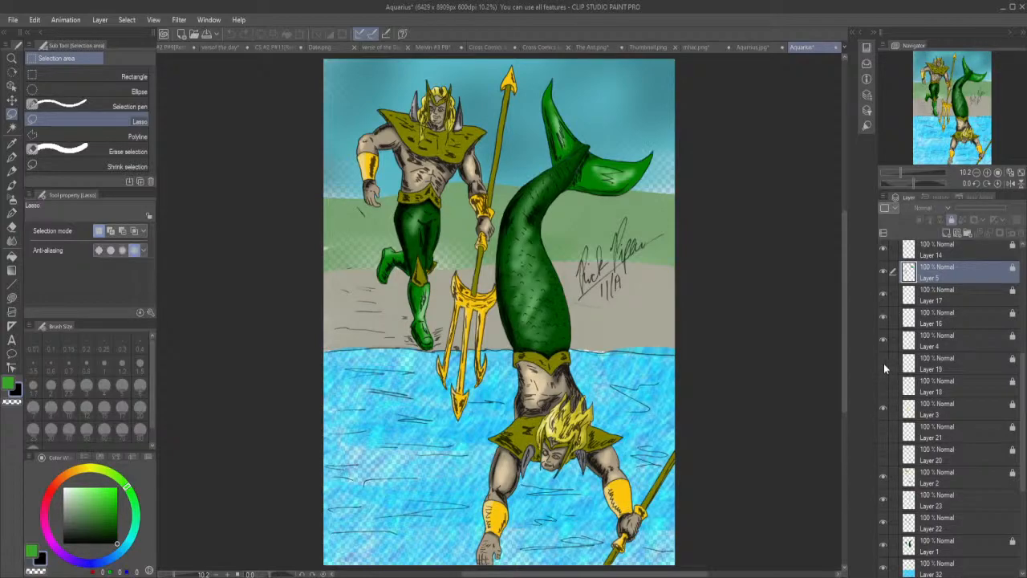
click(883, 363)
click(886, 317)
click(884, 293)
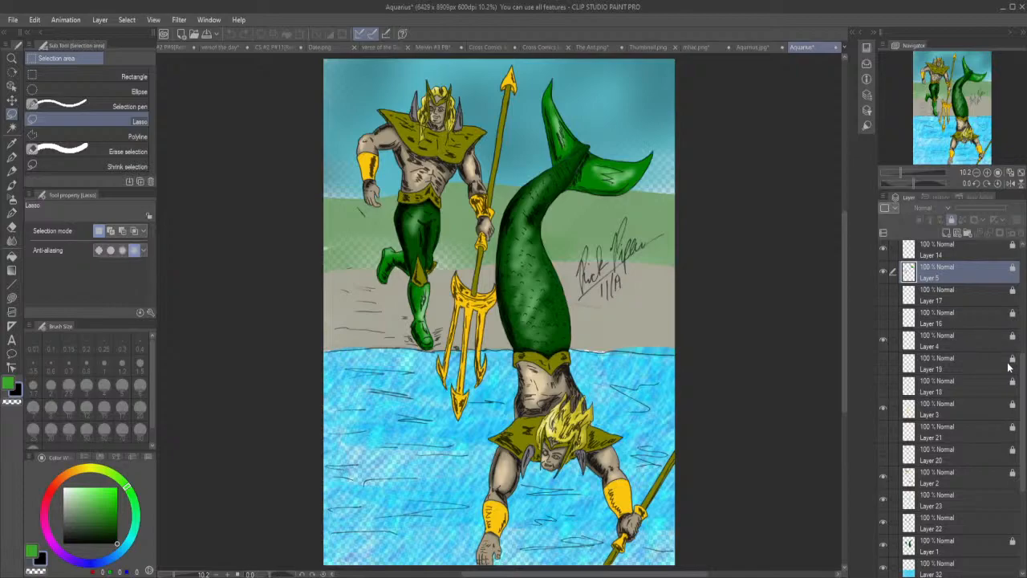
Hide Layers 12 through 15 in the coloured Aquarius document.
drag(1023, 383, 1023, 336)
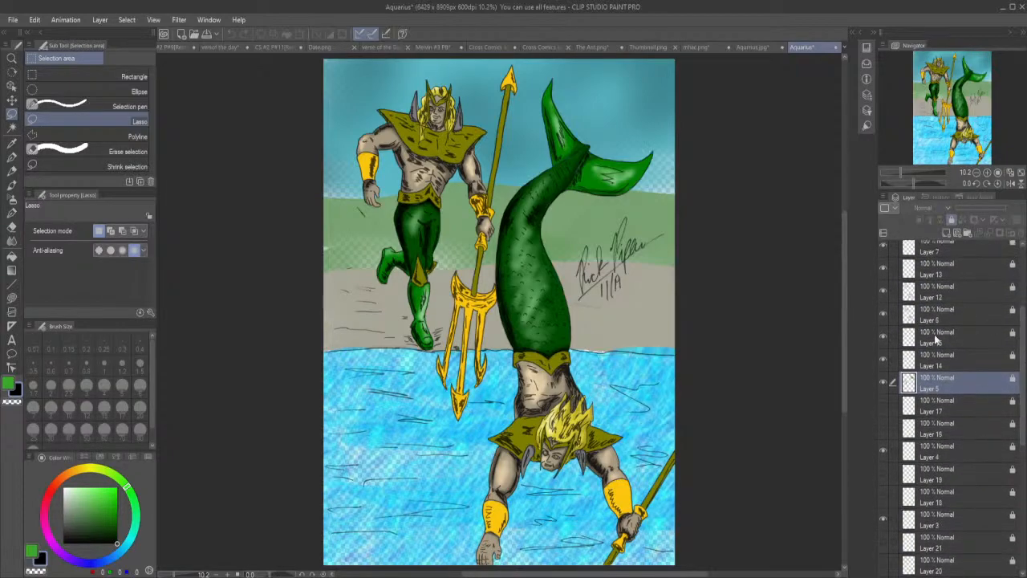
click(883, 361)
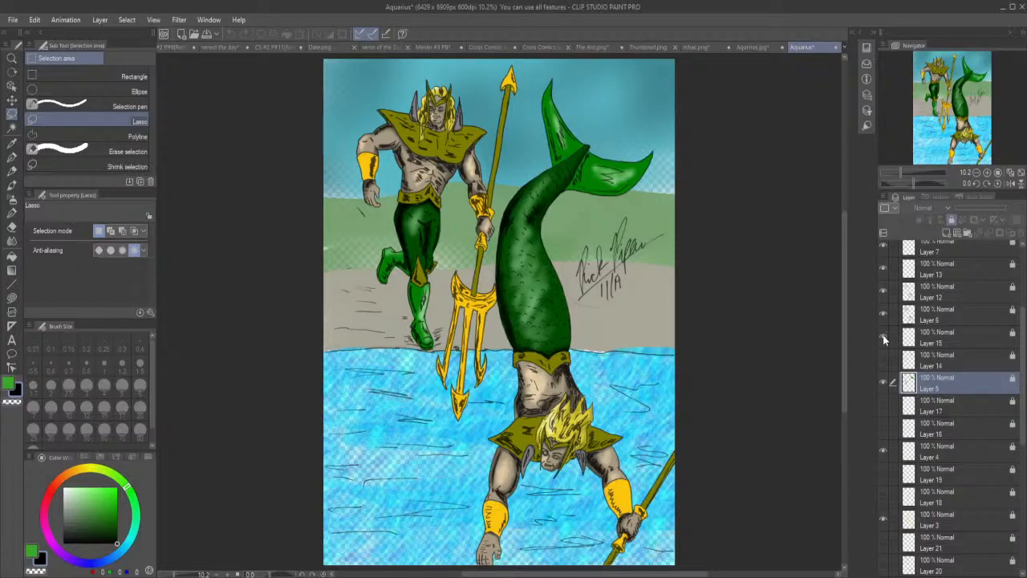
click(883, 337)
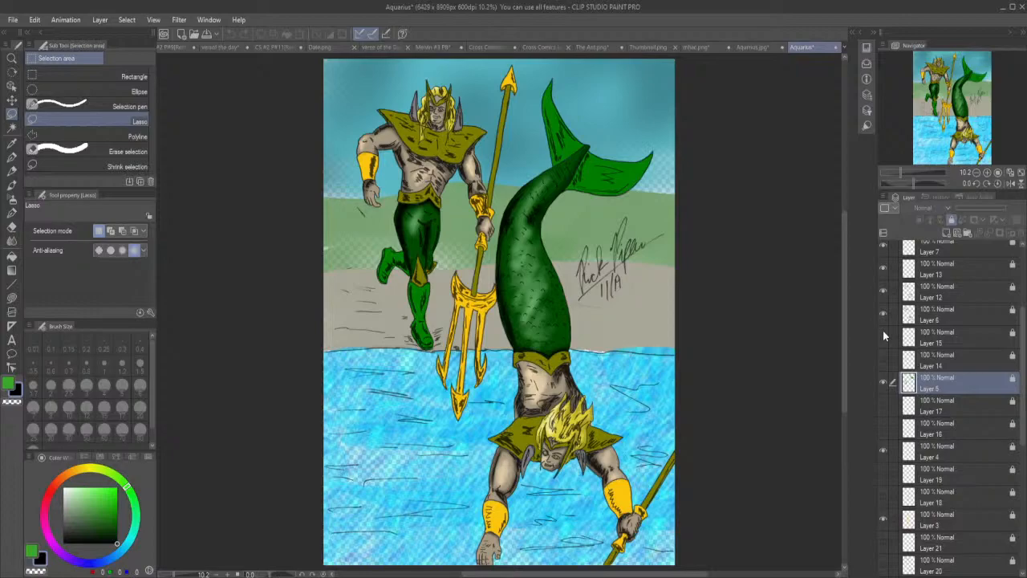
click(882, 291)
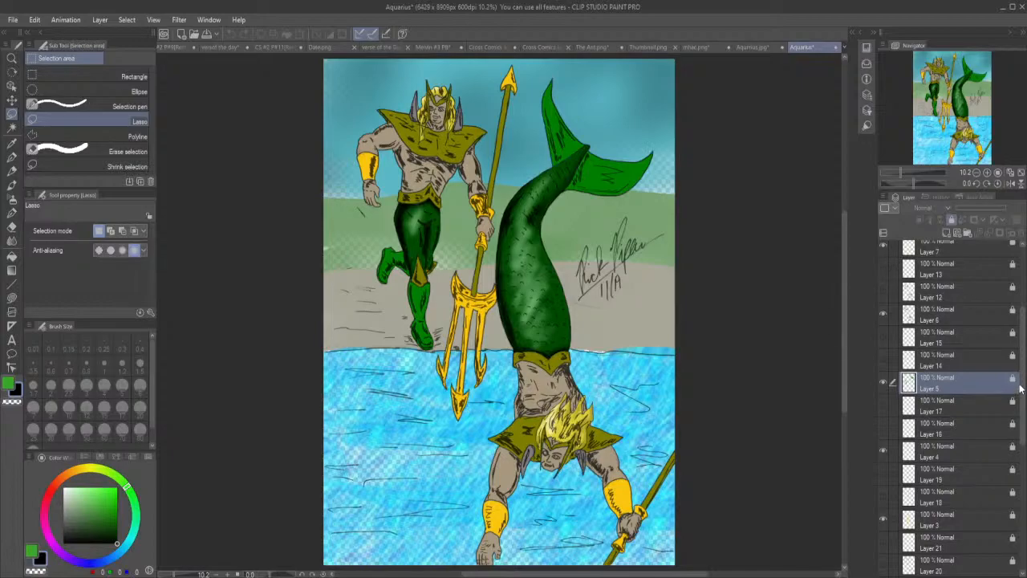
Hide Layers 22 and 23 and Layers 8 through 11, leaving the flat colours in view.
scroll(955, 393, up, 5)
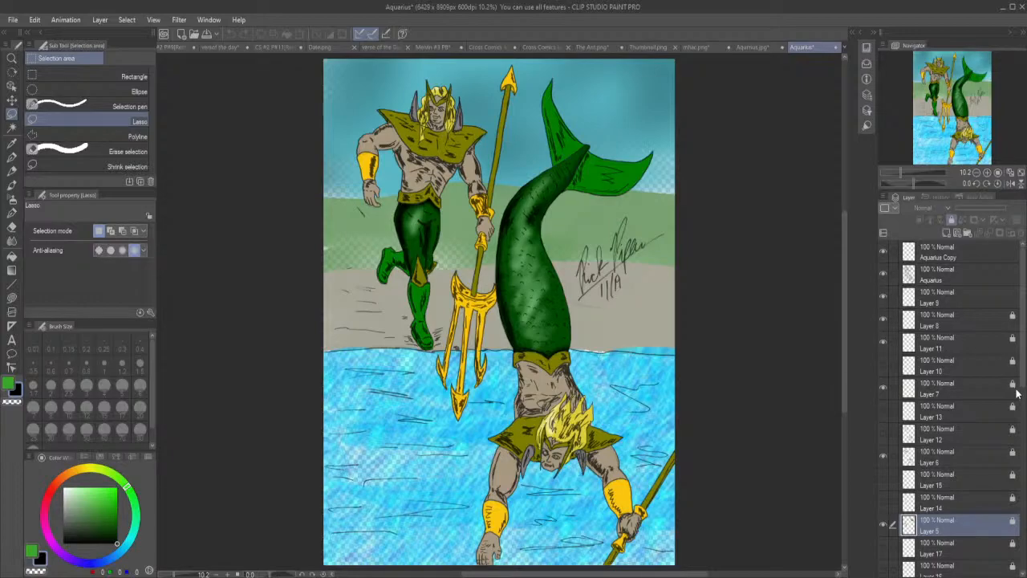
drag(1024, 379, 1024, 453)
scroll(975, 487, down, 3)
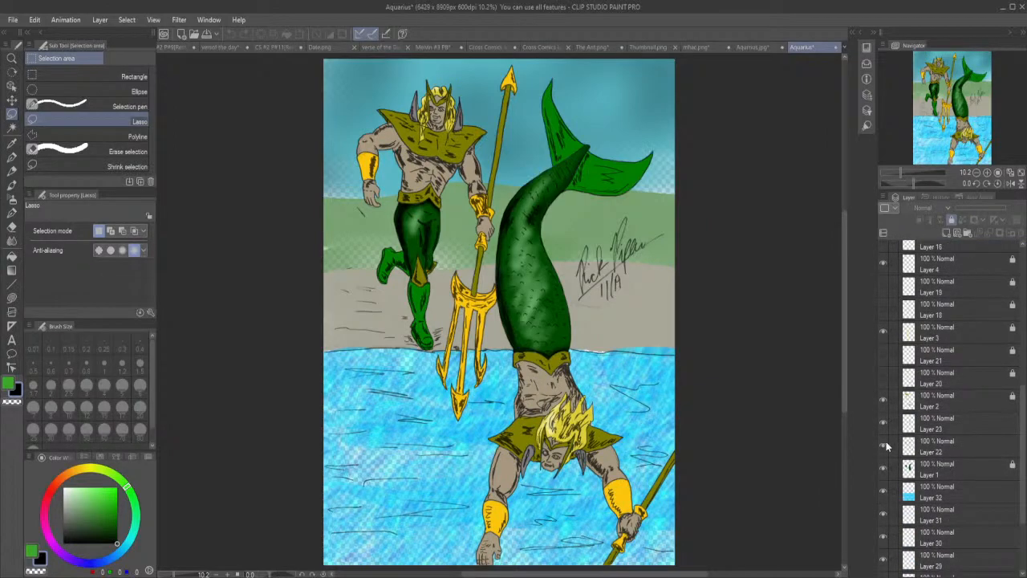
click(882, 446)
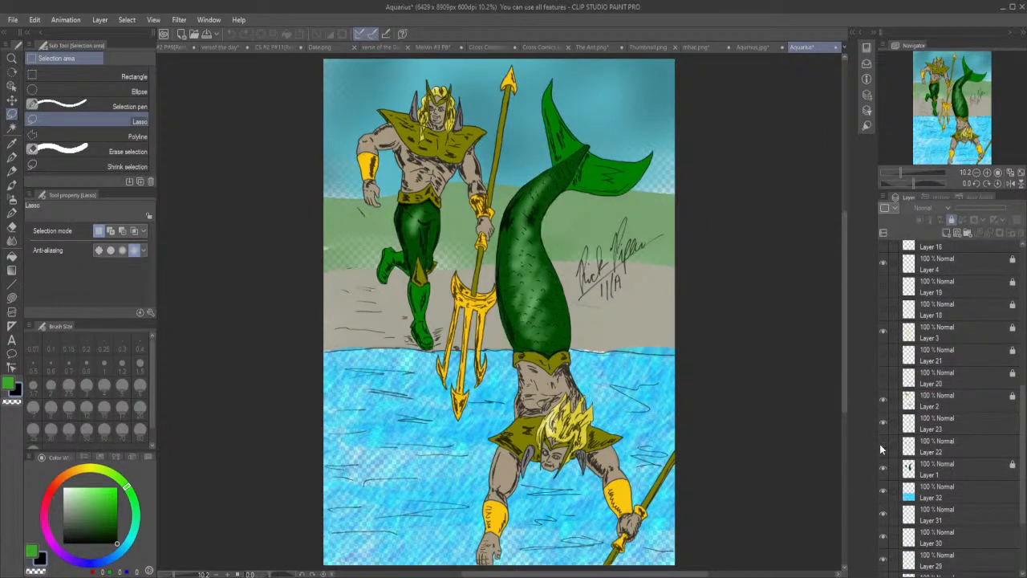
click(883, 424)
click(882, 424)
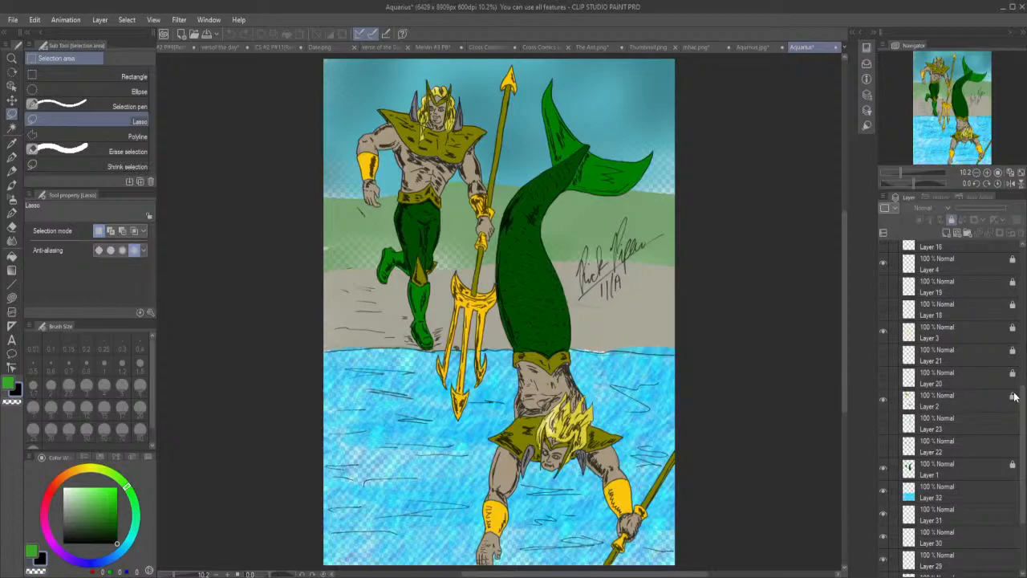
scroll(1023, 408, up, 6)
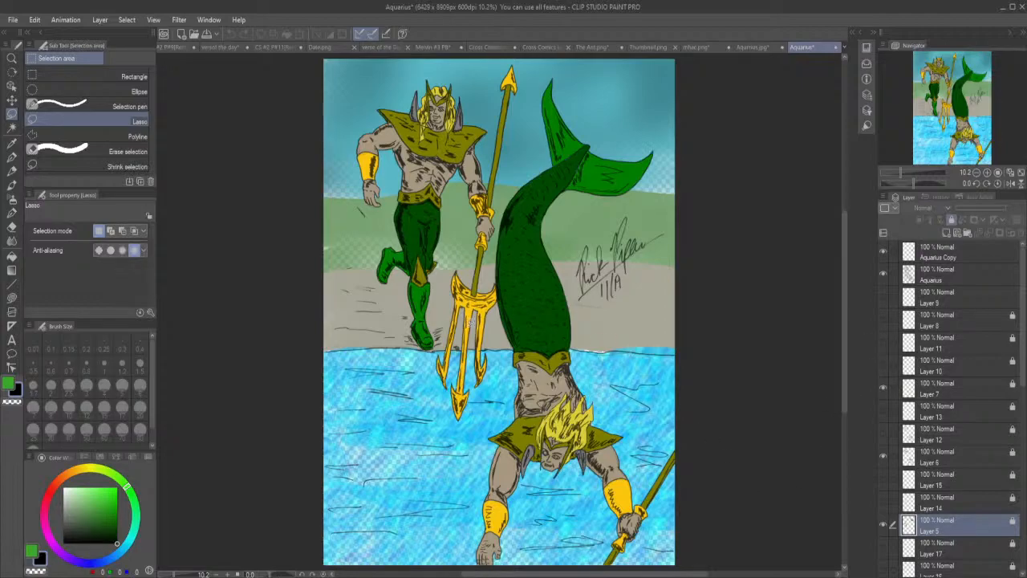
Pick up the dark green from the merman's tail and return to the uncoloured line-art document.
click(11, 144)
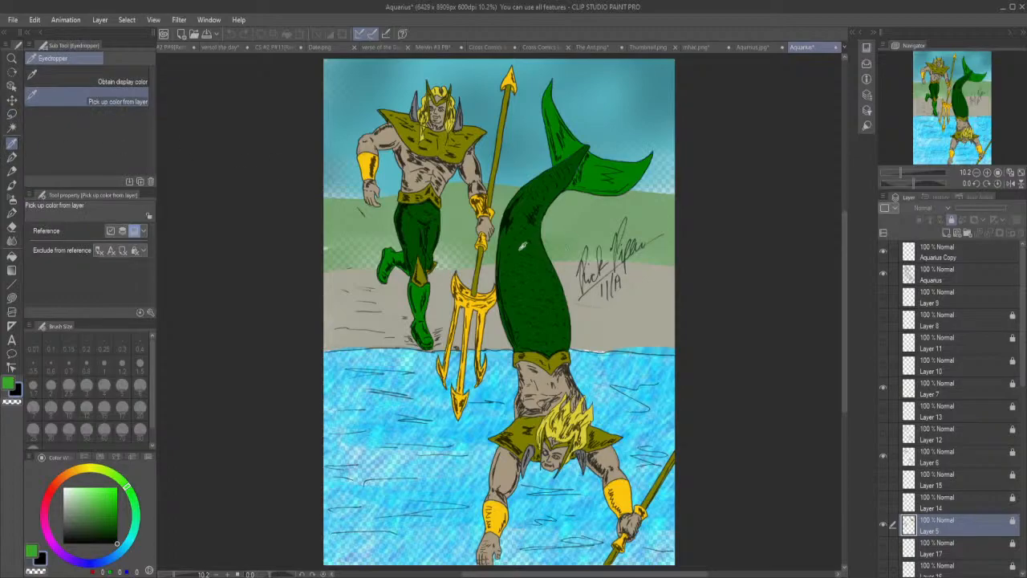
click(522, 241)
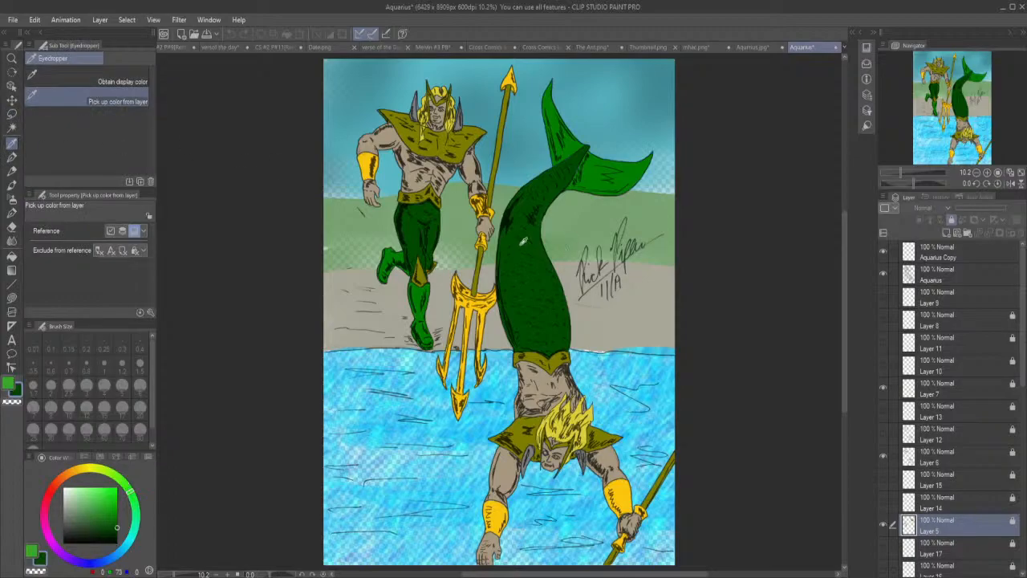
click(754, 47)
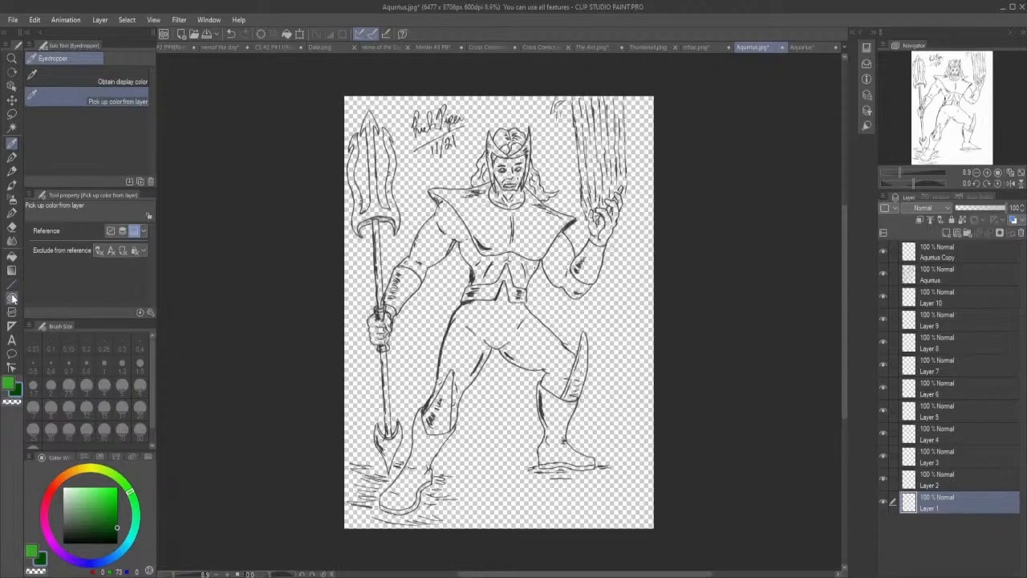
Lasso-fill the figure's trousers dark green on Layer 1, covering both legs down to the boot tops and the waist edges.
click(13, 298)
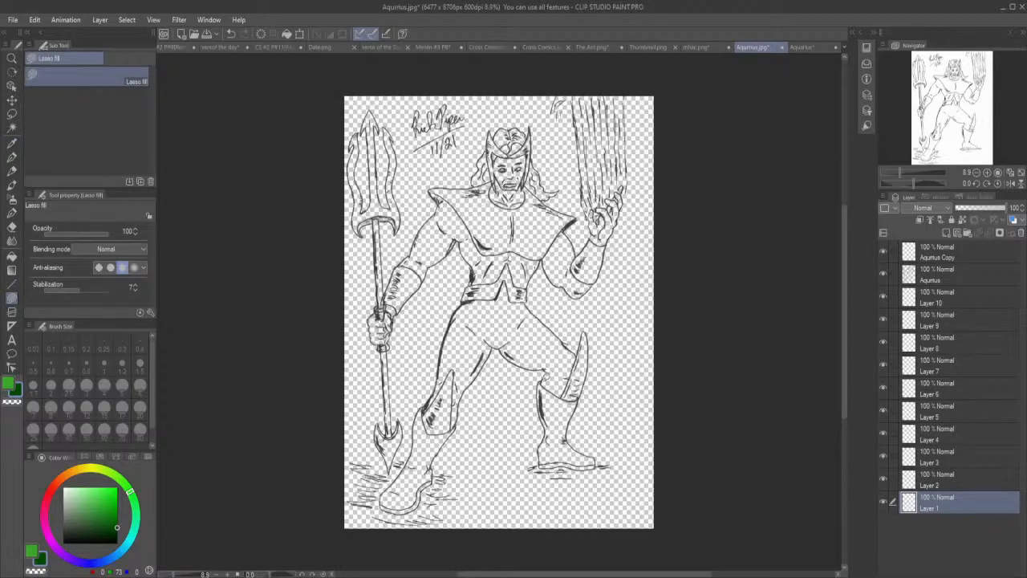
mouse_move(559, 395)
mouse_down()
mouse_move(578, 353)
mouse_move(507, 283)
mouse_move(454, 310)
mouse_move(462, 341)
mouse_move(497, 346)
mouse_move(544, 376)
mouse_move(572, 359)
mouse_up()
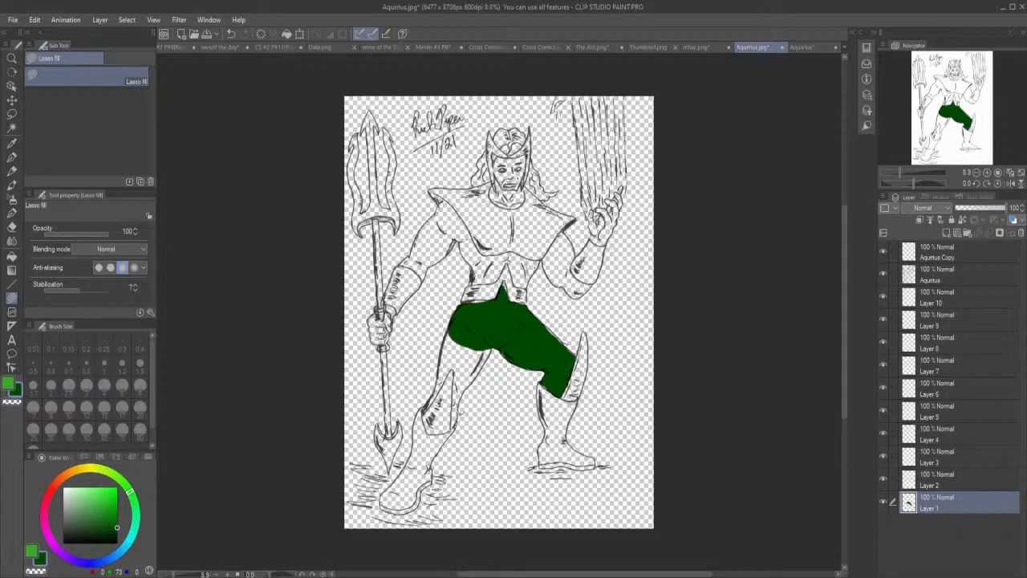
mouse_move(494, 354)
mouse_down()
mouse_move(491, 339)
mouse_move(467, 342)
mouse_move(451, 431)
mouse_move(454, 417)
mouse_up()
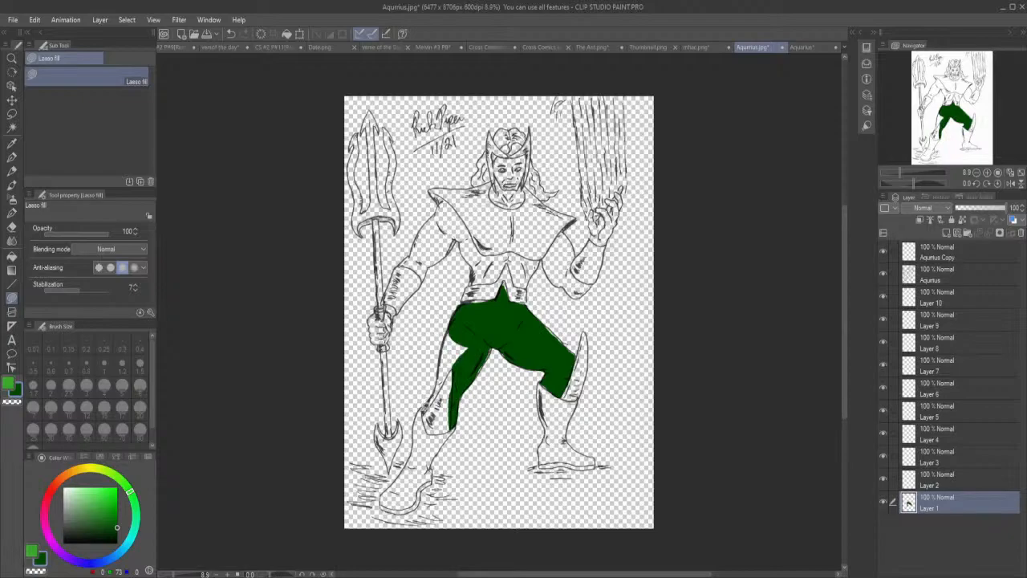
mouse_move(451, 374)
mouse_down()
mouse_move(475, 337)
mouse_move(461, 326)
mouse_move(443, 343)
mouse_move(421, 410)
mouse_up()
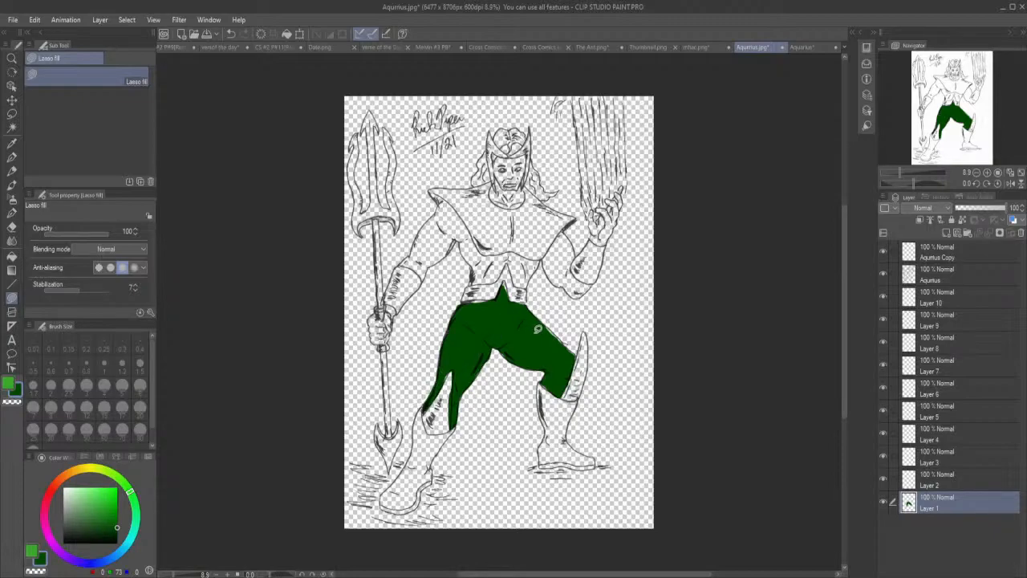
mouse_move(546, 324)
mouse_down()
mouse_move(569, 346)
mouse_move(543, 314)
mouse_up()
drag(472, 304, 466, 300)
Pick up the skin tone from the running figure's arm in the coloured Aquarius document and return to the line-art document.
click(803, 46)
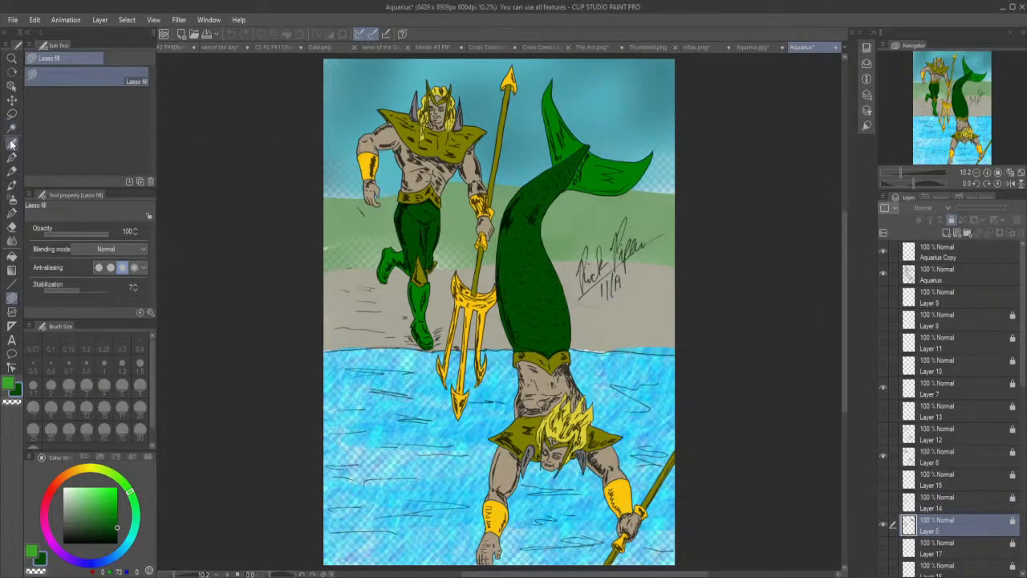
click(12, 143)
click(388, 136)
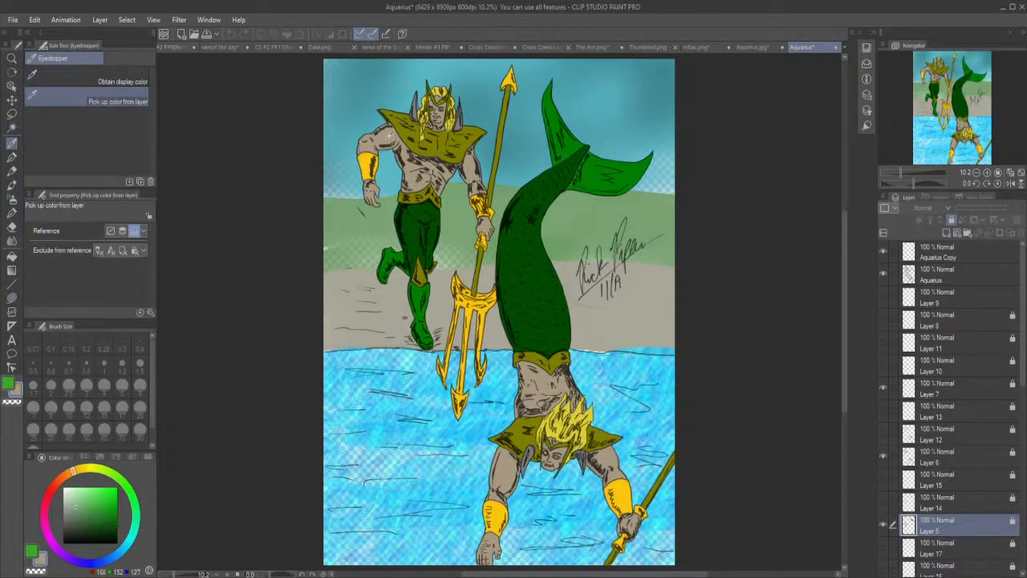
click(750, 48)
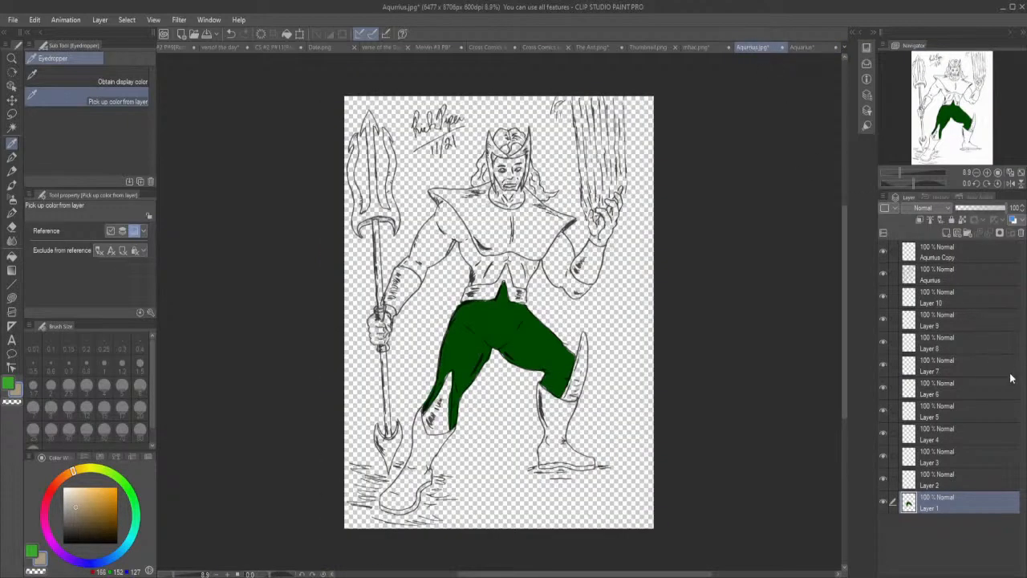
On Layer 2, lasso-fill the trident-side torso, upper arm and gripping hand with the skin tone.
click(1002, 481)
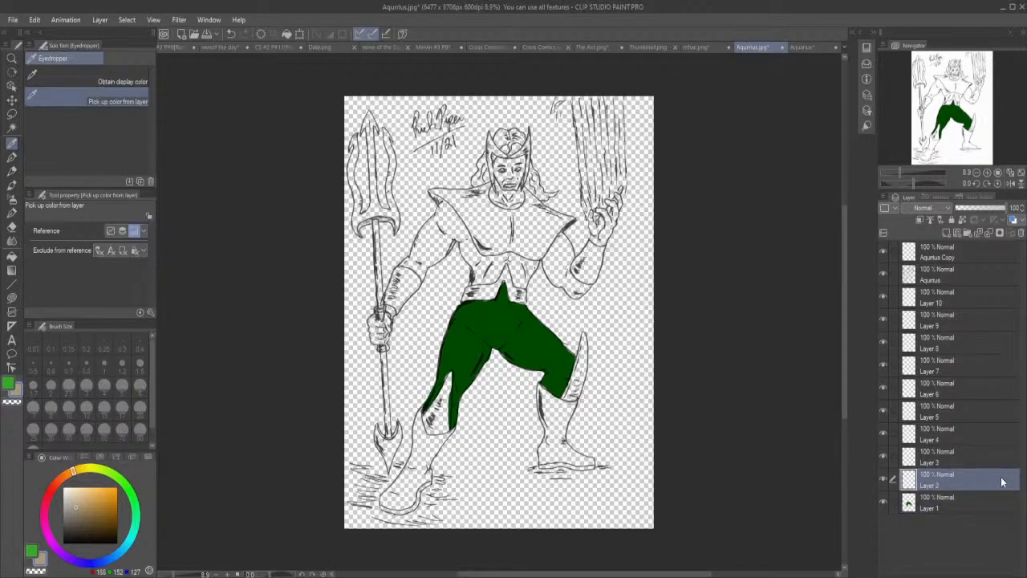
click(12, 297)
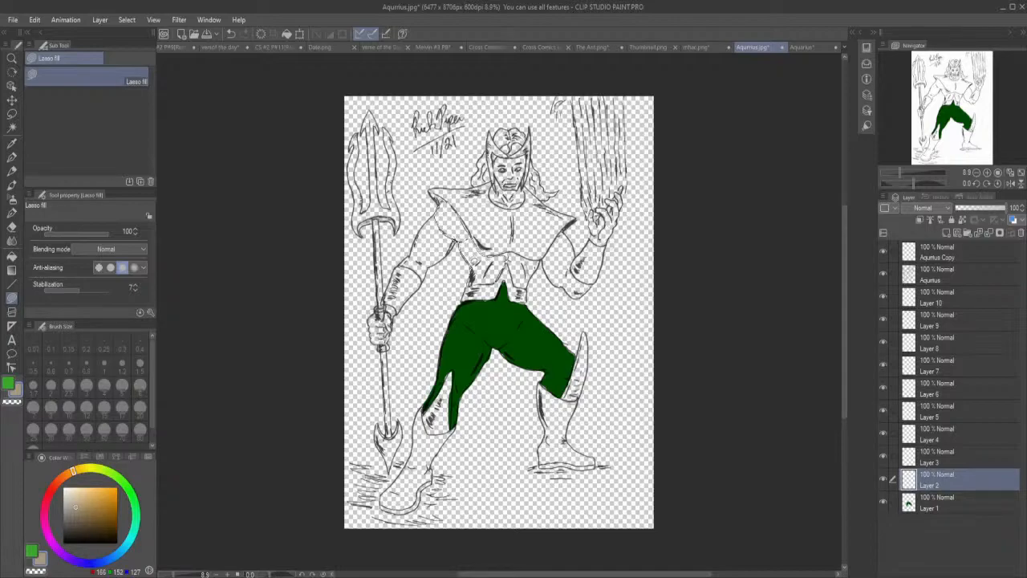
drag(473, 268, 476, 265)
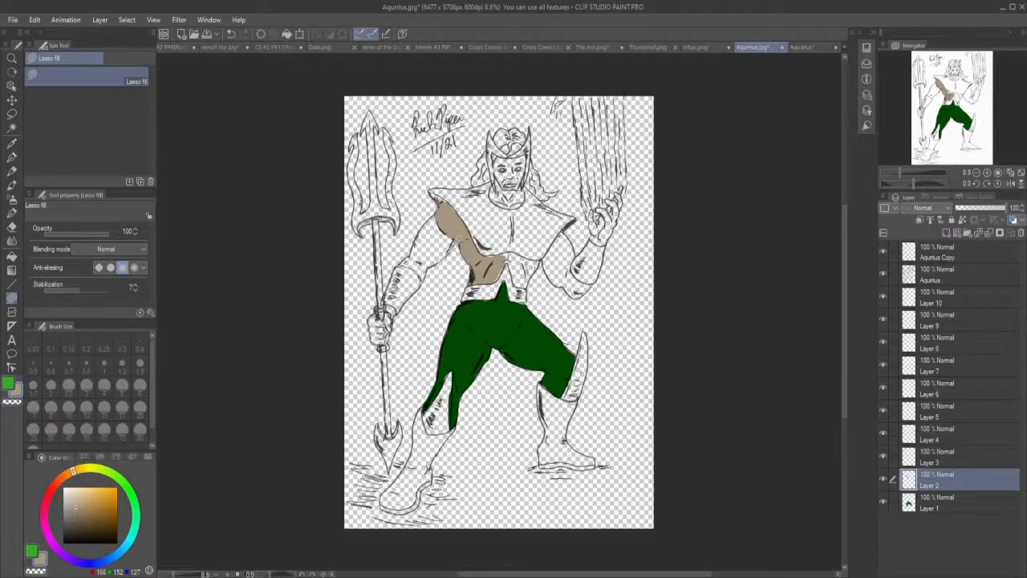
drag(441, 207, 403, 268)
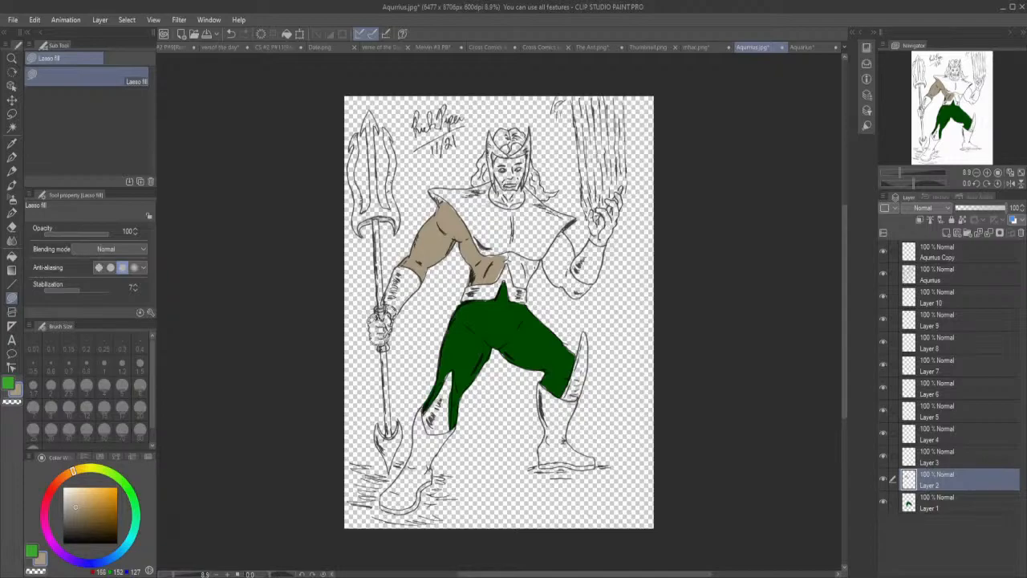
drag(374, 334, 376, 337)
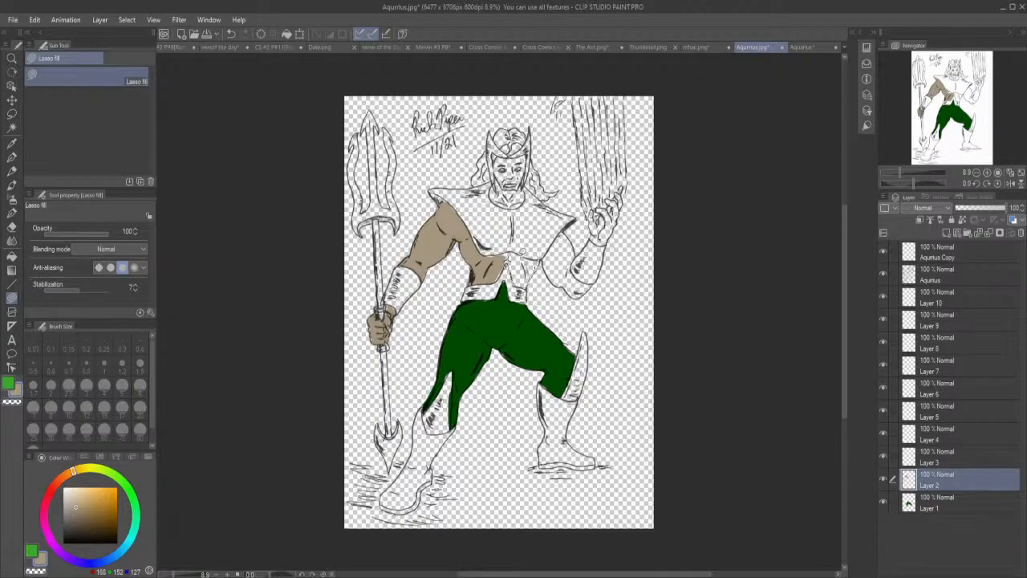
Lasso-fill the rest of the midriff, the raised arm and hand, and the face and neck with the skin tone.
mouse_move(516, 251)
mouse_down()
mouse_move(507, 251)
mouse_move(514, 262)
mouse_up()
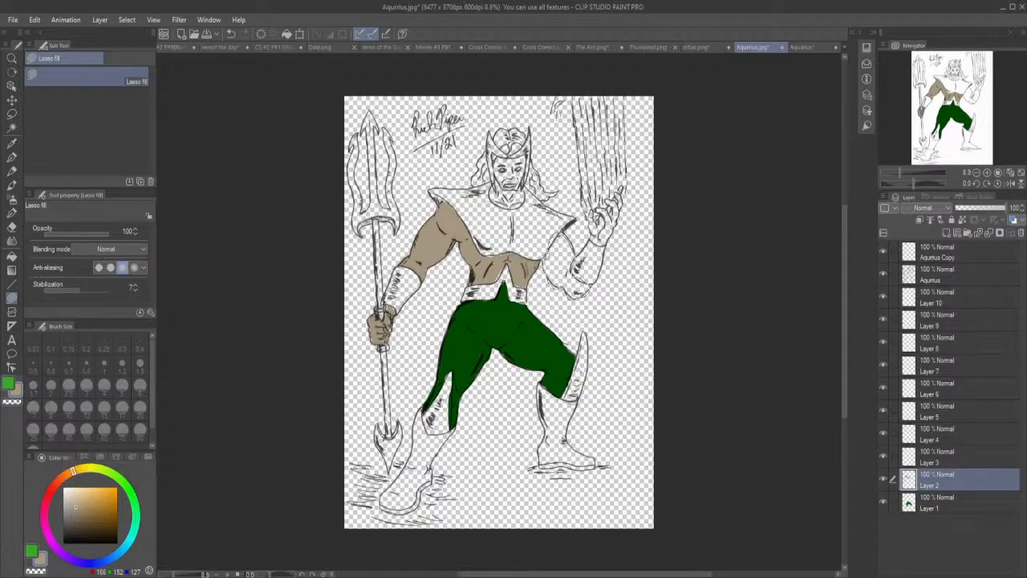
drag(549, 252, 554, 245)
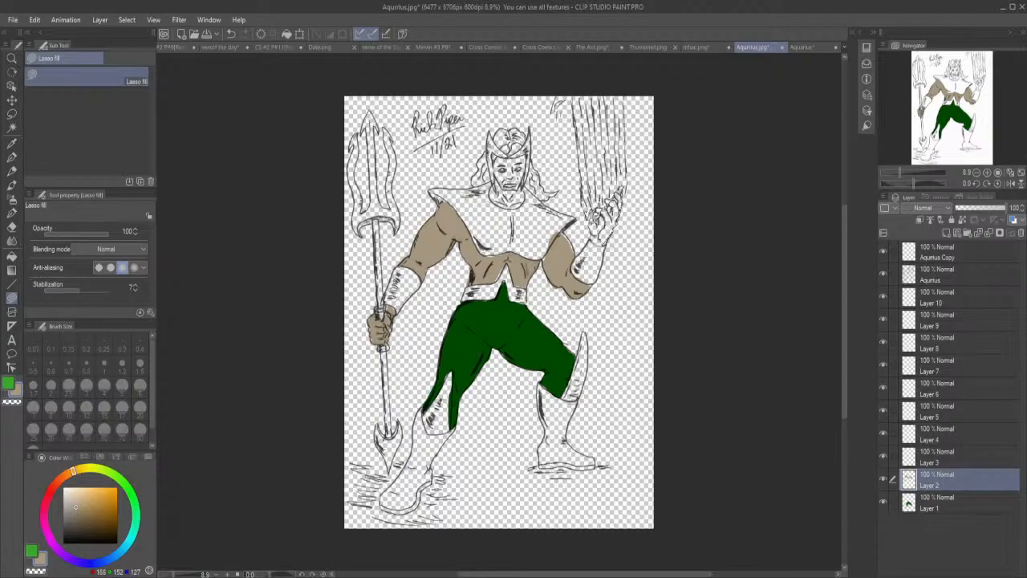
drag(594, 193, 596, 196)
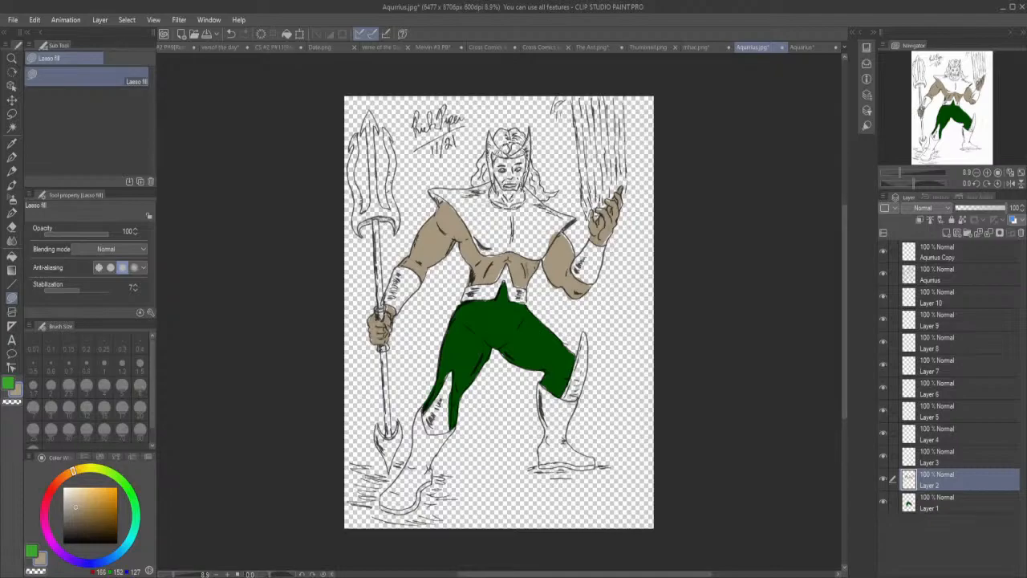
drag(498, 149, 500, 152)
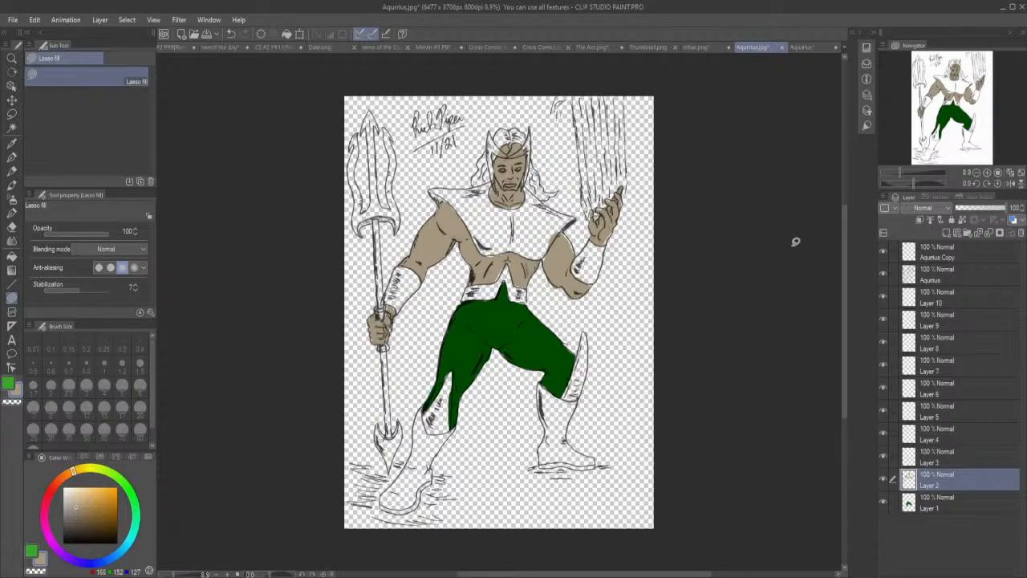
Make Layer 3 active and pick up the running figure's boot green from the coloured Aquarius document, returning to the line art.
click(927, 458)
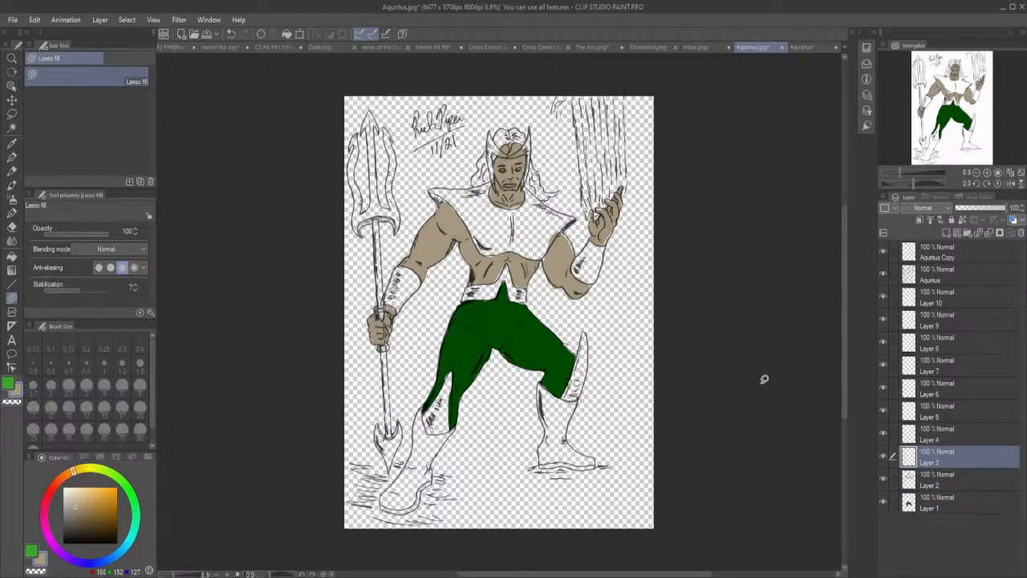
click(807, 47)
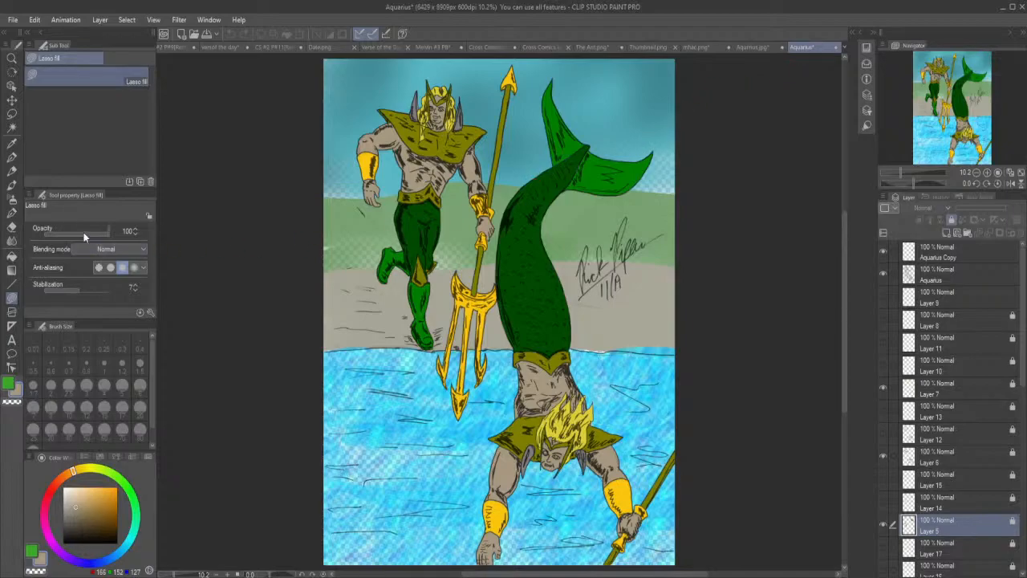
click(12, 143)
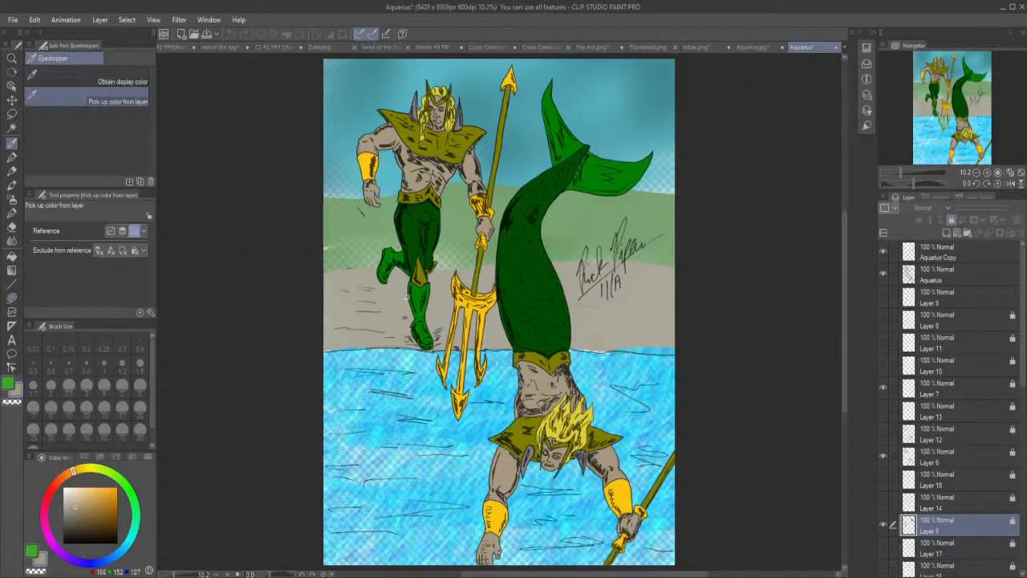
click(418, 291)
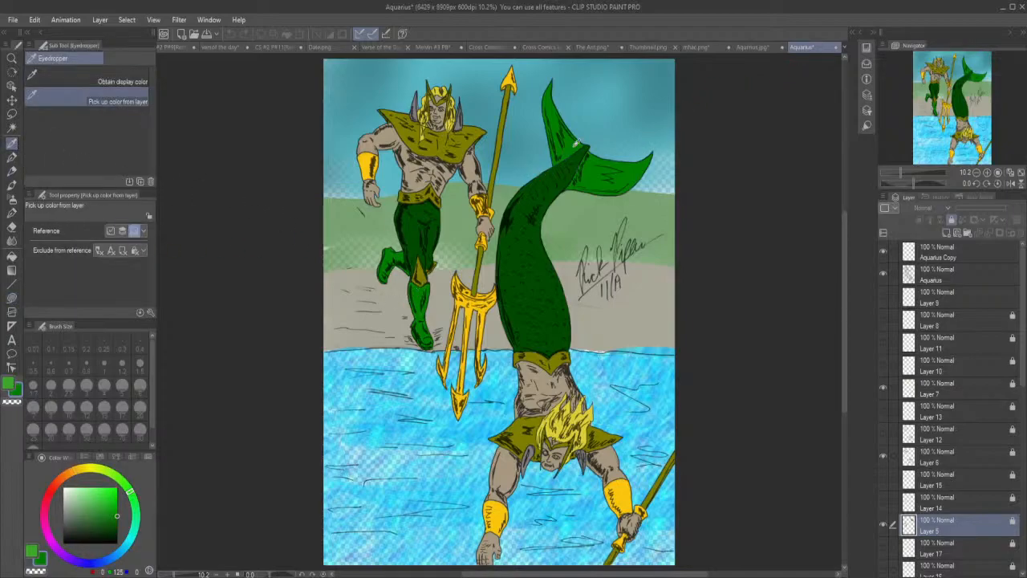
click(753, 48)
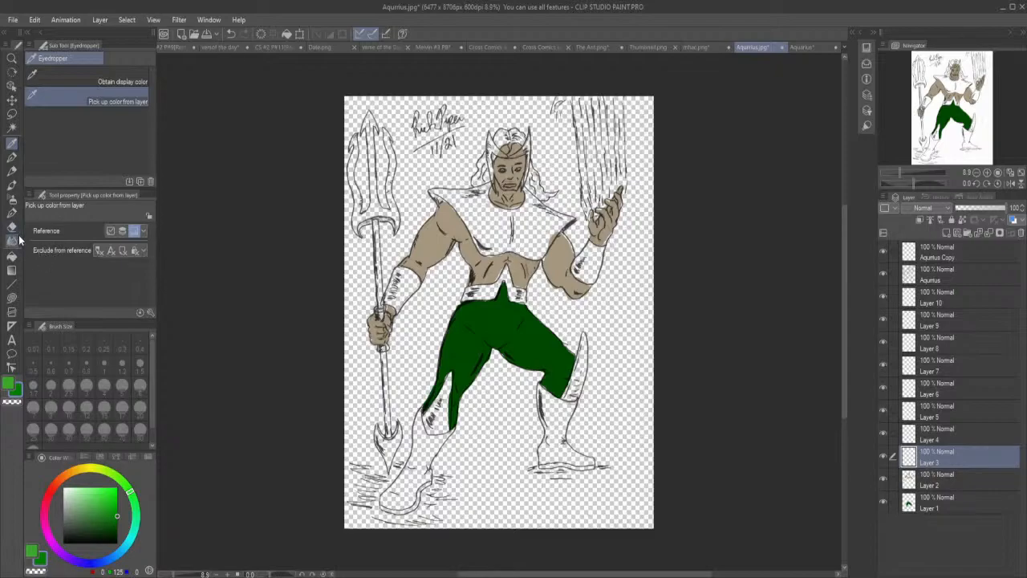
Lasso-fill both boots with the brighter green on Layer 3.
click(12, 297)
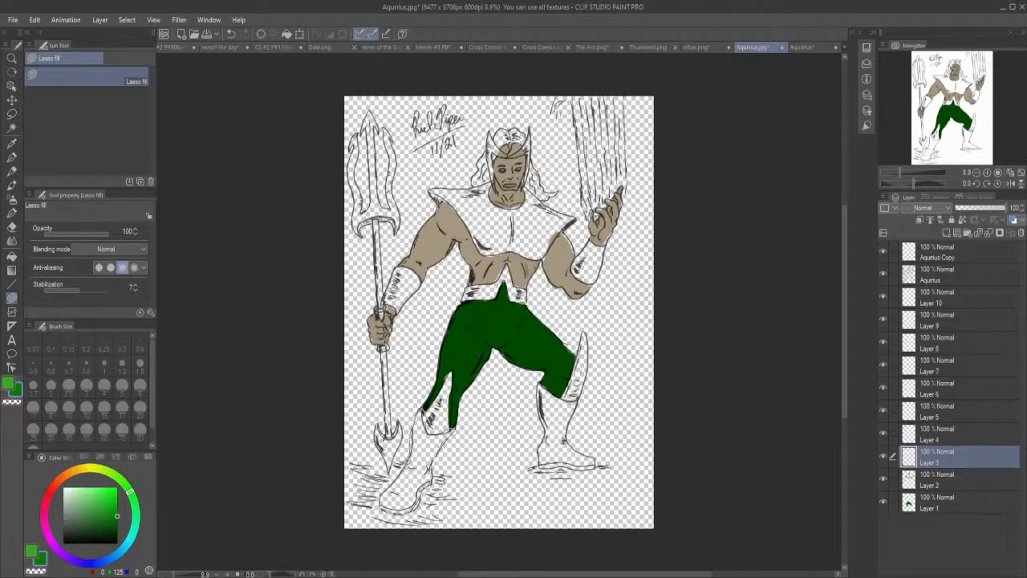
drag(383, 497, 384, 501)
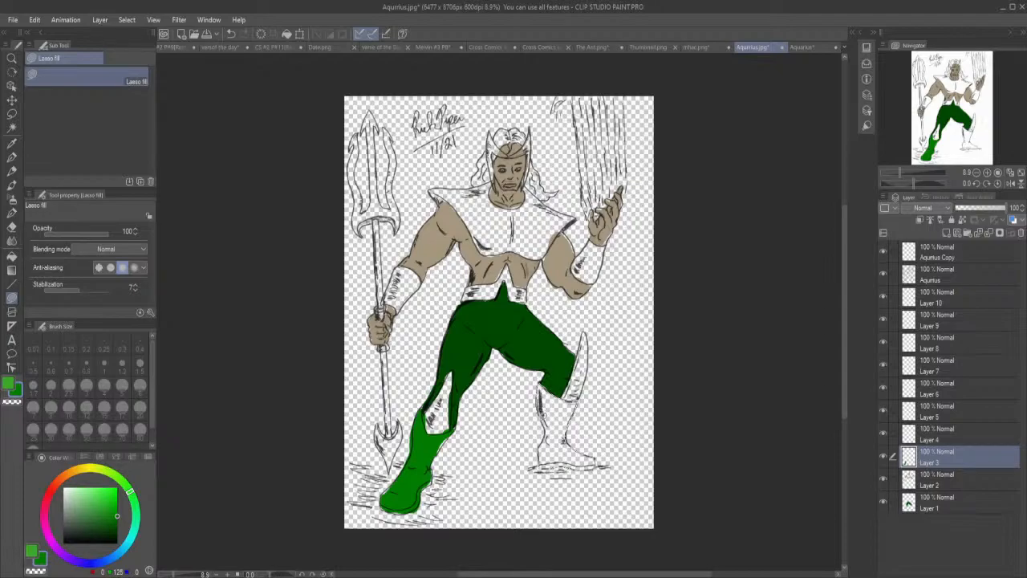
drag(540, 447, 542, 447)
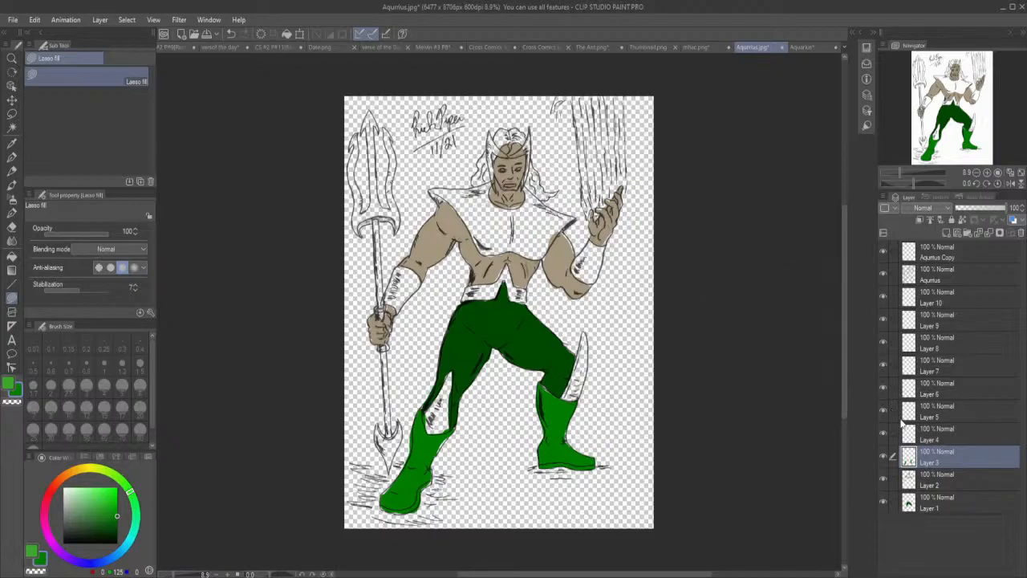
Make Layer 4 active and pick up the wristband gold from the coloured Aquarius document, returning to the line art.
click(936, 438)
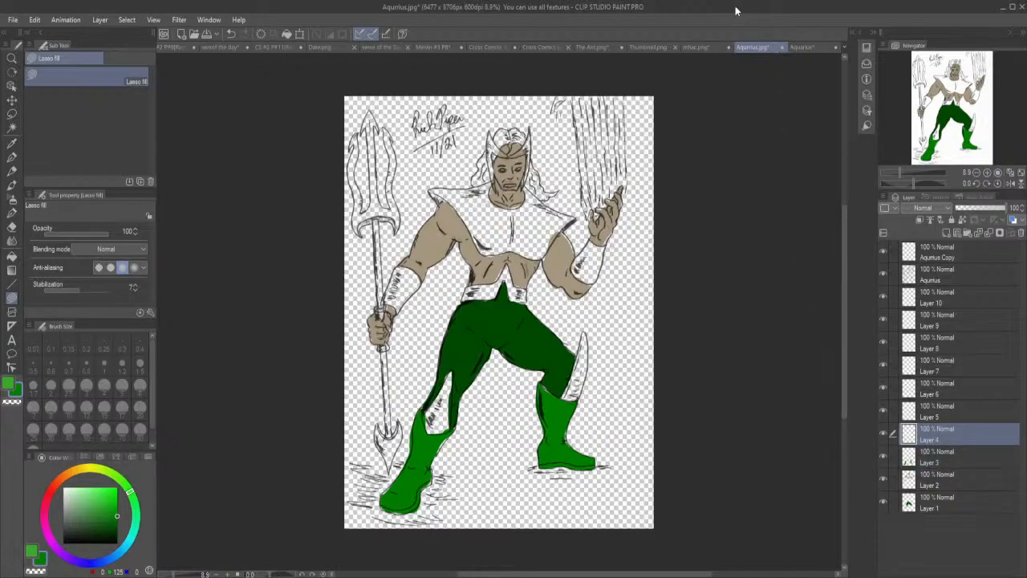
click(803, 48)
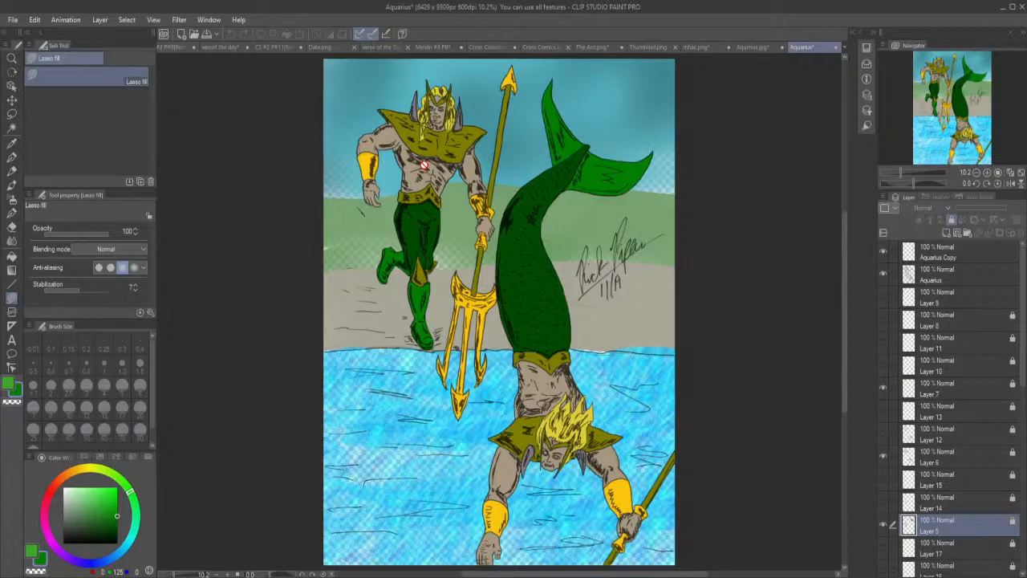
click(11, 141)
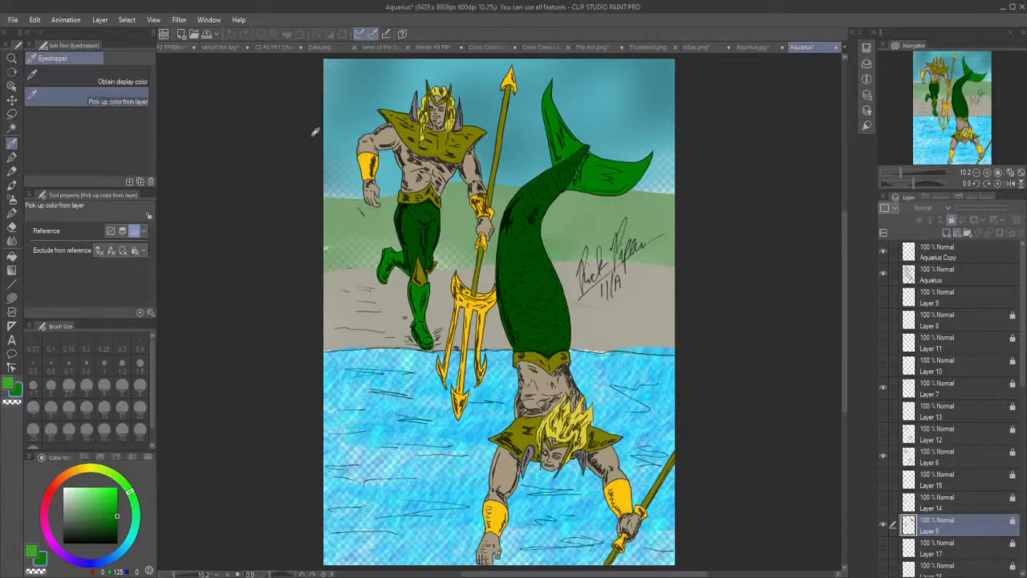
click(370, 162)
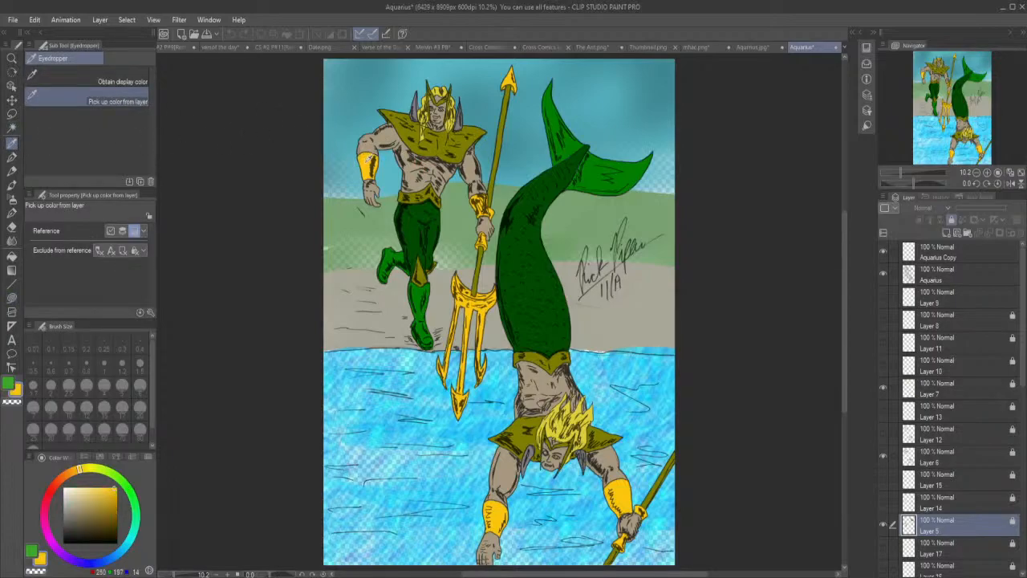
click(751, 47)
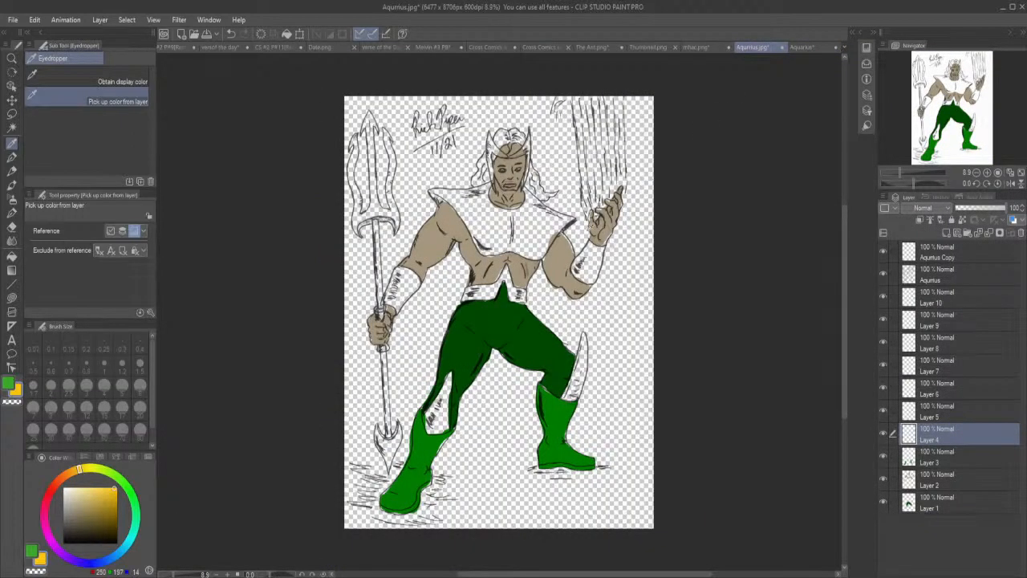
Lasso-fill both wristbands with the gold on Layer 4.
click(12, 297)
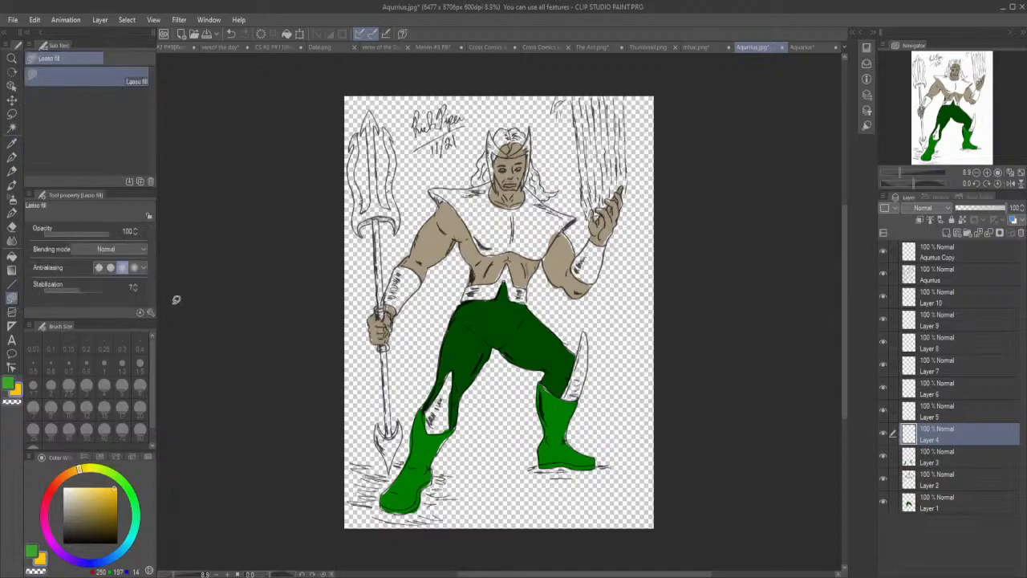
mouse_move(396, 312)
mouse_down()
mouse_move(425, 276)
mouse_move(416, 265)
mouse_move(395, 270)
mouse_move(392, 302)
mouse_up()
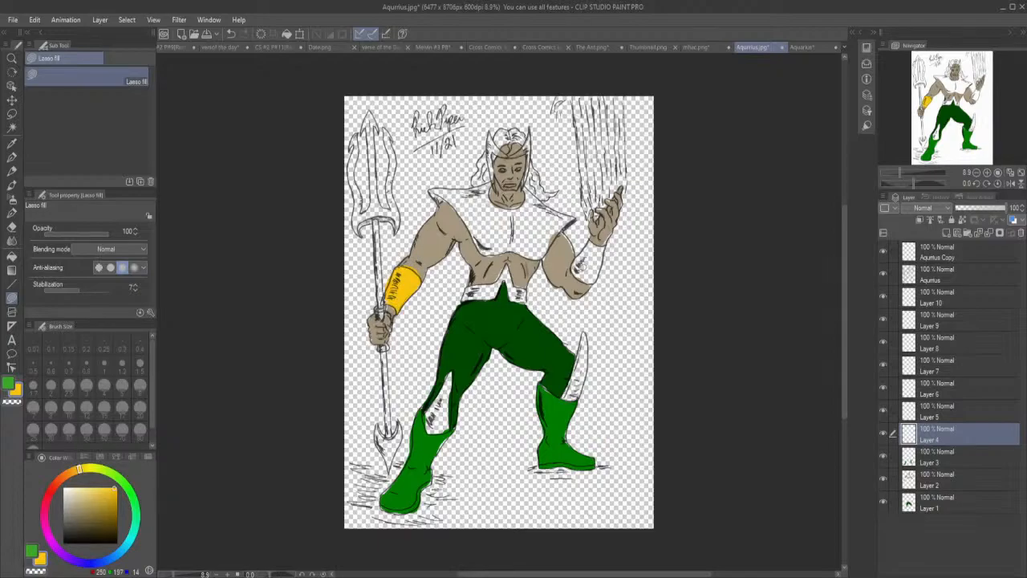
mouse_move(572, 260)
mouse_down()
mouse_move(600, 281)
mouse_move(607, 245)
mouse_move(592, 235)
mouse_move(572, 261)
mouse_up()
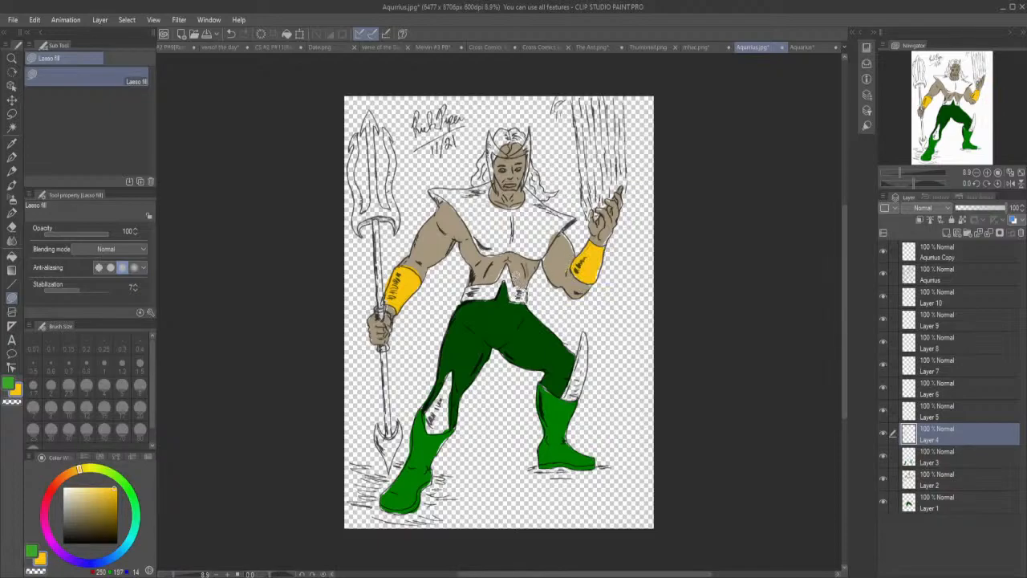
Lasso-fill both sides of the belt and the pointed headpiece with the same gold on Layer 4.
drag(507, 278, 514, 301)
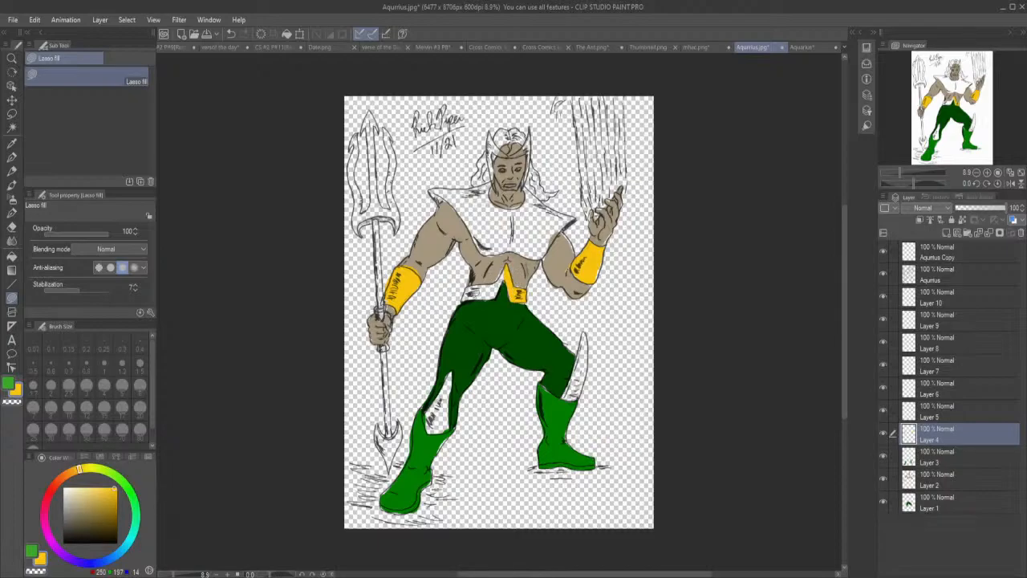
mouse_move(499, 291)
mouse_down()
mouse_move(504, 286)
mouse_move(461, 299)
mouse_up()
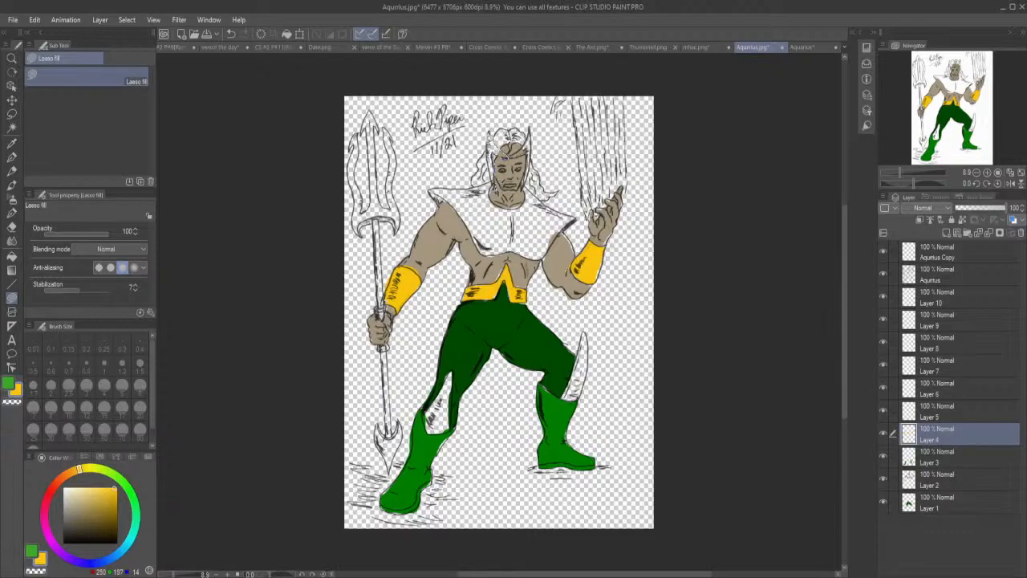
drag(494, 170, 492, 161)
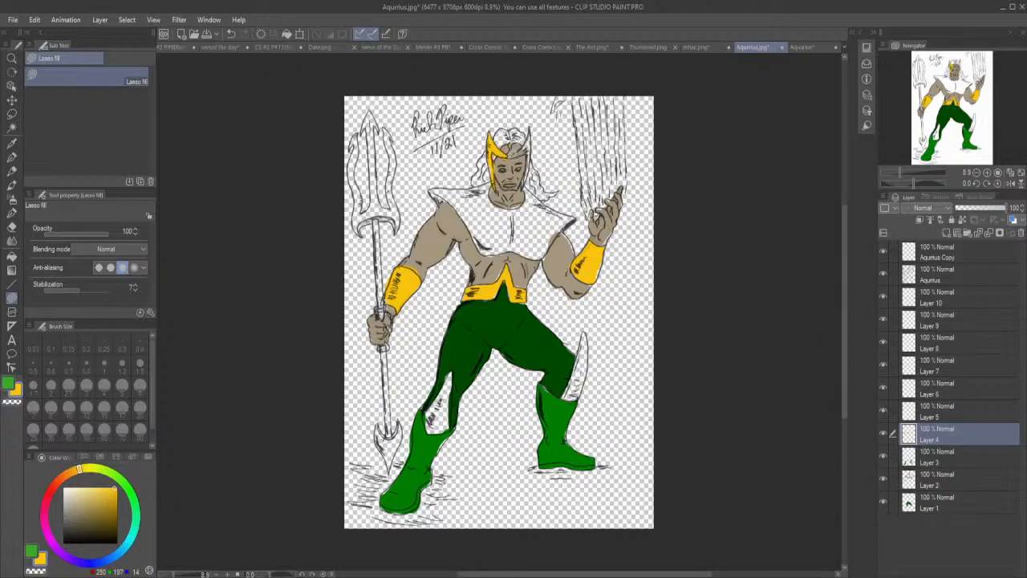
mouse_move(529, 129)
mouse_down()
mouse_move(528, 181)
mouse_move(522, 135)
mouse_up()
Make Layer 5 active and pick up the running figure's olive boot trim from the coloured Aquarius document, returning to the line art.
click(931, 410)
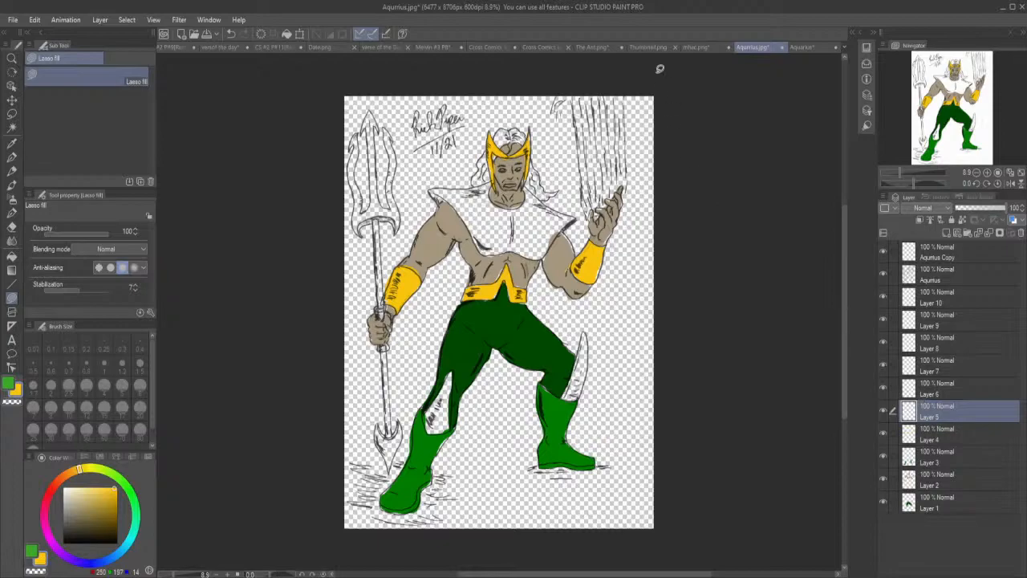
click(809, 46)
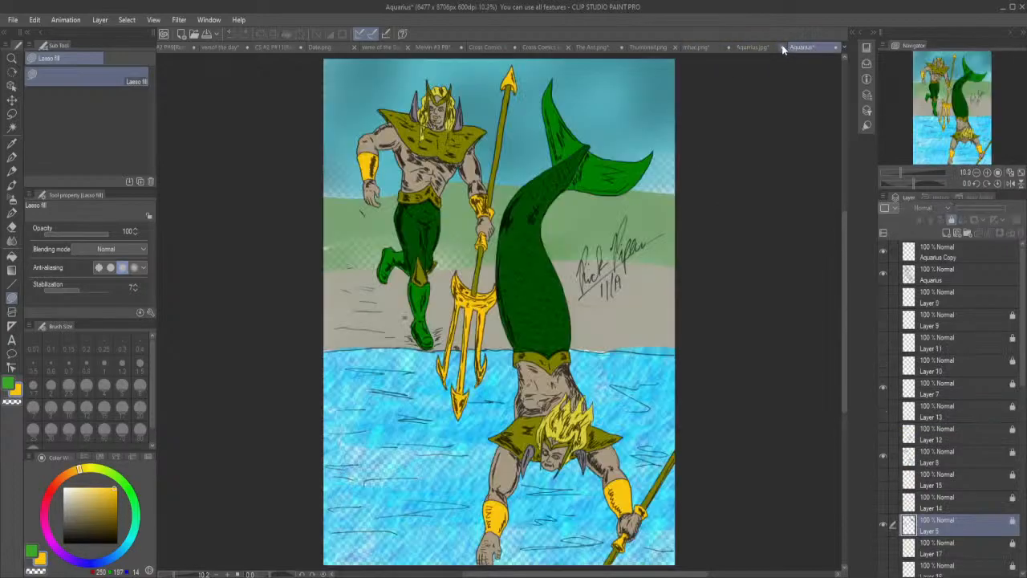
click(13, 144)
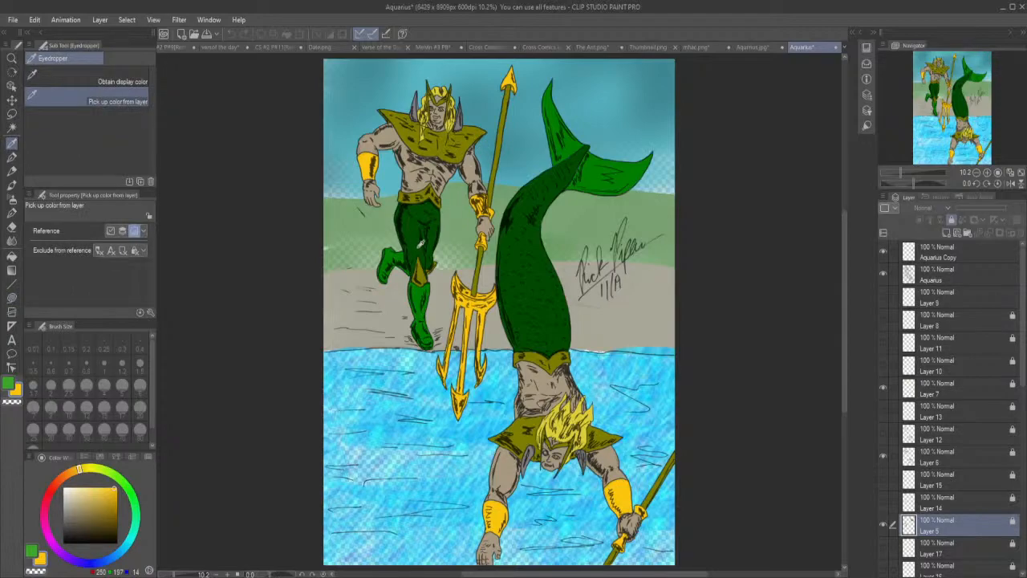
click(425, 273)
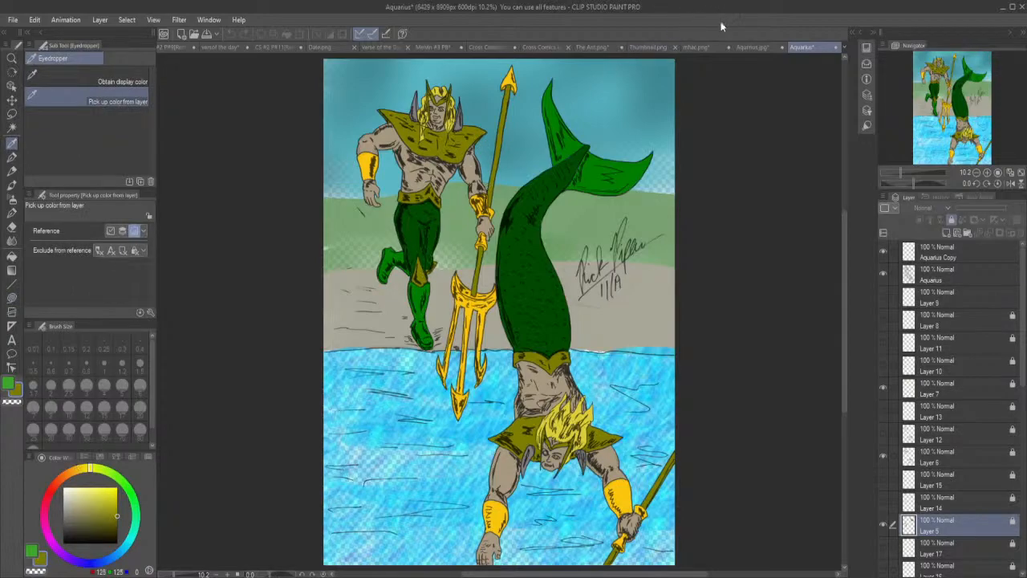
click(751, 48)
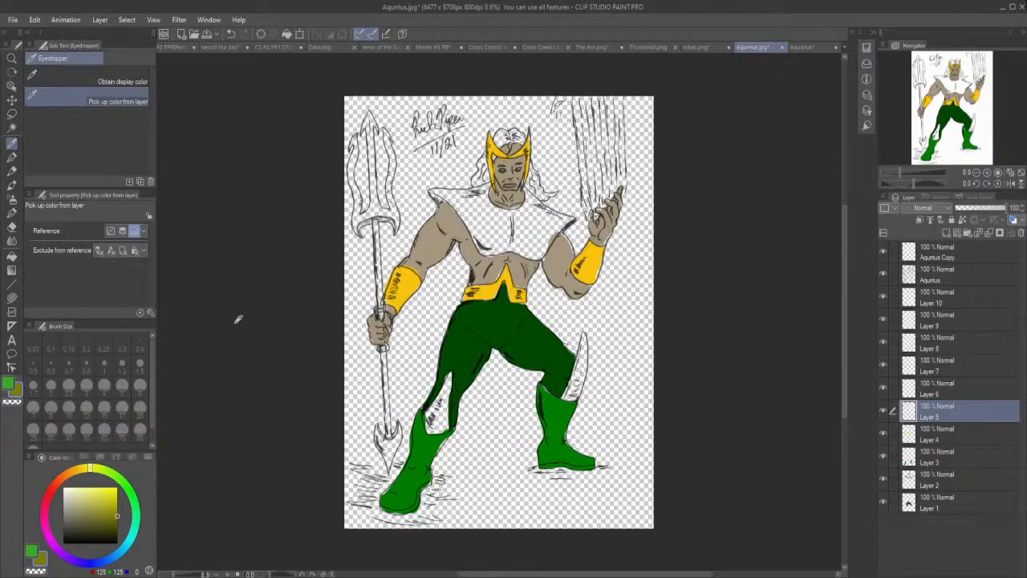
Lasso-fill both knee guards and the chest and shoulder armour with the olive on Layer 5.
click(12, 297)
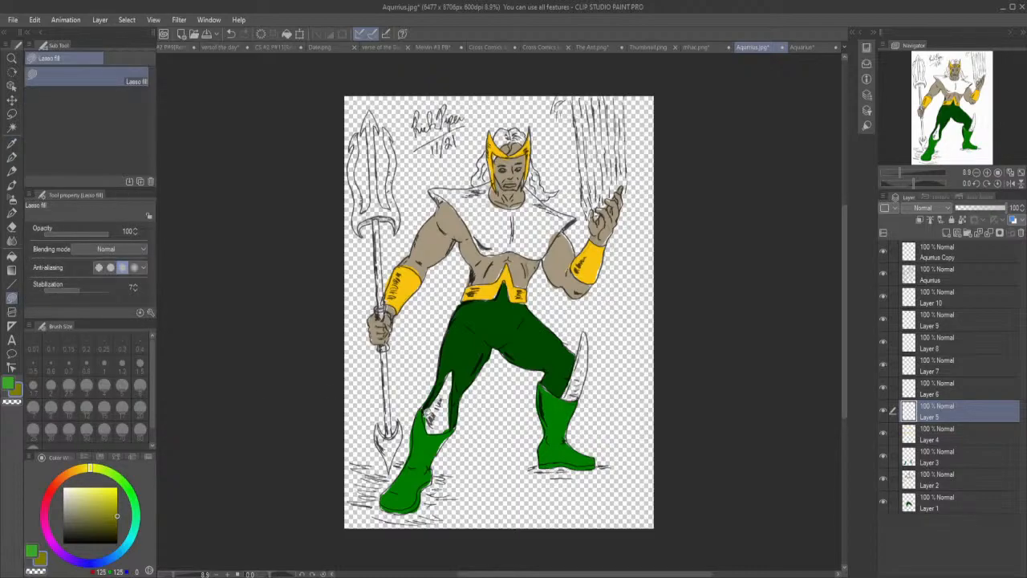
mouse_move(440, 432)
mouse_down()
mouse_move(454, 397)
mouse_move(449, 368)
mouse_move(425, 419)
mouse_up()
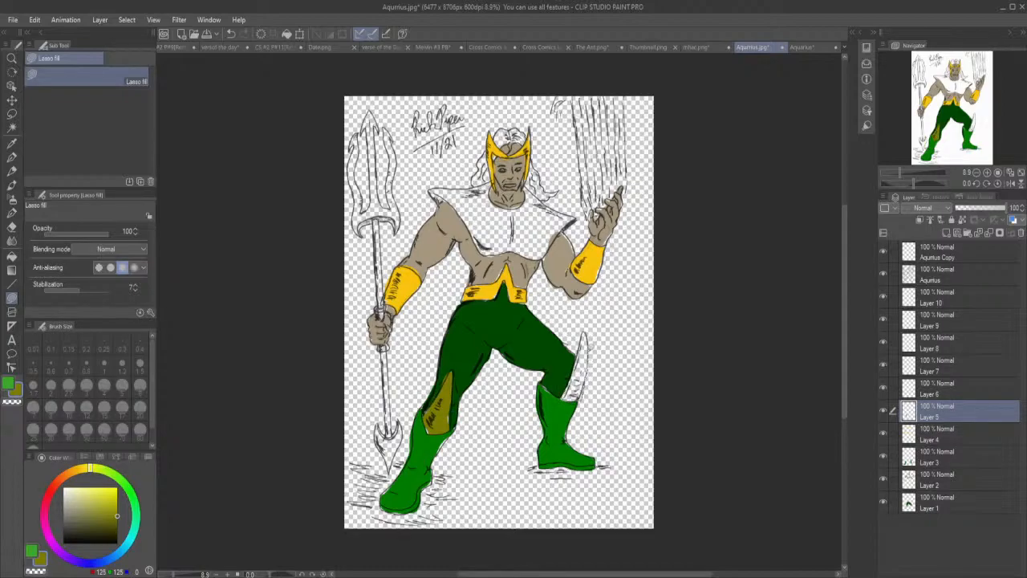
drag(584, 332, 565, 395)
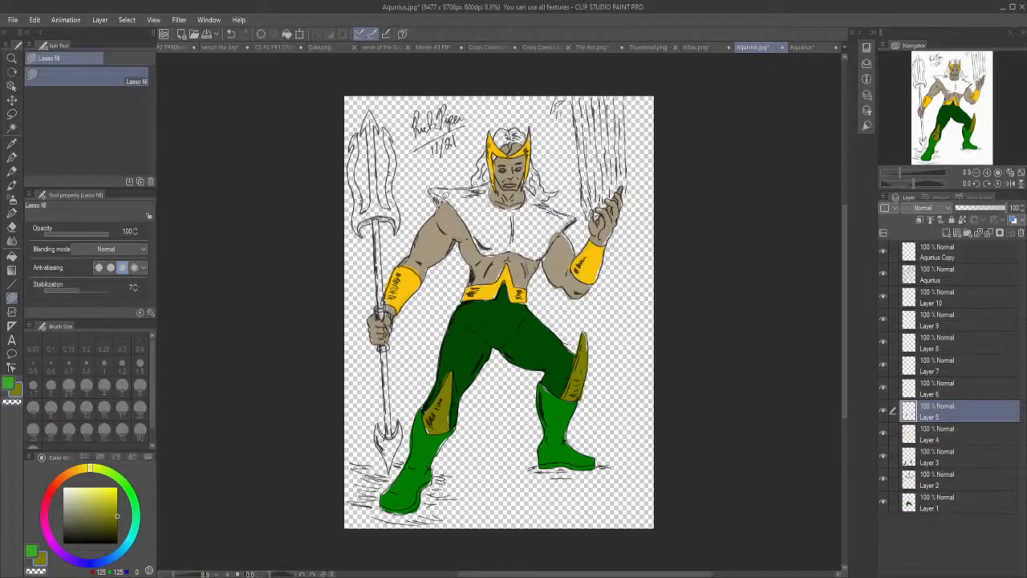
drag(485, 251, 519, 243)
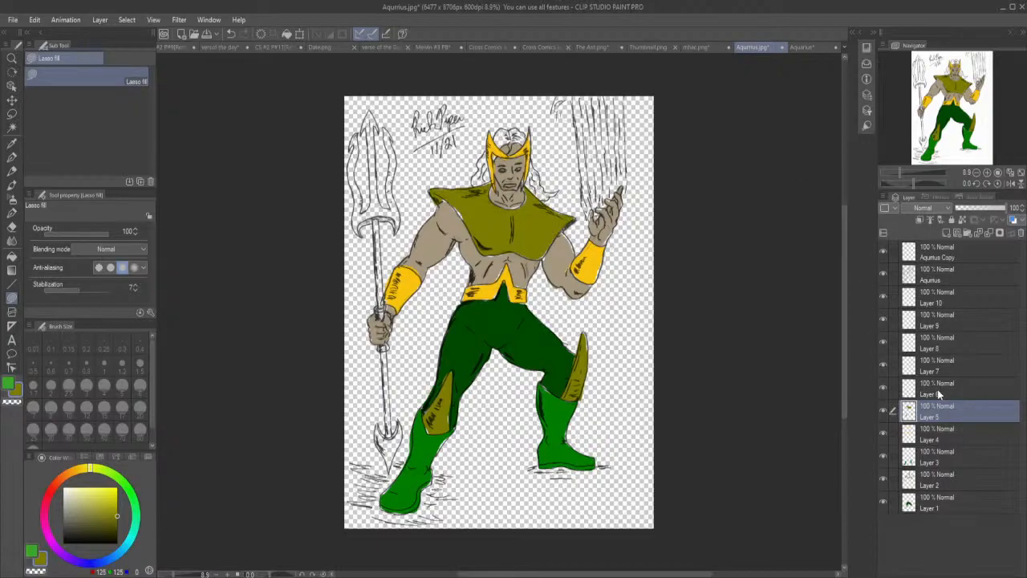
Reorder the colour layers so that Layer 6 sits directly above Layer 1, and keep Layer 6 active.
drag(935, 414, 938, 386)
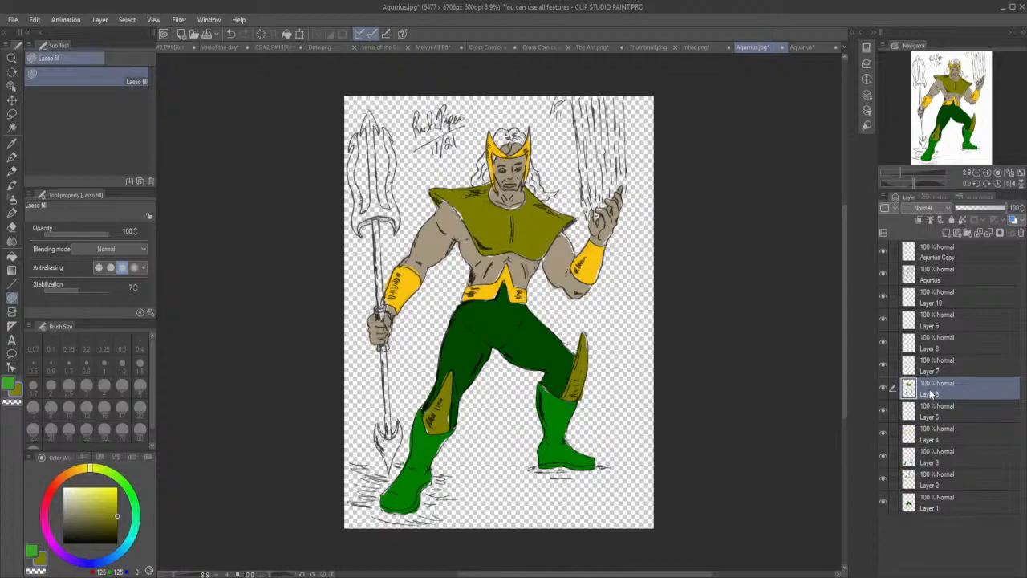
click(934, 411)
drag(934, 411, 934, 496)
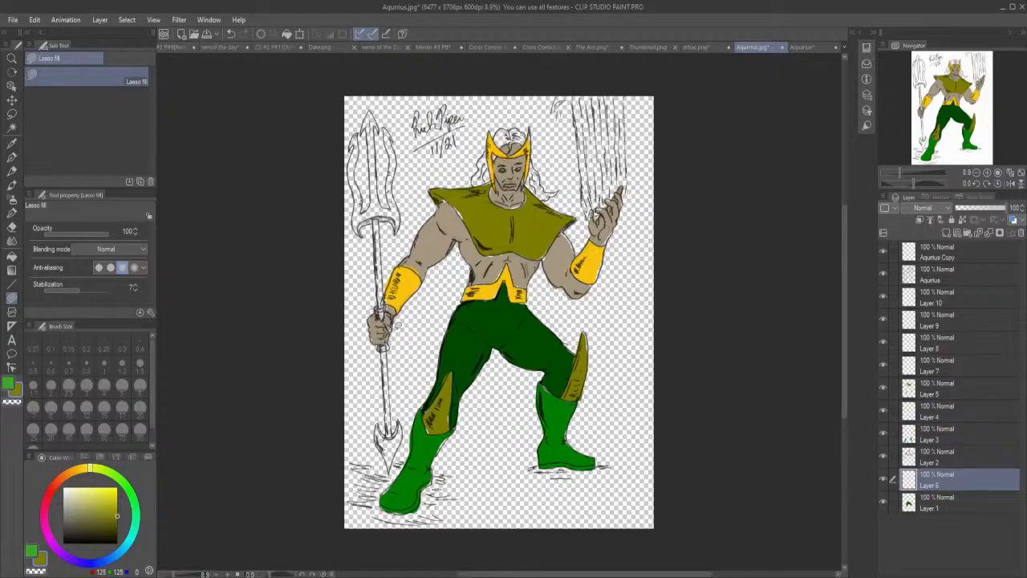
Pick up the diving figure's hair yellow from the coloured Aquarius document and return to the line art.
click(803, 47)
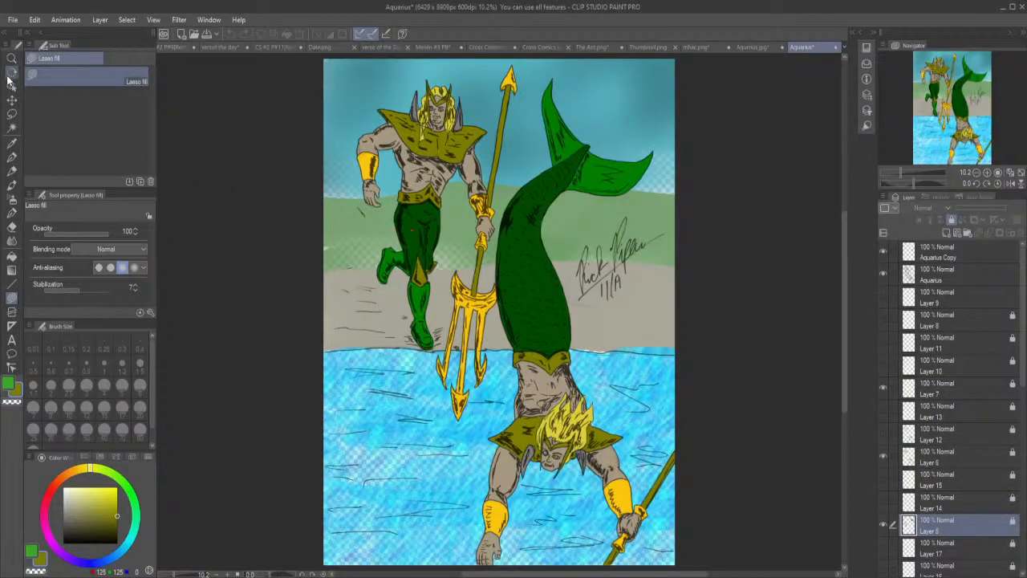
click(18, 142)
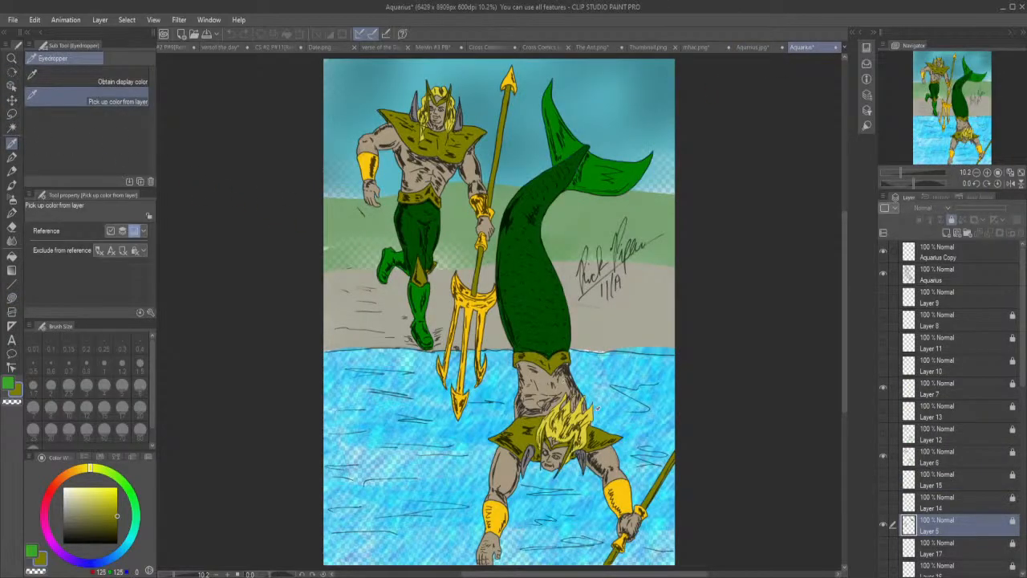
click(593, 409)
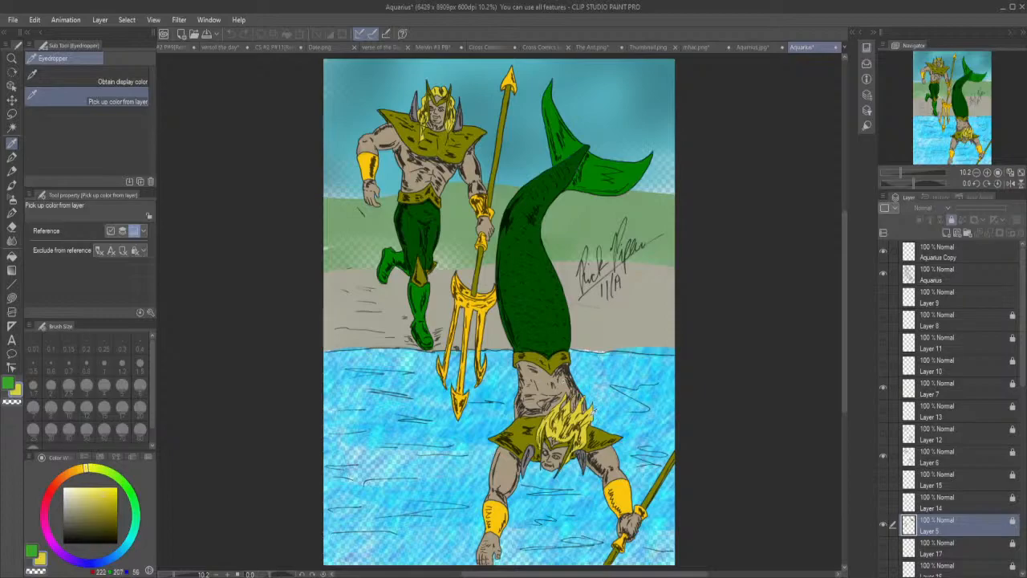
click(763, 47)
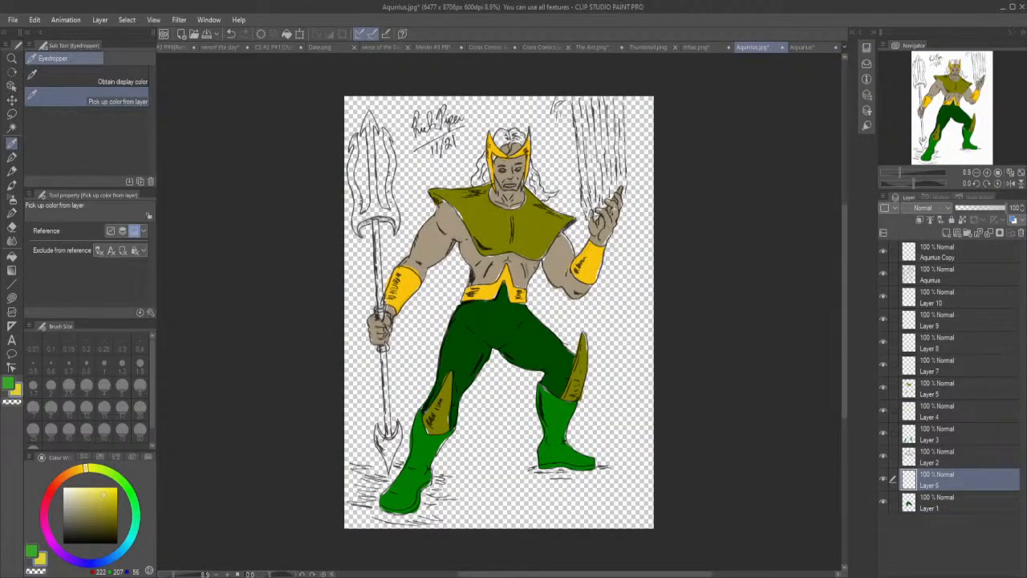
Lasso-fill the hair on both sides of the head and inside the headpiece with the yellow on Layer 6.
click(12, 298)
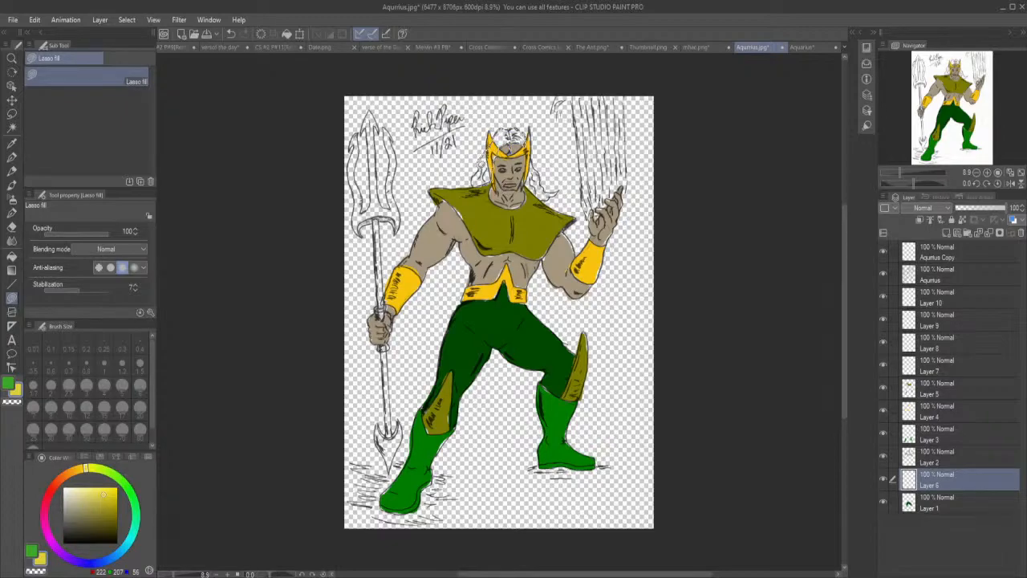
drag(473, 182, 477, 183)
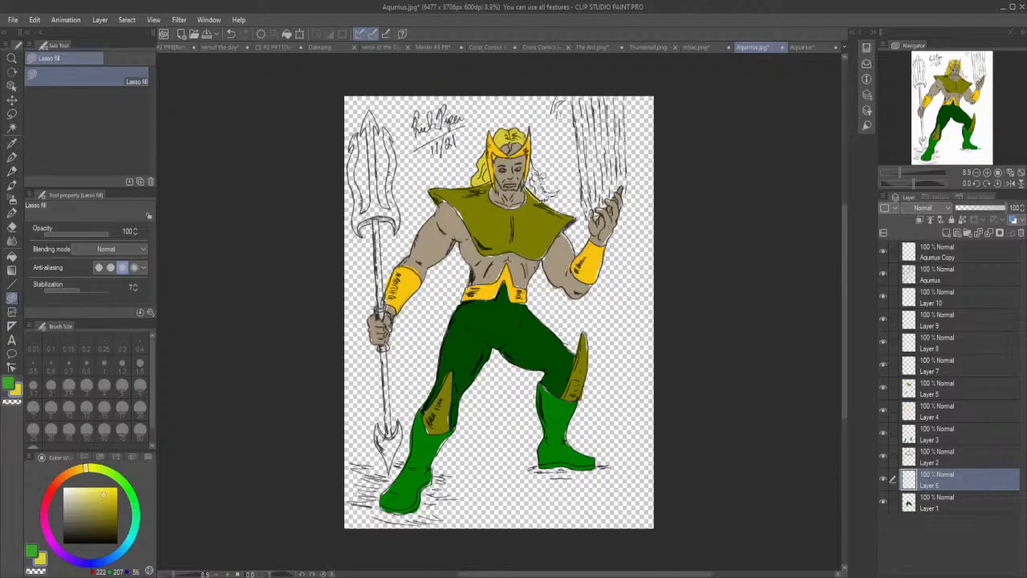
mouse_move(531, 162)
mouse_down()
mouse_move(526, 183)
mouse_move(538, 194)
mouse_up()
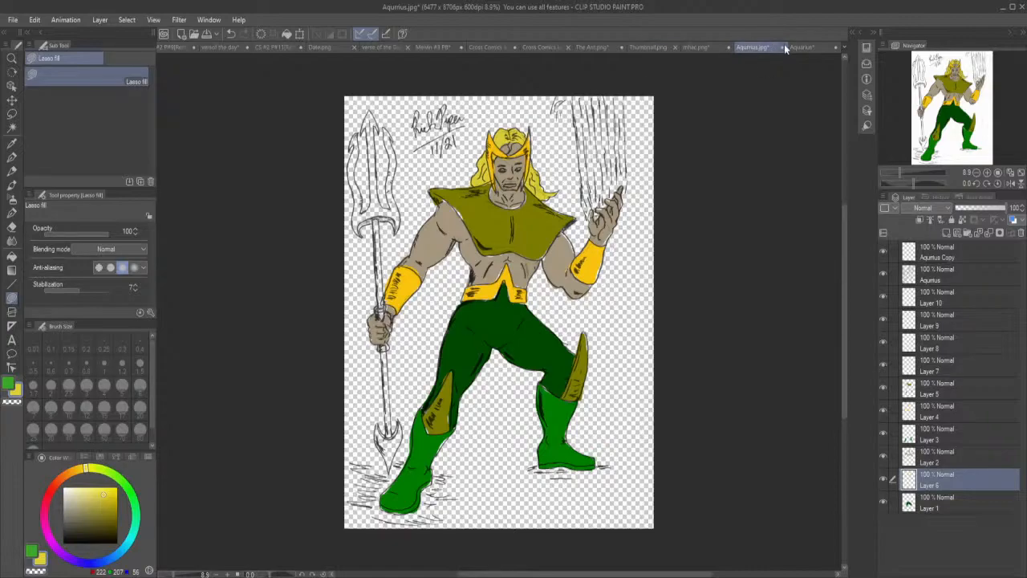
Pick up the trident shaft's olive from the coloured Aquarius document and make Layer 7 active in the line art.
click(806, 50)
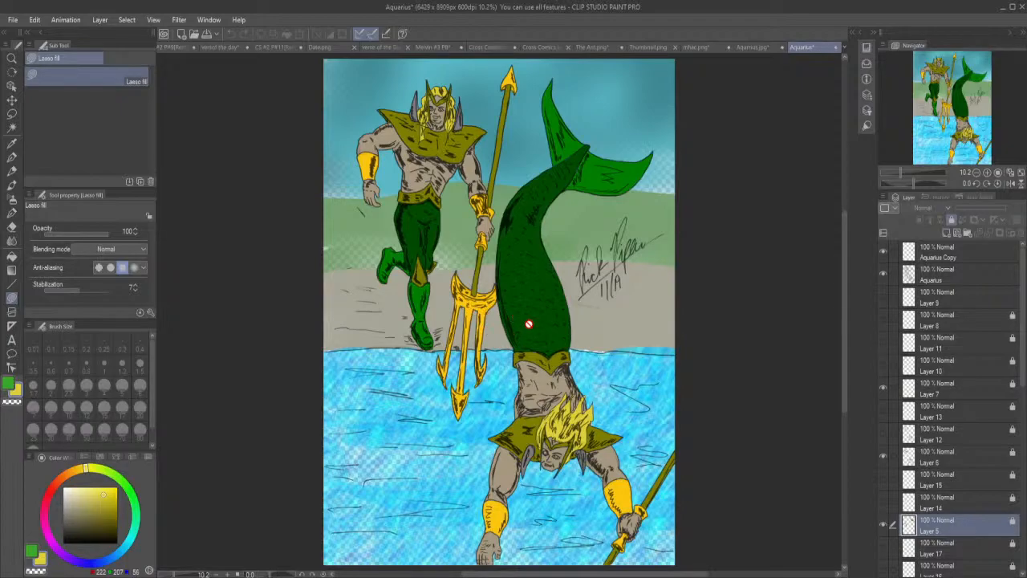
click(12, 143)
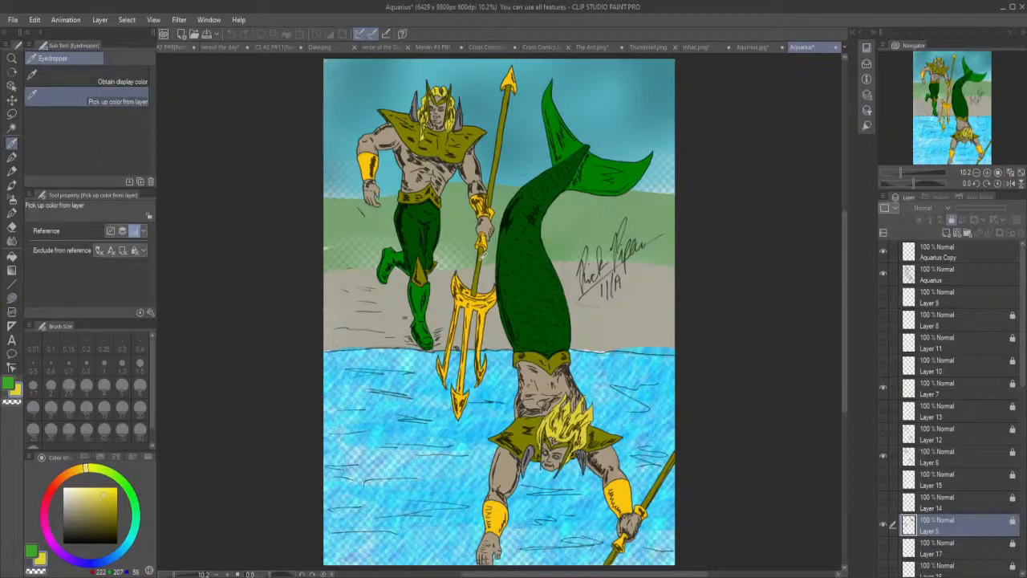
click(483, 255)
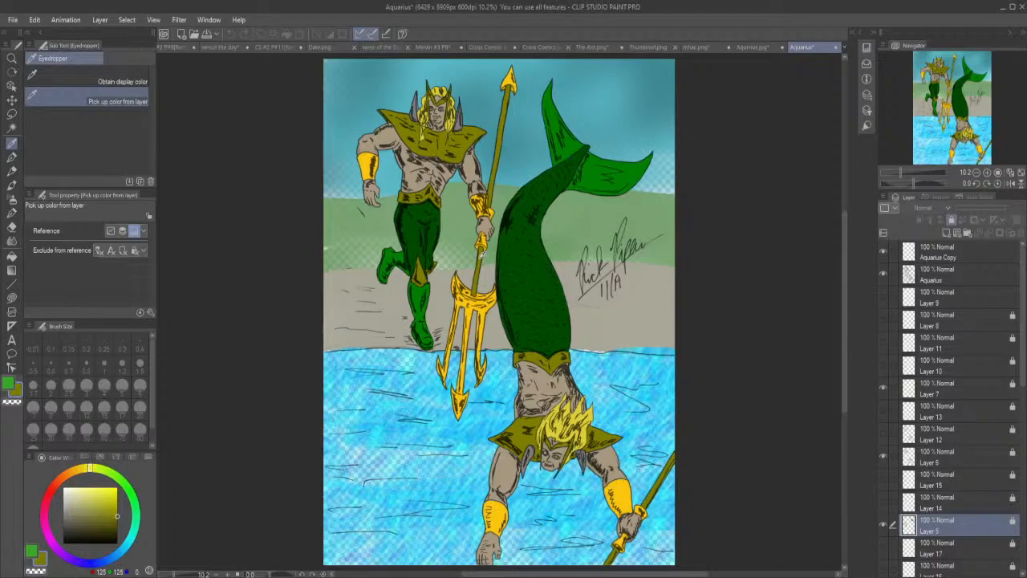
click(755, 47)
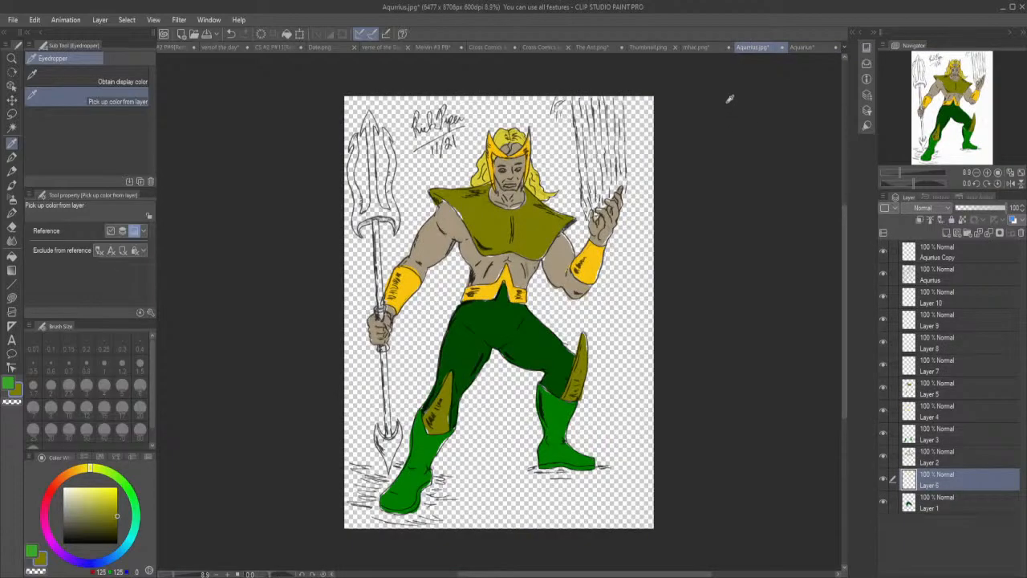
click(931, 363)
drag(933, 389, 940, 460)
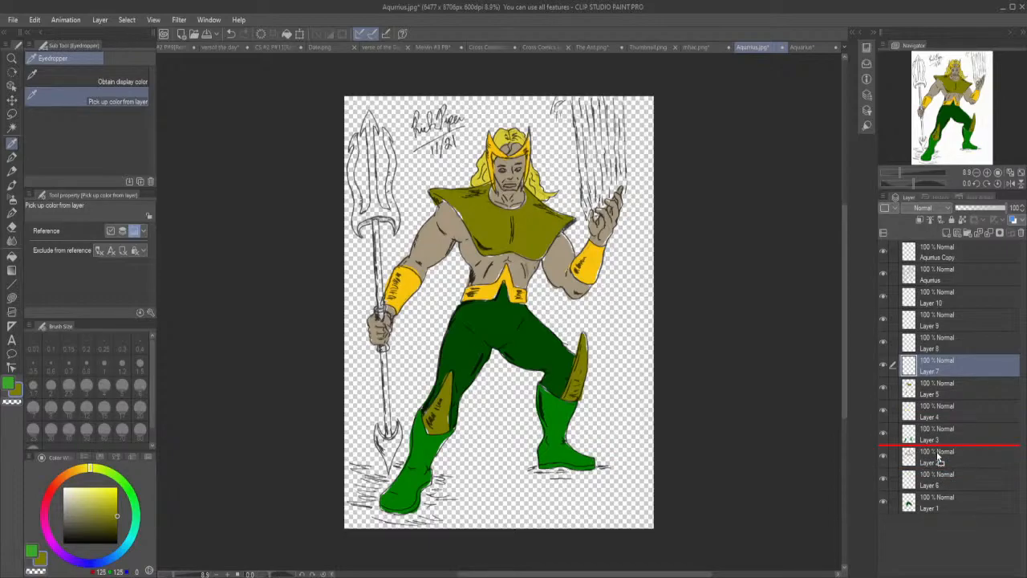
drag(939, 460, 949, 376)
Lasso-fill the trident shaft above and below the gripping hand with the olive on Layer 7.
click(11, 299)
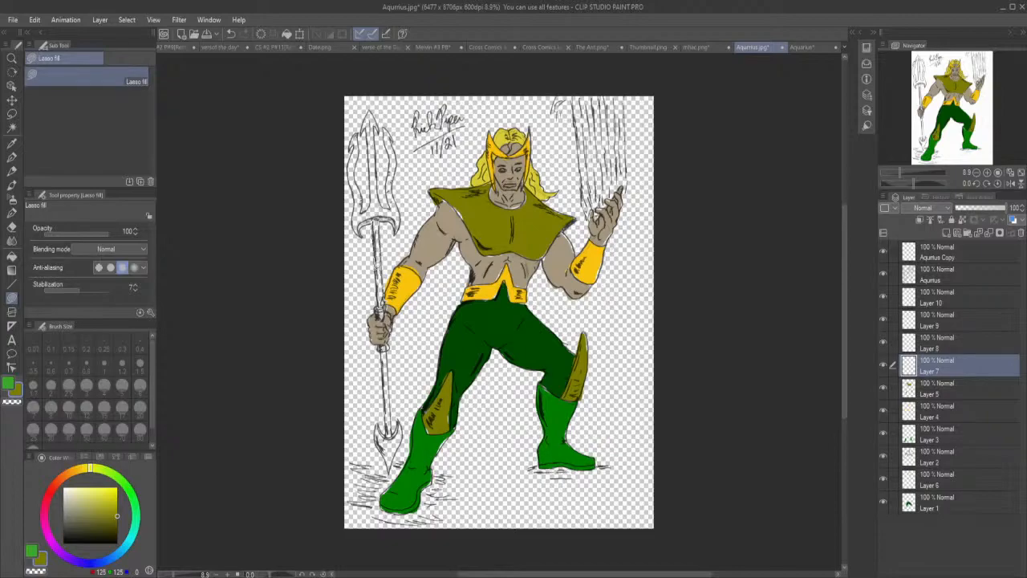
drag(382, 302, 389, 299)
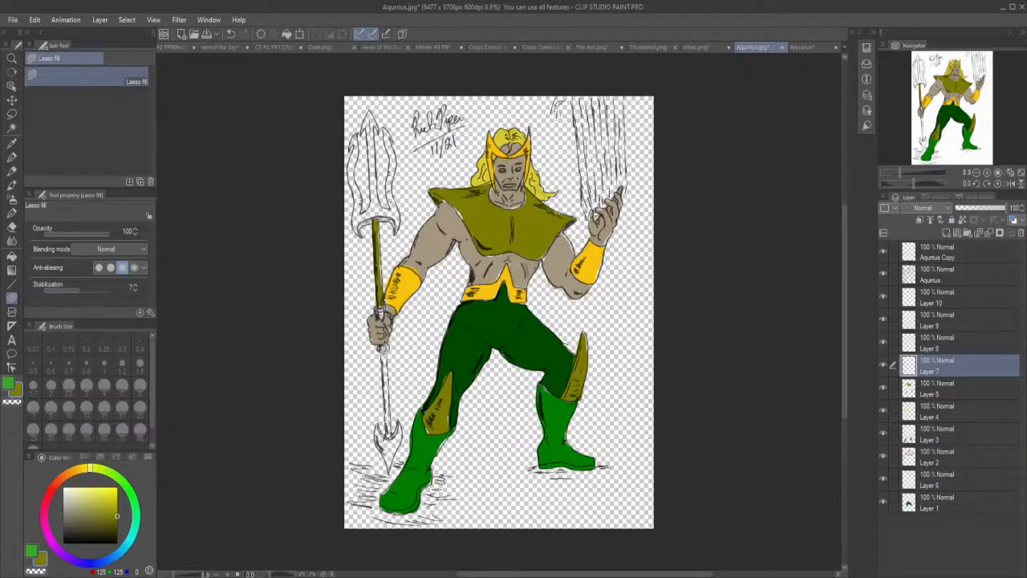
drag(386, 401, 390, 435)
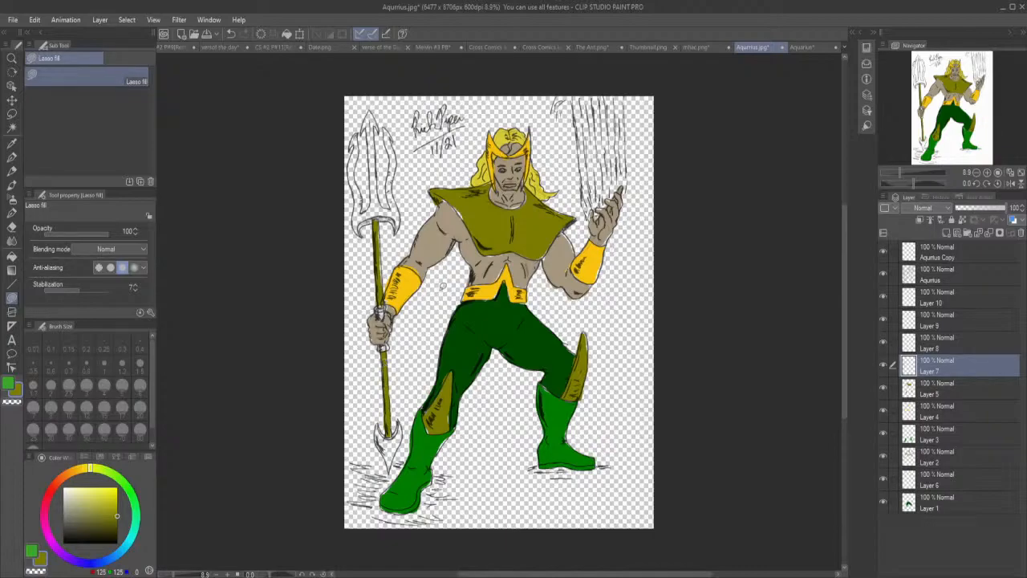
Make Layer 8 active and pick up the trident head's golden yellow from the coloured Aquarius document, returning to the line art.
click(923, 347)
click(812, 47)
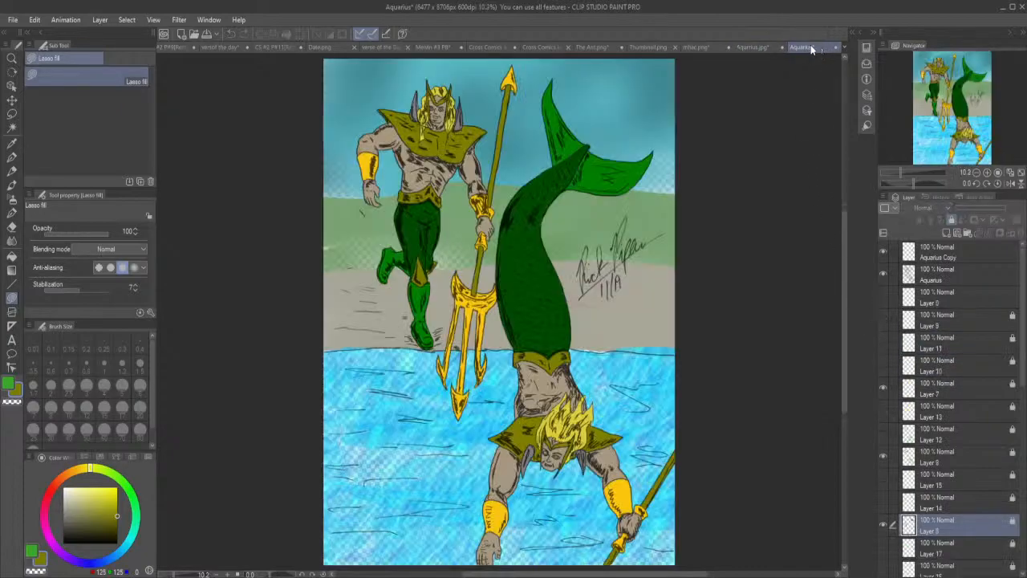
click(12, 143)
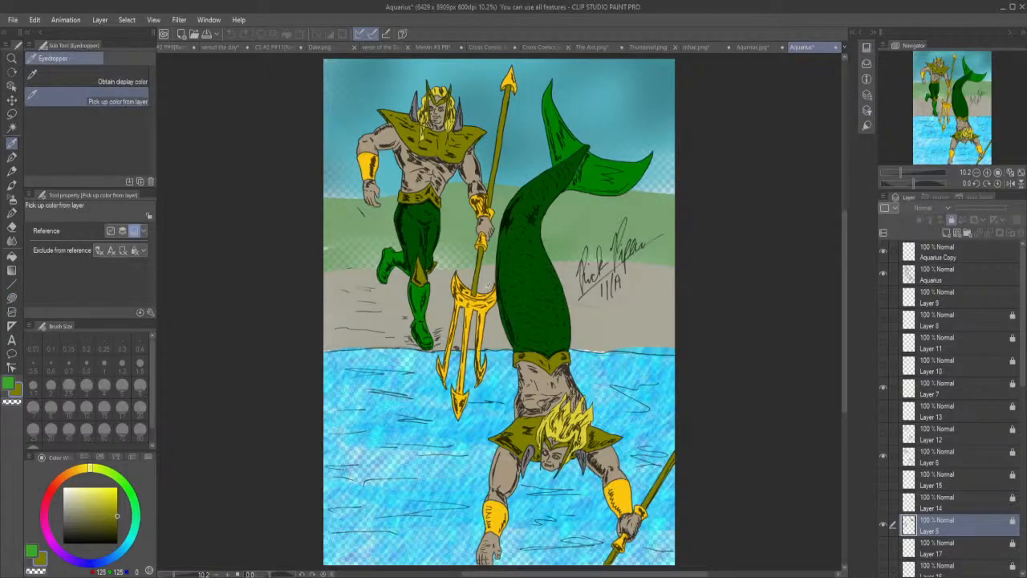
click(473, 308)
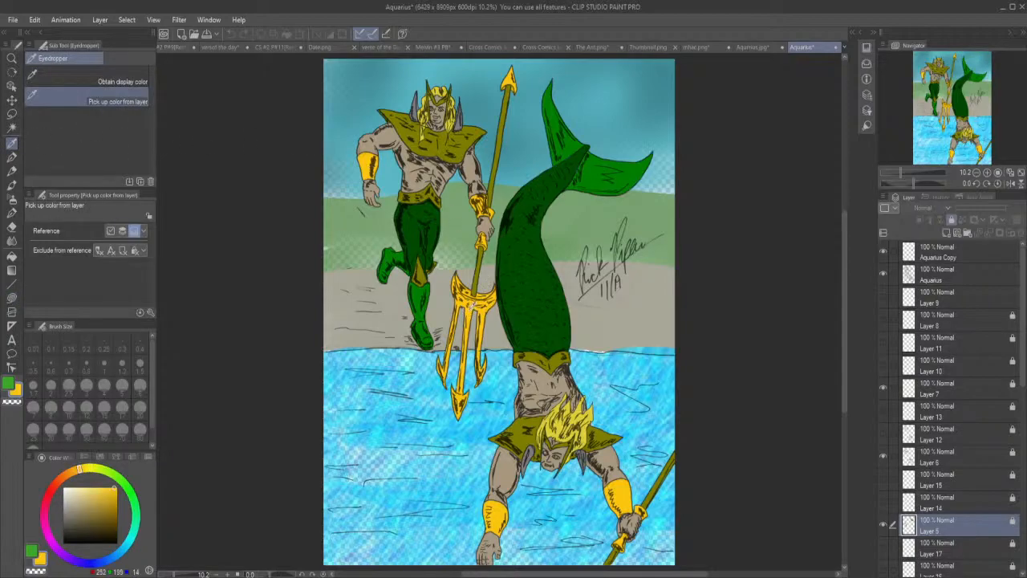
click(764, 48)
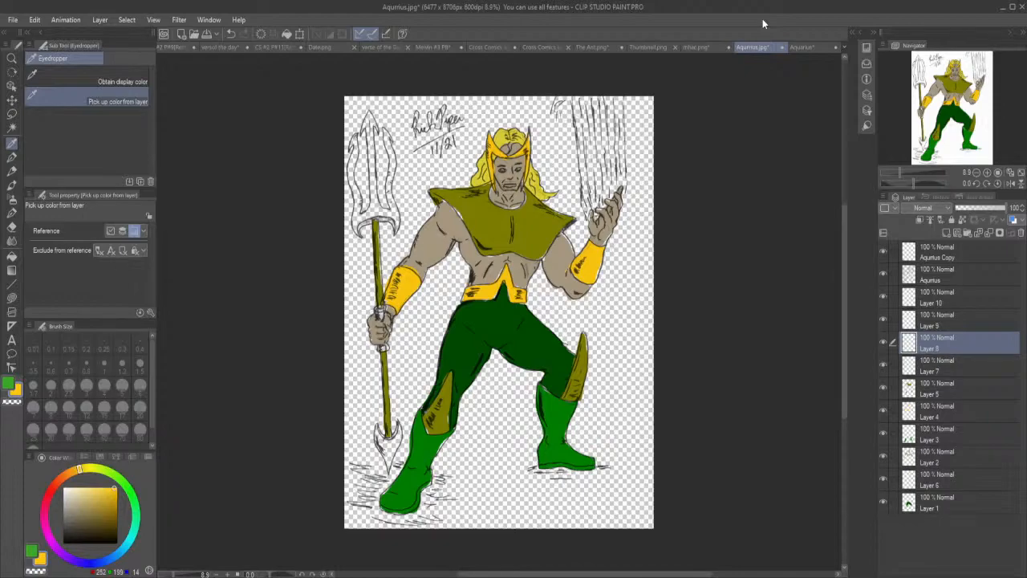
Lasso-fill the trident's lower point, collars around the gripping hand, crossbar and three prongs with the golden yellow on Layer 8.
click(11, 298)
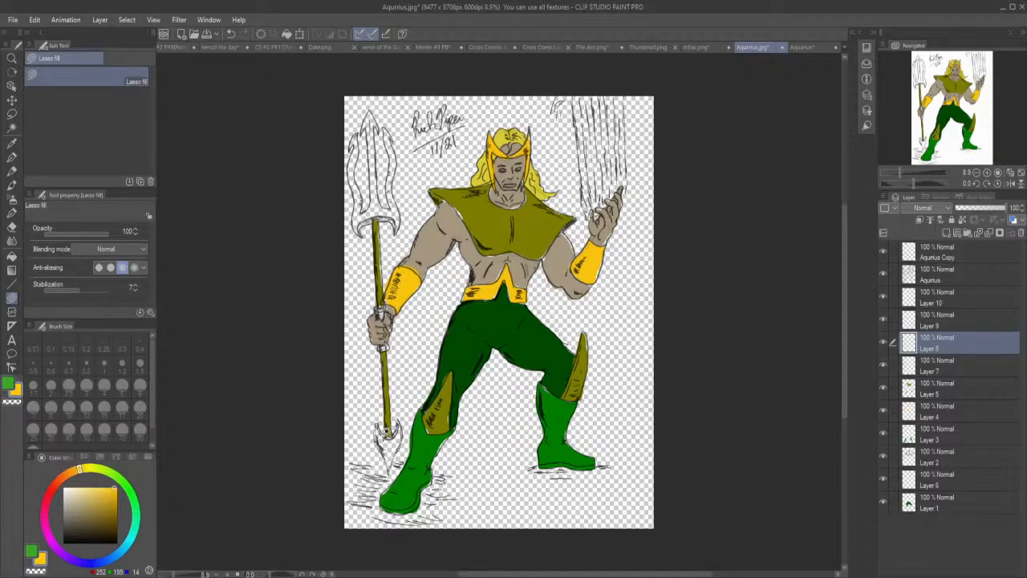
drag(387, 428, 388, 424)
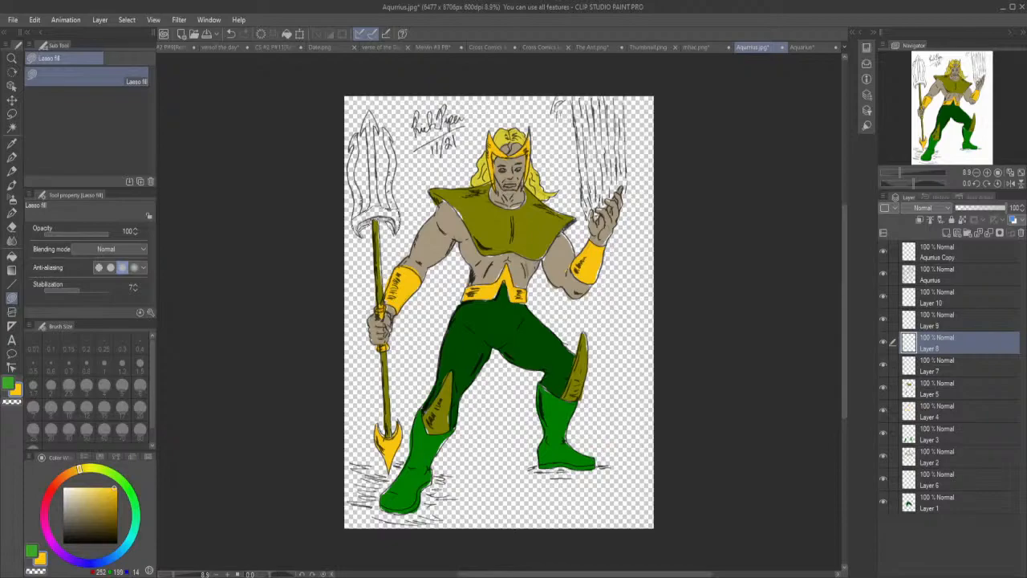
drag(360, 231, 363, 234)
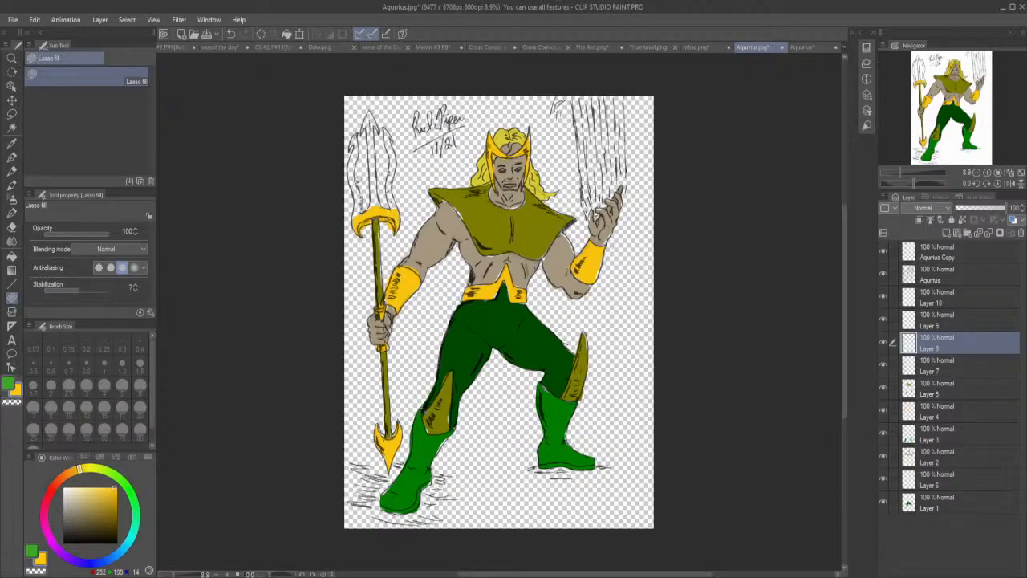
mouse_move(360, 127)
mouse_down()
mouse_move(349, 173)
mouse_move(355, 212)
mouse_move(366, 210)
mouse_up()
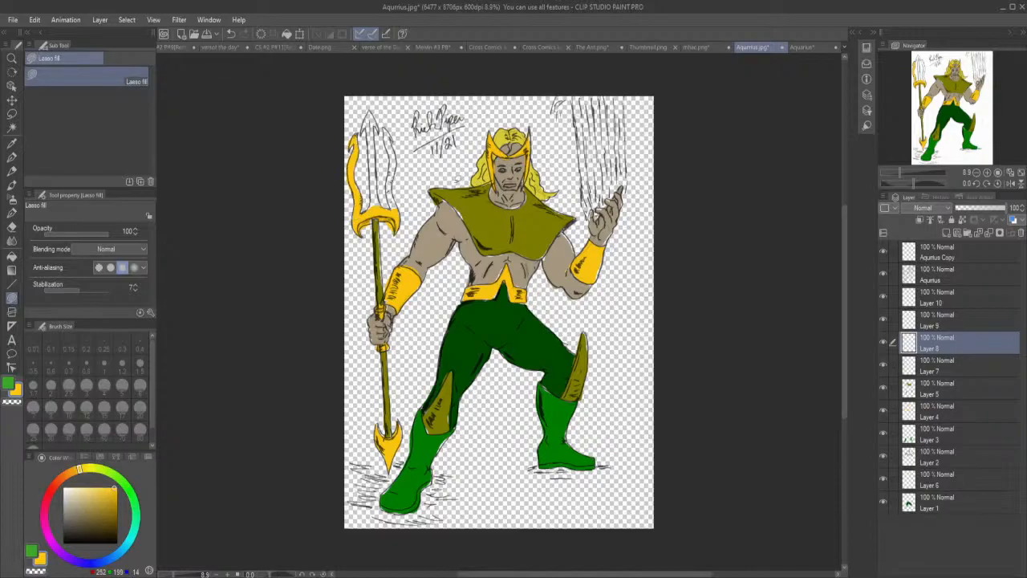
drag(394, 211, 400, 160)
drag(390, 189, 393, 215)
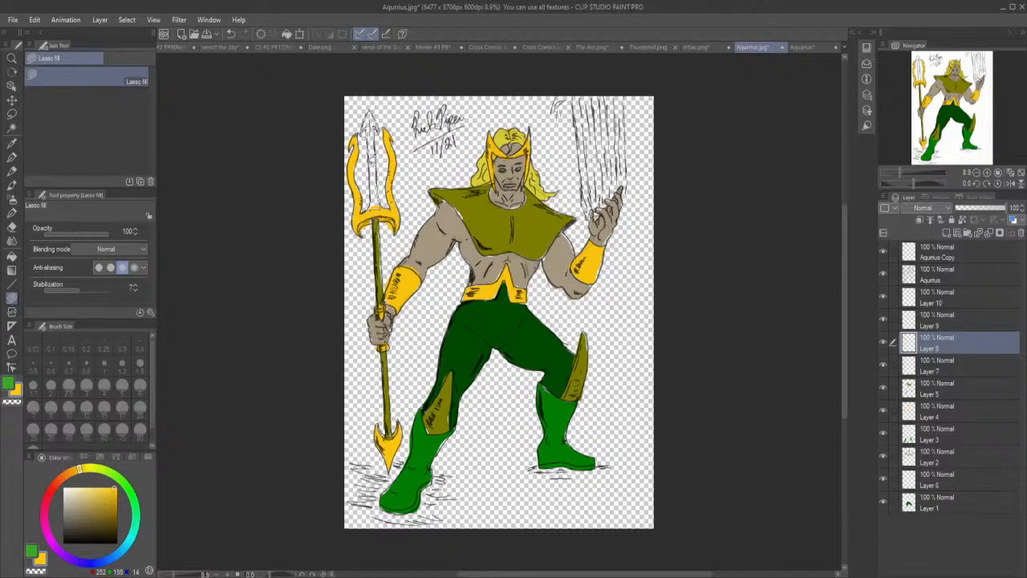
drag(371, 207, 379, 199)
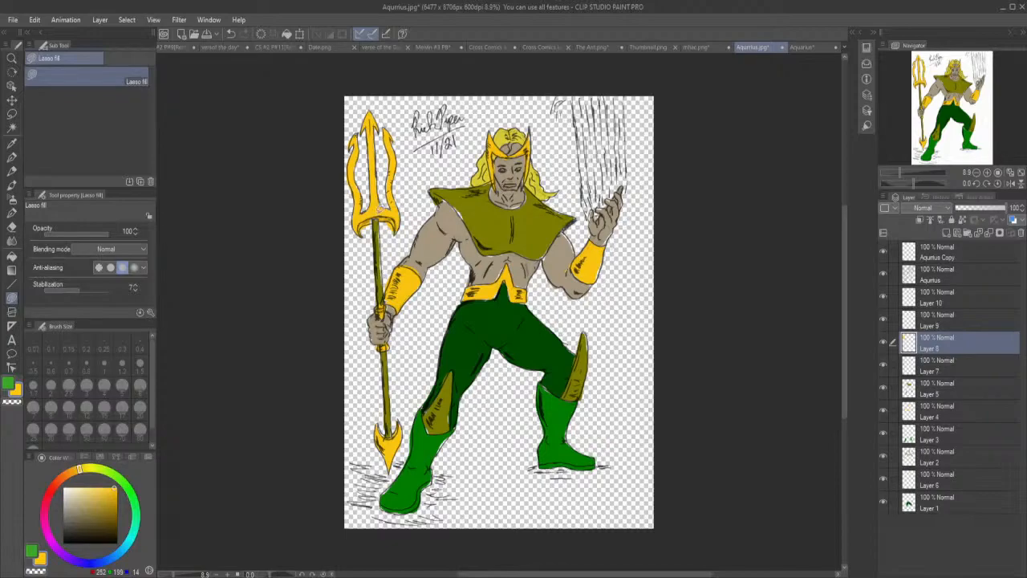
Close the coloured Aquarius document and return to the line art.
click(647, 45)
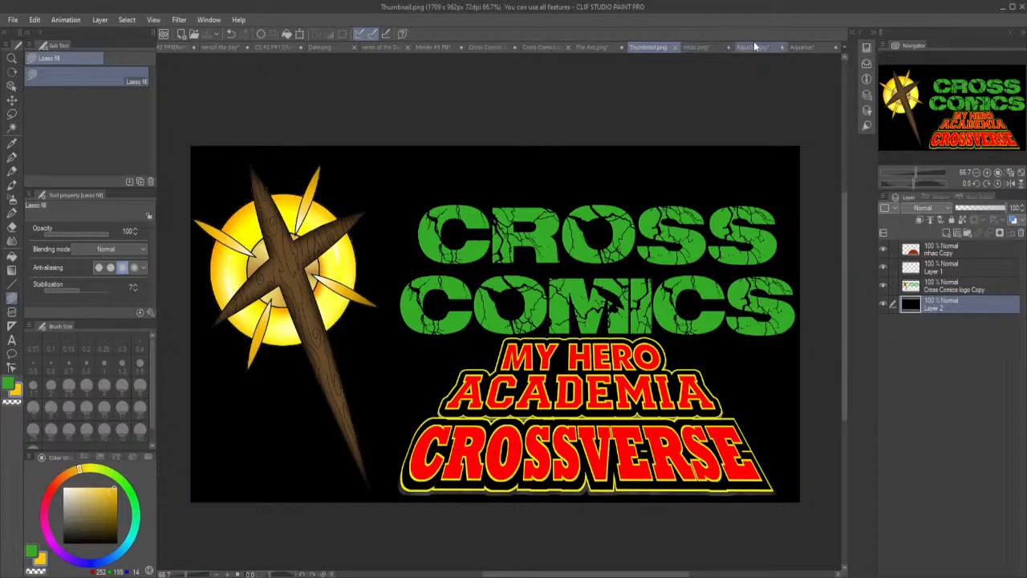
click(810, 46)
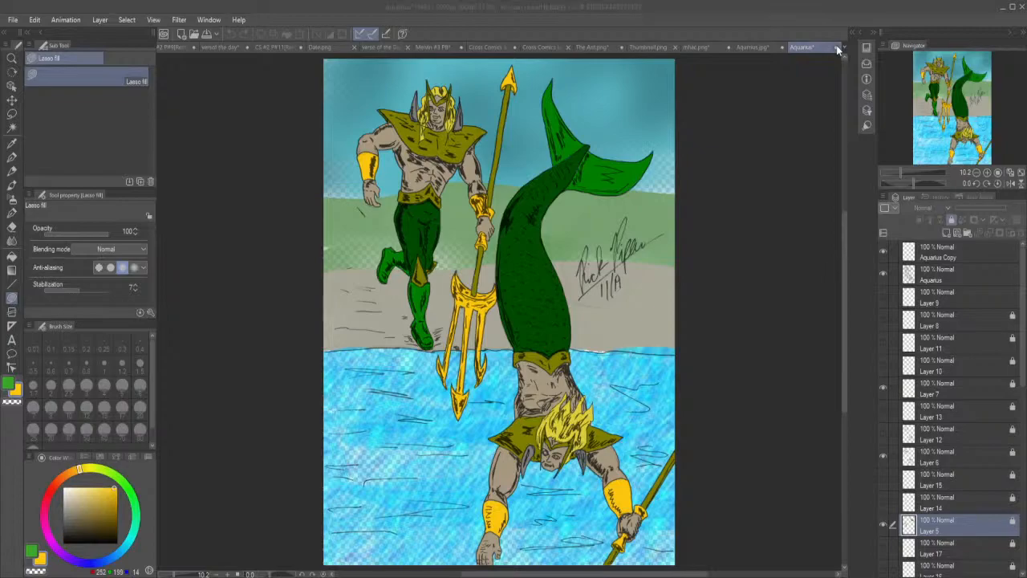
click(508, 217)
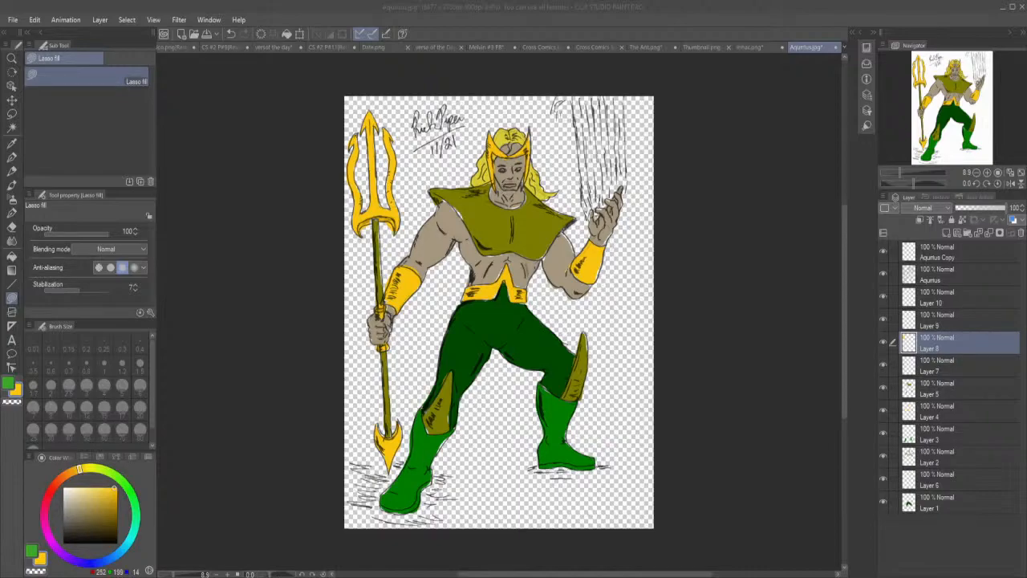
Switch to YouTube in the browser, reload the Cross Comics Community page to check the universe poll, and select the page address.
key(alt+Tab)
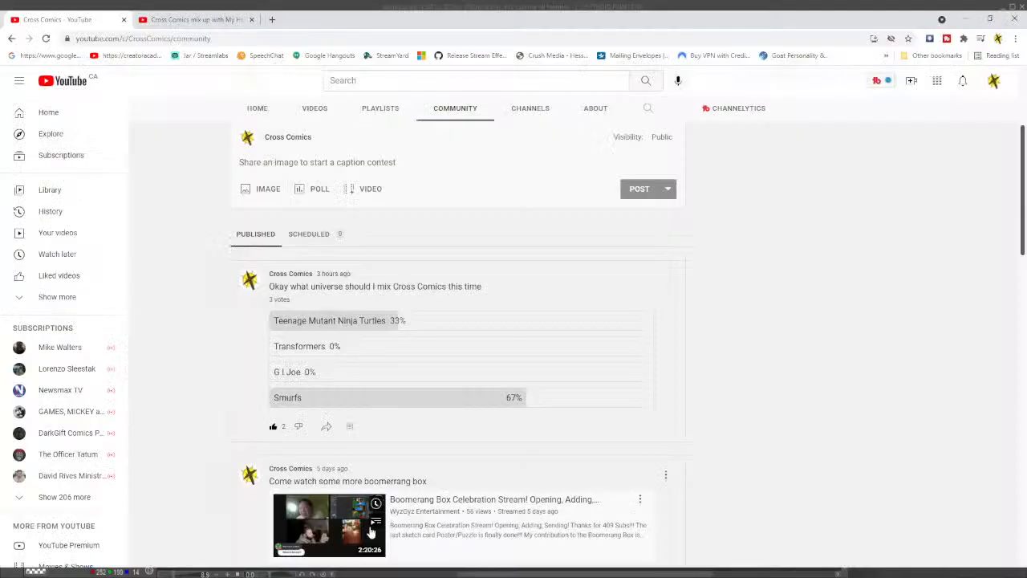
click(47, 39)
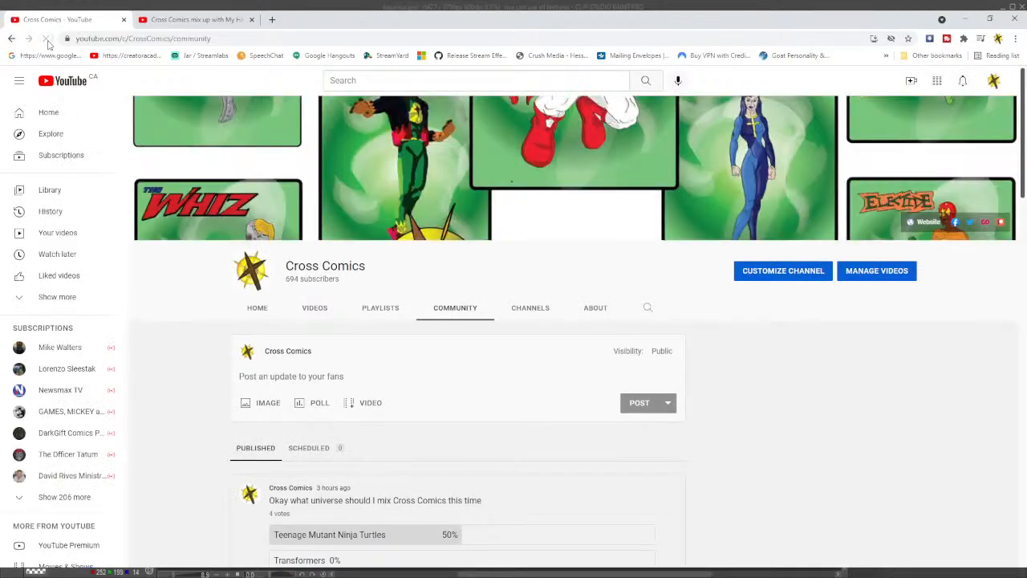
scroll(239, 290, down, 3)
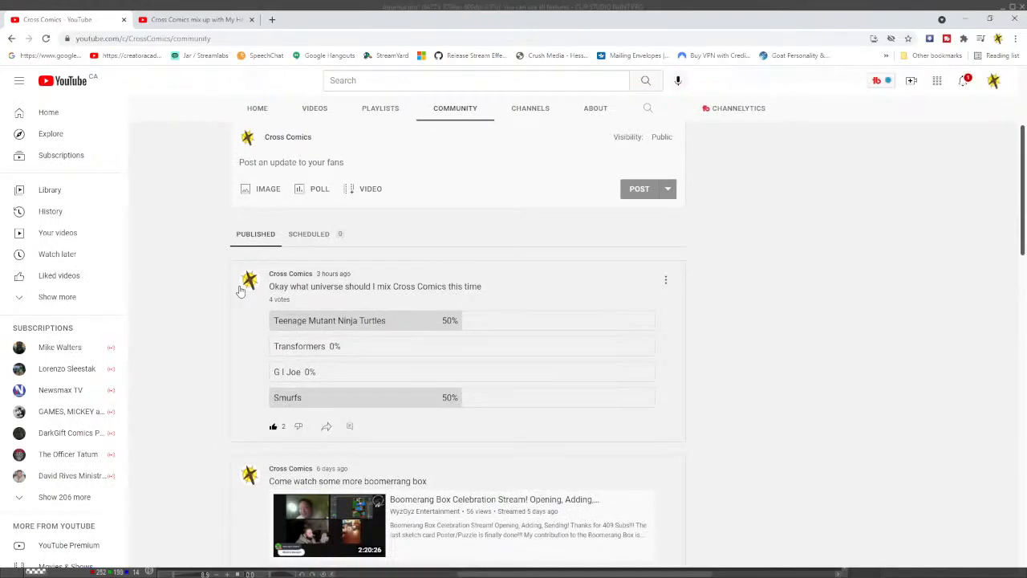
scroll(239, 290, up, 2)
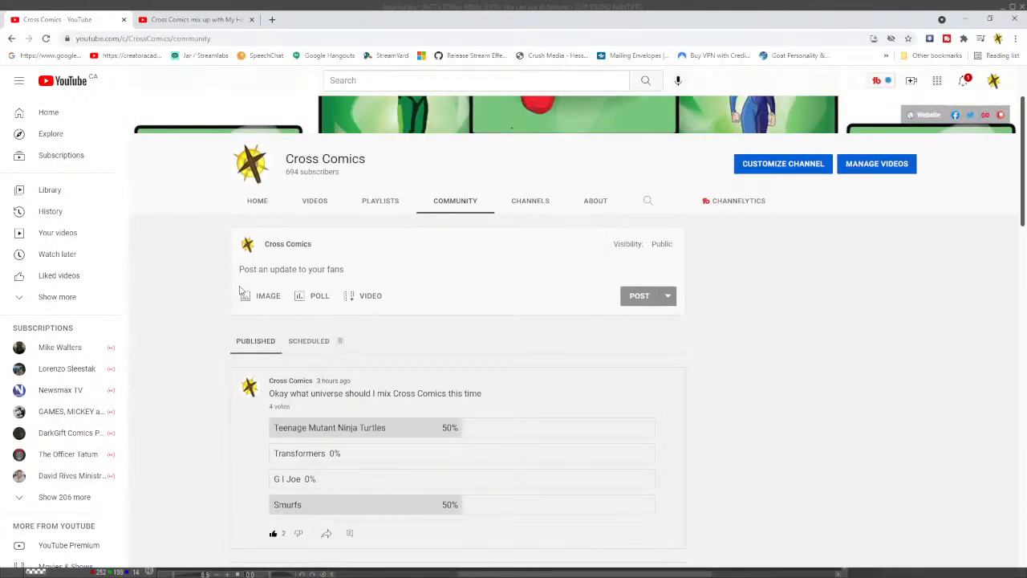
double_click(246, 38)
click(272, 37)
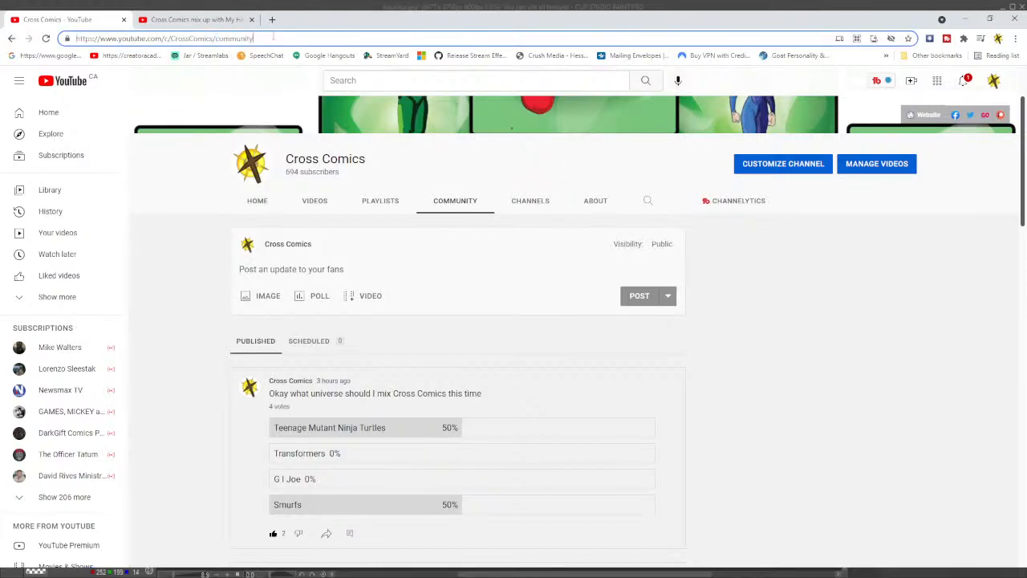
key(ctrl+a)
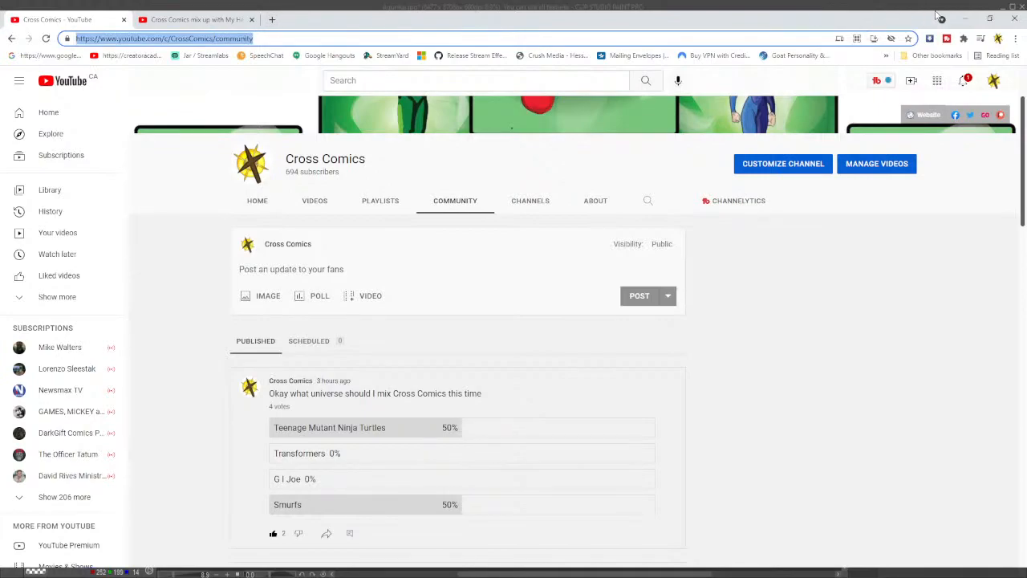
View the YouTube notifications, close them and switch back to the line art in Clip Studio Paint.
click(963, 83)
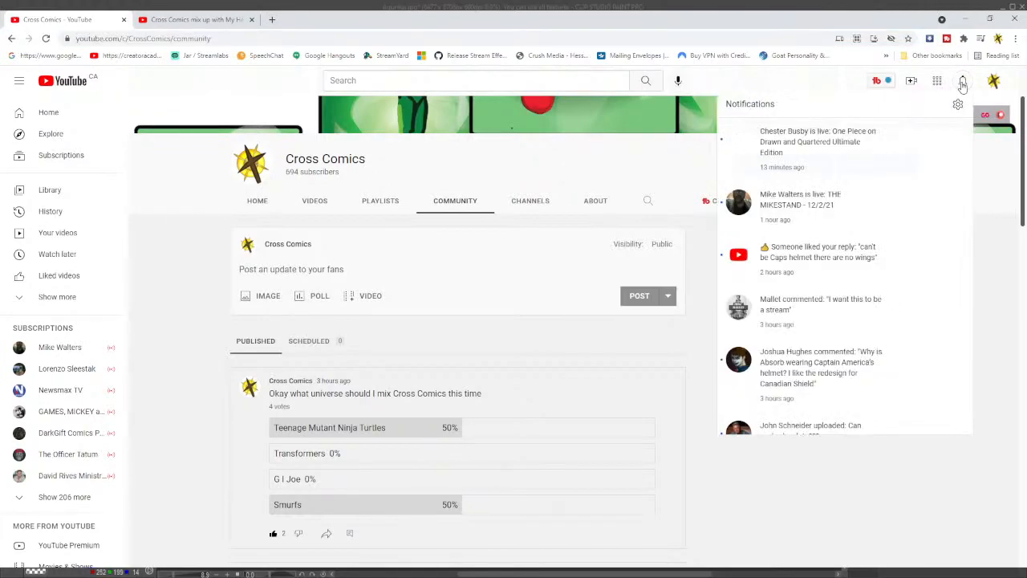
click(801, 79)
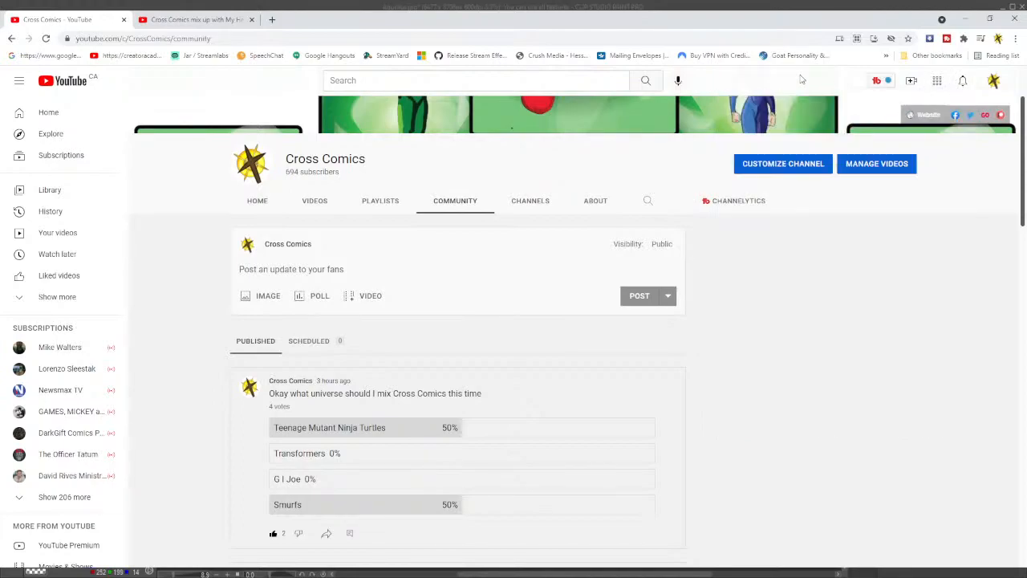
click(967, 19)
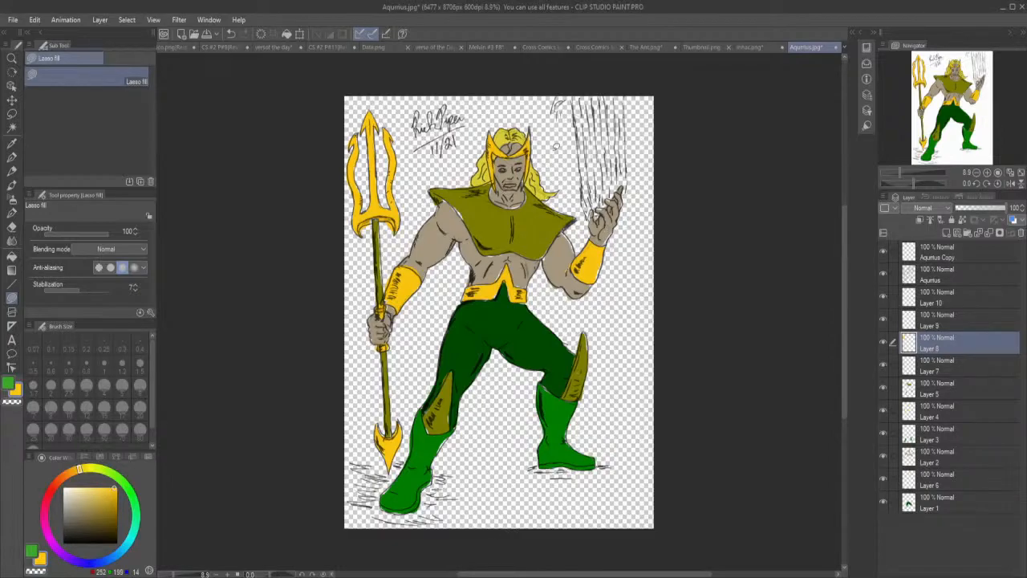
Lasso-fill the whites of both eyes with pure white on Layer 9.
click(946, 324)
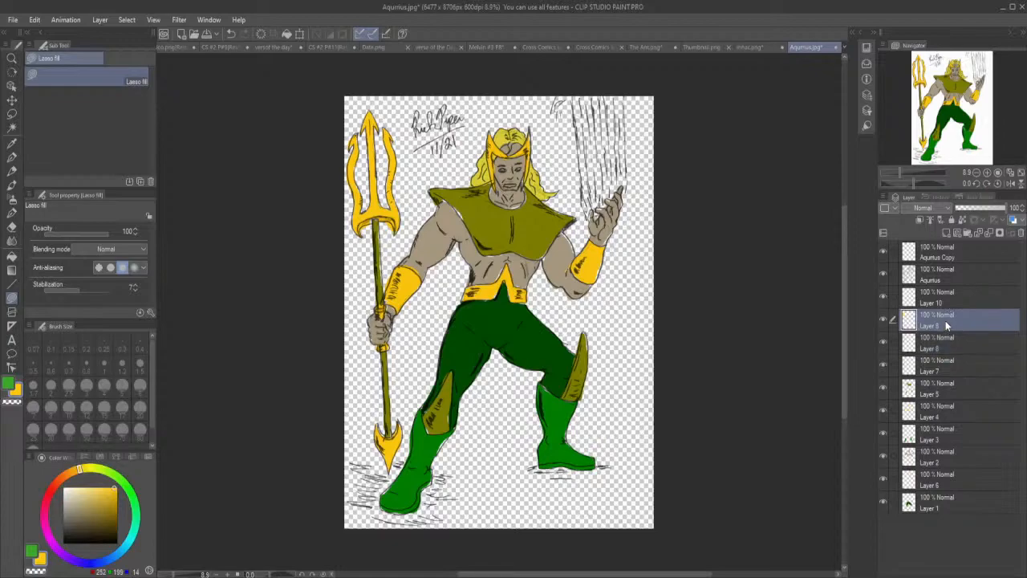
scroll(499, 159, up, 3)
scroll(508, 159, up, 5)
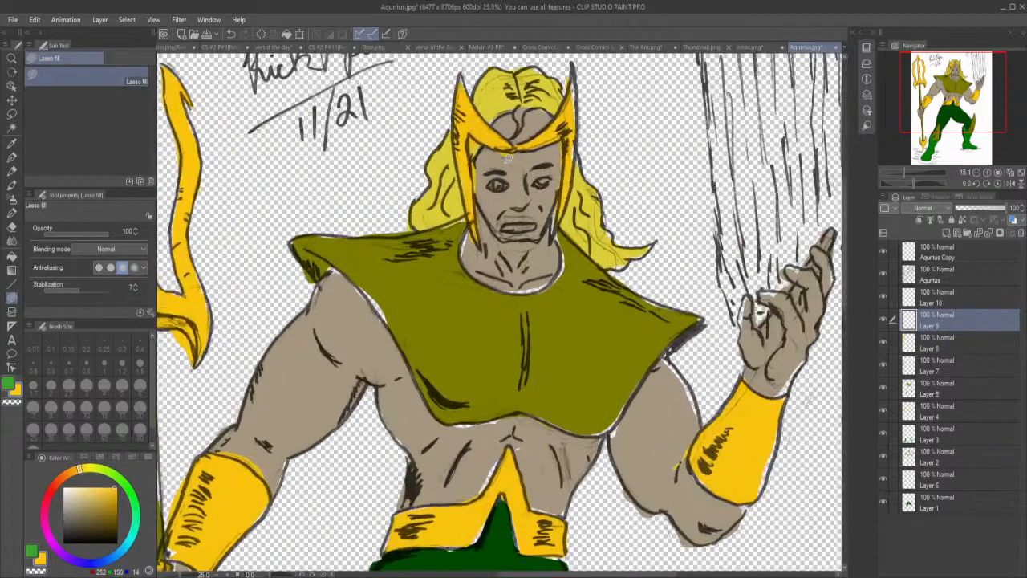
scroll(508, 158, up, 1)
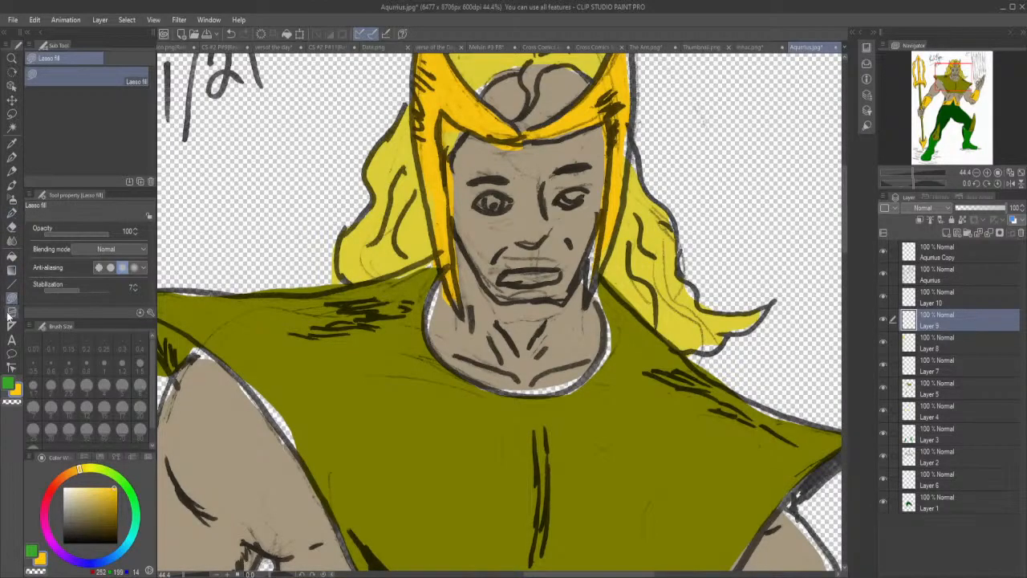
click(64, 488)
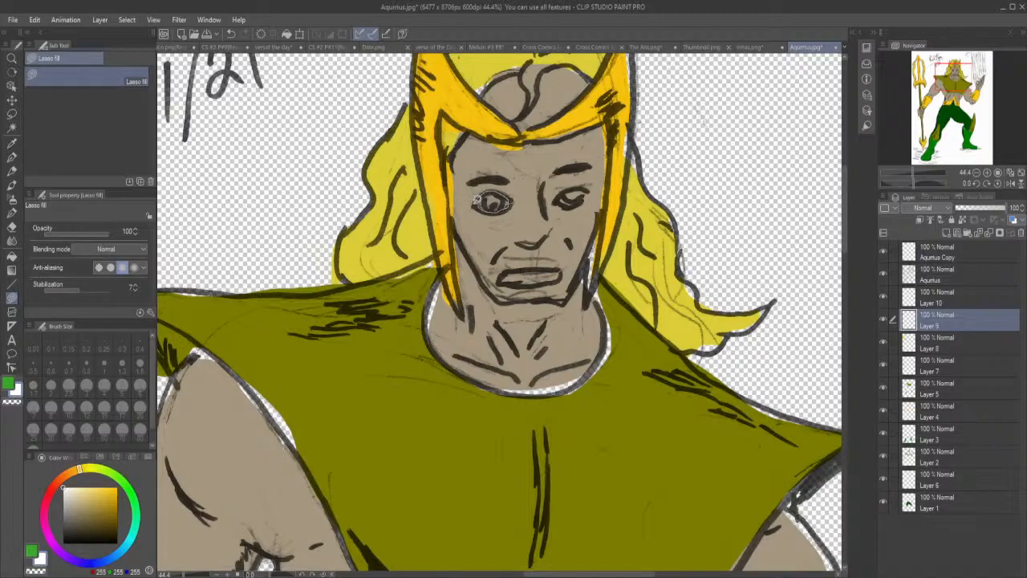
drag(476, 198, 479, 195)
mouse_move(566, 200)
mouse_down()
mouse_move(594, 191)
mouse_move(585, 183)
mouse_move(557, 195)
mouse_move(561, 187)
mouse_up()
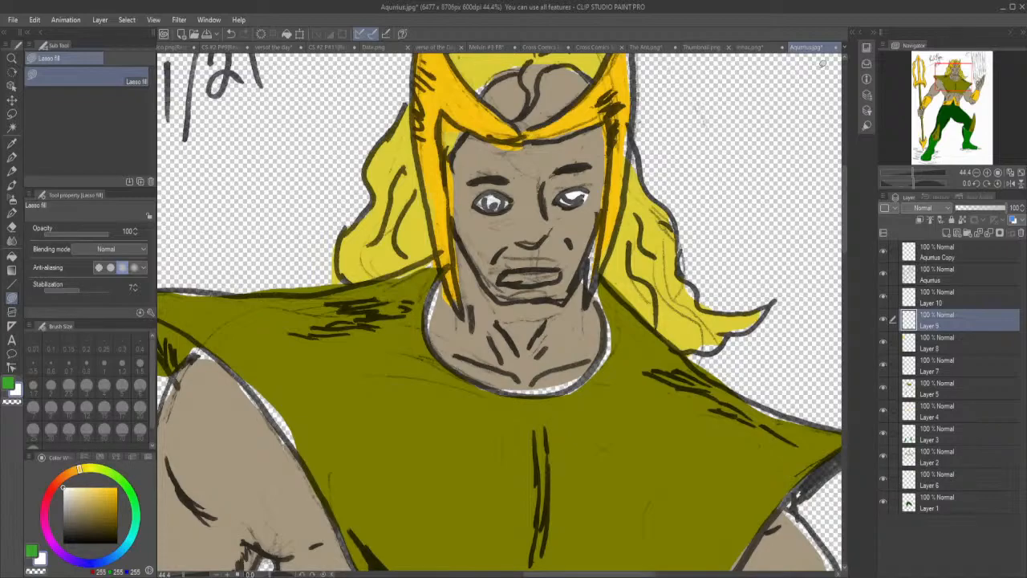
Examine the running figure's face in the coloured Aquarius document, close that document and return to the line art.
key(alt+Tab)
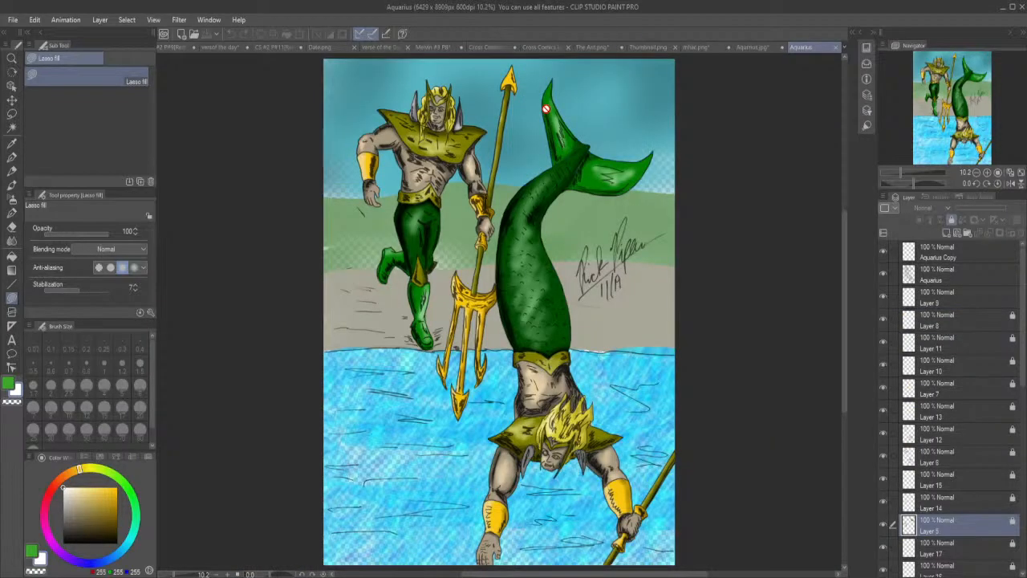
scroll(431, 114, up, 1)
scroll(430, 114, up, 2)
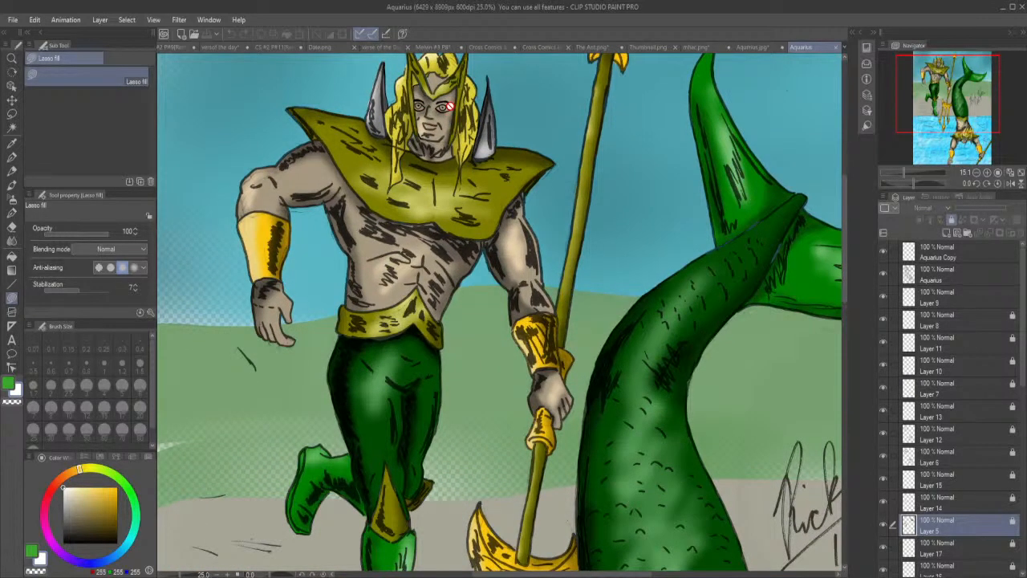
scroll(449, 106, up, 1)
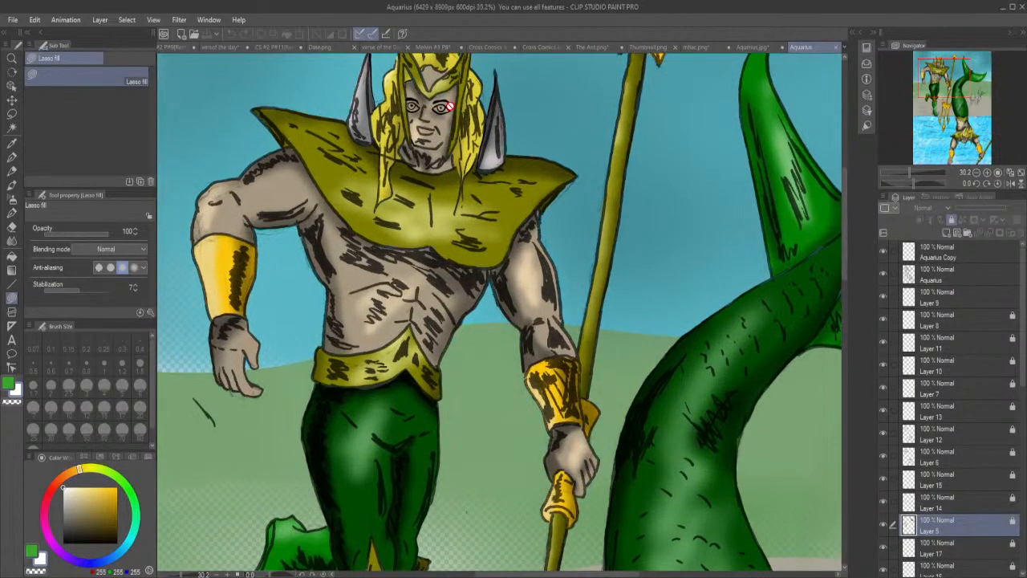
click(834, 47)
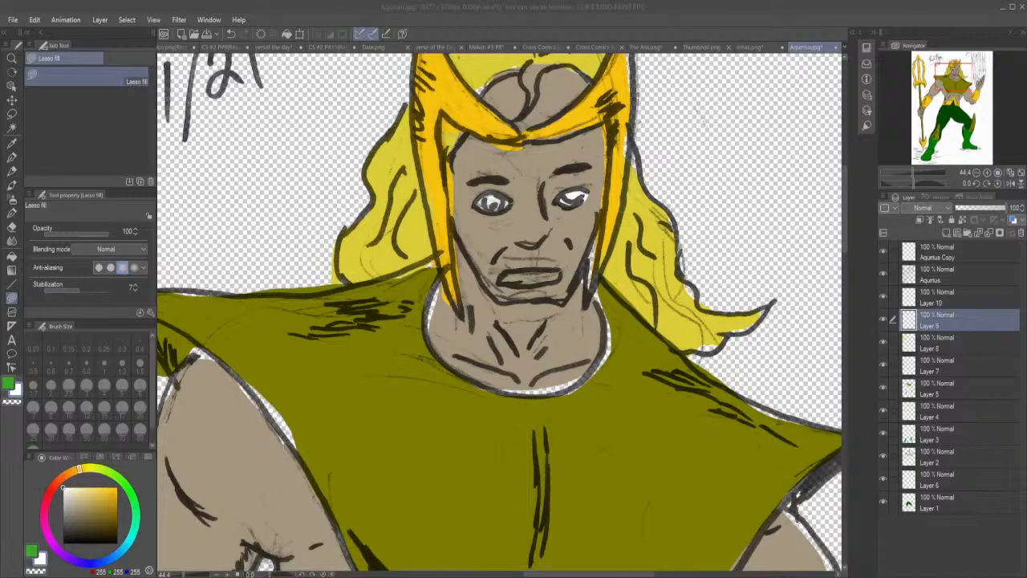
click(949, 18)
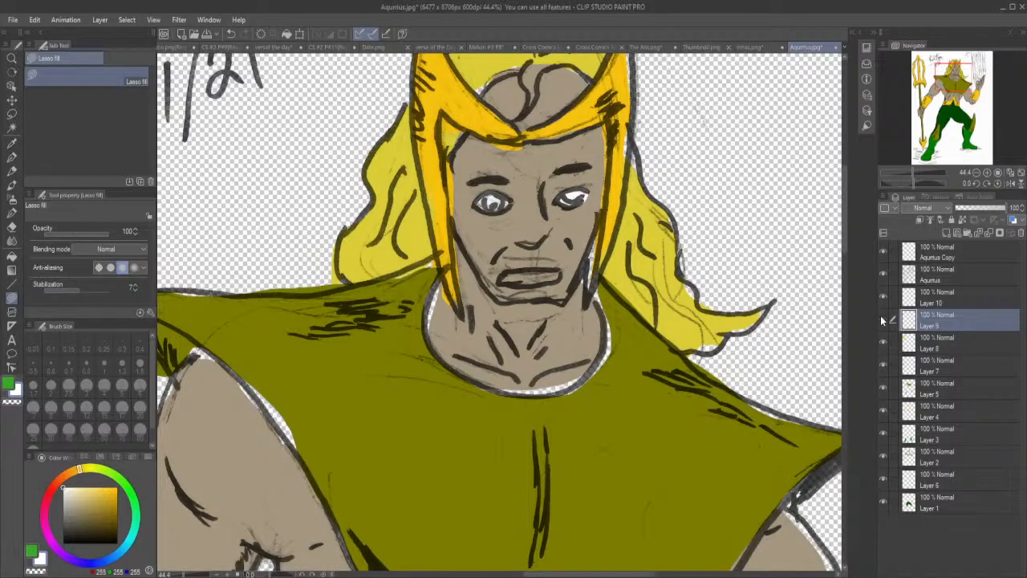
Set the colour to a medium green and lasso-fill the irises of both eyes on Layer 10.
click(954, 294)
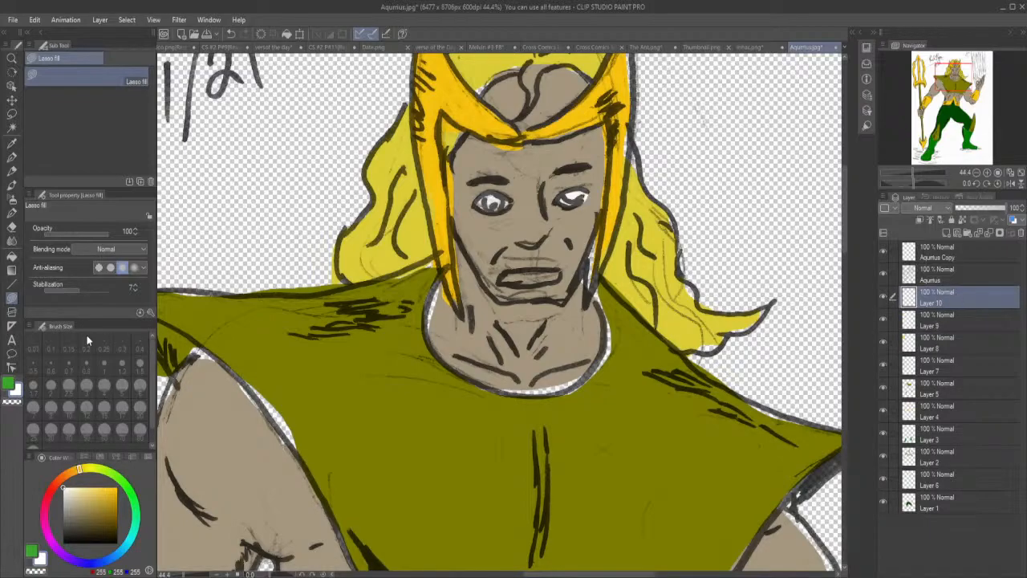
click(126, 491)
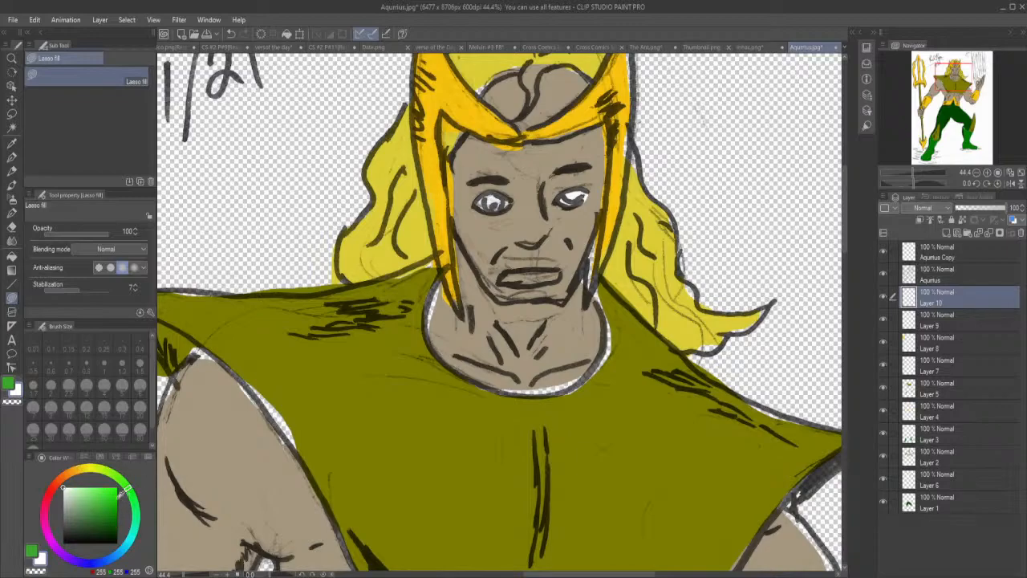
drag(102, 505, 95, 511)
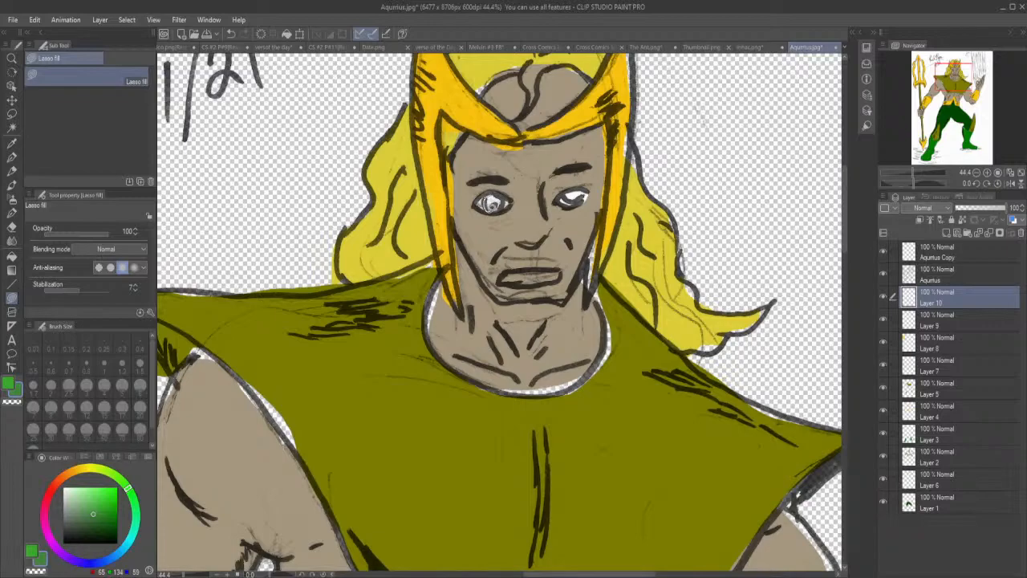
mouse_move(504, 196)
mouse_down()
mouse_move(490, 193)
mouse_move(502, 201)
mouse_up()
drag(570, 193, 566, 196)
Pick up the trident's yellow from Layer 8 and lasso-fill the gaps around the base of the trident head.
click(929, 321)
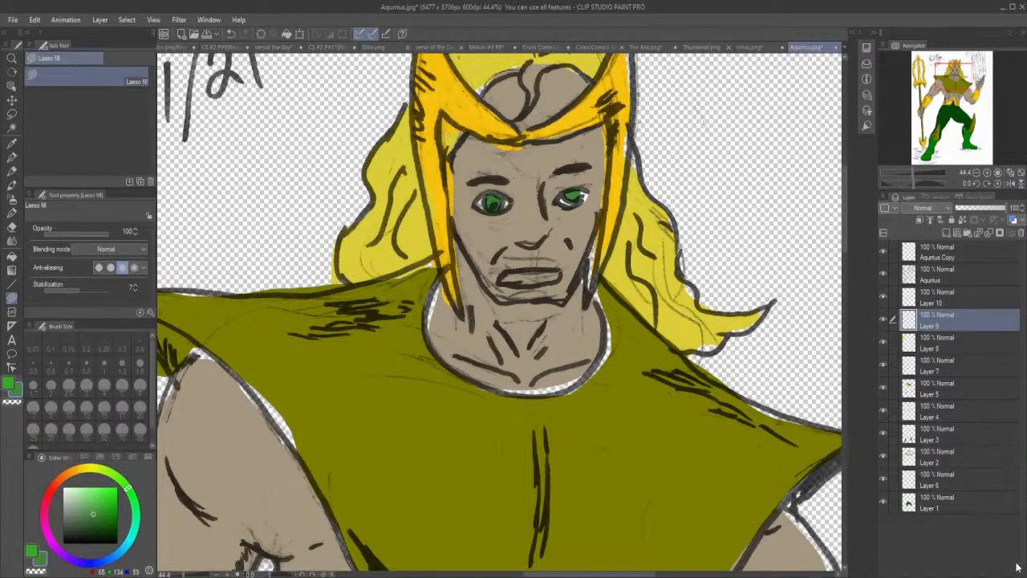
drag(618, 574, 489, 573)
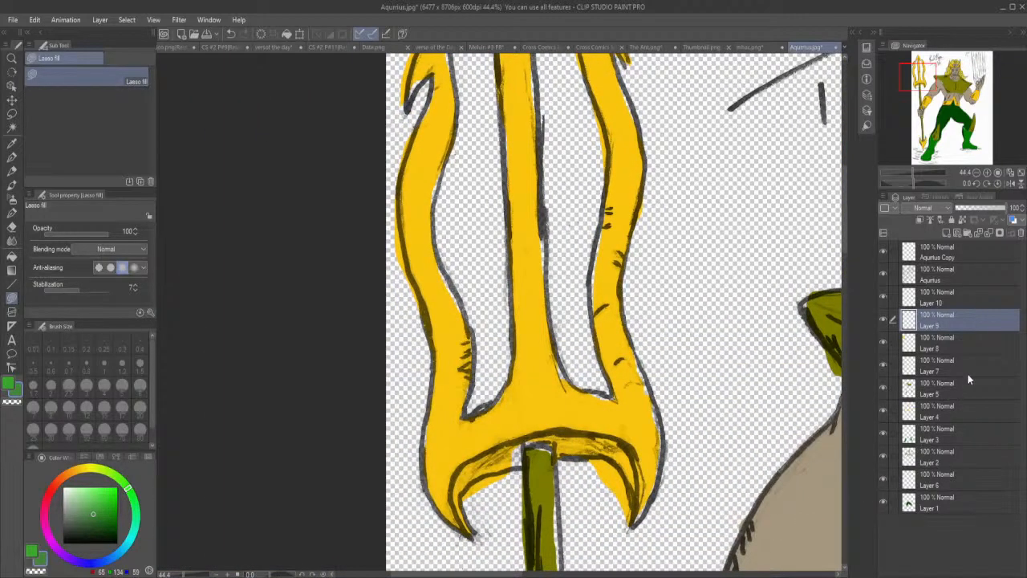
click(963, 343)
click(884, 342)
click(885, 342)
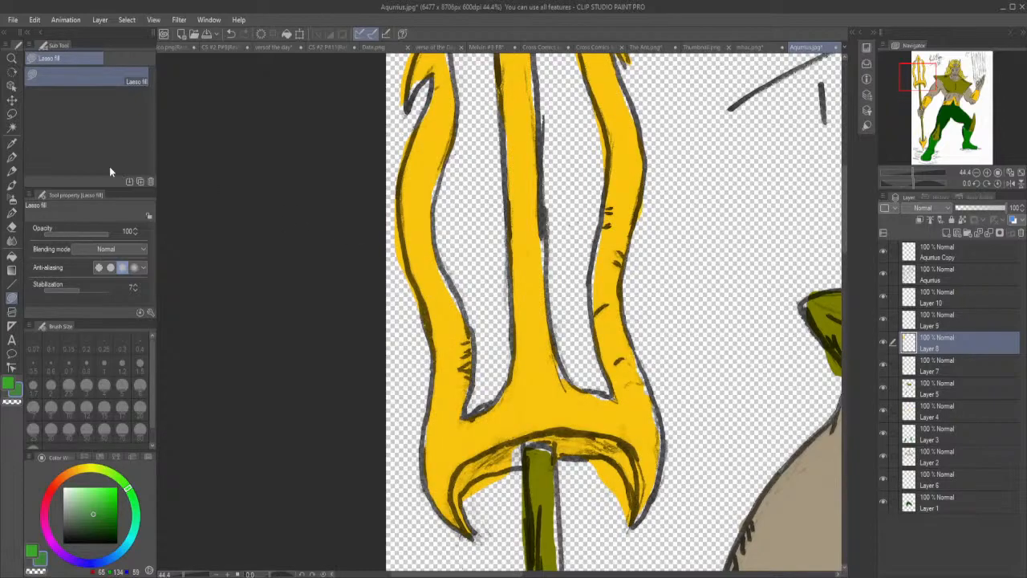
click(12, 143)
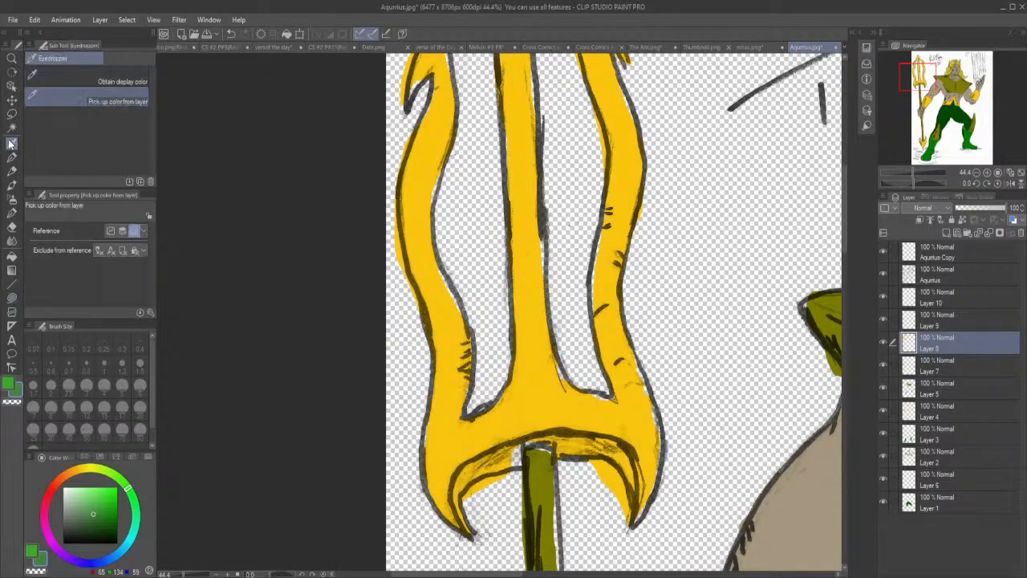
click(446, 322)
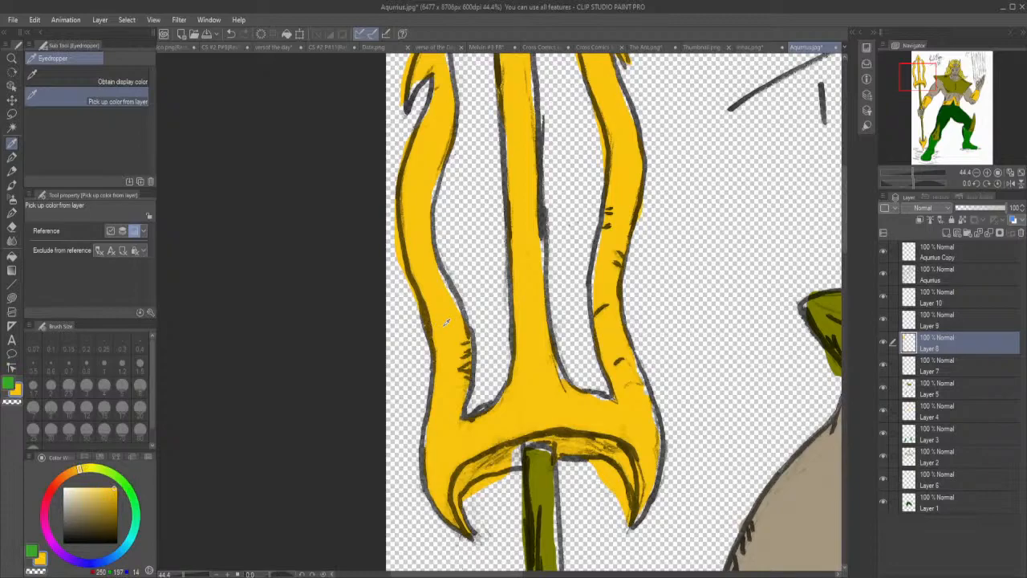
click(12, 297)
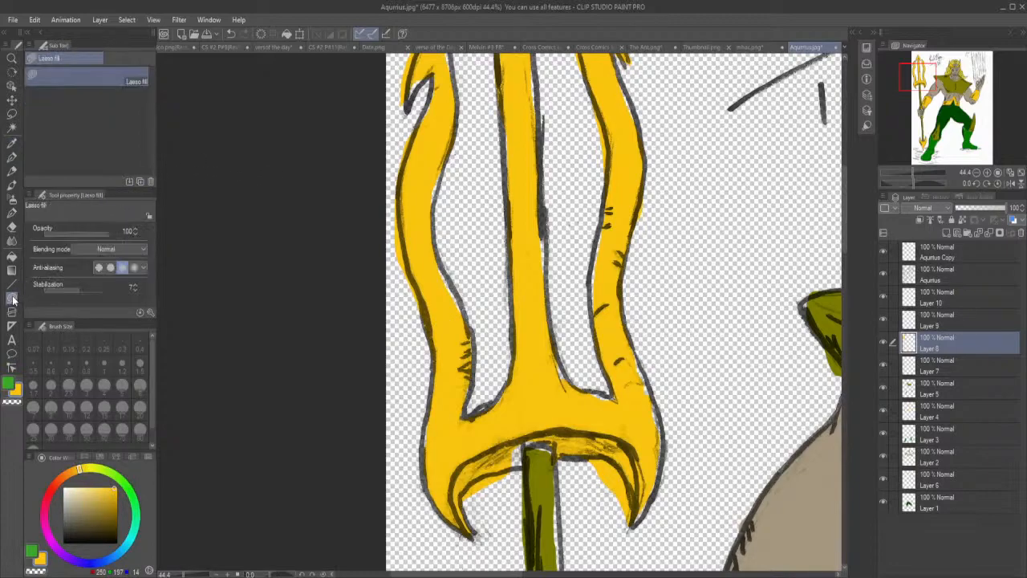
mouse_move(512, 469)
mouse_down()
mouse_move(541, 439)
mouse_move(507, 428)
mouse_up()
drag(664, 454, 656, 419)
mouse_move(594, 395)
mouse_down()
mouse_move(608, 391)
mouse_move(563, 382)
mouse_move(551, 364)
mouse_move(568, 392)
mouse_move(554, 340)
mouse_up()
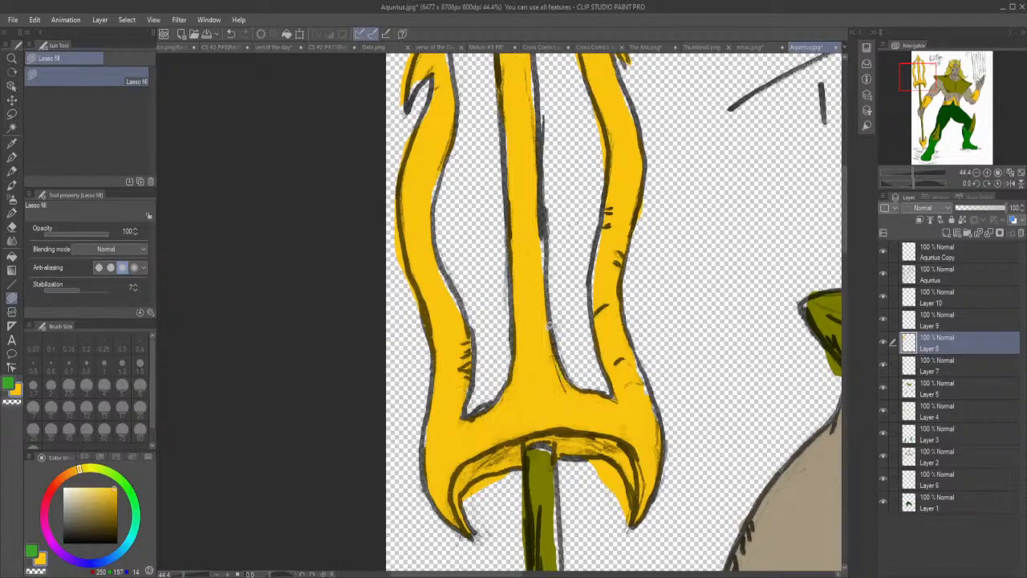
Lasso-fill the remaining gaps along the edges of the three trident prongs with the same yellow.
mouse_move(634, 371)
mouse_down()
mouse_move(660, 433)
mouse_move(662, 407)
mouse_move(627, 338)
mouse_up()
mouse_move(601, 297)
mouse_down()
mouse_move(595, 316)
mouse_move(604, 209)
mouse_up()
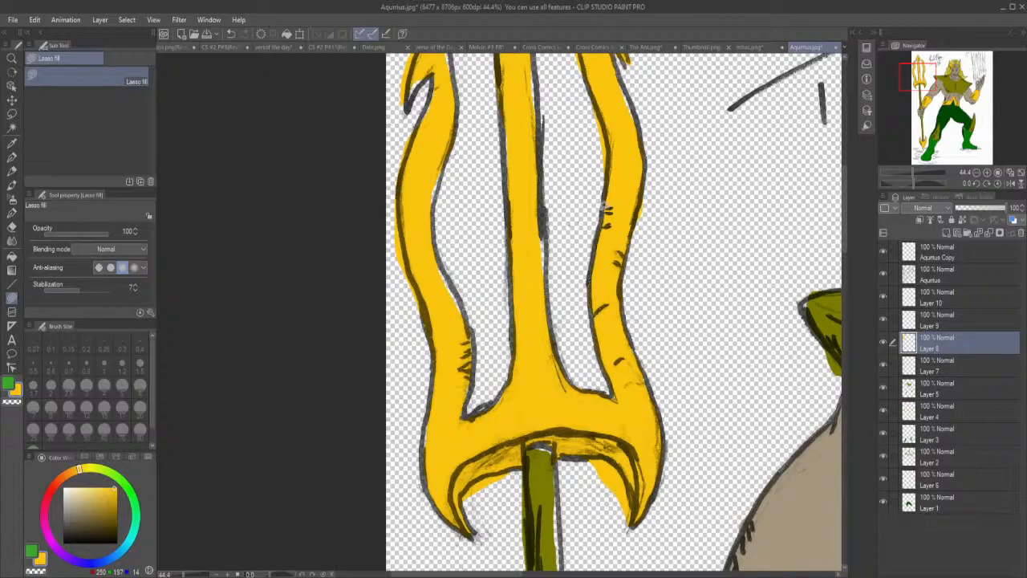
drag(548, 273, 544, 220)
mouse_move(458, 322)
mouse_down()
mouse_move(431, 175)
mouse_move(430, 218)
mouse_move(442, 183)
mouse_up()
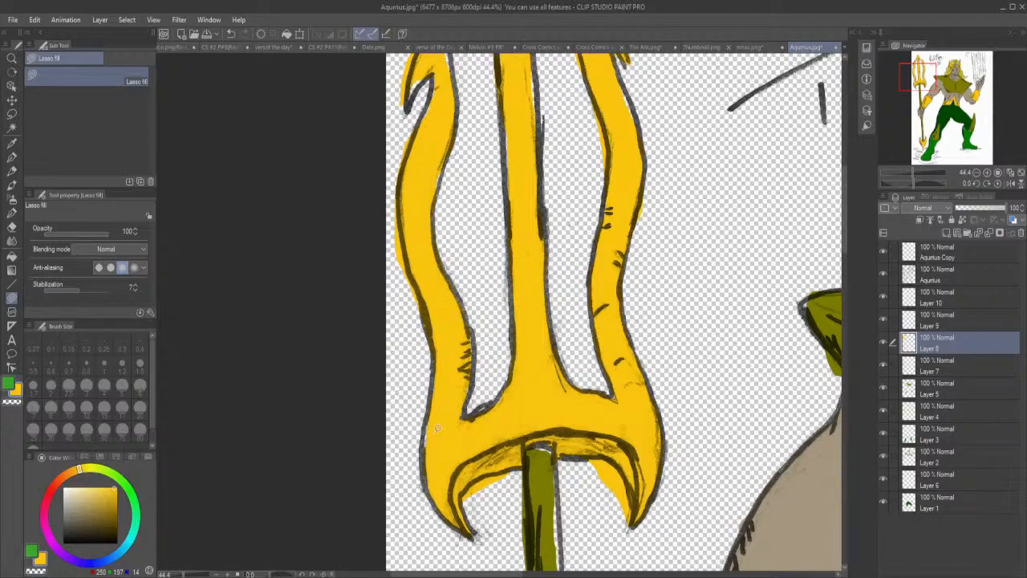
drag(426, 457, 430, 401)
Lasso-fill the unpainted gaps in the upper ends and barbed tips of the trident prongs in yellow.
drag(844, 232, 845, 201)
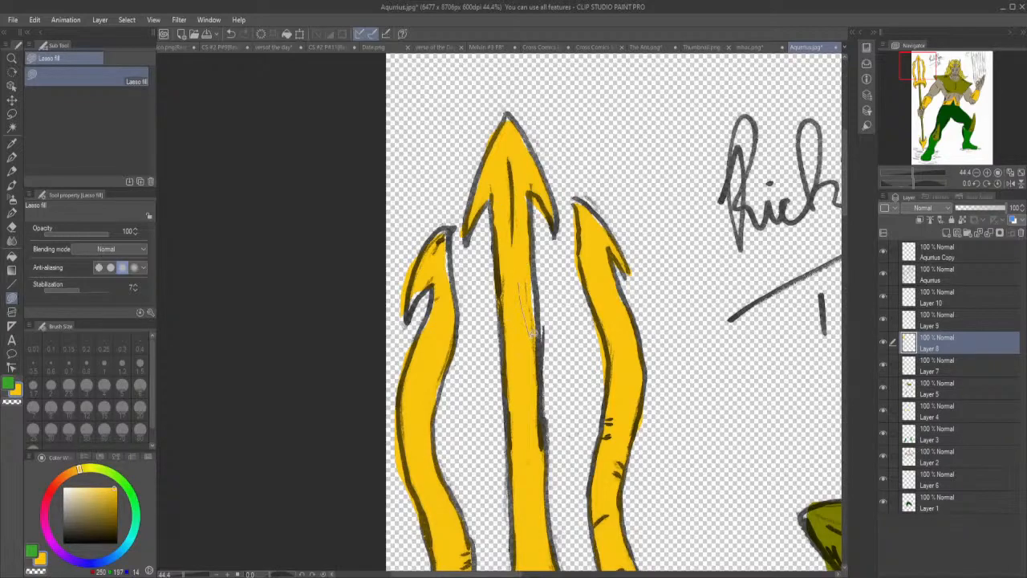
mouse_move(597, 224)
mouse_down()
mouse_move(608, 232)
mouse_move(593, 200)
mouse_move(575, 212)
mouse_move(549, 199)
mouse_up()
mouse_move(491, 184)
mouse_down()
mouse_move(489, 201)
mouse_move(492, 192)
mouse_move(524, 203)
mouse_move(530, 189)
mouse_up()
mouse_move(532, 153)
mouse_down()
mouse_move(509, 113)
mouse_move(506, 128)
mouse_up()
mouse_move(425, 328)
mouse_down()
mouse_move(435, 299)
mouse_move(420, 333)
mouse_up()
mouse_move(412, 291)
mouse_down()
mouse_move(433, 261)
mouse_move(457, 261)
mouse_move(444, 264)
mouse_move(447, 281)
mouse_move(435, 246)
mouse_up()
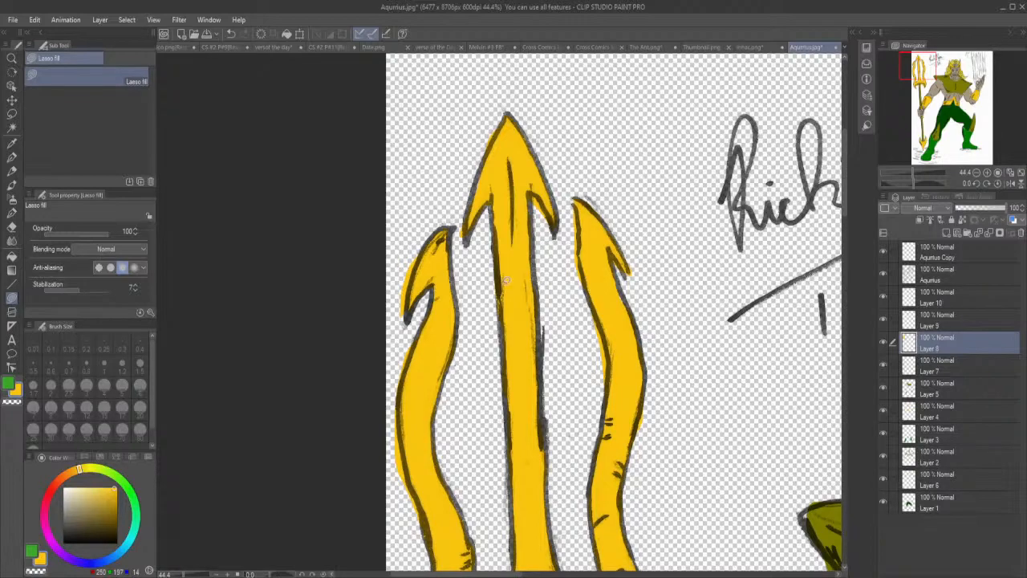
Erase the yellow overspill along the outer prongs and beneath the trident head using the Kneaded eraser at size 2.51.
click(13, 228)
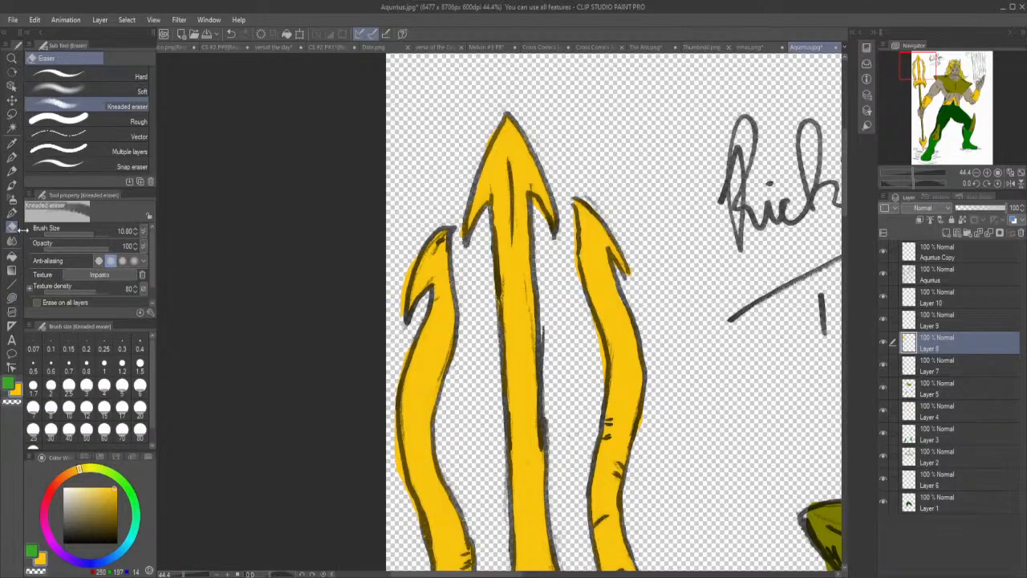
drag(91, 232, 83, 230)
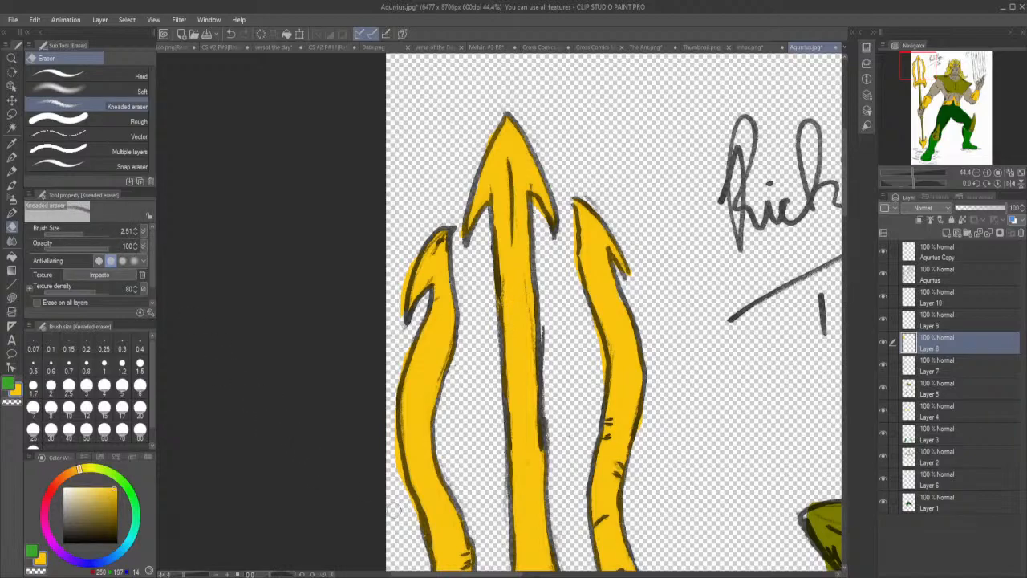
drag(395, 467, 388, 416)
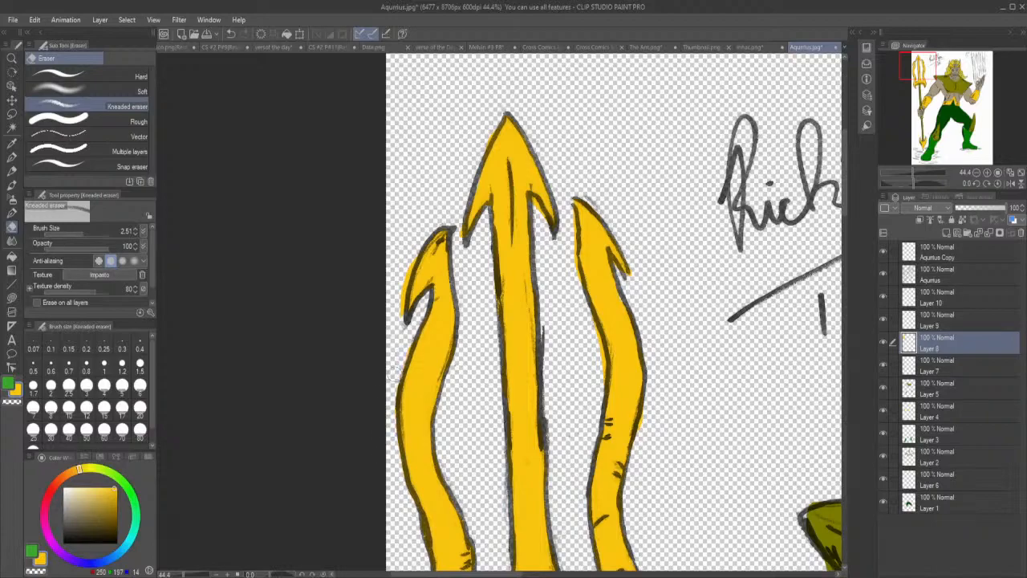
mouse_move(400, 318)
mouse_down()
mouse_move(407, 258)
mouse_move(459, 236)
mouse_up()
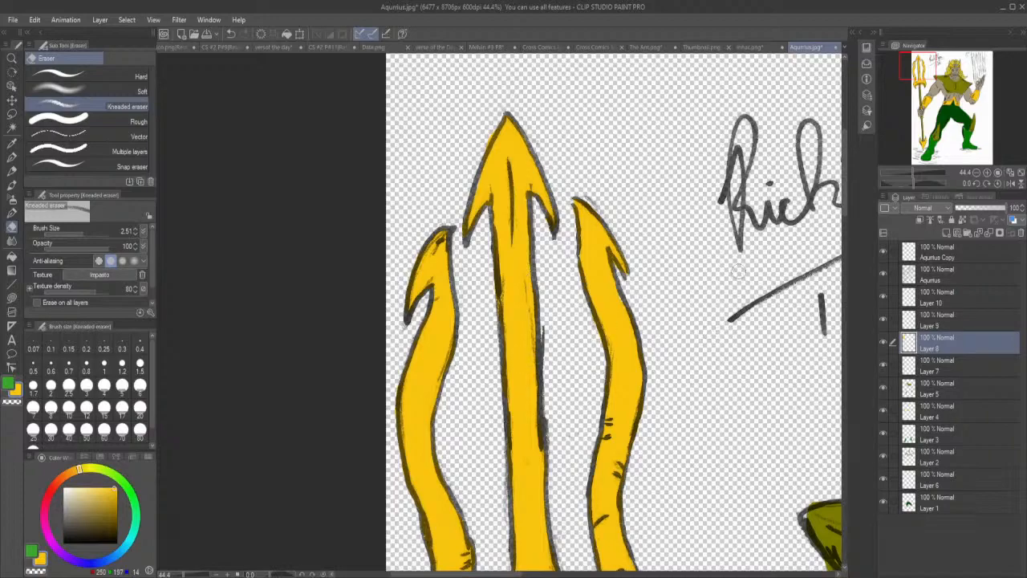
drag(844, 185, 847, 242)
mouse_move(610, 344)
mouse_down()
mouse_move(586, 350)
mouse_move(607, 349)
mouse_move(623, 401)
mouse_move(596, 345)
mouse_up()
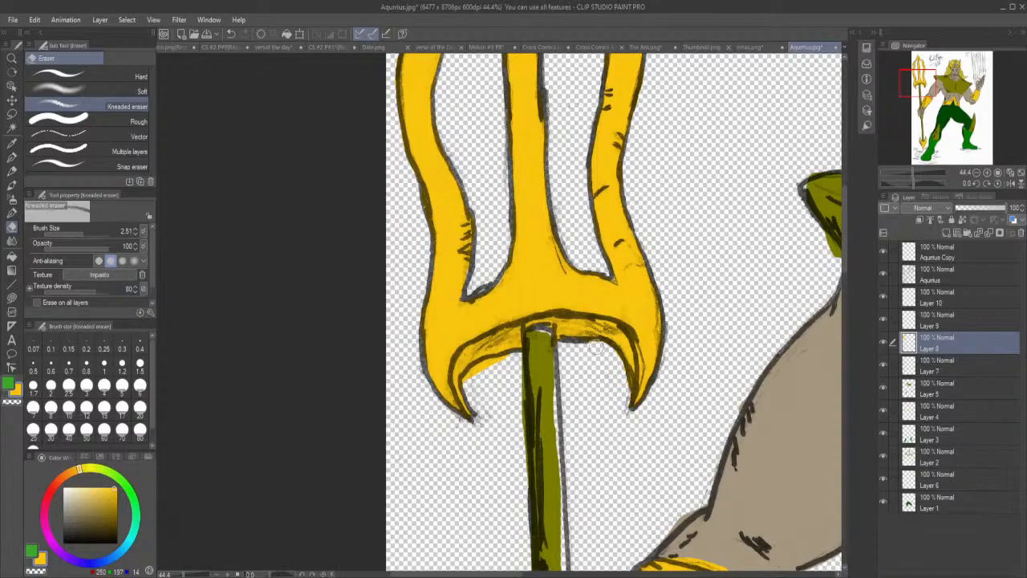
mouse_move(471, 392)
mouse_down()
mouse_move(471, 376)
mouse_move(501, 358)
mouse_up()
Erase the yellow overspill around the collars above and below the gripping hand, and lasso-fill the lower collar's gaps.
drag(844, 254, 853, 335)
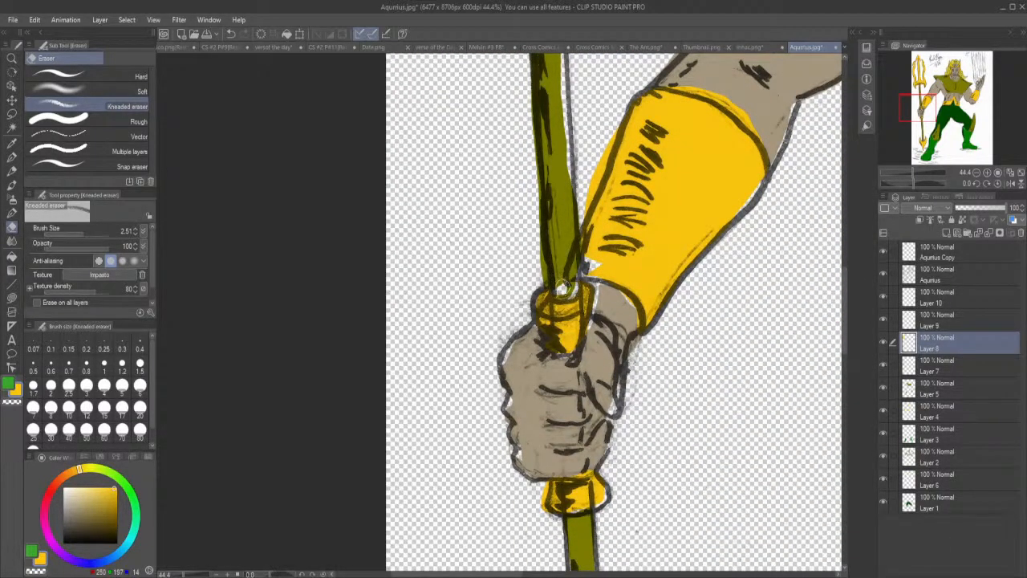
mouse_move(540, 510)
mouse_down()
mouse_move(551, 480)
mouse_move(570, 475)
mouse_up()
mouse_move(599, 318)
mouse_down()
mouse_move(590, 336)
mouse_move(594, 318)
mouse_move(587, 328)
mouse_up()
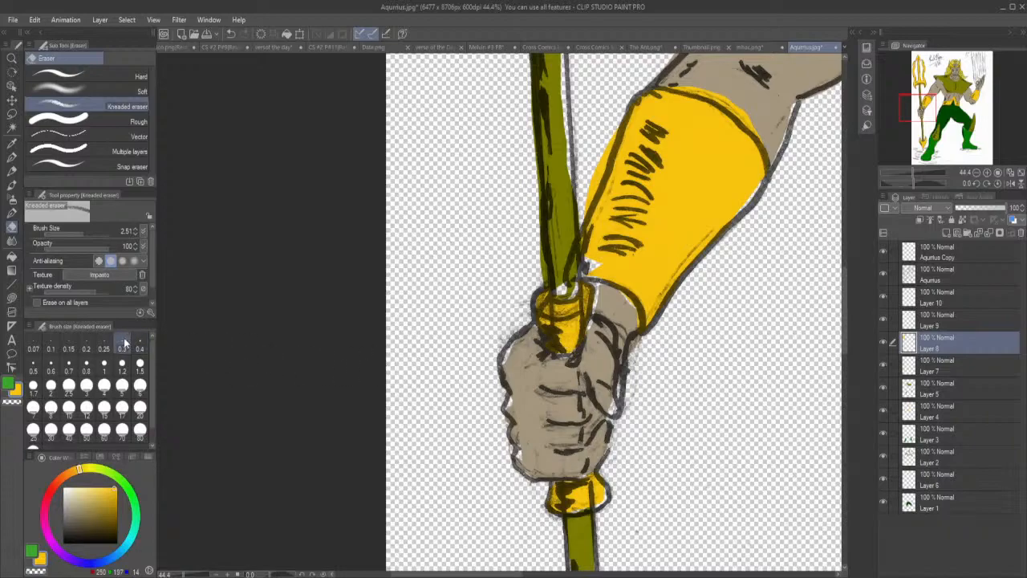
click(12, 298)
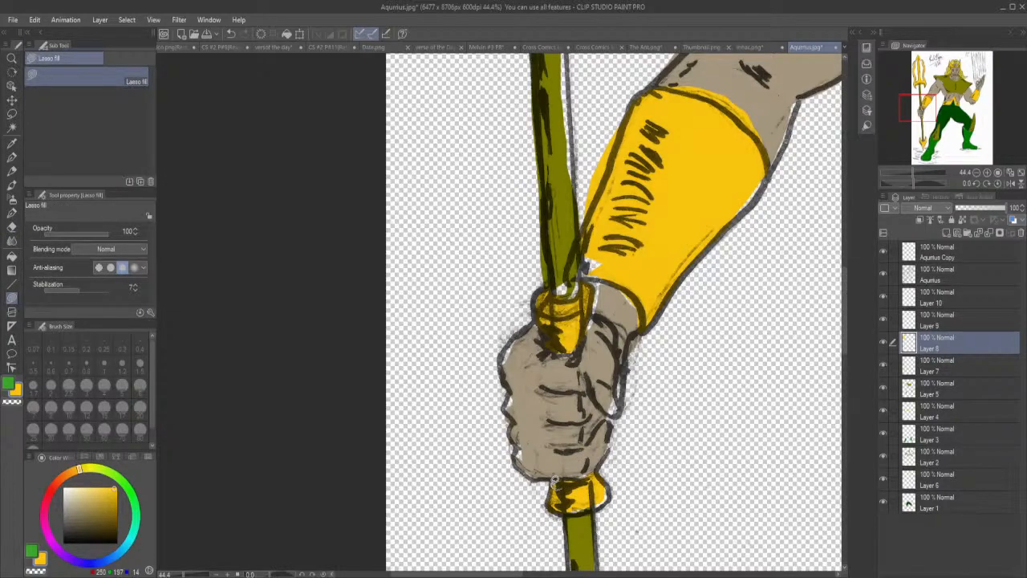
mouse_move(571, 501)
mouse_down()
mouse_move(581, 511)
mouse_move(611, 498)
mouse_move(597, 475)
mouse_up()
Lasso-fill the gaps in the spearhead at the trident's lower end in yellow and erase its overspill.
scroll(846, 345, down, 1)
drag(847, 347, 858, 432)
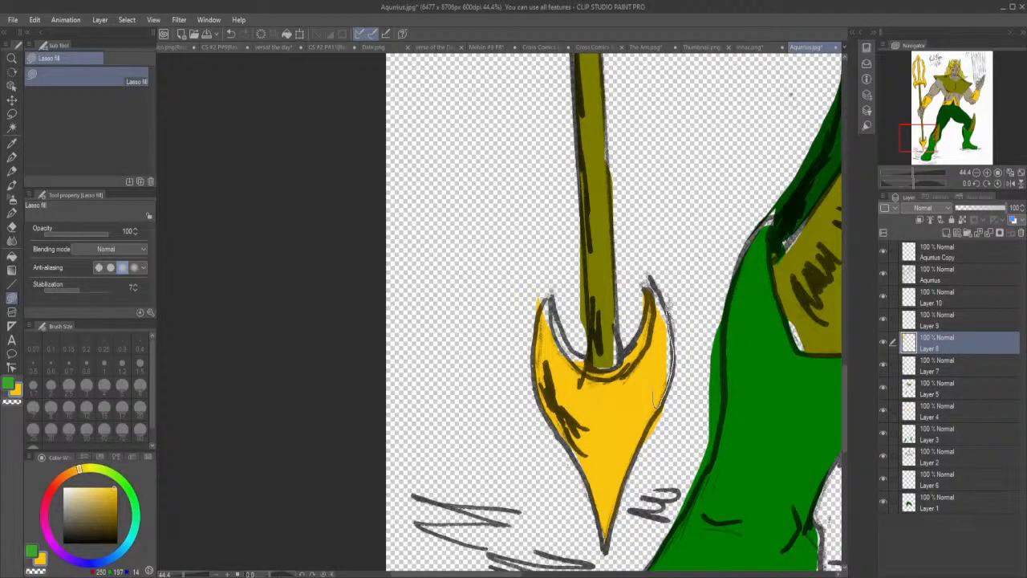
drag(653, 325, 651, 331)
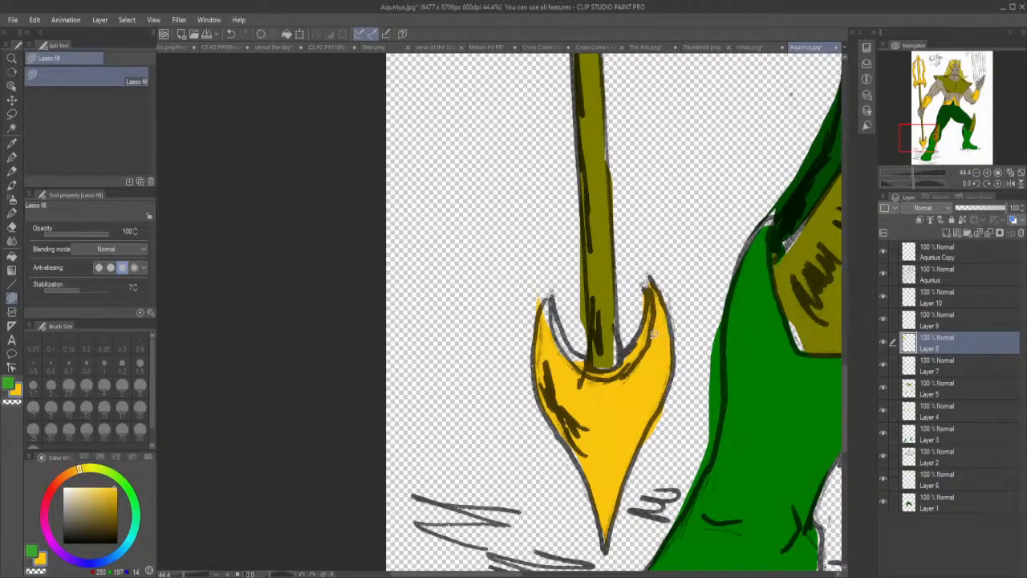
mouse_move(590, 359)
mouse_down()
mouse_move(552, 294)
mouse_move(542, 321)
mouse_move(554, 363)
mouse_up()
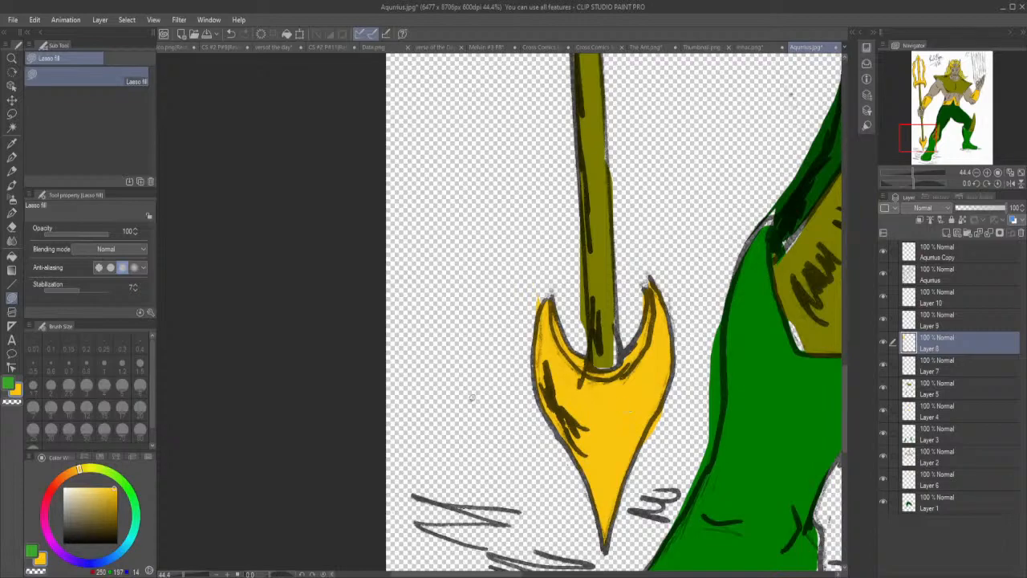
click(12, 226)
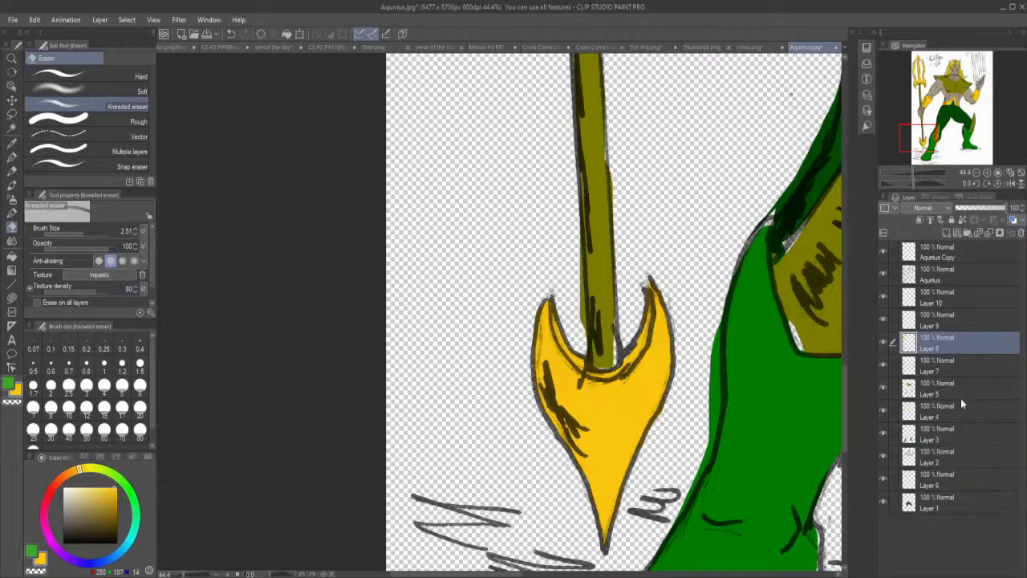
Pick up the shaft's olive colour from Layer 7 and lasso-fill the gaps at the shaft's lower end.
click(965, 367)
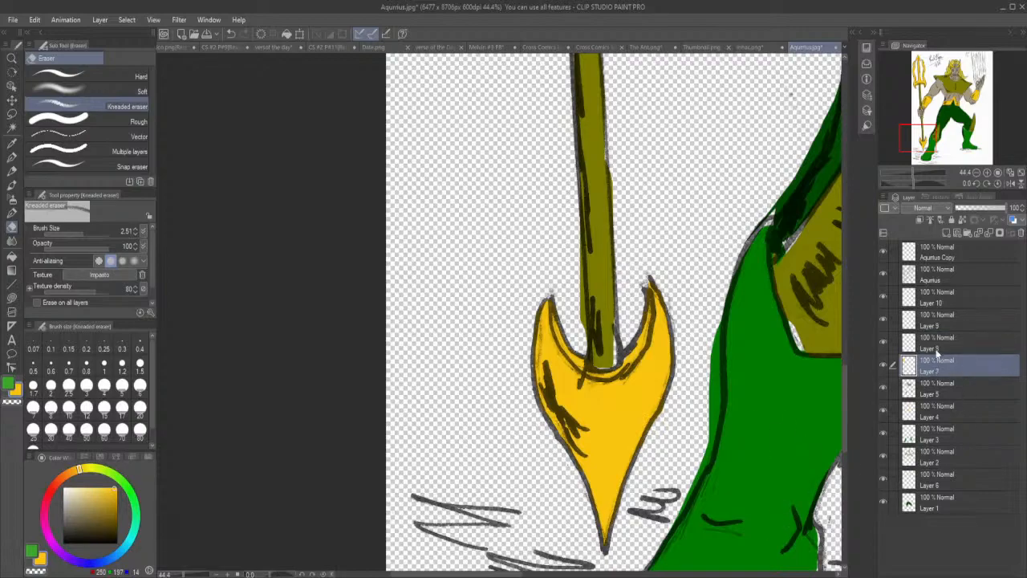
click(883, 367)
click(883, 367)
click(12, 143)
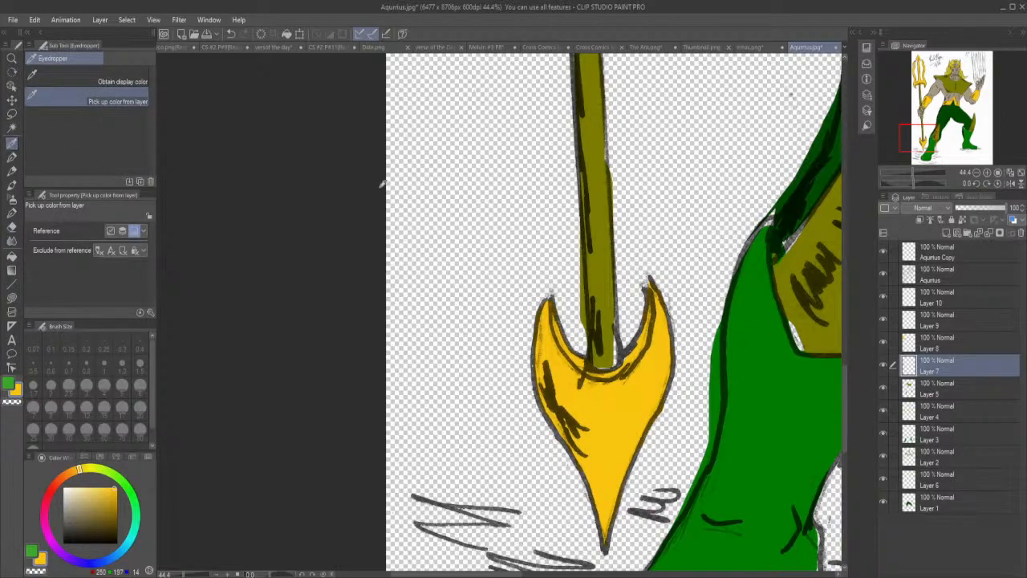
click(606, 207)
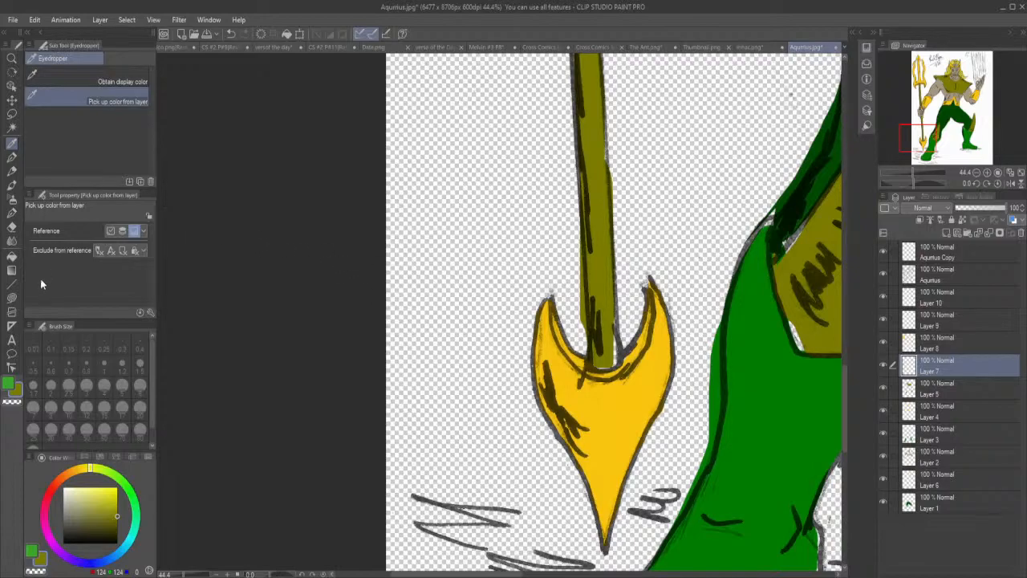
click(12, 298)
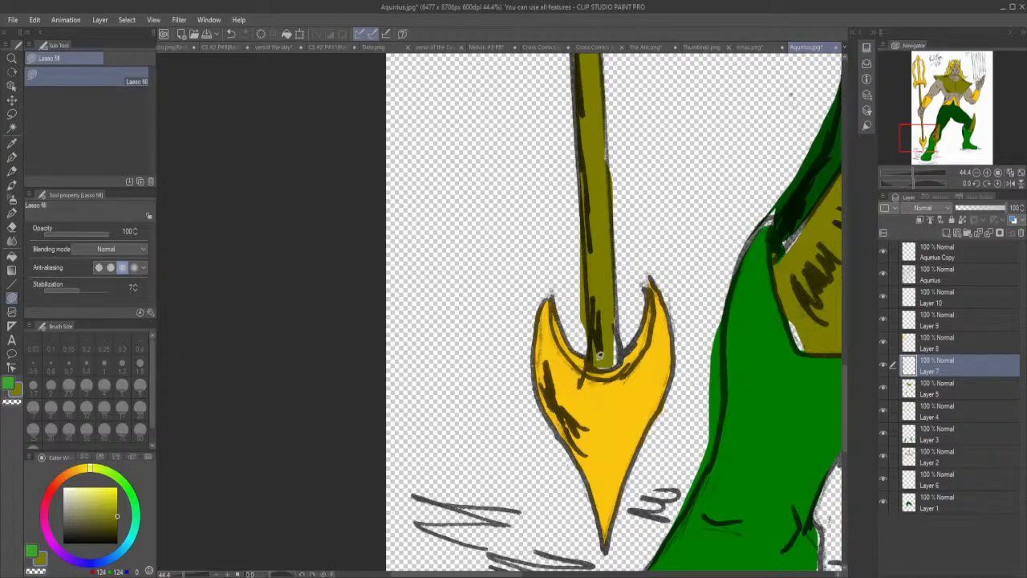
mouse_move(594, 355)
mouse_down()
mouse_move(604, 369)
mouse_move(618, 366)
mouse_move(624, 344)
mouse_move(612, 292)
mouse_up()
Switch to YouTube in the browser, reload the Community page to recheck the universe poll, and return to Clip Studio Paint.
key(alt+Tab)
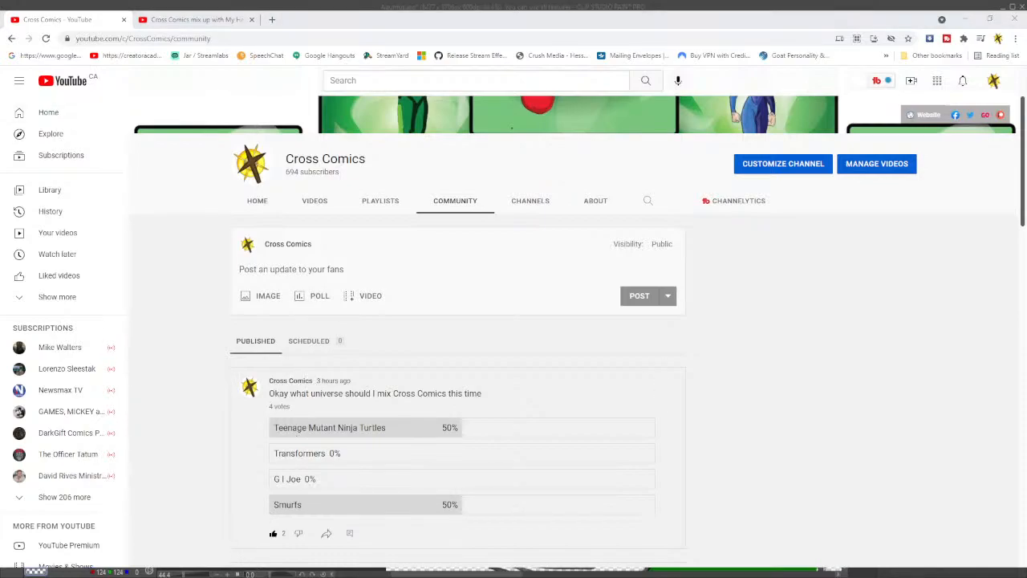
click(46, 38)
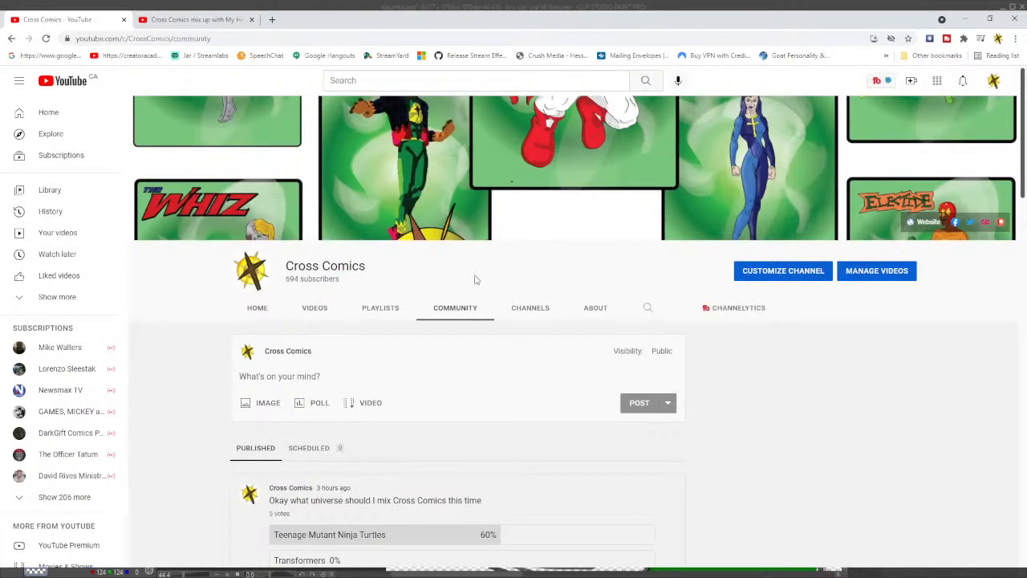
scroll(447, 384, down, 2)
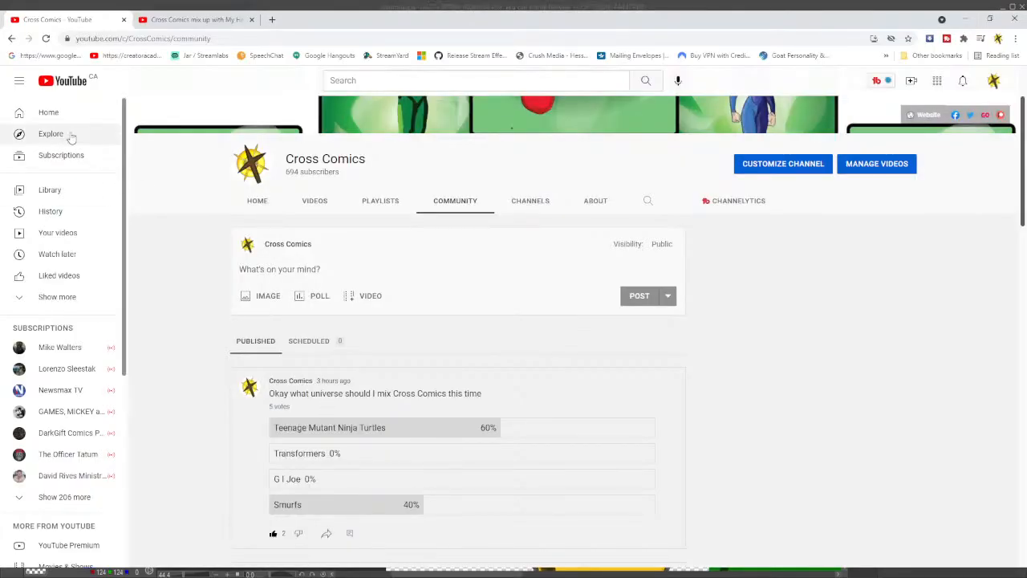
click(45, 38)
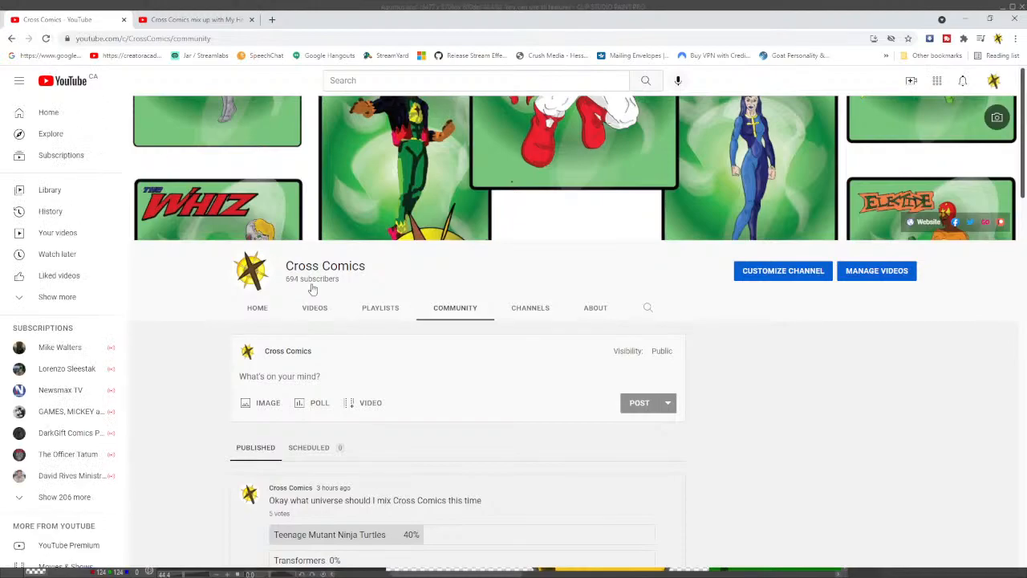
scroll(387, 376, down, 3)
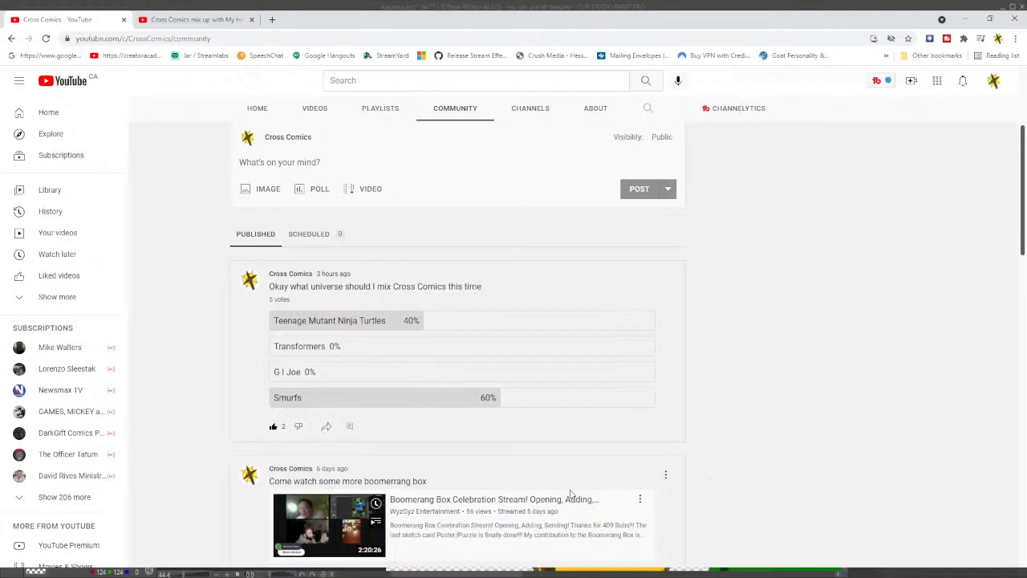
click(969, 18)
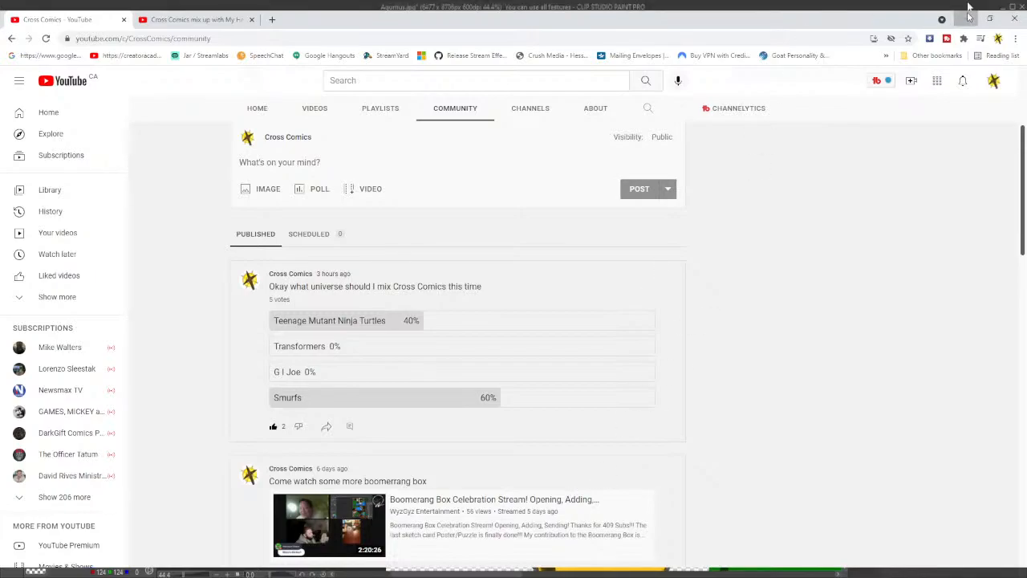
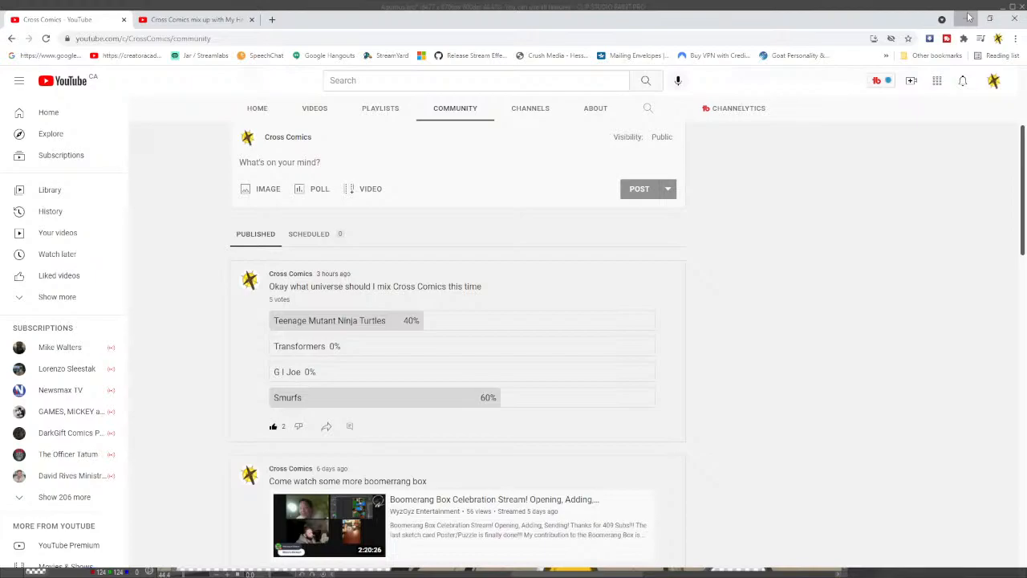
Reload the Community page, recheck the universe poll, and select the page's address.
click(46, 39)
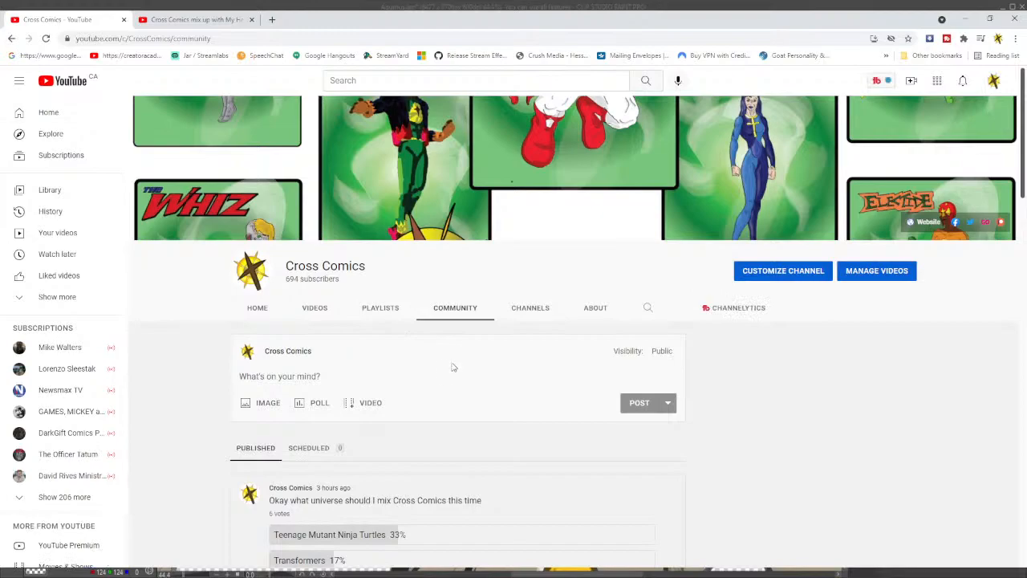
scroll(452, 399, down, 3)
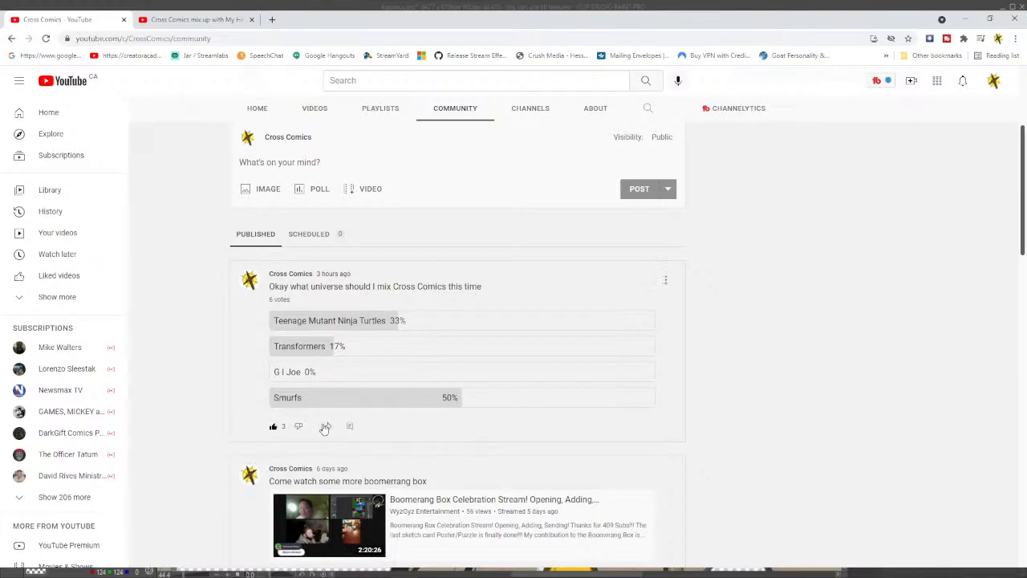
click(231, 39)
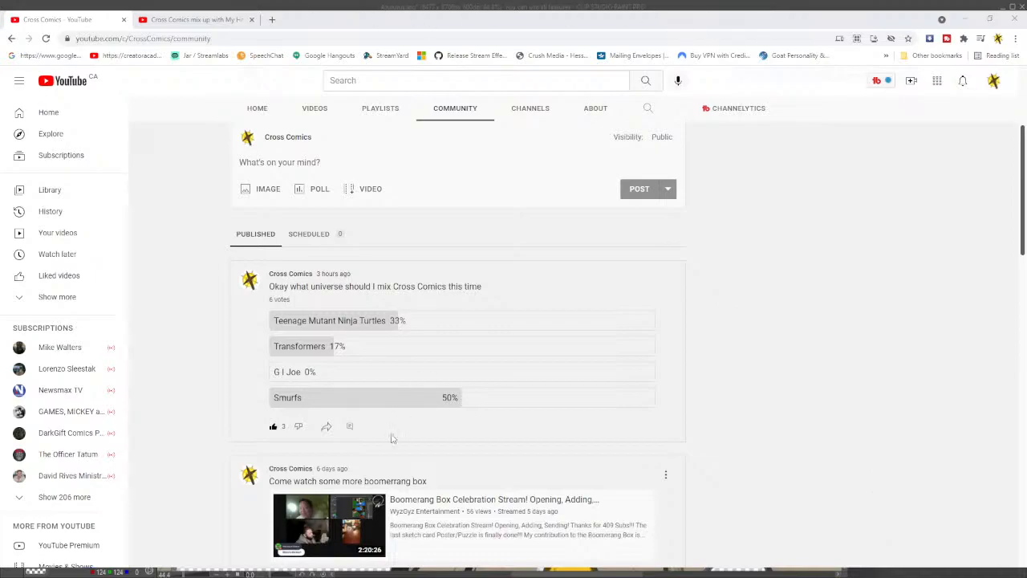
Open the Boomerang Box Celebration Stream video from the Community post, pause it, and return to the Community page.
click(330, 525)
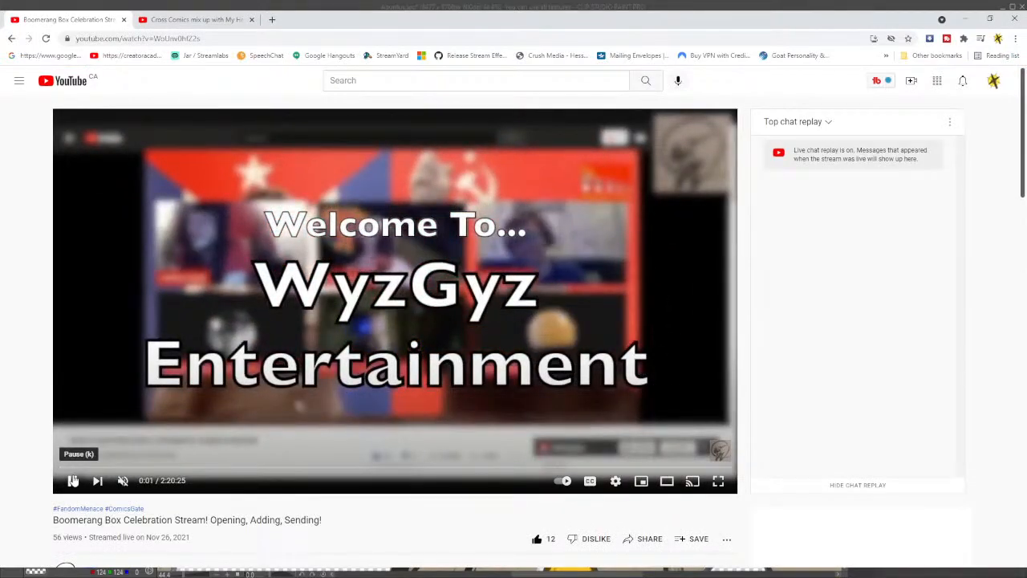
click(72, 480)
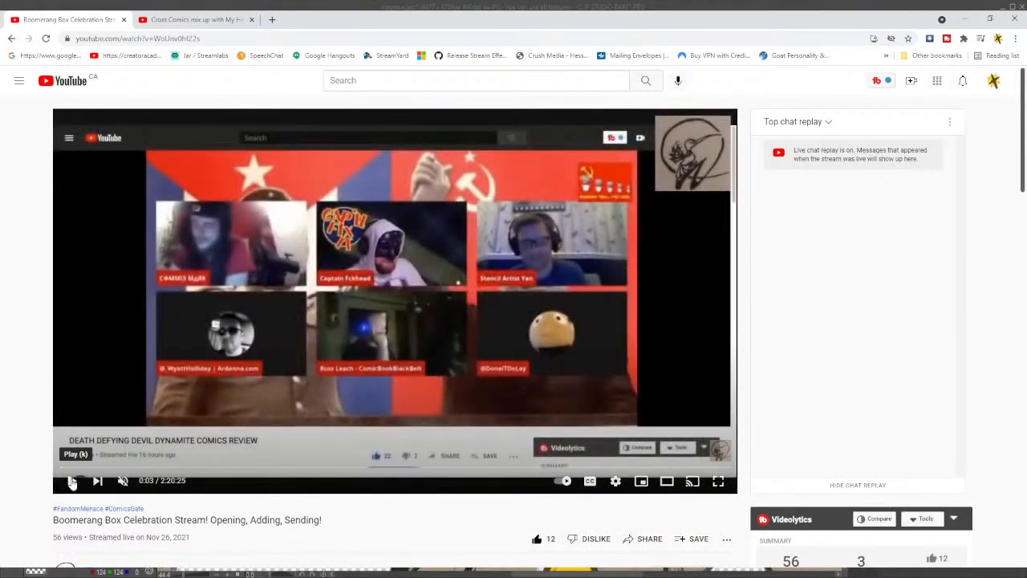
click(12, 38)
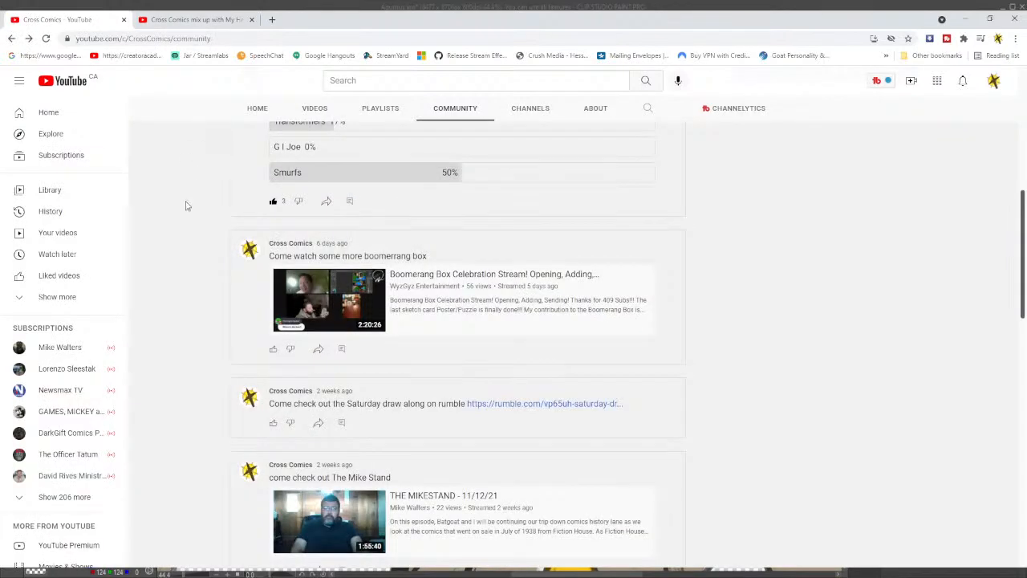
scroll(186, 206, down, 3)
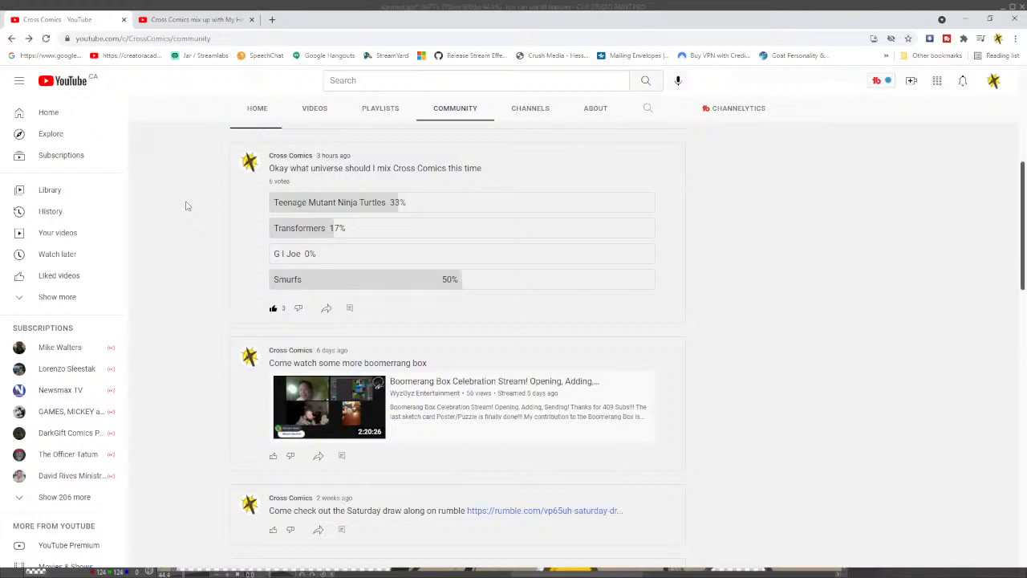
Select the full address of the "Cross Comics mix up with My Hero Academia" video, and return to Clip Studio Paint.
click(187, 21)
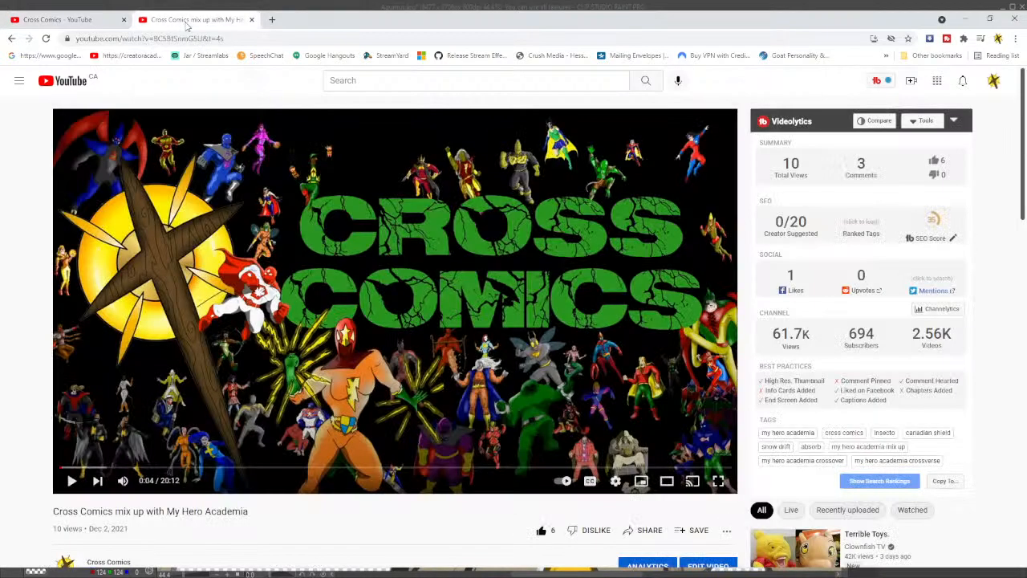
click(230, 38)
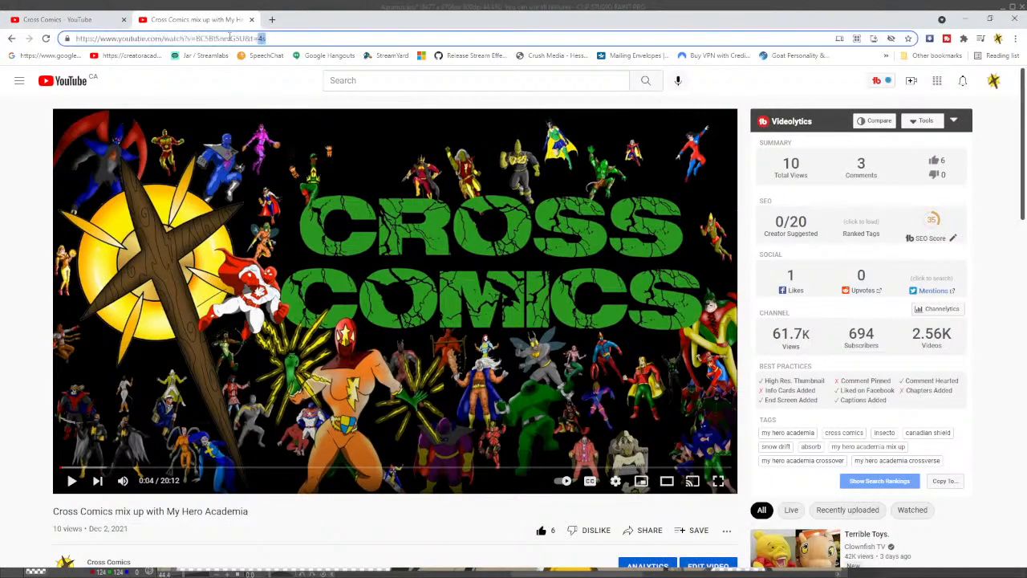
click(306, 35)
key(ctrl+a)
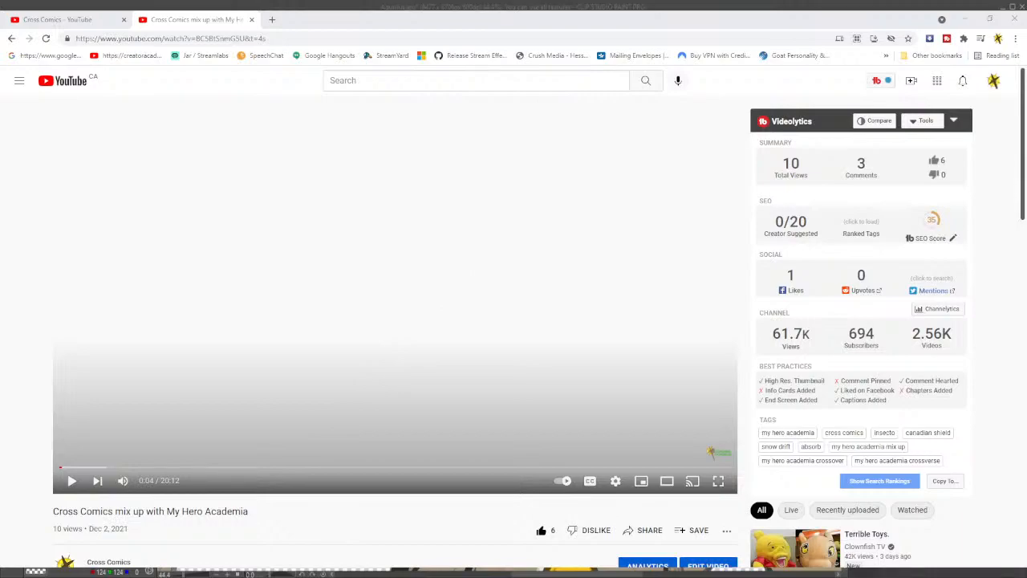
key(alt+Tab)
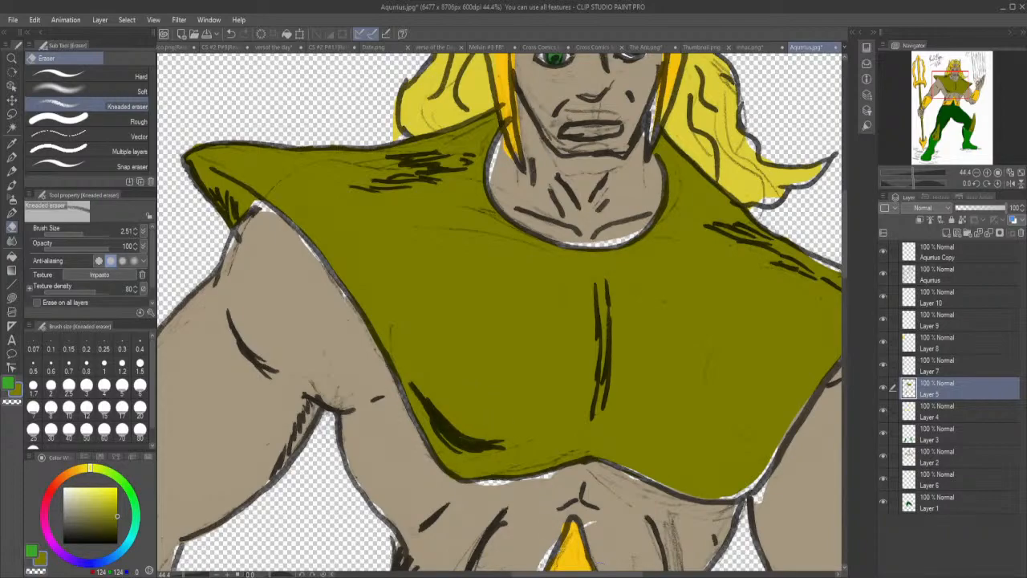
Lasso-fill the gaps along the chest piece's lower edge and pointed shoulder in olive on Layer 5.
drag(628, 575, 685, 574)
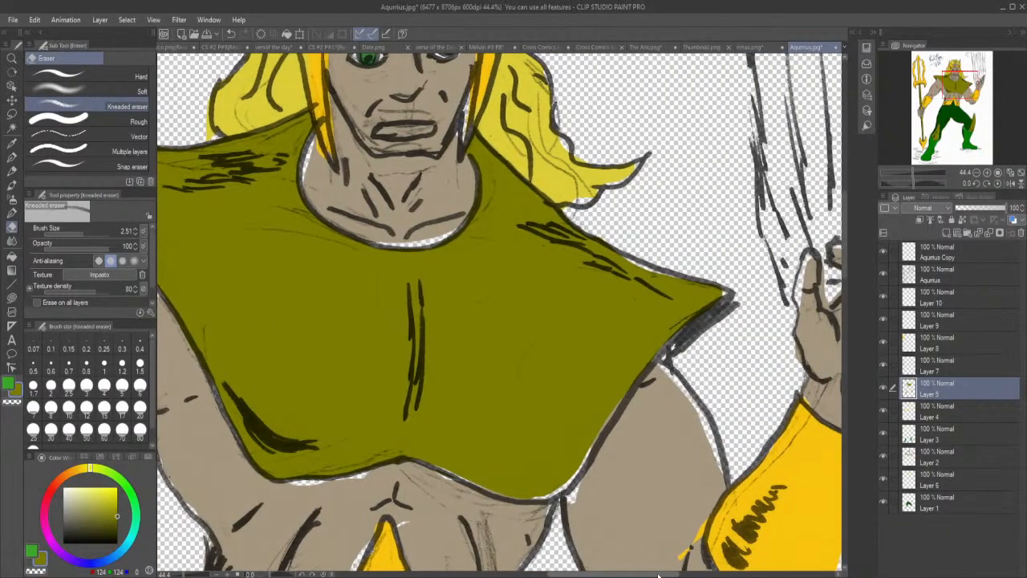
click(12, 297)
mouse_move(443, 447)
mouse_down()
mouse_move(431, 454)
mouse_move(438, 467)
mouse_move(504, 496)
mouse_move(470, 443)
mouse_up()
mouse_move(548, 474)
mouse_down()
mouse_move(515, 490)
mouse_move(551, 498)
mouse_move(573, 485)
mouse_move(602, 435)
mouse_move(569, 405)
mouse_move(600, 395)
mouse_move(589, 441)
mouse_move(637, 378)
mouse_move(640, 353)
mouse_move(729, 302)
mouse_move(733, 287)
mouse_move(700, 277)
mouse_up()
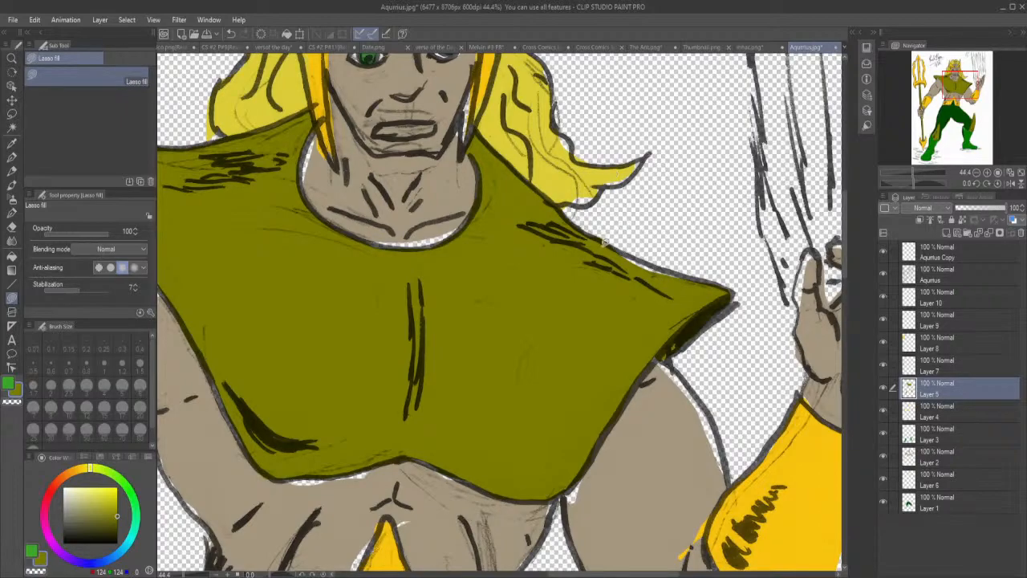
mouse_move(608, 257)
mouse_down()
mouse_move(689, 278)
mouse_move(608, 243)
mouse_up()
Lasso-fill the gap along the outer edge of the bent leg's olive fin and erase the overspill around it.
drag(846, 211, 872, 314)
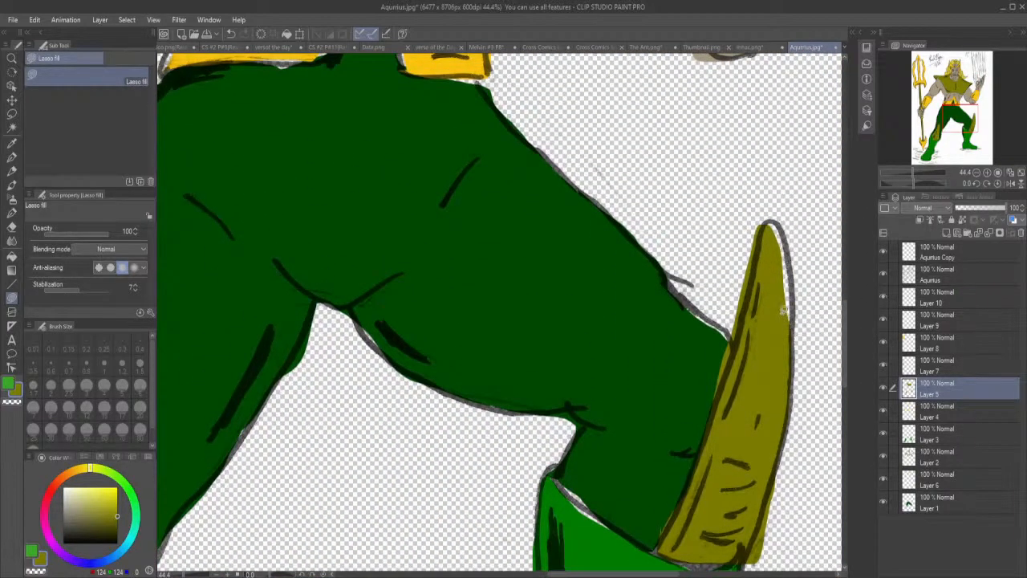
mouse_move(790, 327)
mouse_down()
mouse_move(800, 297)
mouse_move(790, 245)
mouse_move(761, 214)
mouse_up()
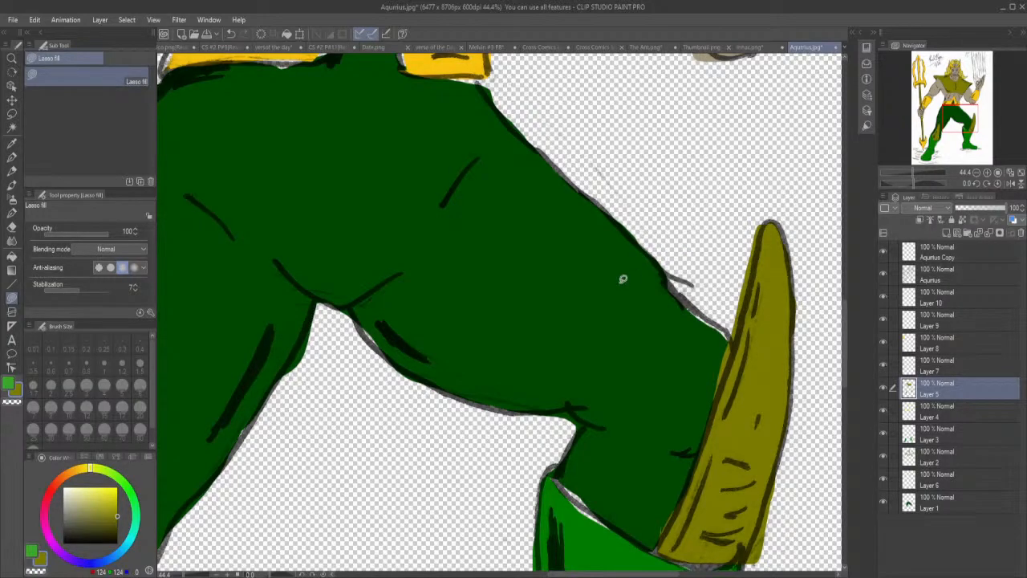
click(12, 227)
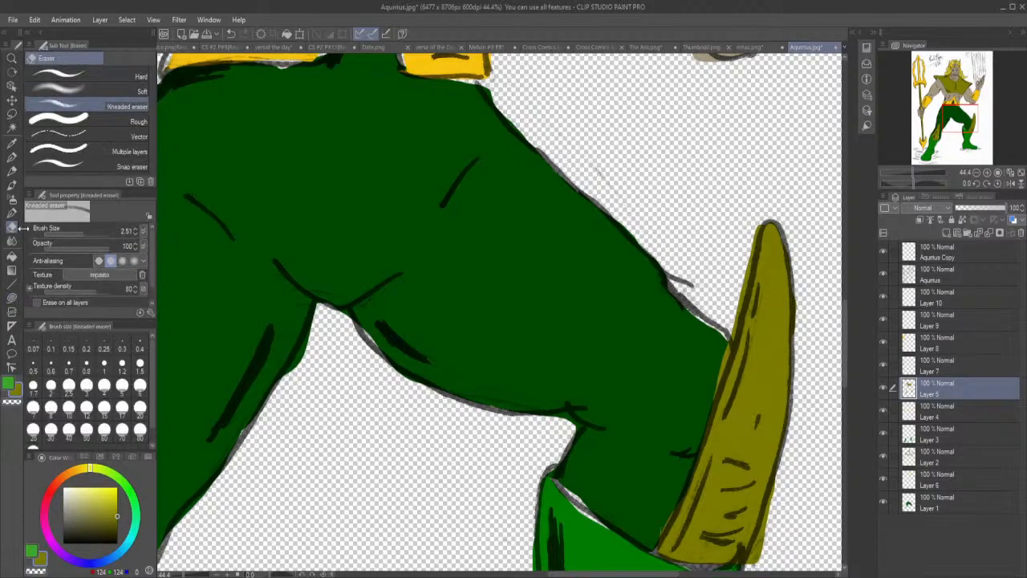
mouse_move(764, 547)
mouse_down()
mouse_move(751, 565)
mouse_move(776, 468)
mouse_up()
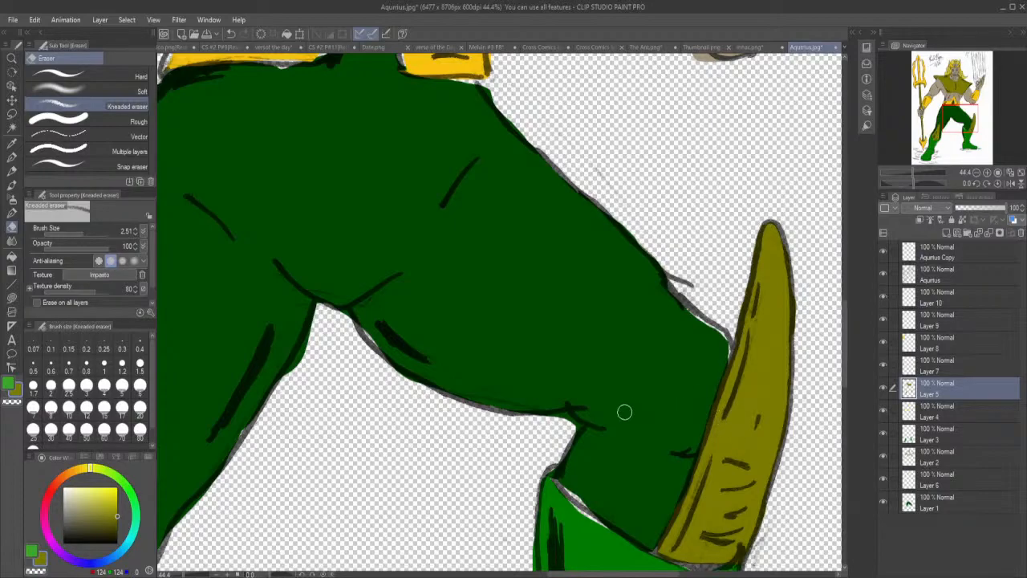
Lasso-fill the gaps at the tip, sides and lower corner of the straight leg's fin in olive.
drag(620, 575, 520, 575)
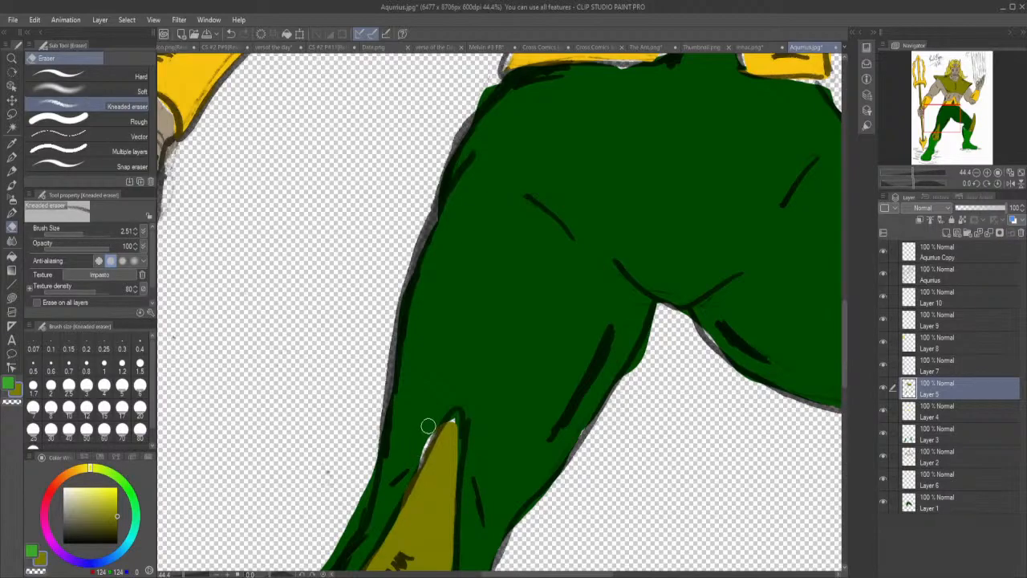
click(13, 297)
mouse_move(448, 475)
mouse_down()
mouse_move(466, 408)
mouse_move(454, 408)
mouse_move(443, 432)
mouse_up()
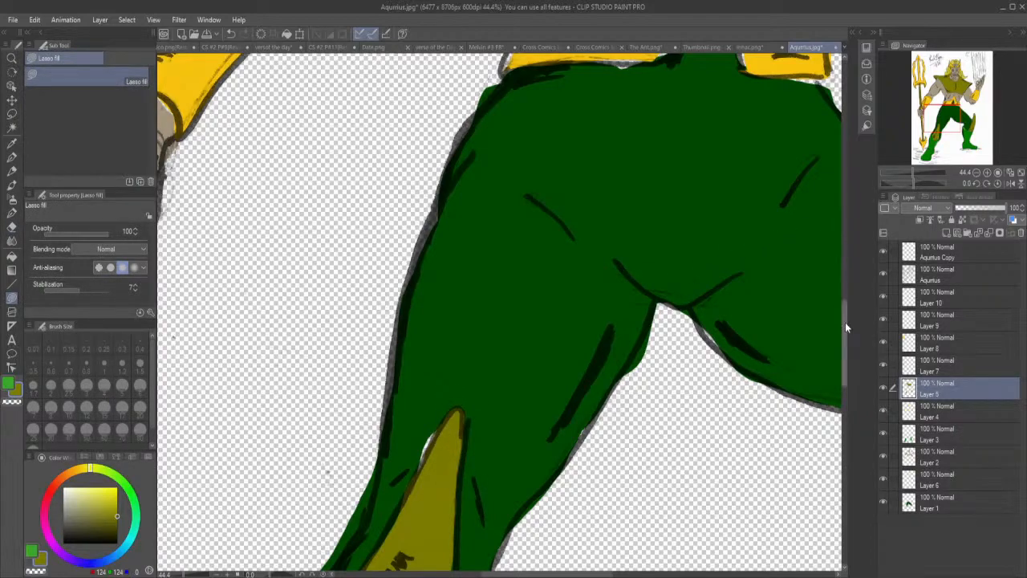
drag(844, 323, 849, 369)
mouse_move(419, 442)
mouse_down()
mouse_move(435, 468)
mouse_move(451, 455)
mouse_move(454, 310)
mouse_up()
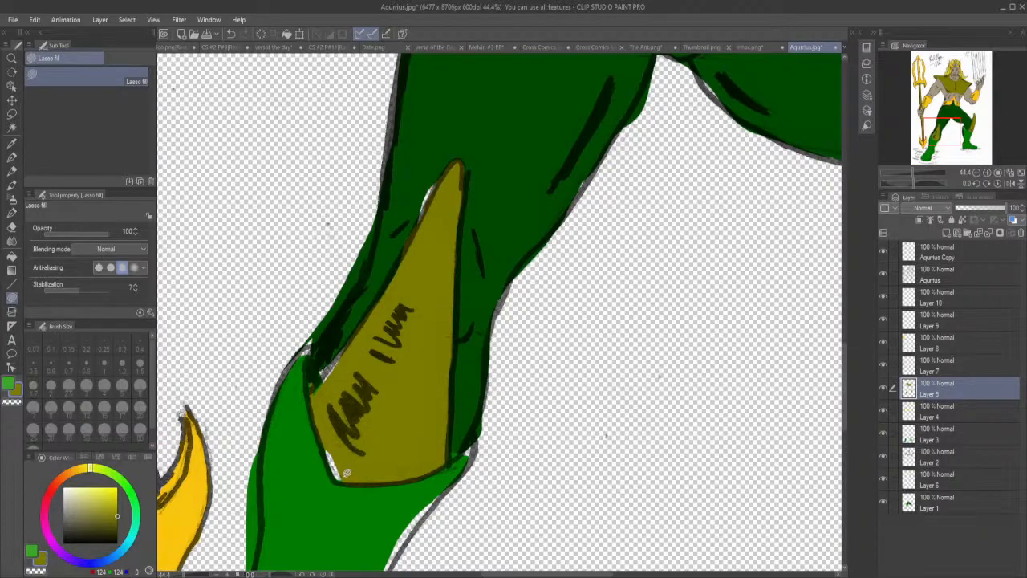
mouse_move(342, 475)
mouse_down()
mouse_move(327, 448)
mouse_move(347, 448)
mouse_up()
mouse_move(326, 397)
mouse_down()
mouse_move(312, 390)
mouse_move(361, 334)
mouse_up()
Select Layer 4 and toggle its visibility to check which parts of the figure it colours.
click(928, 409)
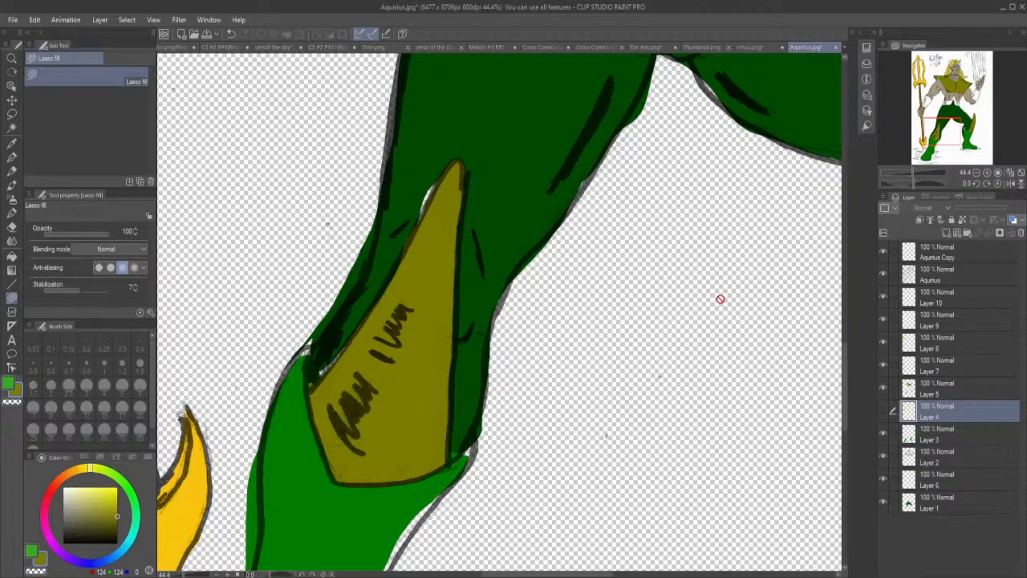
scroll(710, 305, down, 3)
scroll(711, 305, down, 2)
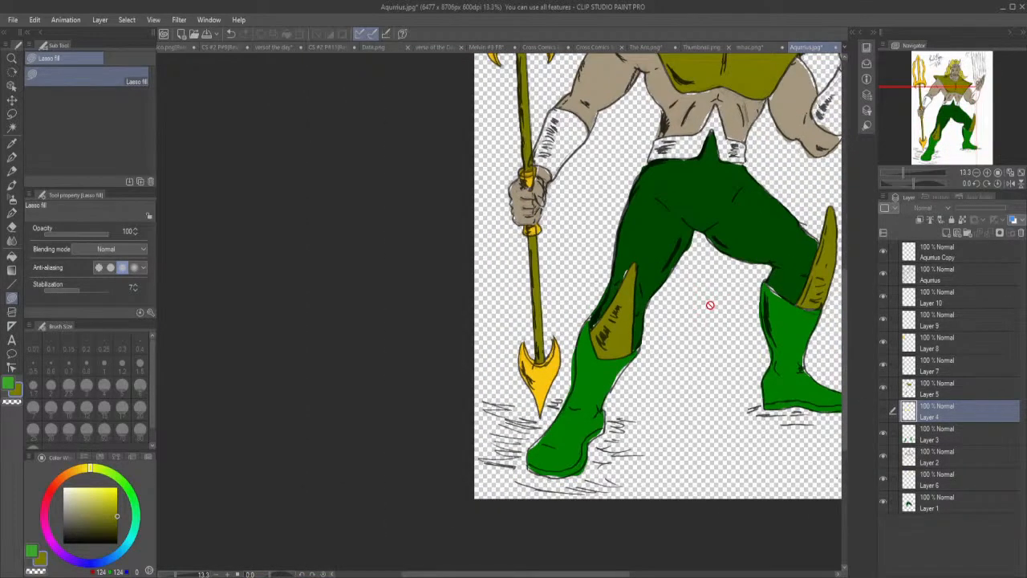
click(882, 411)
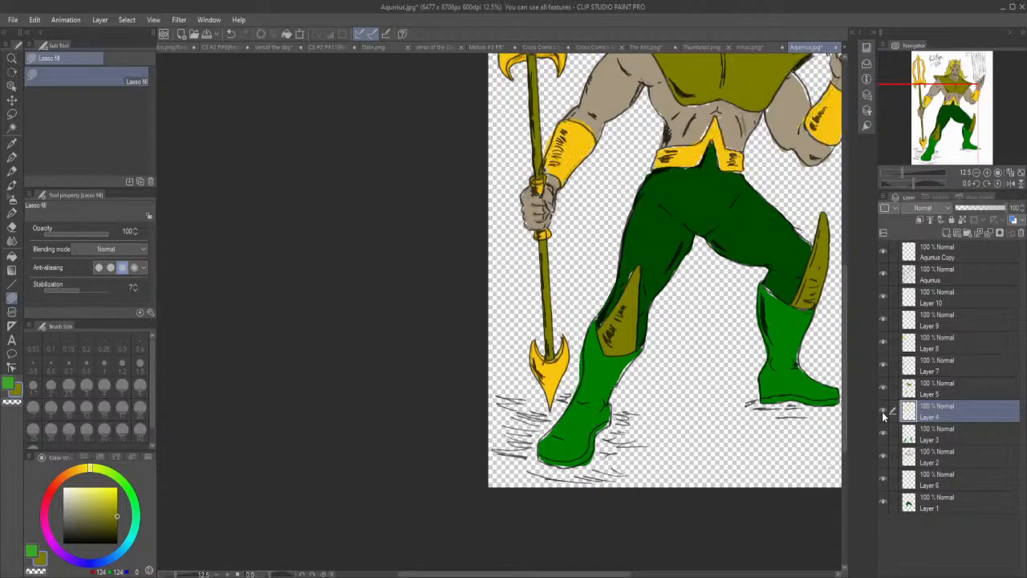
Pick up the golden yellow from Layer 4 and lasso-fill the gaps in the bracer on the trident-holding arm.
scroll(722, 161, up, 4)
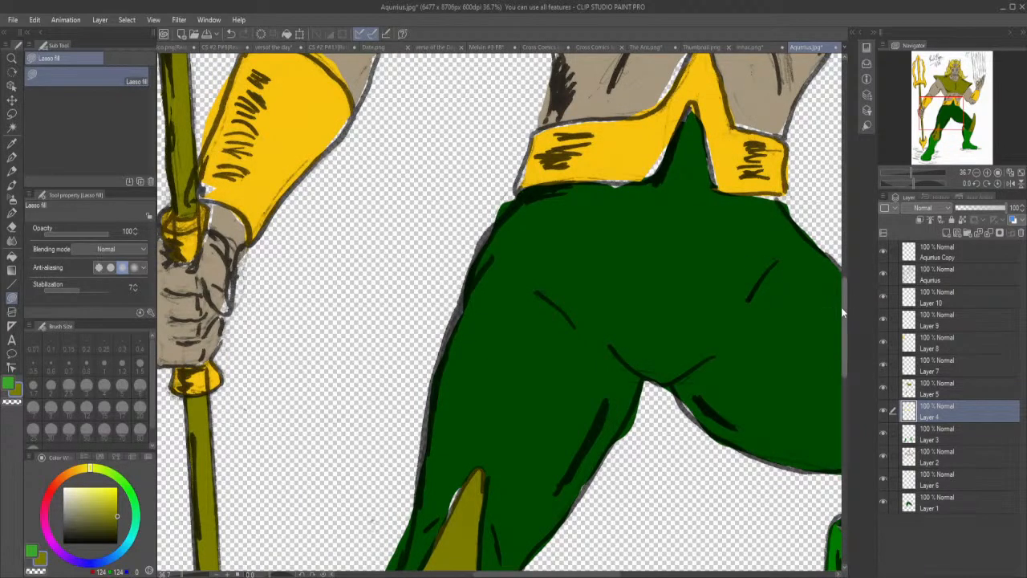
drag(844, 306, 846, 298)
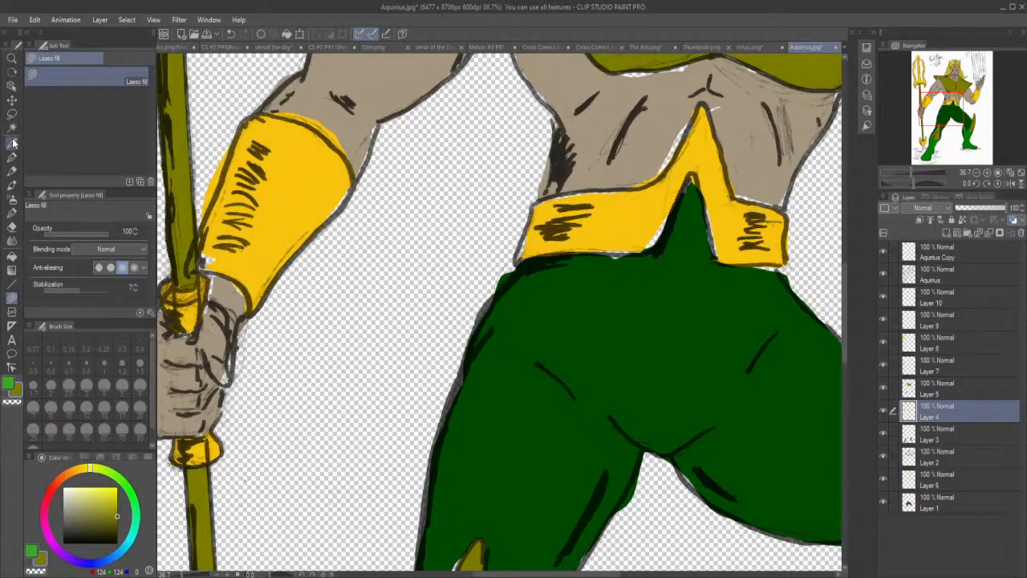
click(13, 143)
click(280, 217)
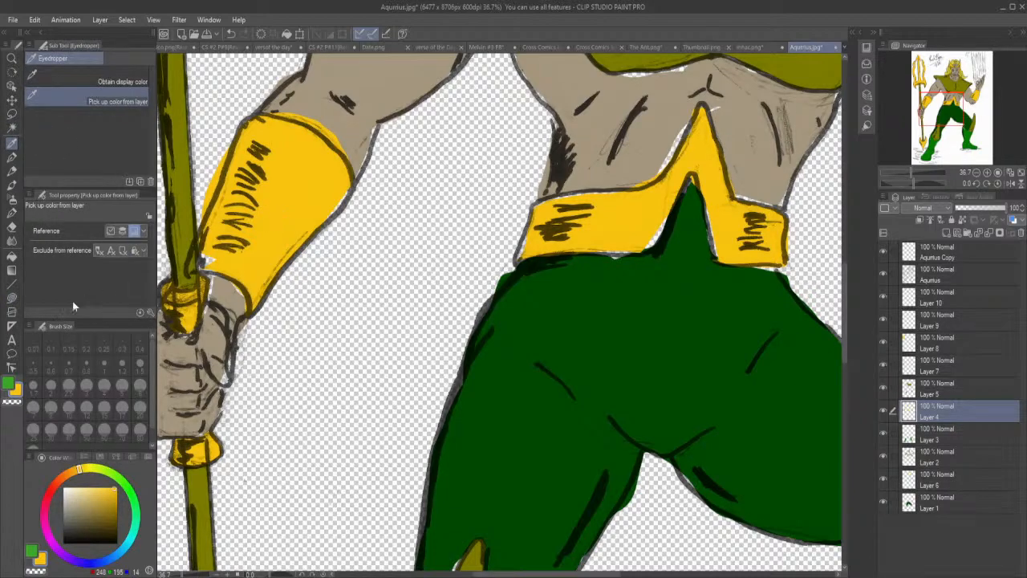
click(13, 297)
mouse_move(212, 268)
mouse_down()
mouse_move(200, 257)
mouse_move(206, 231)
mouse_move(221, 225)
mouse_up()
mouse_move(326, 205)
mouse_down()
mouse_move(329, 220)
mouse_move(347, 200)
mouse_move(357, 179)
mouse_move(345, 167)
mouse_up()
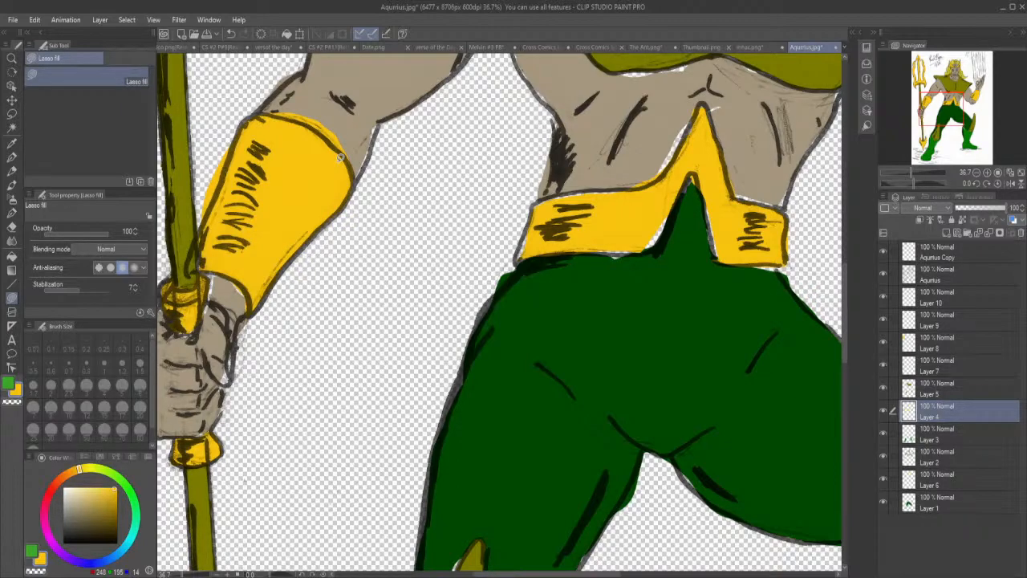
Erase the yellow overspill along the outer and upper edges of the trident arm's bracer.
click(12, 227)
mouse_move(214, 199)
mouse_down()
mouse_move(195, 223)
mouse_move(219, 159)
mouse_up()
mouse_move(268, 105)
mouse_down()
mouse_move(319, 121)
mouse_move(333, 137)
mouse_up()
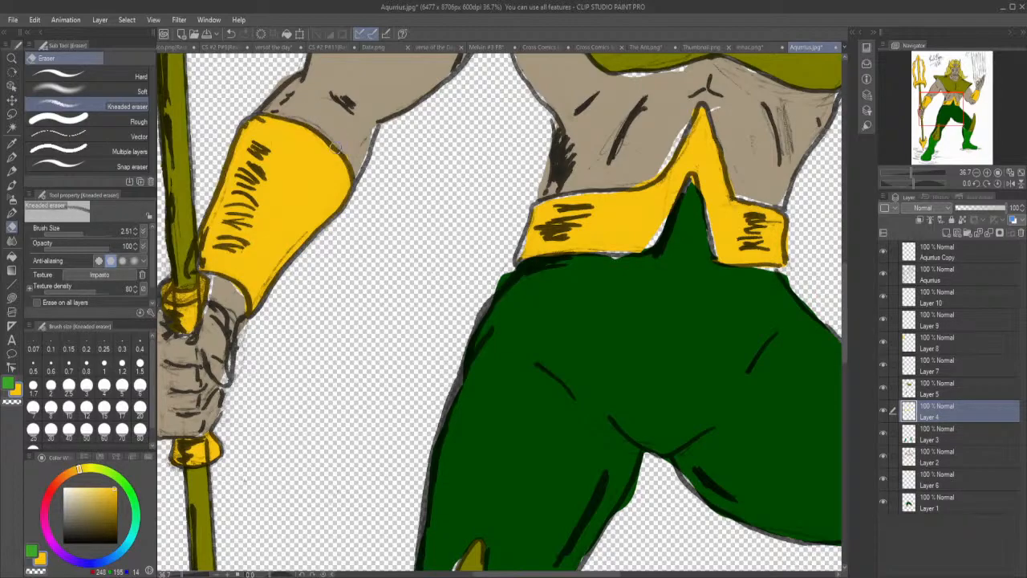
Lasso-fill the white gaps along the belt's edges and around its central peak in golden yellow.
click(12, 297)
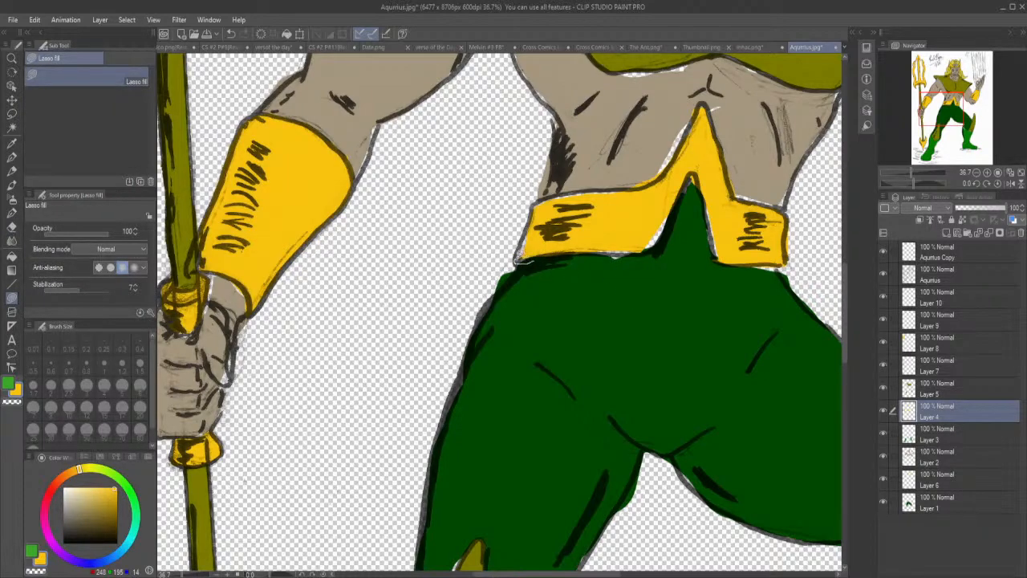
mouse_move(528, 239)
mouse_down()
mouse_move(546, 227)
mouse_move(538, 233)
mouse_up()
drag(539, 206, 593, 193)
drag(620, 185, 637, 204)
mouse_move(652, 247)
mouse_down()
mouse_move(670, 222)
mouse_move(660, 195)
mouse_up()
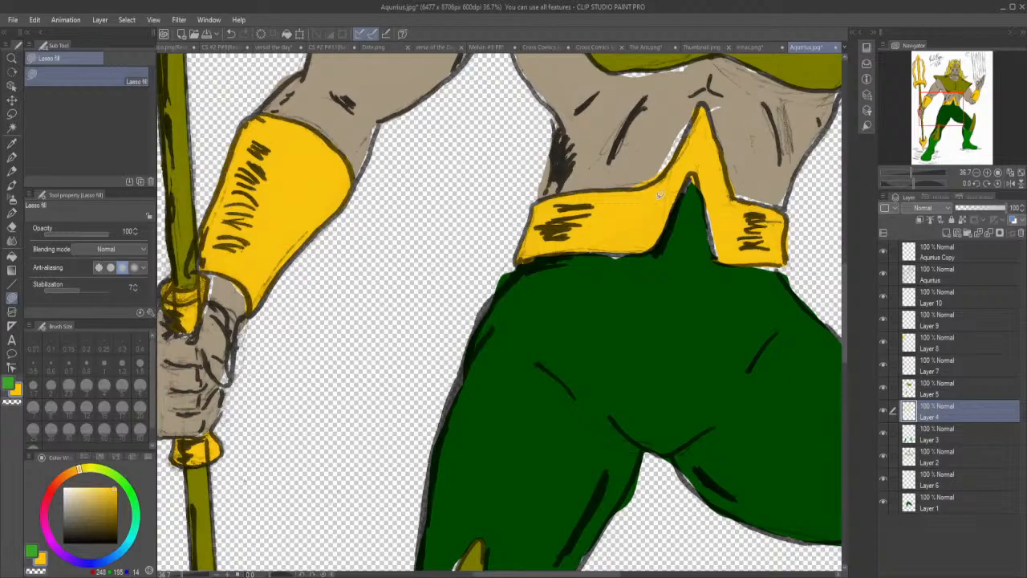
drag(716, 251, 718, 197)
Erase the yellow overspill beside the raised arm's bracer and lasso-fill the gaps along its edges.
click(12, 227)
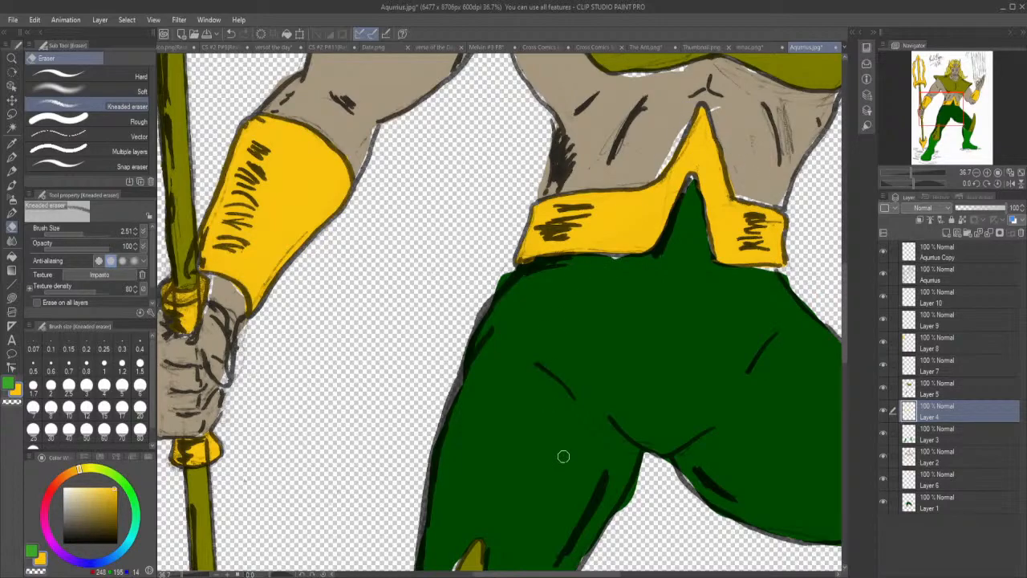
drag(594, 575, 673, 575)
drag(843, 316, 843, 298)
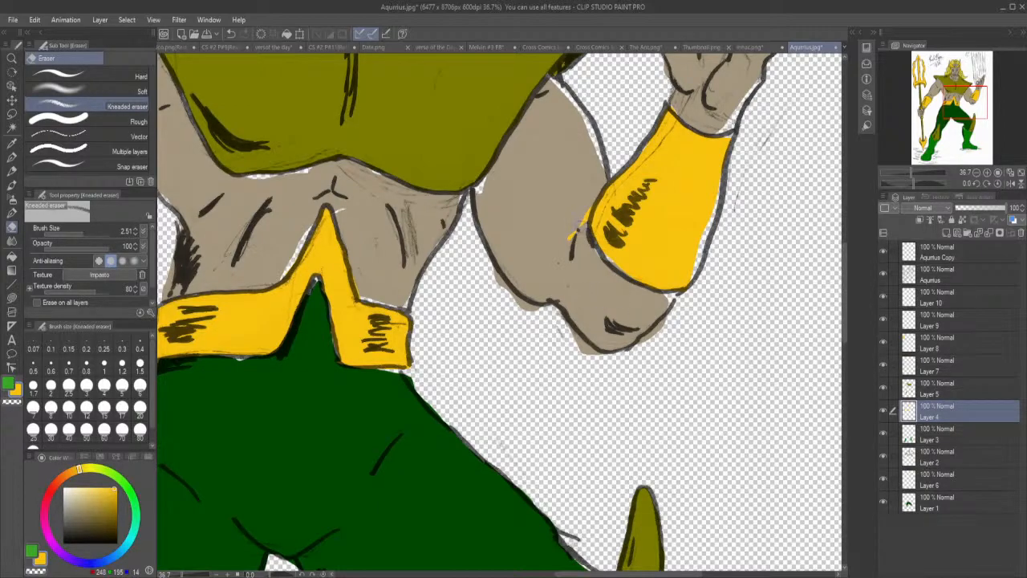
drag(569, 230, 578, 227)
click(12, 296)
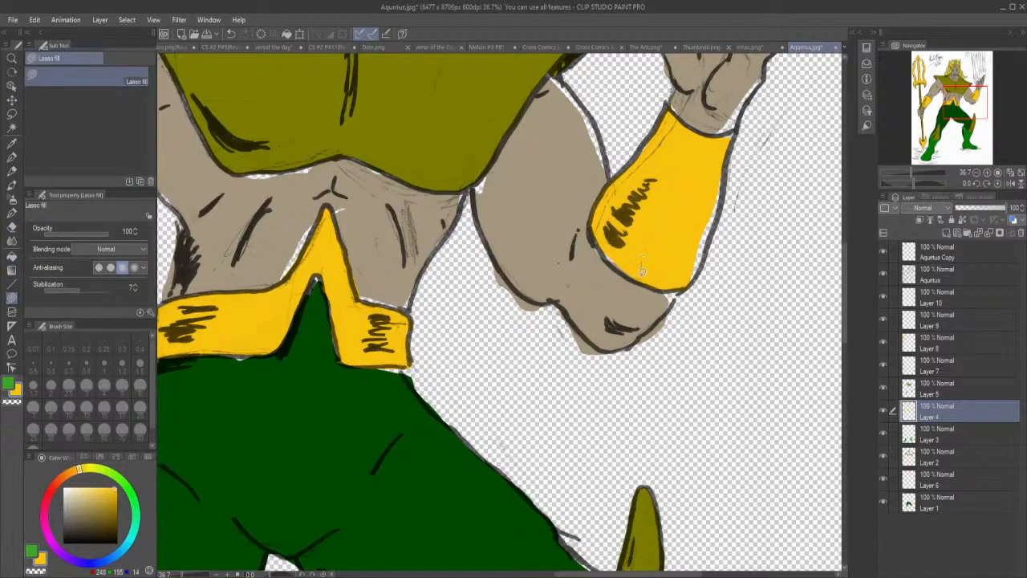
mouse_move(611, 262)
mouse_down()
mouse_move(615, 232)
mouse_move(675, 239)
mouse_move(683, 285)
mouse_move(726, 207)
mouse_move(725, 183)
mouse_move(694, 187)
mouse_up()
Pick up the boot green from Layer 3 and lasso-fill the gaps along the bent leg's boot at its cuff, front ankle and sole.
click(935, 437)
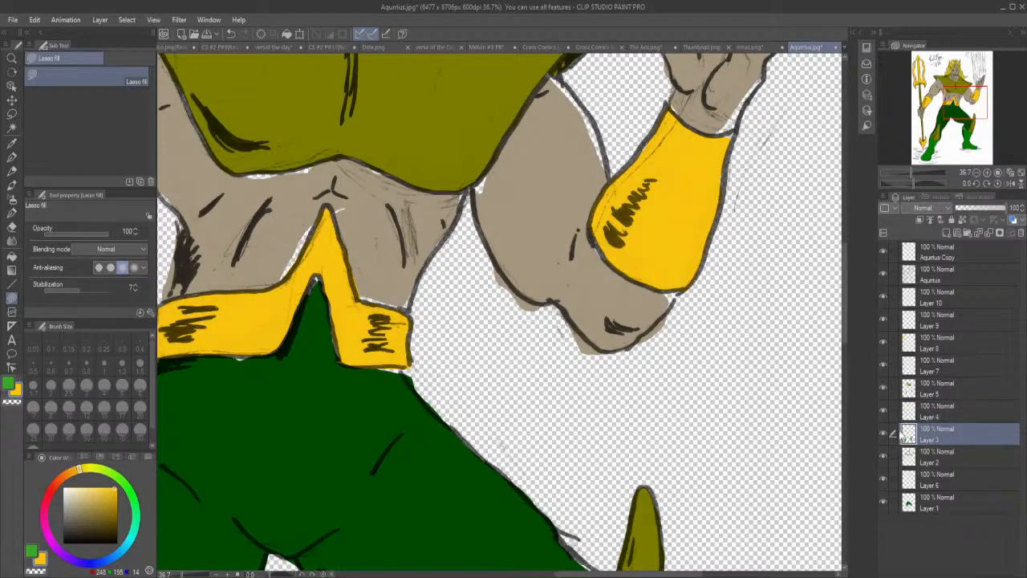
drag(845, 318, 851, 422)
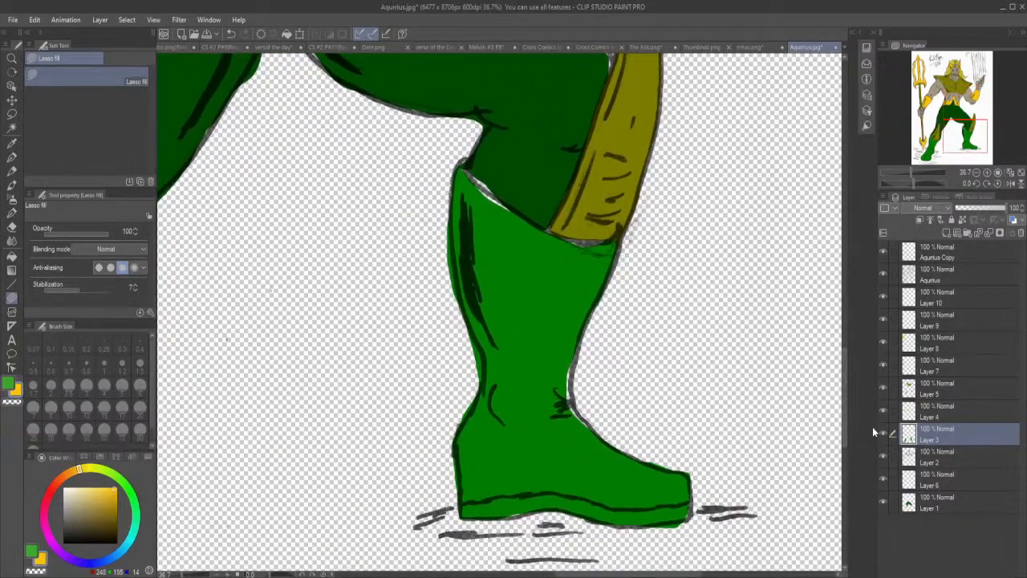
click(882, 431)
click(884, 431)
click(12, 143)
click(501, 276)
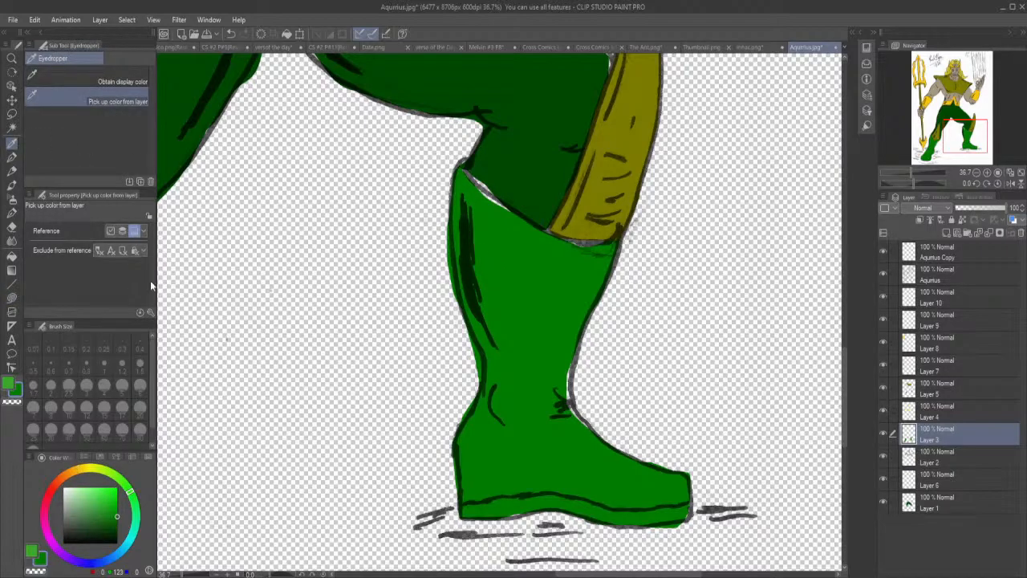
click(12, 298)
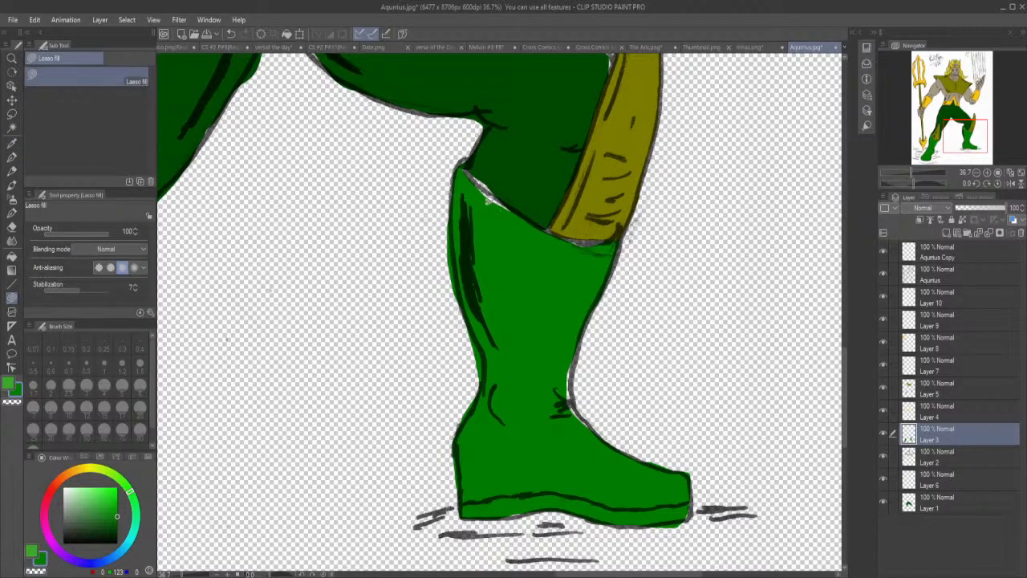
mouse_move(481, 198)
mouse_down()
mouse_move(517, 211)
mouse_move(464, 172)
mouse_up()
mouse_move(562, 401)
mouse_down()
mouse_move(593, 427)
mouse_move(572, 397)
mouse_move(576, 347)
mouse_up()
drag(499, 517, 540, 499)
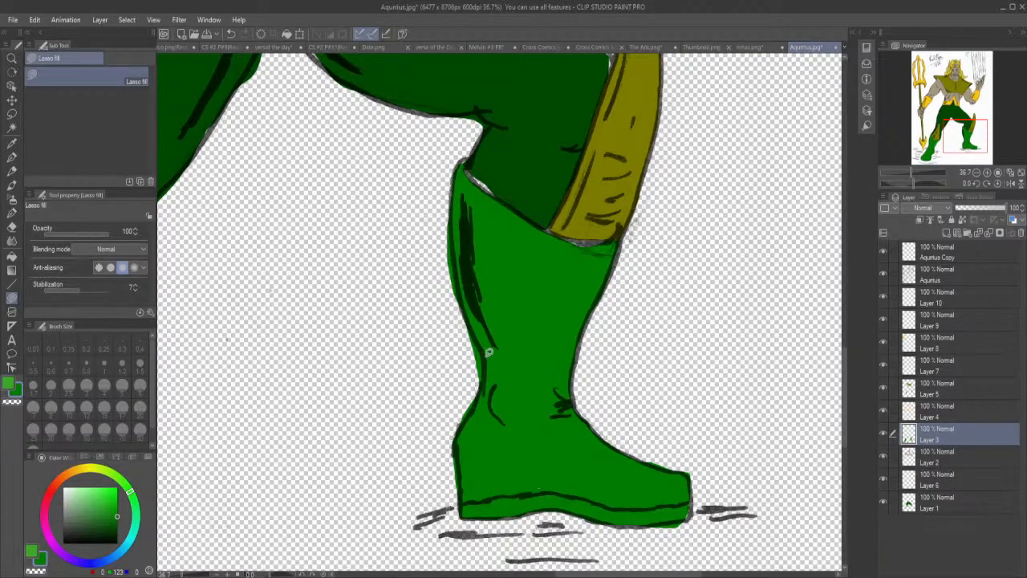
Erase the green overspill along the back edge of the bent leg's boot, from the heel up the calf.
click(12, 227)
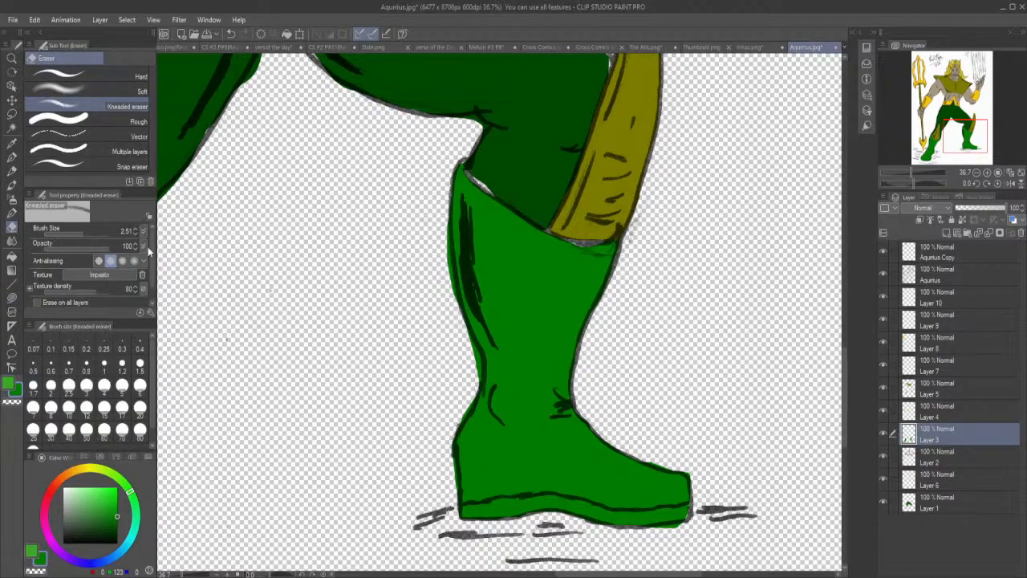
drag(450, 486, 449, 451)
mouse_move(466, 413)
mouse_down()
mouse_move(455, 422)
mouse_move(478, 365)
mouse_move(451, 314)
mouse_up()
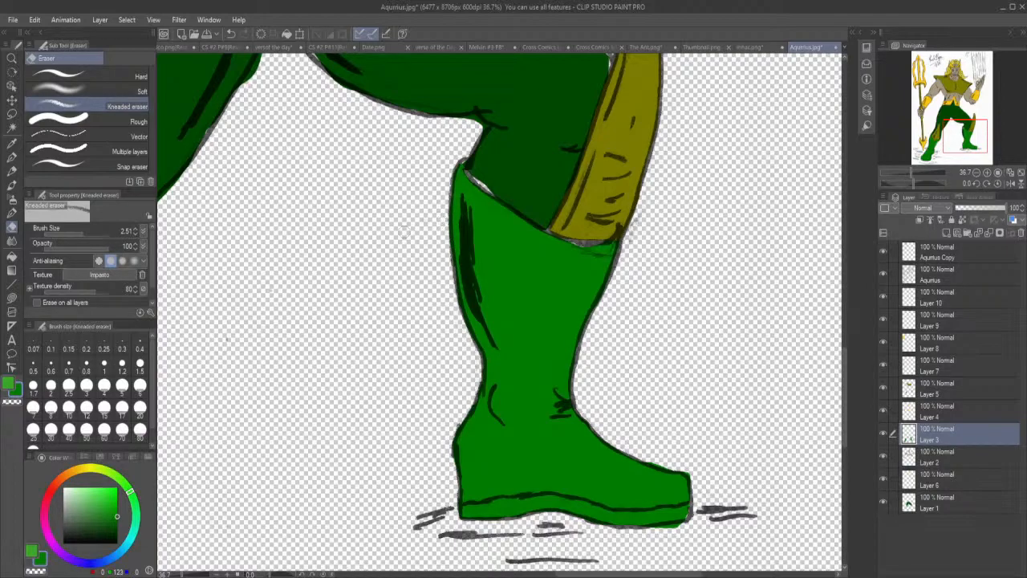
Lasso-fill the remaining green gaps under the knee guard and at the toe of the bent leg's boot.
click(12, 297)
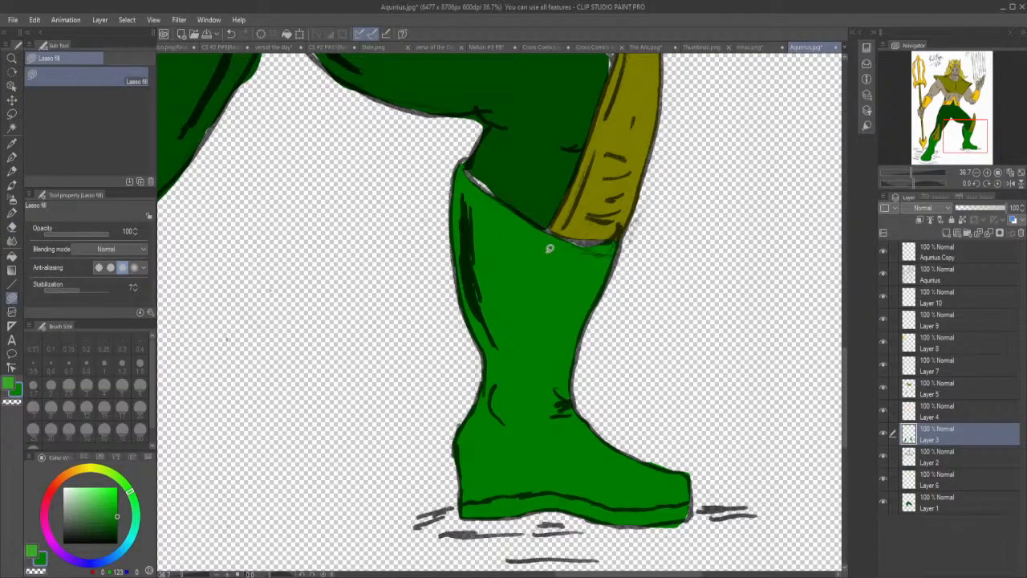
mouse_move(559, 245)
mouse_down()
mouse_move(593, 249)
mouse_move(598, 239)
mouse_move(553, 240)
mouse_up()
mouse_move(681, 517)
mouse_down()
mouse_move(693, 514)
mouse_move(689, 494)
mouse_up()
Erase the green overspill along the shin edge of the boot beside the trident's lower blade.
click(12, 227)
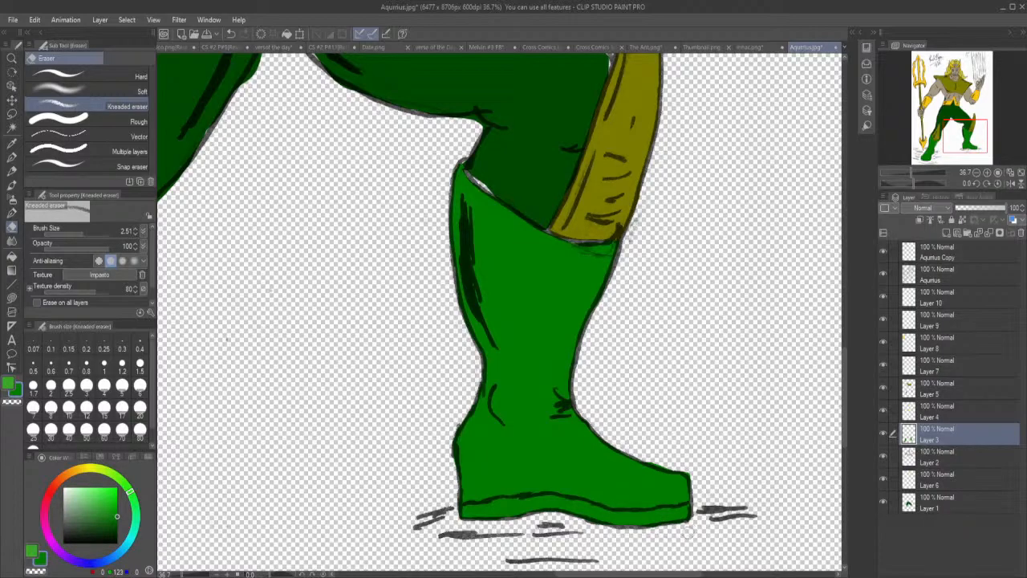
drag(695, 575, 579, 575)
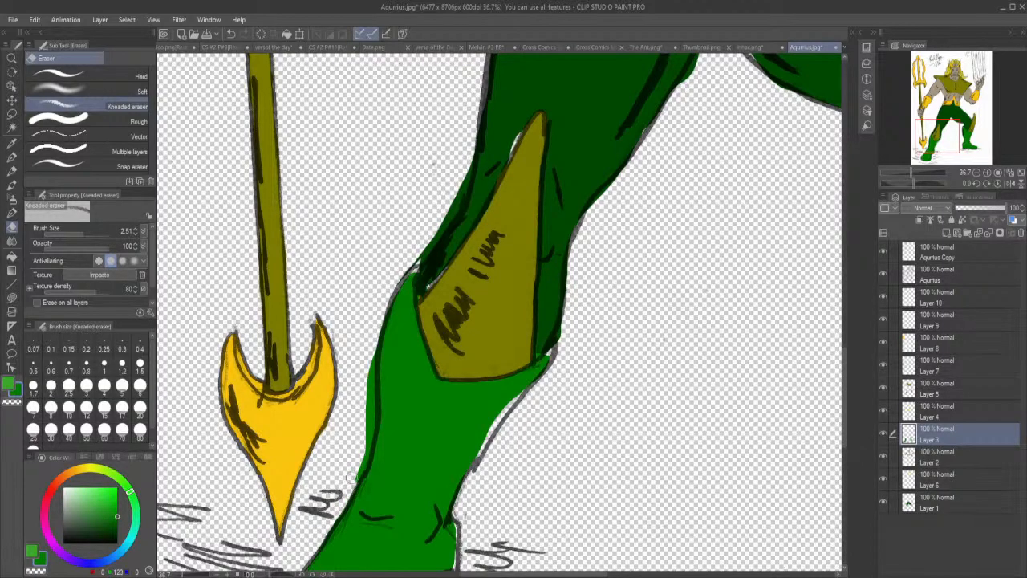
mouse_move(362, 460)
mouse_down()
mouse_move(358, 472)
mouse_move(371, 346)
mouse_up()
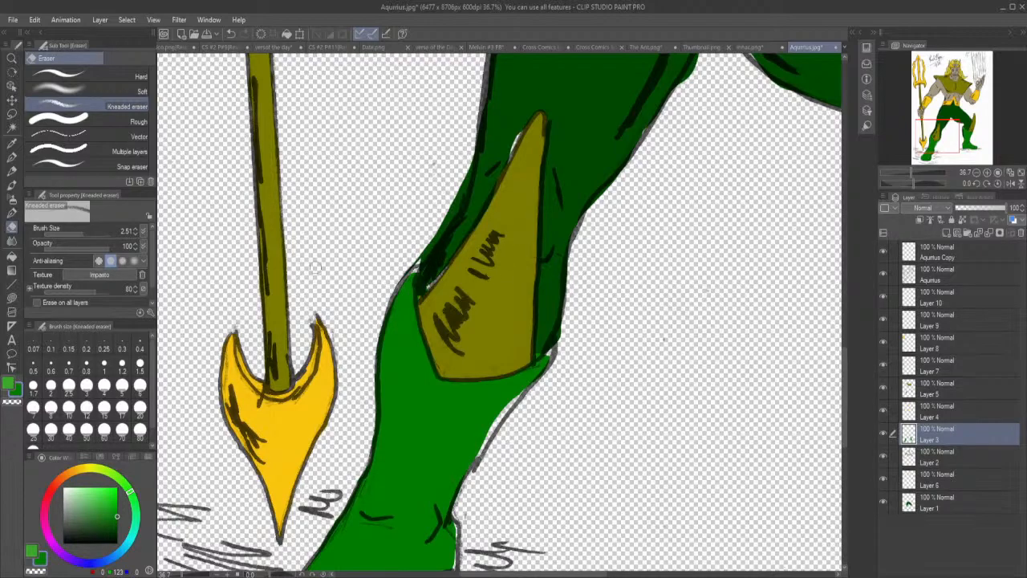
Lasso-fill the gaps along the trident-side boot's cuff, calf, heel, instep and sole in green.
click(12, 297)
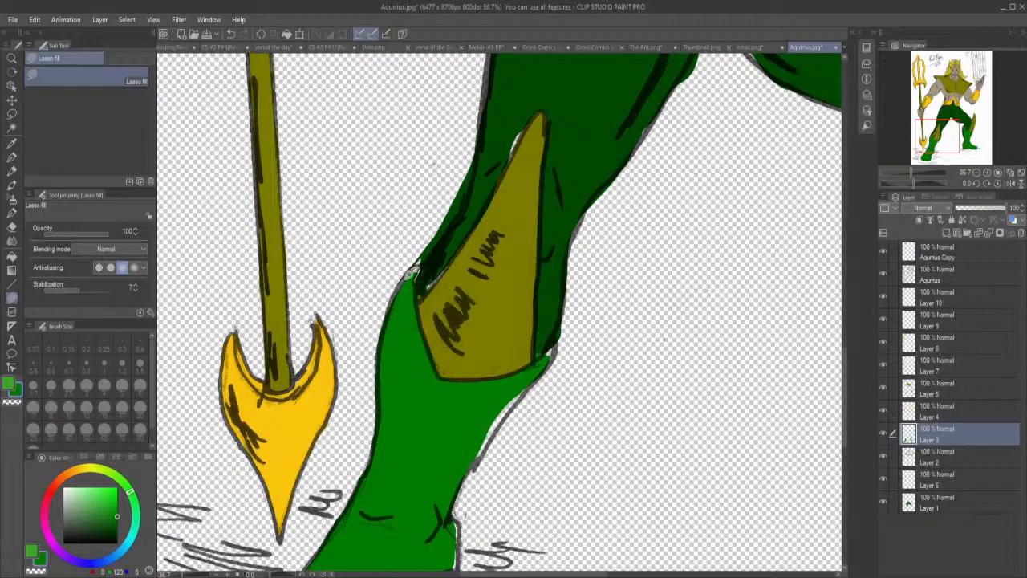
mouse_move(474, 462)
mouse_down()
mouse_move(529, 386)
mouse_move(505, 394)
mouse_move(475, 457)
mouse_move(509, 406)
mouse_up()
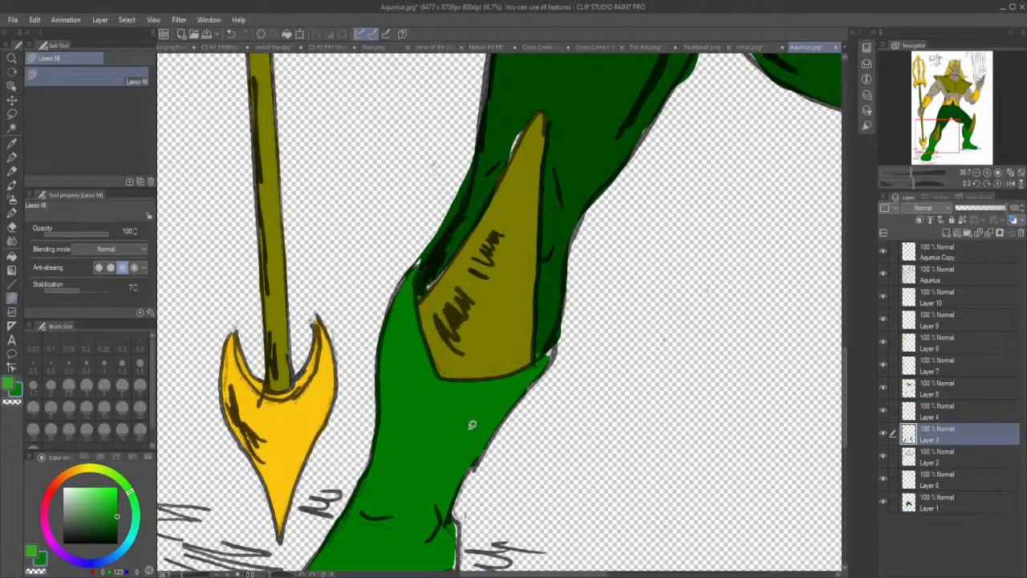
mouse_move(544, 368)
mouse_down()
mouse_move(562, 337)
mouse_move(541, 348)
mouse_up()
drag(845, 416, 845, 449)
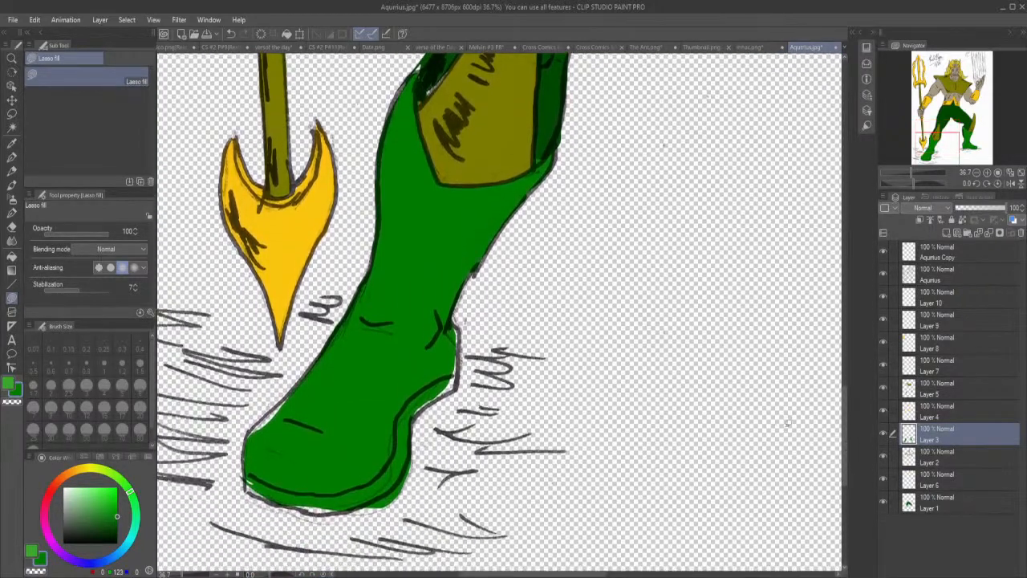
mouse_move(423, 386)
mouse_down()
mouse_move(420, 411)
mouse_move(461, 374)
mouse_move(451, 318)
mouse_up()
mouse_move(259, 458)
mouse_down()
mouse_move(244, 461)
mouse_move(248, 430)
mouse_move(287, 392)
mouse_move(298, 408)
mouse_move(291, 433)
mouse_up()
mouse_move(262, 464)
mouse_down()
mouse_move(277, 494)
mouse_move(273, 468)
mouse_move(248, 487)
mouse_move(253, 473)
mouse_move(306, 480)
mouse_move(284, 483)
mouse_move(287, 502)
mouse_move(349, 490)
mouse_up()
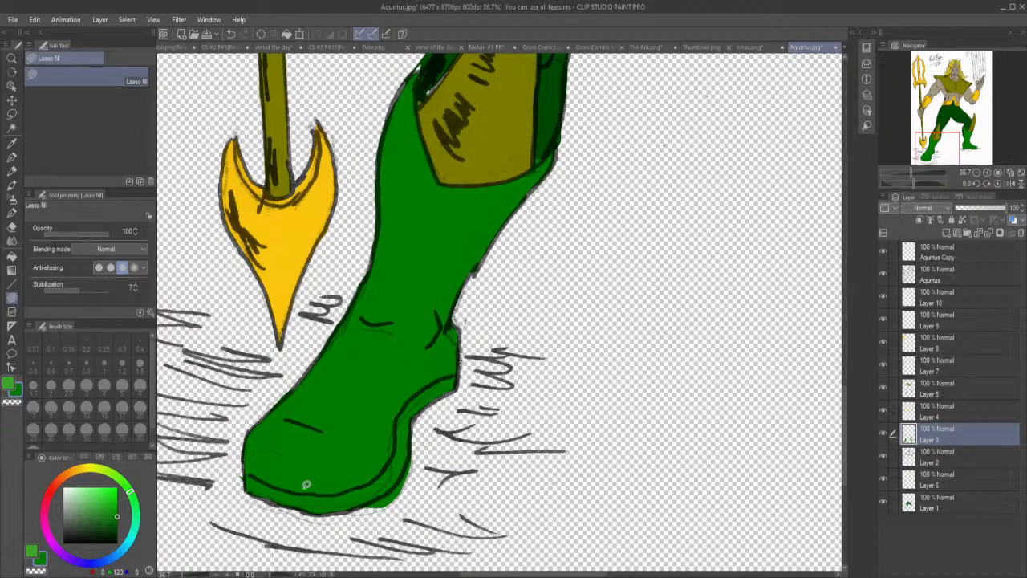
Erase the green overspill around the trident-side boot's sole and toe, and lasso-fill the remaining gap near the heel.
click(12, 228)
mouse_move(351, 505)
mouse_down()
mouse_move(387, 506)
mouse_move(369, 510)
mouse_move(411, 480)
mouse_move(415, 459)
mouse_move(416, 468)
mouse_up()
drag(237, 484, 239, 474)
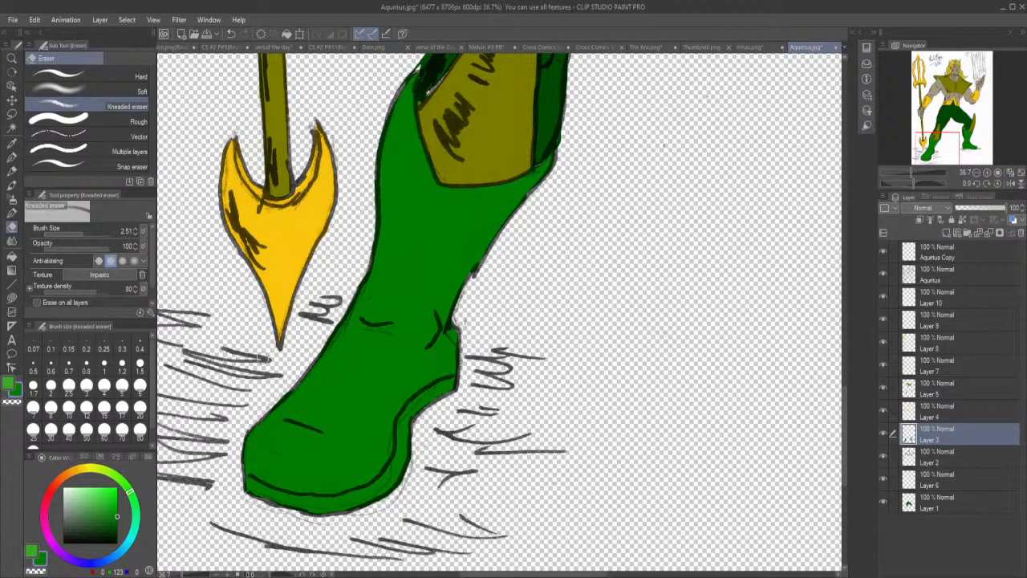
click(12, 299)
mouse_move(436, 390)
mouse_down()
mouse_move(425, 399)
mouse_move(448, 382)
mouse_up()
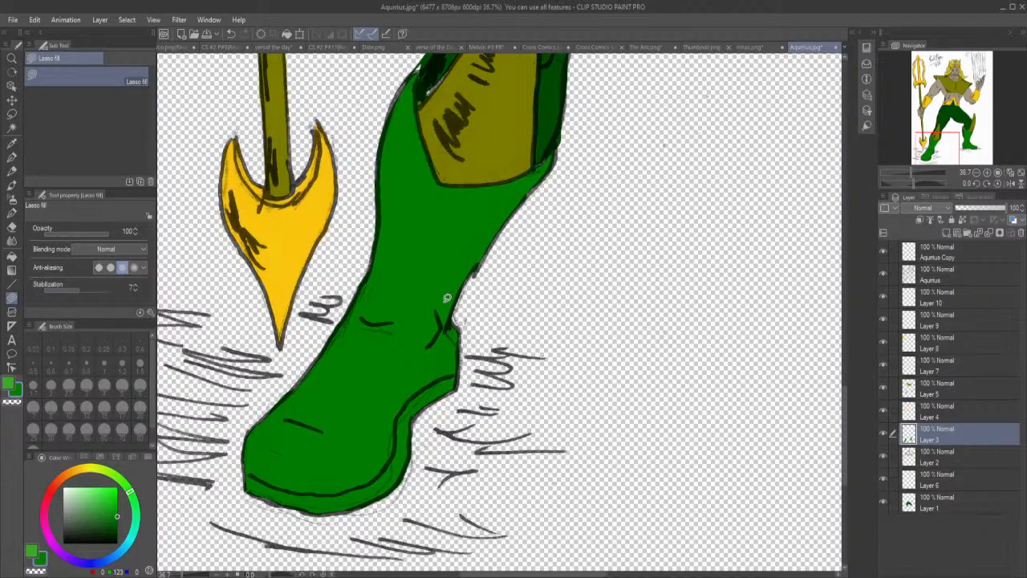
Make Layer 2 active, toggle its visibility to check its contents, and pick up its grey-beige skin tone for lasso filling.
click(931, 458)
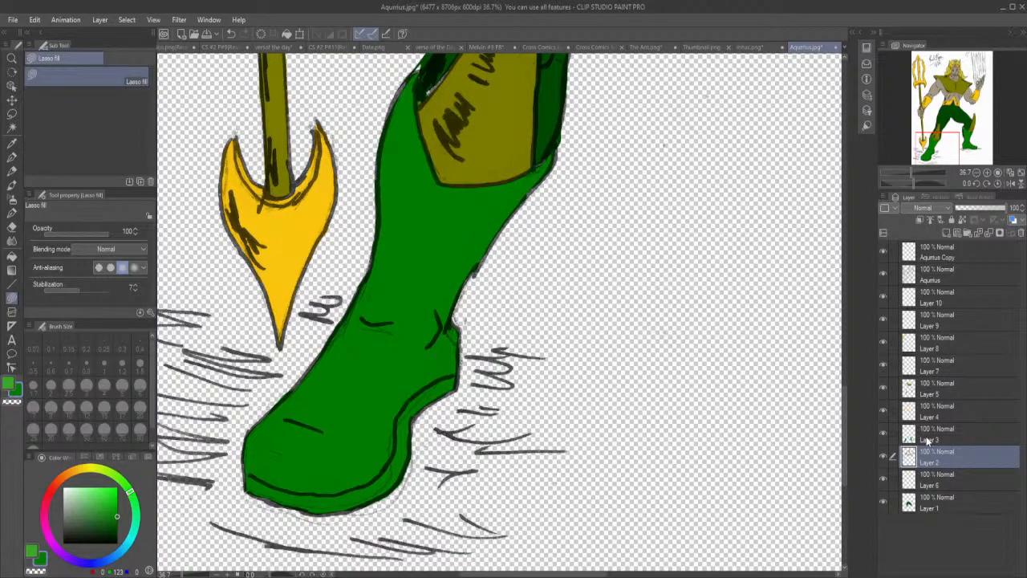
click(882, 455)
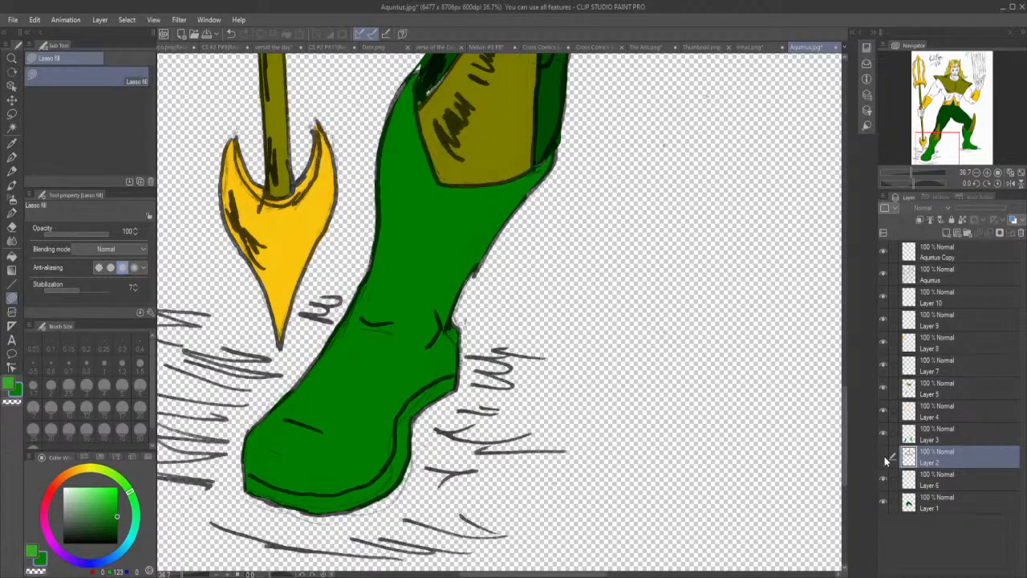
click(883, 456)
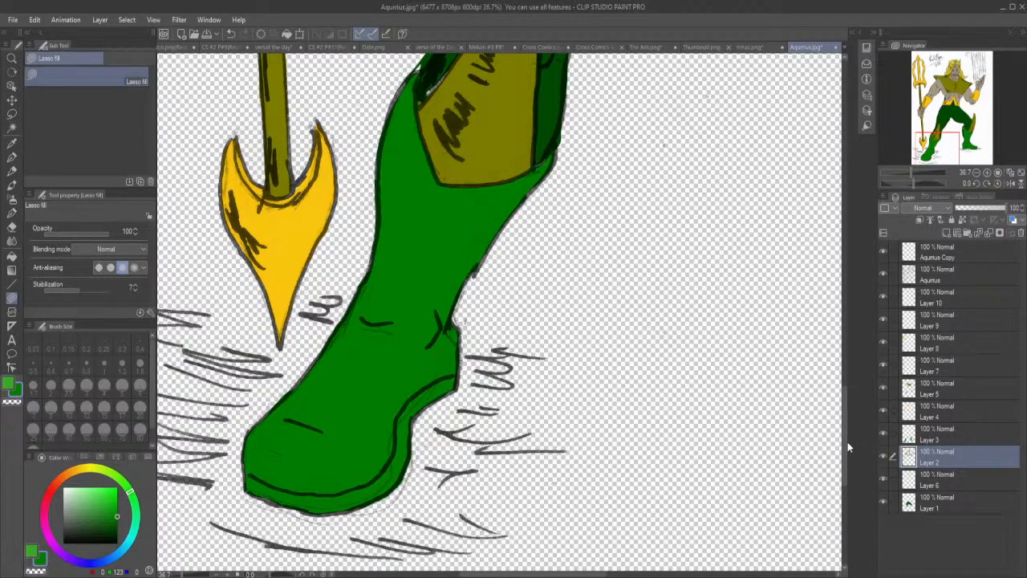
drag(844, 445, 870, 373)
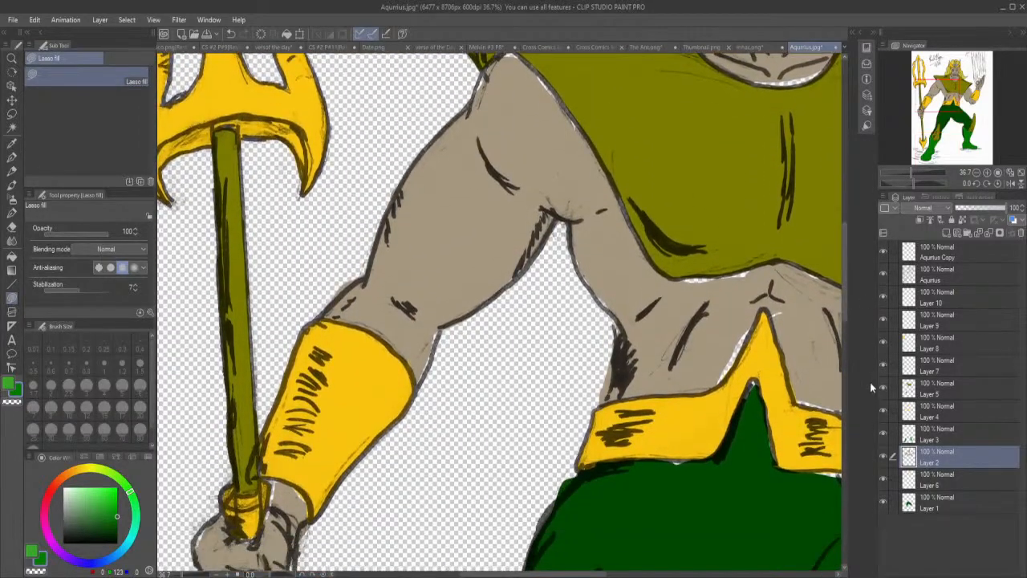
drag(876, 456, 883, 456)
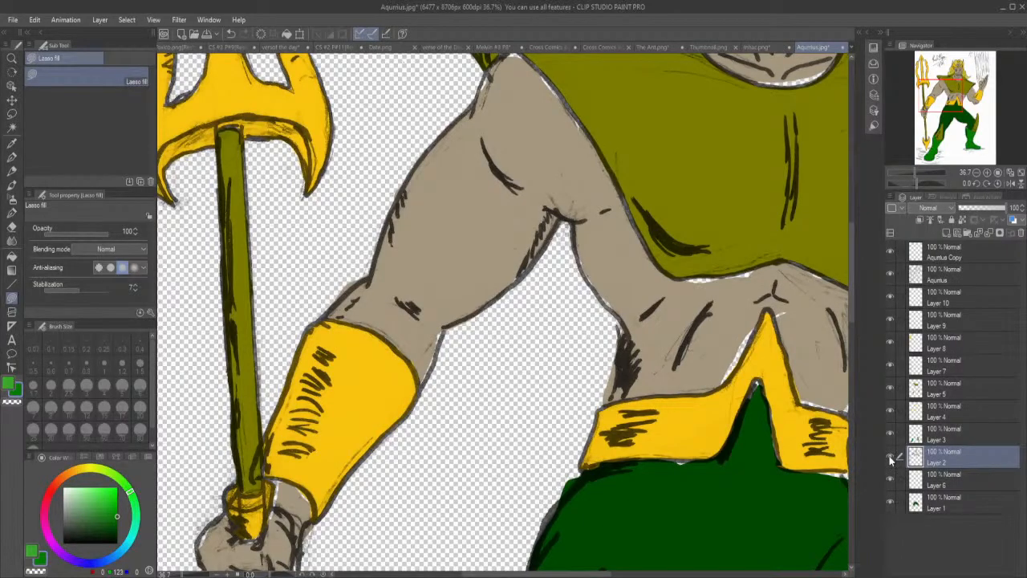
click(890, 458)
click(890, 457)
scroll(851, 303, down, 3)
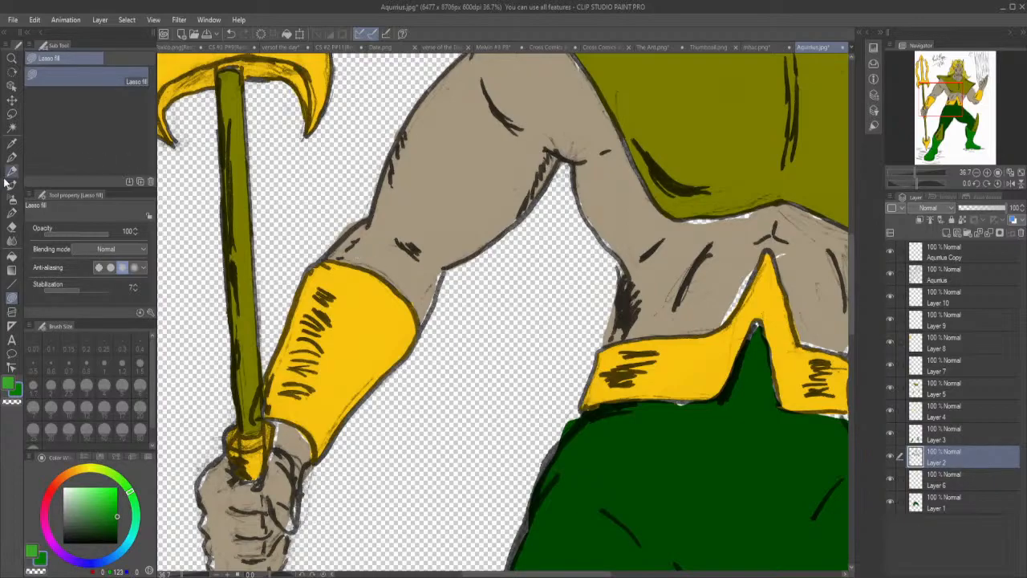
click(15, 143)
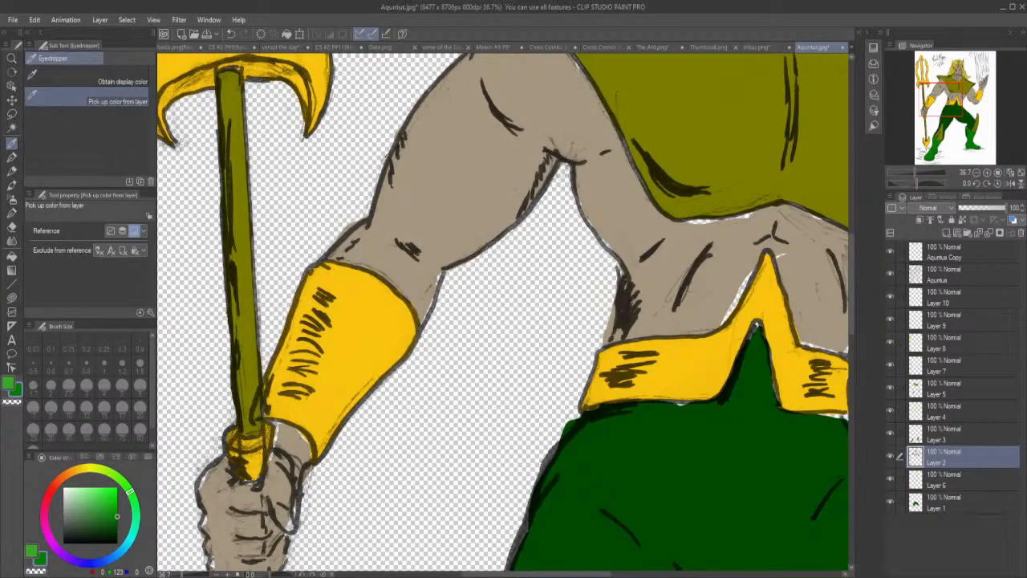
click(393, 189)
click(12, 297)
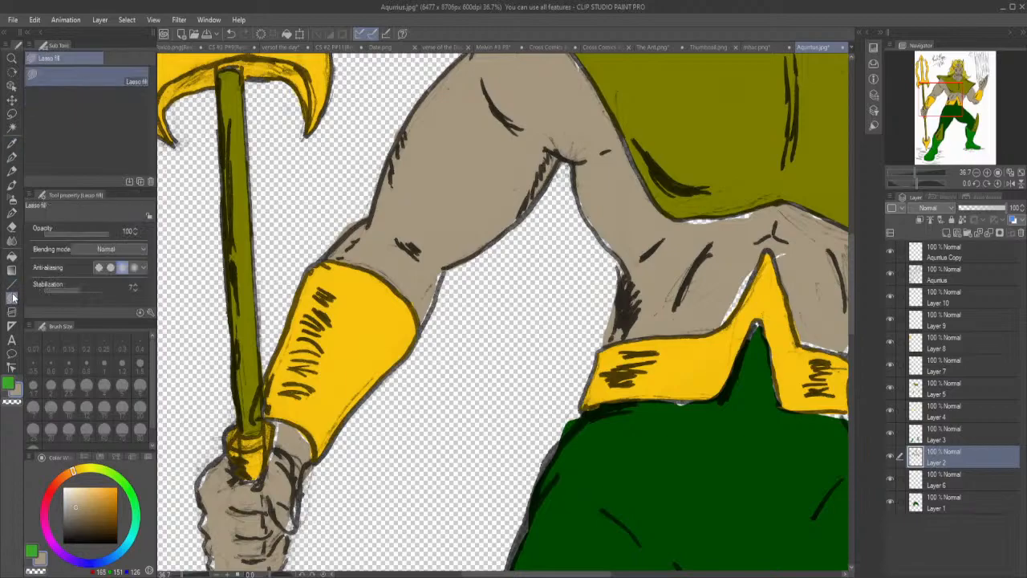
Lasso-fill the skin-tone gaps at the trident arm's elbow, wrist and fist.
mouse_move(420, 319)
mouse_down()
mouse_move(447, 261)
mouse_move(408, 265)
mouse_up()
mouse_move(287, 522)
mouse_down()
mouse_move(296, 529)
mouse_move(297, 498)
mouse_up()
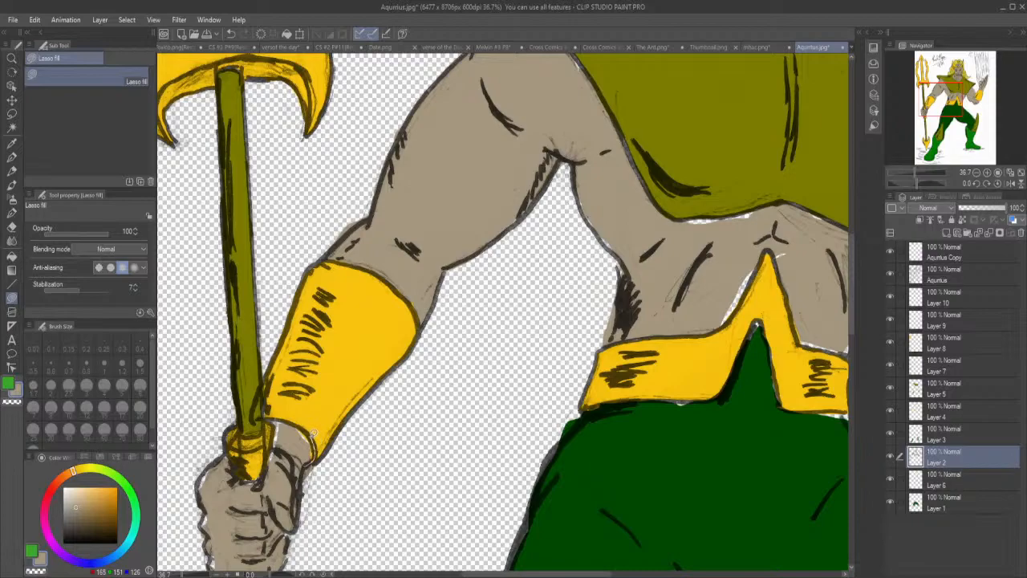
mouse_move(303, 424)
mouse_down()
mouse_move(309, 462)
mouse_move(277, 470)
mouse_move(266, 449)
mouse_move(278, 420)
mouse_up()
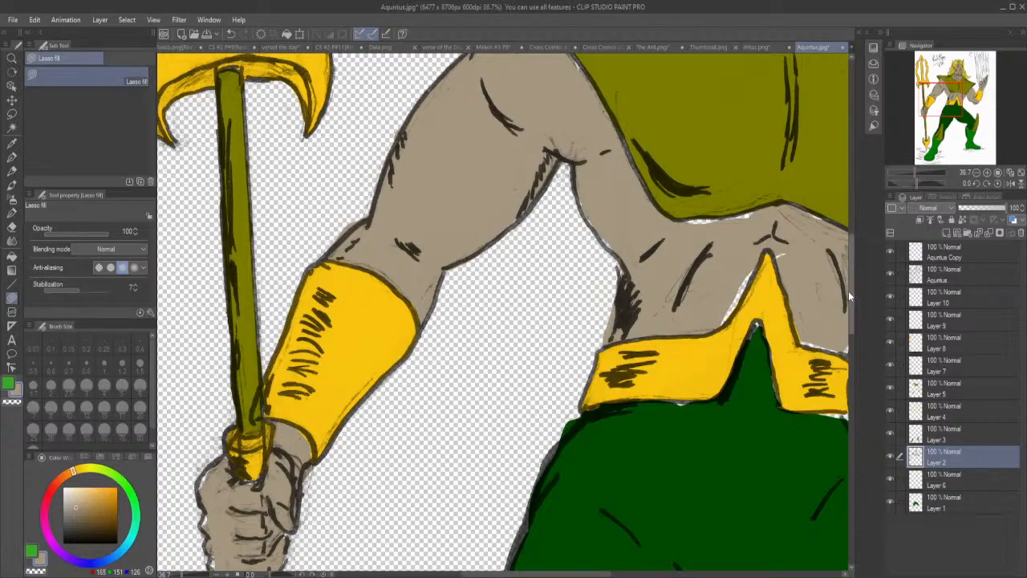
drag(850, 292, 854, 315)
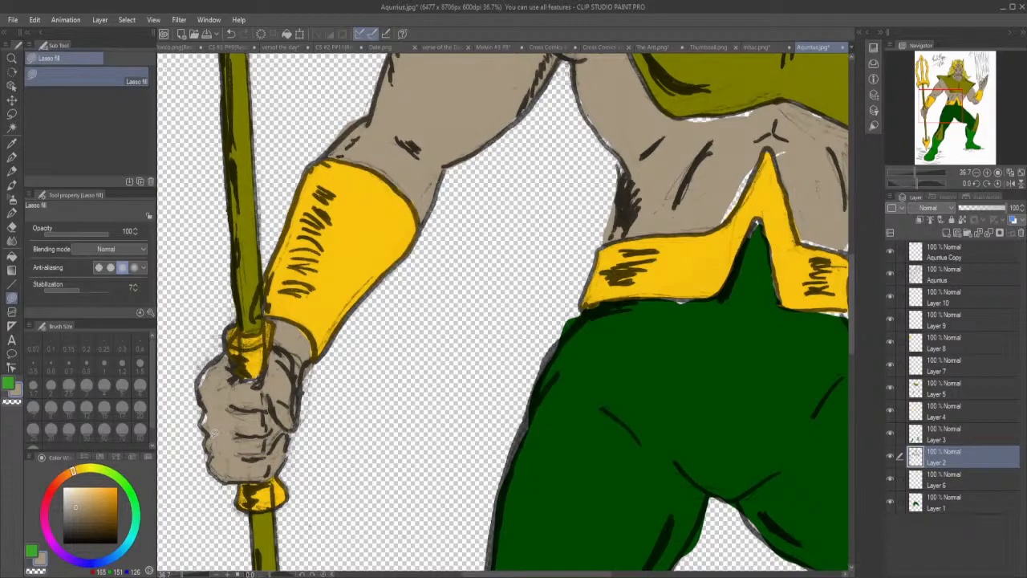
mouse_move(210, 404)
mouse_down()
mouse_move(197, 377)
mouse_move(212, 358)
mouse_move(232, 353)
mouse_move(239, 372)
mouse_move(263, 378)
mouse_move(234, 373)
mouse_move(237, 382)
mouse_up()
Erase the skin-tone overspill around the fist and wrist holding the trident.
click(12, 228)
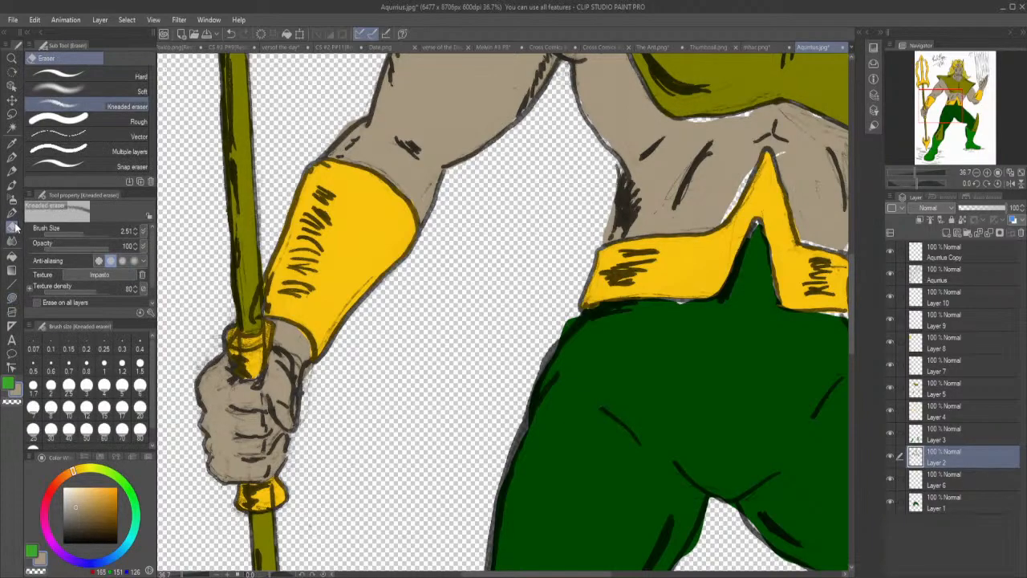
drag(199, 434, 196, 456)
drag(313, 372, 312, 367)
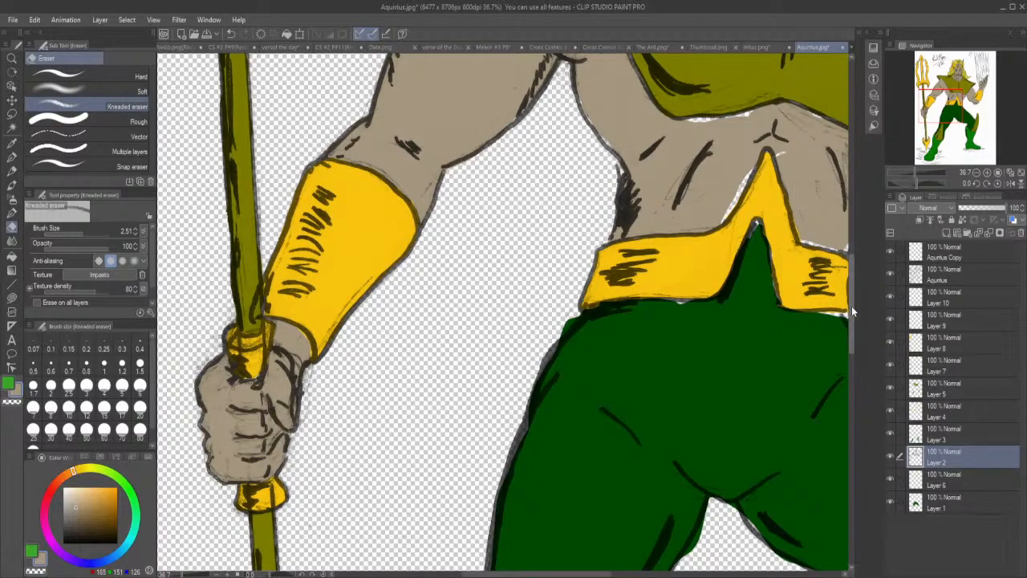
Lasso-fill the skin-tone gaps along the trident arm's inner edge and shoulder, the torso's side, the chest armour's hem and the belt's peak.
drag(854, 325, 854, 280)
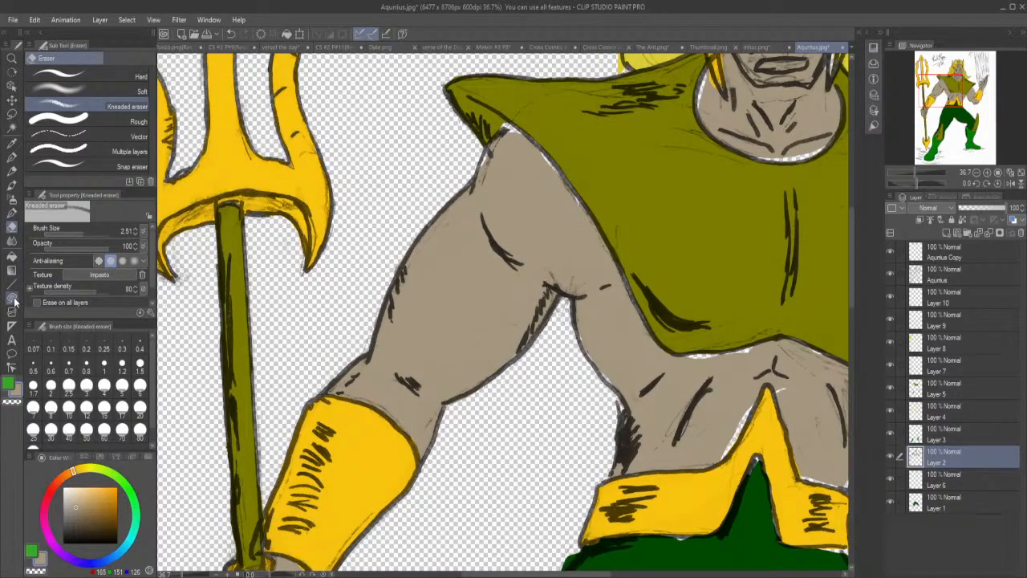
click(12, 299)
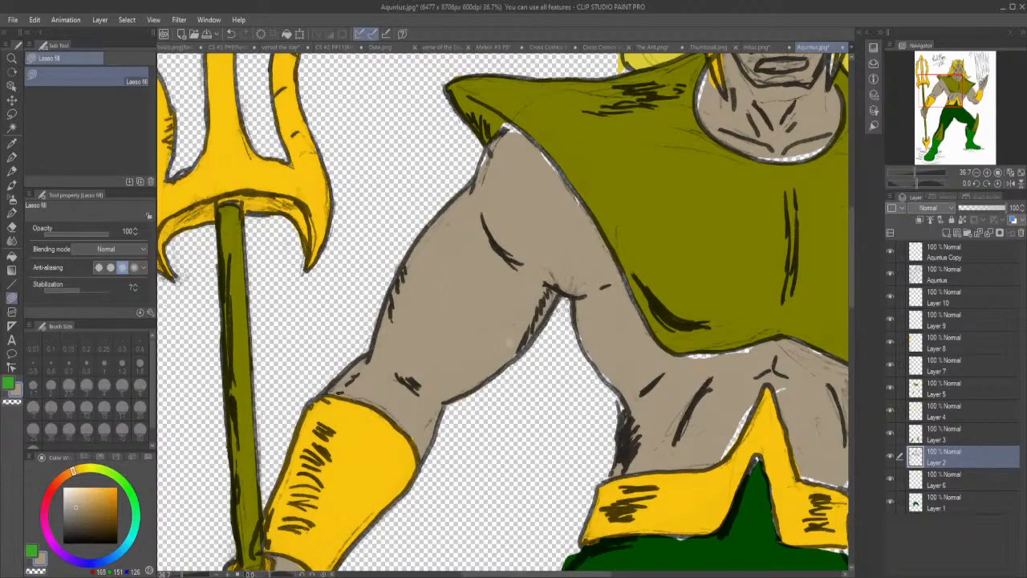
drag(503, 365, 548, 317)
mouse_move(617, 382)
mouse_down()
mouse_move(582, 335)
mouse_move(586, 317)
mouse_up()
mouse_move(696, 364)
mouse_down()
mouse_move(763, 344)
mouse_move(706, 348)
mouse_up()
drag(679, 355, 680, 358)
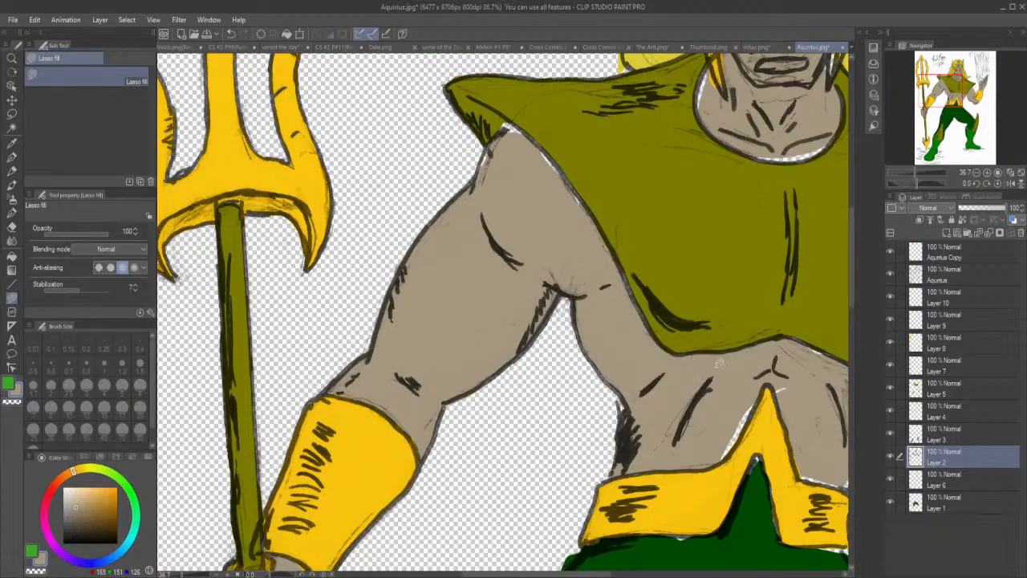
mouse_move(723, 440)
mouse_down()
mouse_move(716, 456)
mouse_move(745, 430)
mouse_move(765, 377)
mouse_move(784, 375)
mouse_move(779, 393)
mouse_move(796, 383)
mouse_up()
mouse_move(550, 189)
mouse_down()
mouse_move(579, 210)
mouse_move(583, 199)
mouse_move(533, 136)
mouse_move(482, 160)
mouse_move(487, 141)
mouse_move(516, 125)
mouse_move(544, 161)
mouse_up()
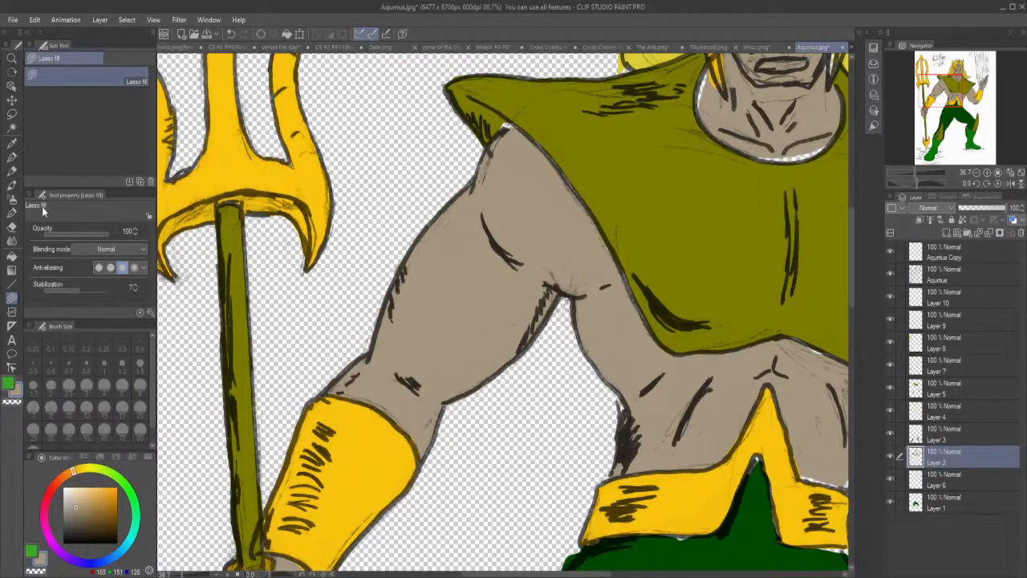
Lasso-fill the skin-tone gaps along the torso's sides, above the belt, under the chest armour's hem and along the raised arm's shoulder and bracer edge.
click(12, 227)
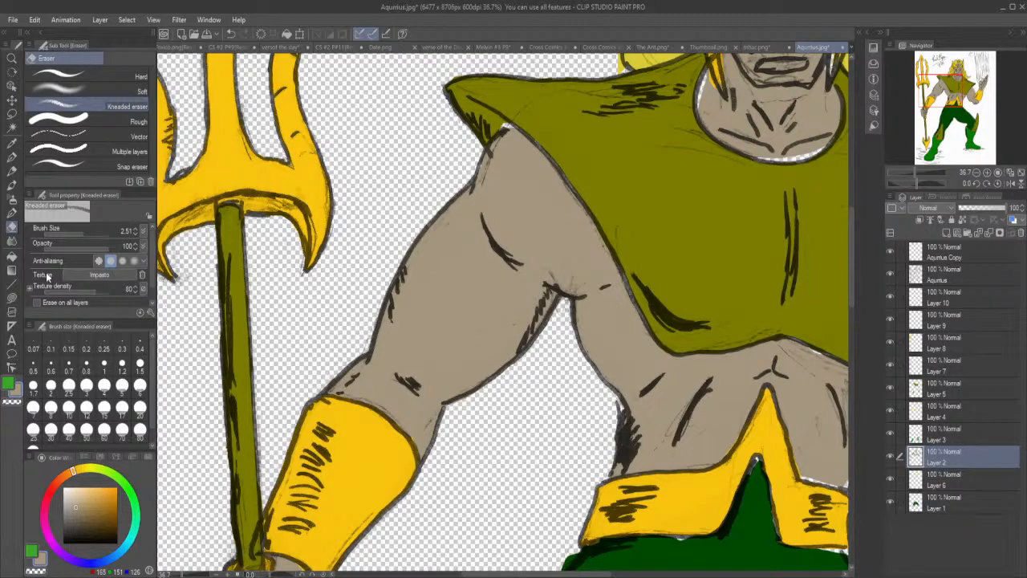
click(11, 297)
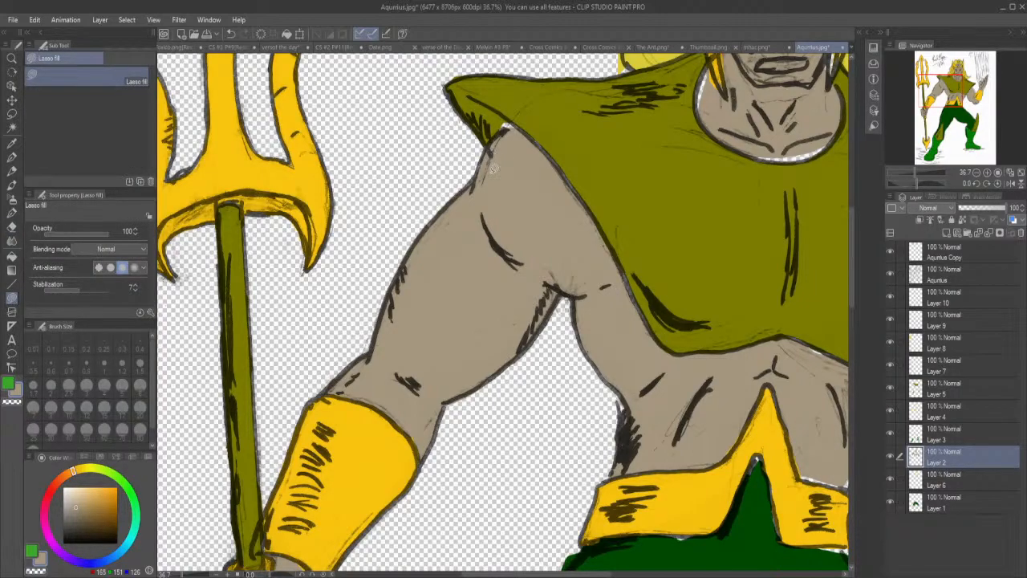
mouse_move(642, 391)
mouse_down()
mouse_move(634, 433)
mouse_move(621, 408)
mouse_move(628, 375)
mouse_up()
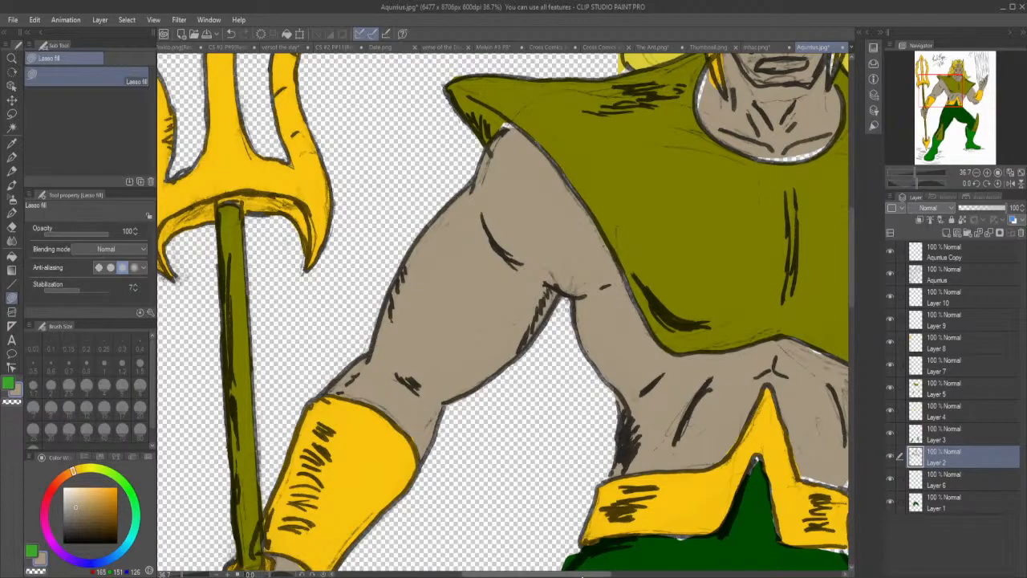
drag(585, 574, 630, 575)
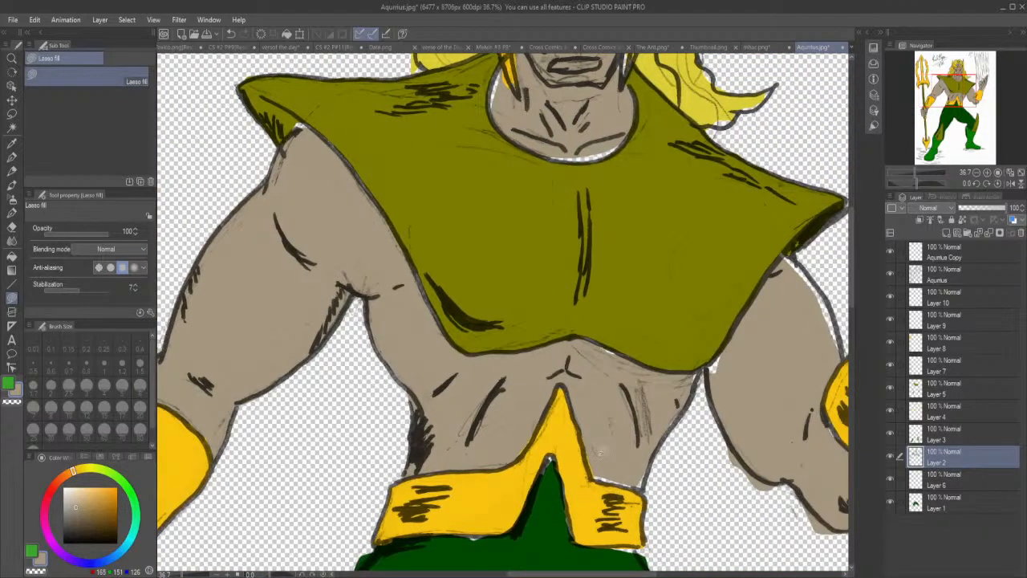
mouse_move(588, 452)
mouse_down()
mouse_move(612, 482)
mouse_move(638, 489)
mouse_move(648, 490)
mouse_move(645, 456)
mouse_up()
mouse_move(588, 354)
mouse_down()
mouse_move(625, 360)
mouse_move(601, 342)
mouse_up()
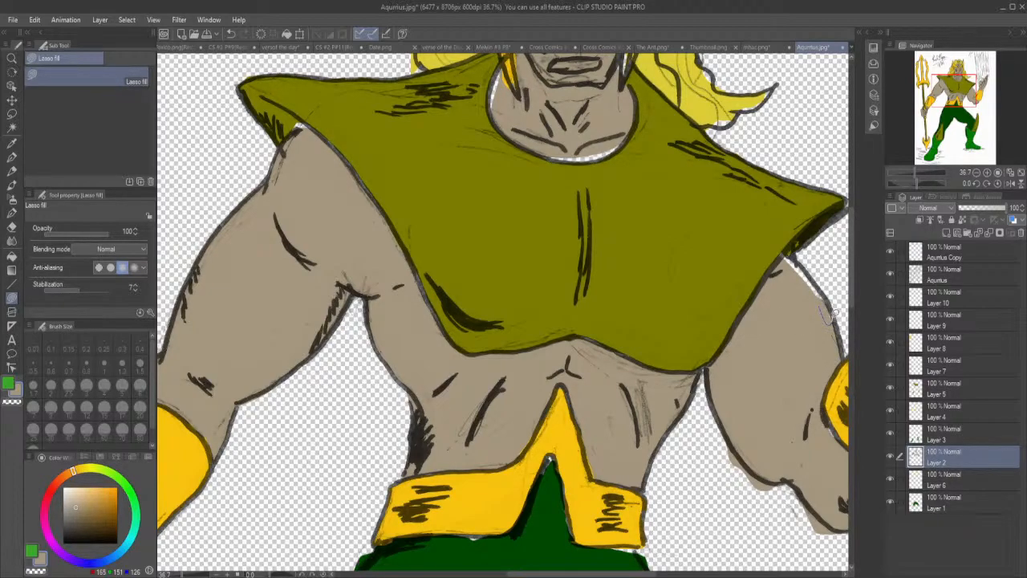
mouse_move(810, 290)
mouse_down()
mouse_move(826, 295)
mouse_move(797, 257)
mouse_move(779, 256)
mouse_up()
mouse_move(823, 393)
mouse_down()
mouse_move(824, 422)
mouse_move(844, 448)
mouse_move(824, 411)
mouse_up()
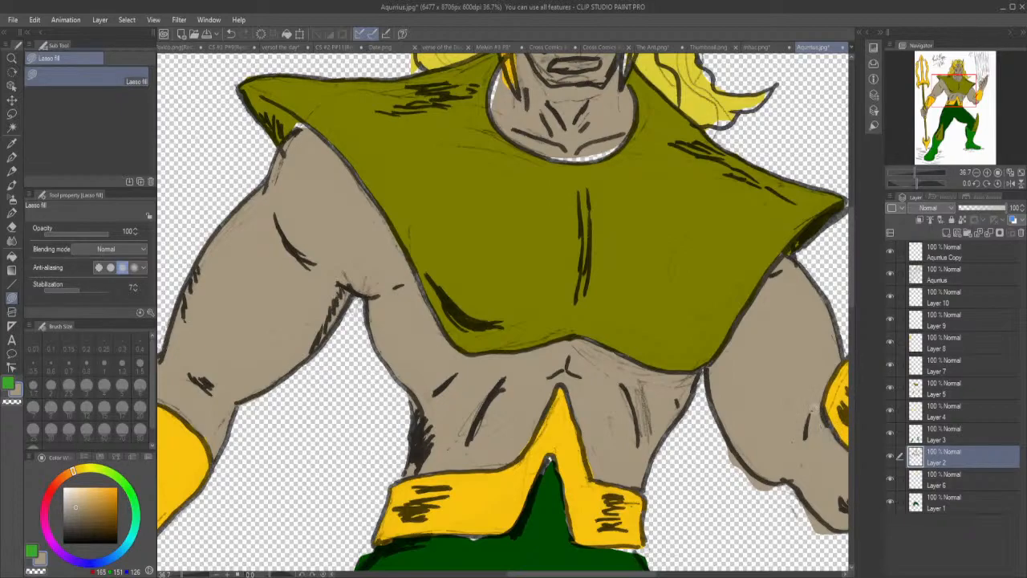
Erase the skin-tone overspill beneath the raised arm's upper arm and around its elbow.
drag(634, 574, 679, 574)
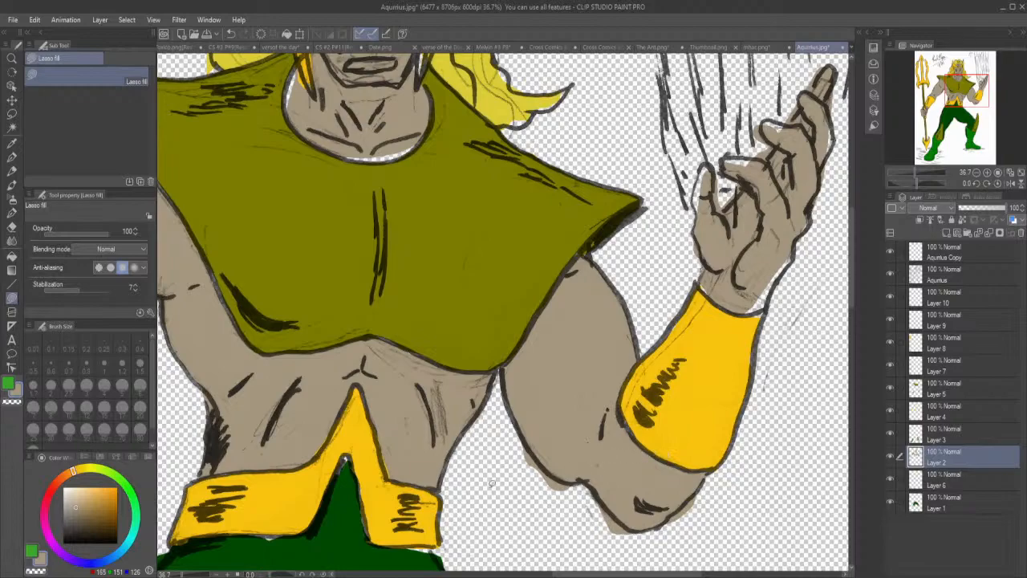
click(11, 228)
mouse_move(569, 485)
mouse_down()
mouse_move(535, 471)
mouse_move(521, 442)
mouse_move(525, 451)
mouse_up()
mouse_move(626, 533)
mouse_down()
mouse_move(592, 510)
mouse_move(631, 539)
mouse_move(680, 526)
mouse_move(662, 531)
mouse_move(677, 491)
mouse_up()
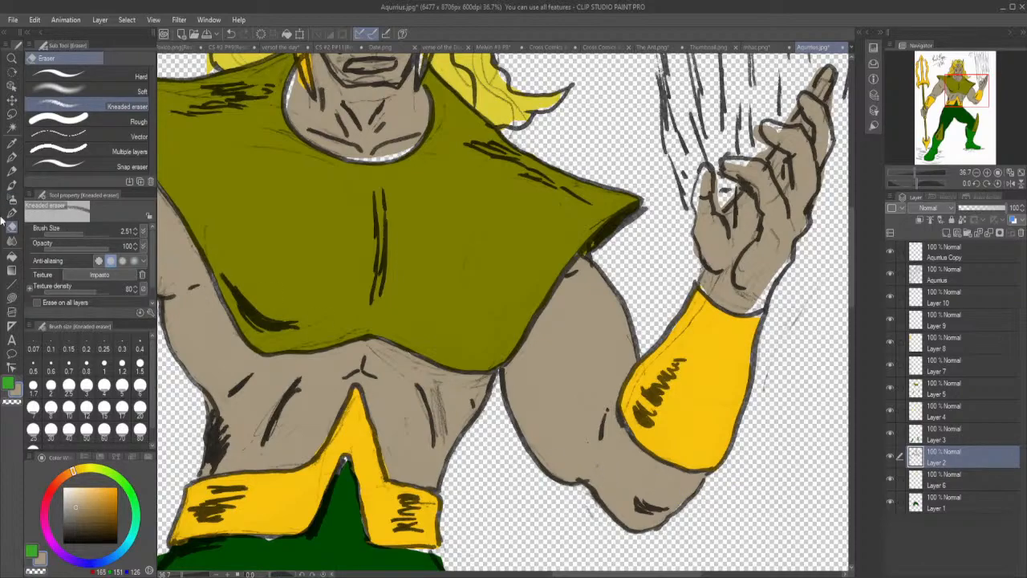
Lasso-fill the skin-tone gaps at the raised hand's wrist, thumb and fingertips.
click(12, 297)
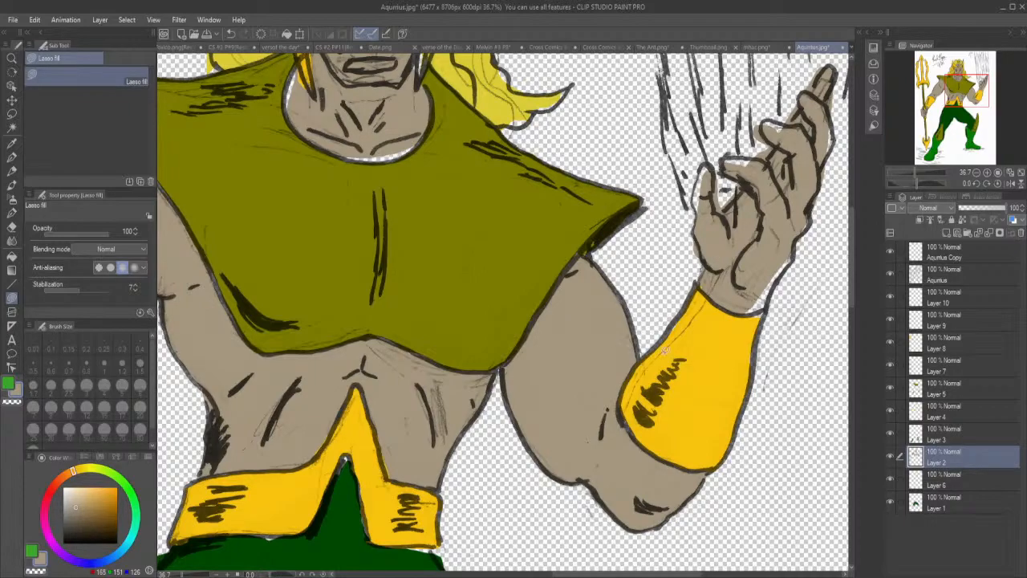
mouse_move(740, 310)
mouse_down()
mouse_move(772, 295)
mouse_move(793, 245)
mouse_up()
mouse_move(697, 172)
mouse_down()
mouse_move(703, 159)
mouse_move(713, 173)
mouse_move(695, 211)
mouse_up()
mouse_move(725, 163)
mouse_down()
mouse_move(754, 153)
mouse_move(765, 163)
mouse_up()
mouse_move(762, 125)
mouse_down()
mouse_move(806, 127)
mouse_move(795, 138)
mouse_up()
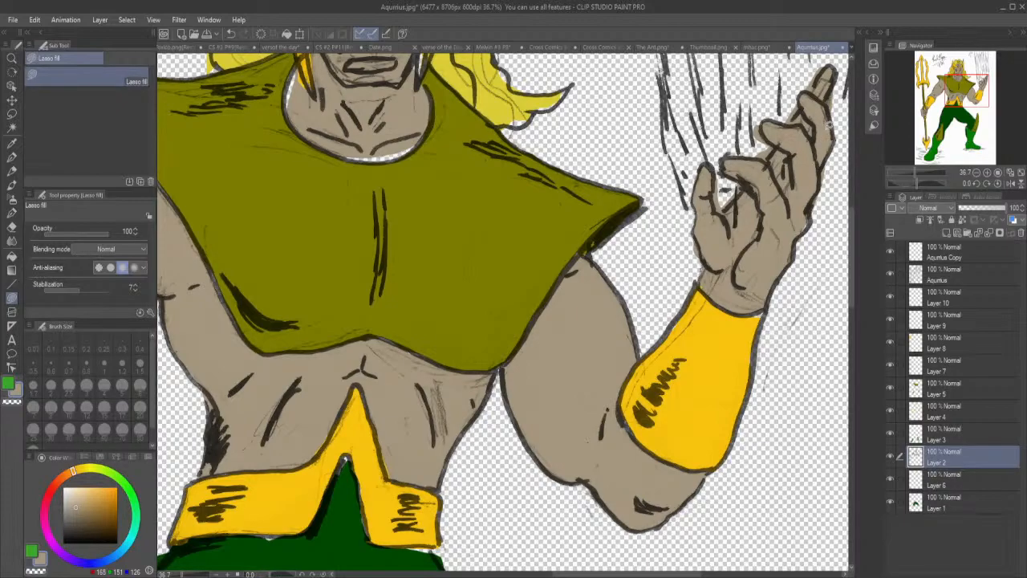
Erase the skin-tone overspill around the raised hand's fingers and along its outer edge.
click(12, 227)
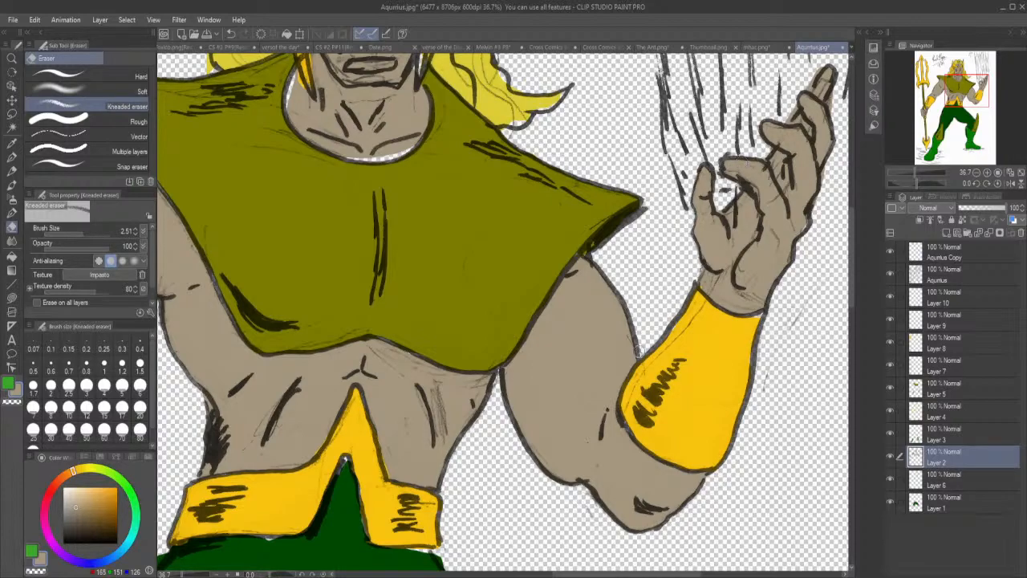
drag(626, 574, 646, 574)
drag(852, 267, 851, 243)
drag(743, 240, 745, 225)
drag(740, 286, 730, 325)
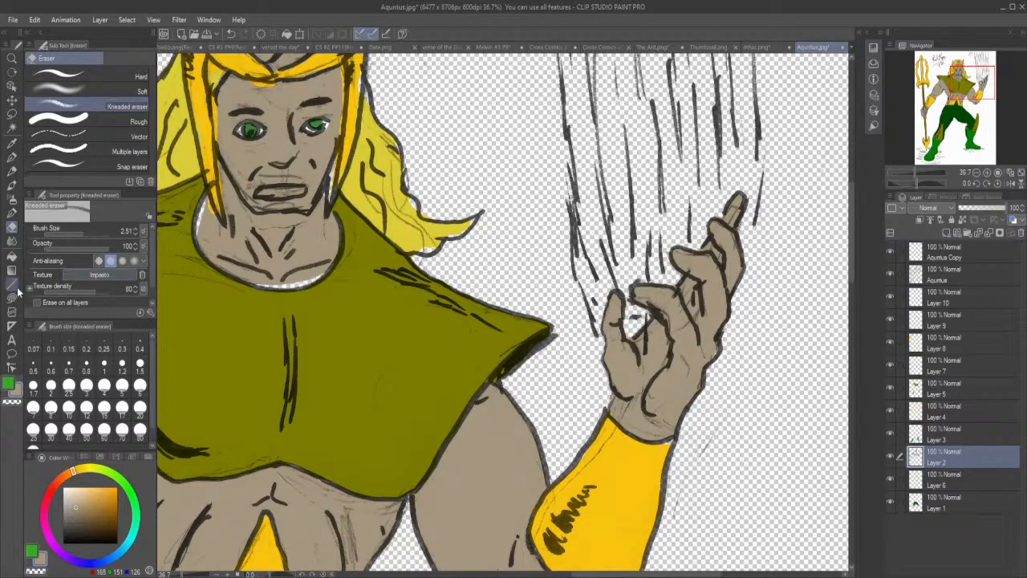
click(12, 297)
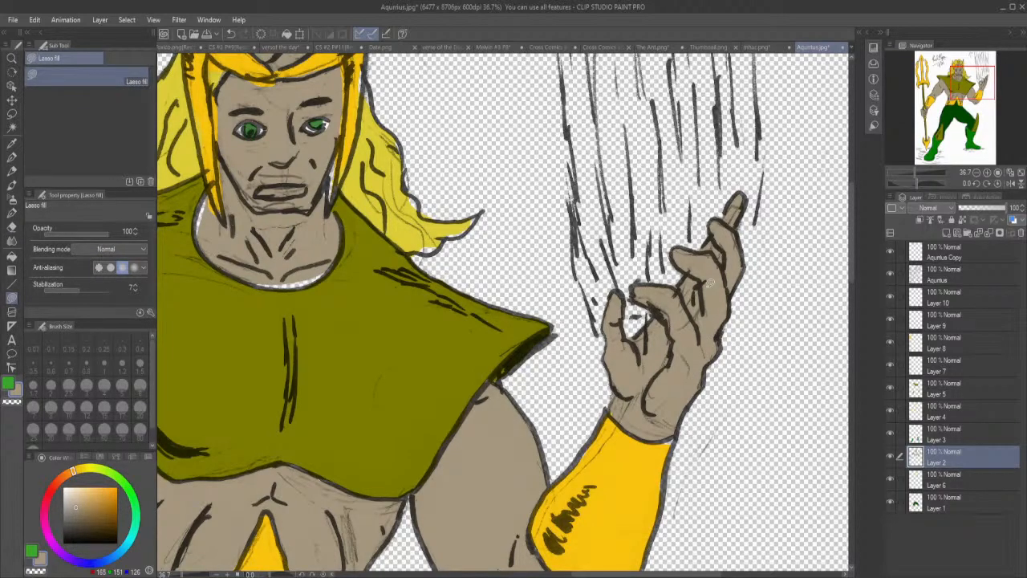
click(12, 228)
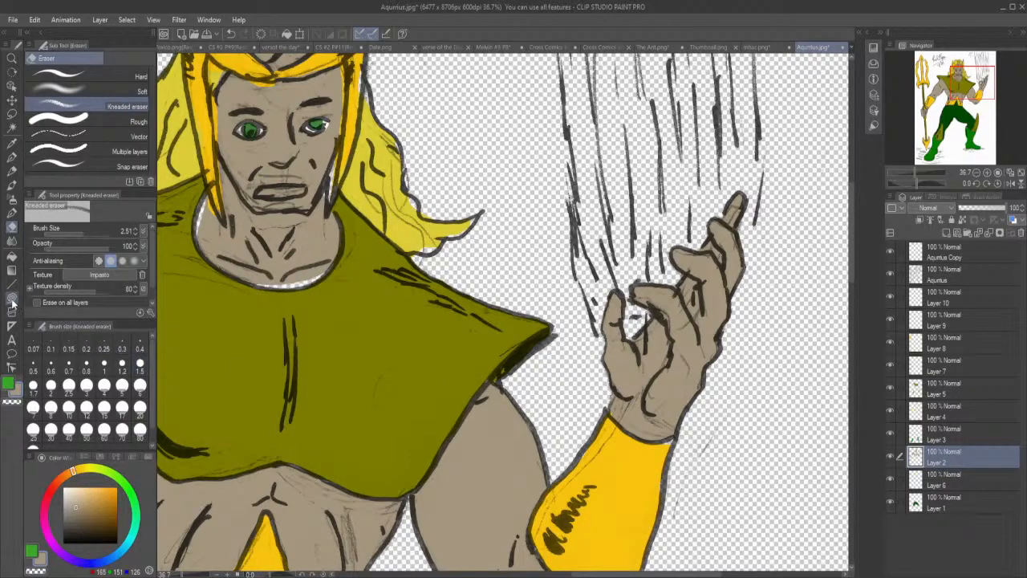
Lasso-fill the skin-tone gaps around the neck where it meets the chest armour's collar.
click(12, 298)
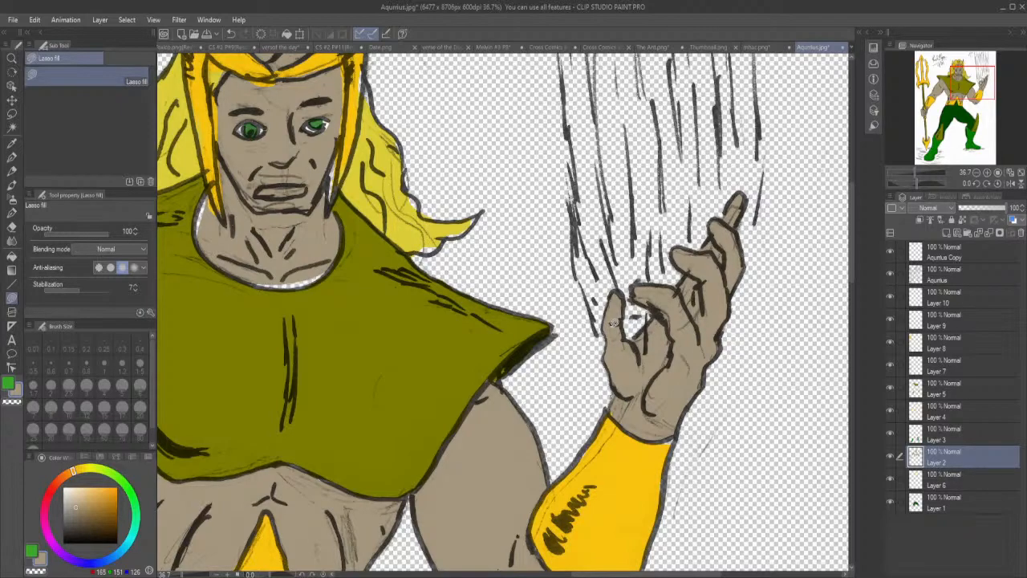
drag(850, 237, 855, 204)
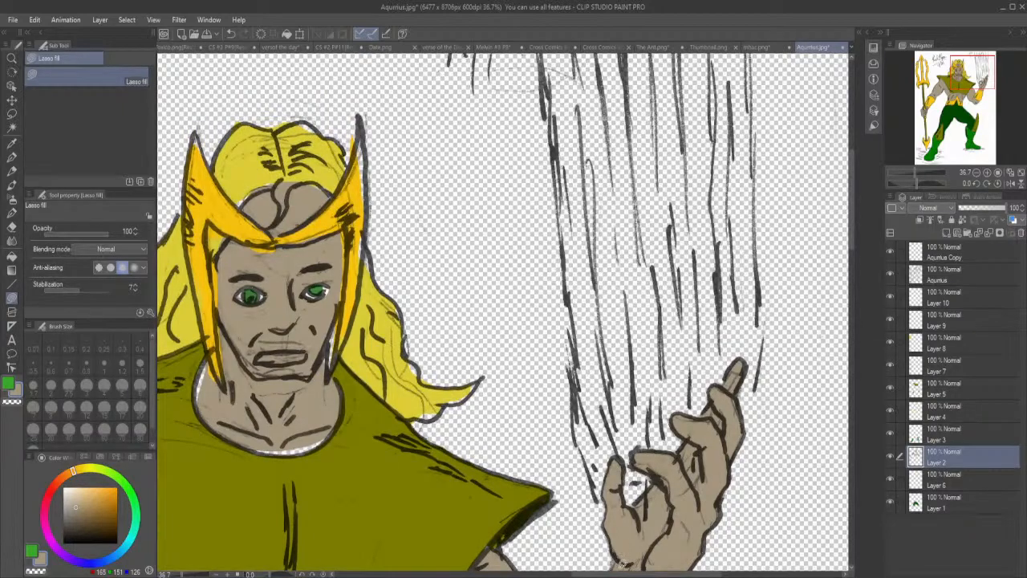
drag(616, 574, 559, 572)
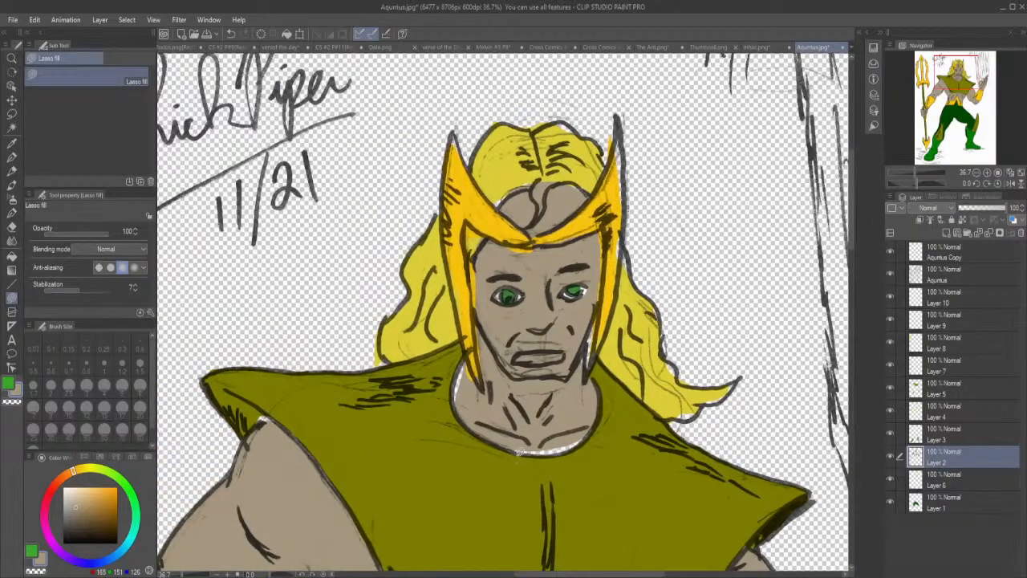
mouse_move(527, 438)
mouse_down()
mouse_move(514, 441)
mouse_move(520, 452)
mouse_move(556, 451)
mouse_move(594, 426)
mouse_move(539, 429)
mouse_up()
mouse_move(464, 399)
mouse_down()
mouse_move(456, 411)
mouse_move(467, 353)
mouse_move(485, 387)
mouse_move(466, 397)
mouse_up()
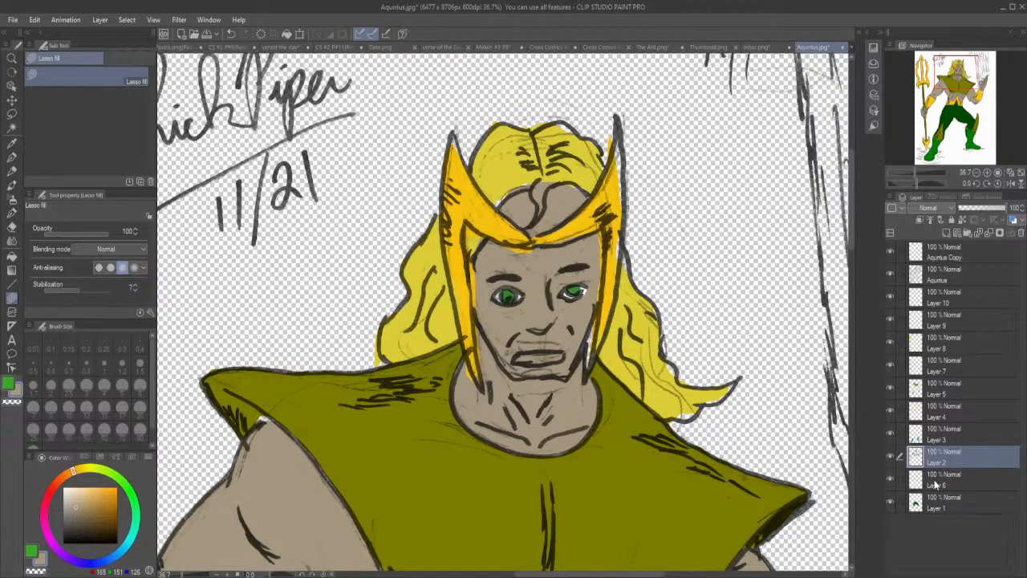
Make Layer 6 active, toggle its visibility to check its contents, and erase the yellow overspill around the hair's outline.
click(902, 480)
click(891, 479)
click(890, 479)
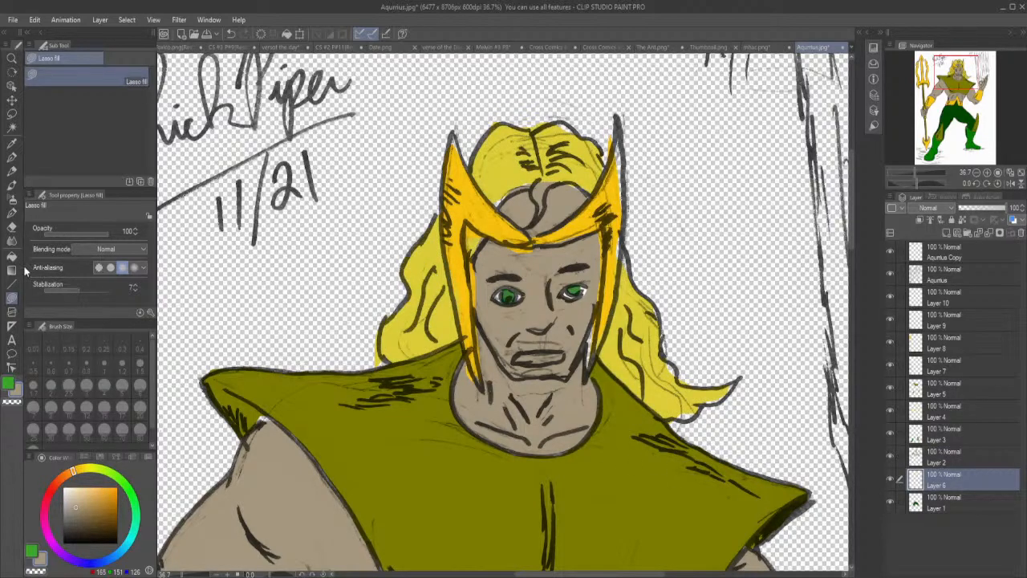
click(13, 227)
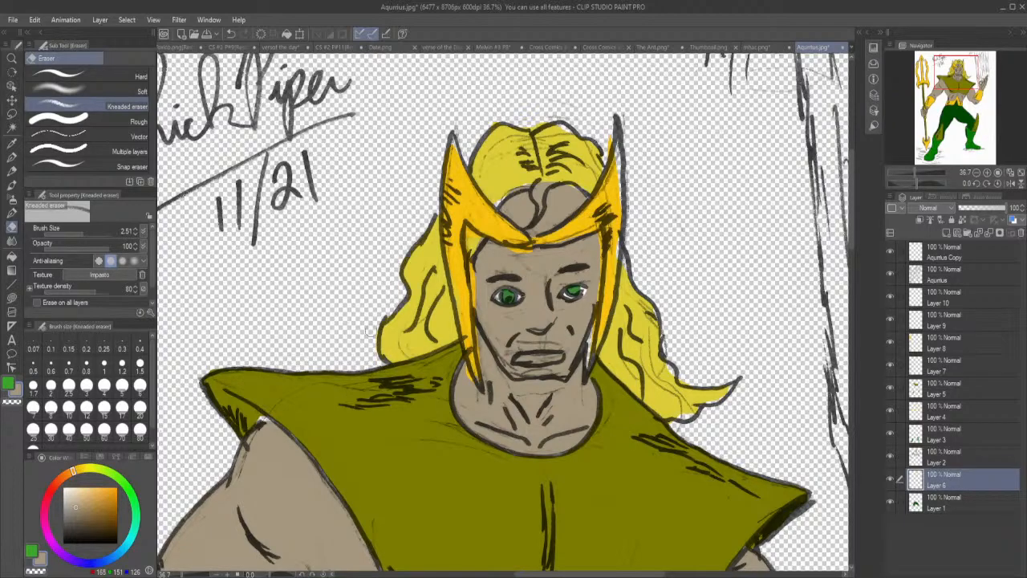
drag(530, 119, 493, 119)
drag(558, 186, 574, 192)
drag(669, 369, 681, 375)
mouse_move(667, 421)
mouse_down()
mouse_move(673, 427)
mouse_move(662, 427)
mouse_up()
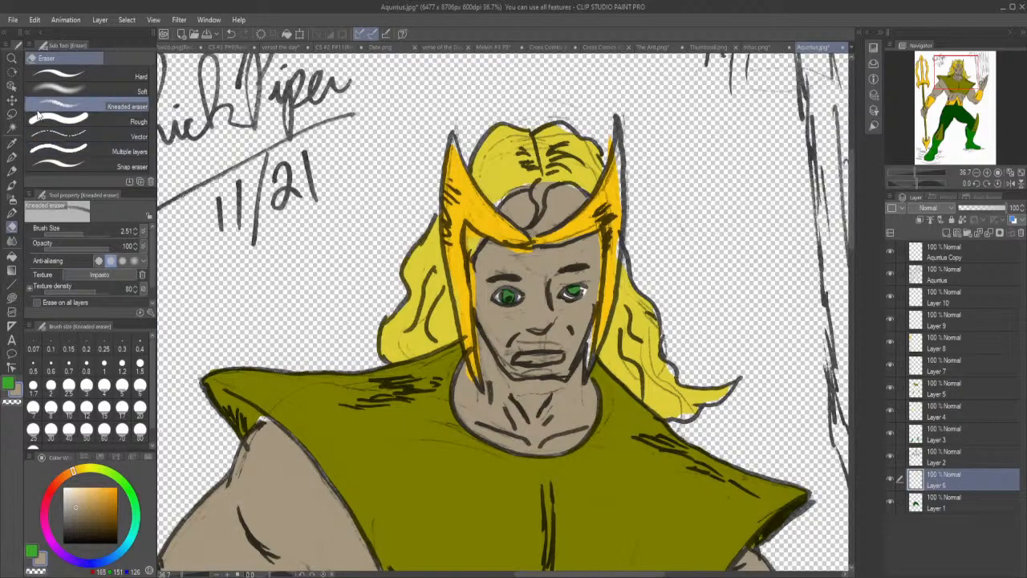
Pick up the hair's yellow and lasso-fill the small curled lock at the forehead parting on Layer 6.
click(12, 141)
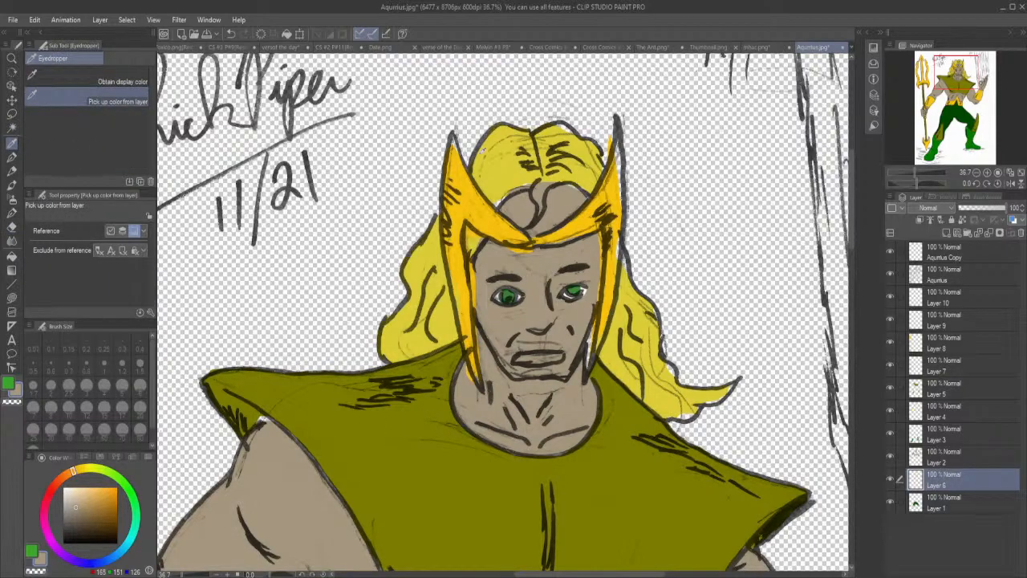
click(514, 173)
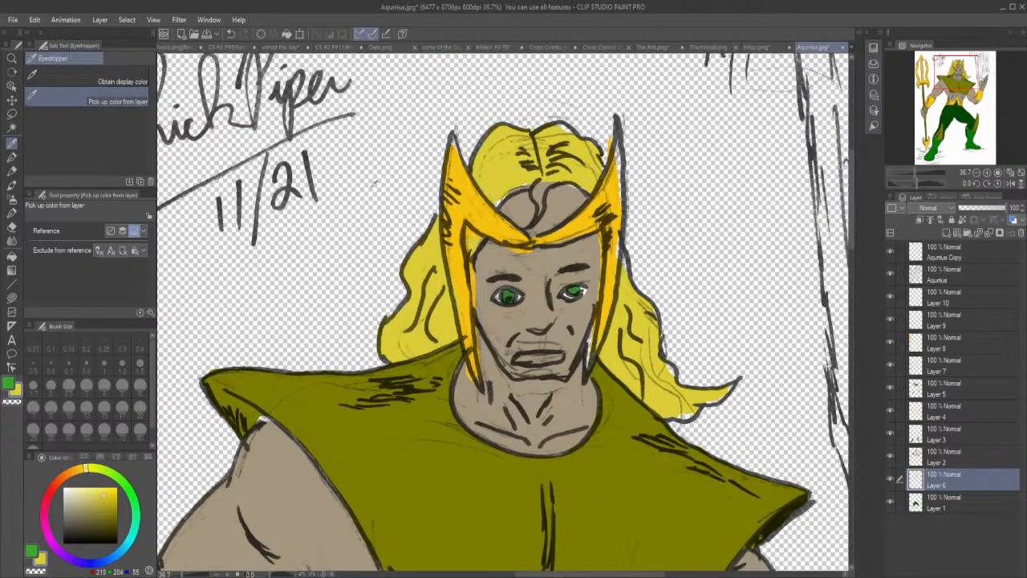
click(12, 297)
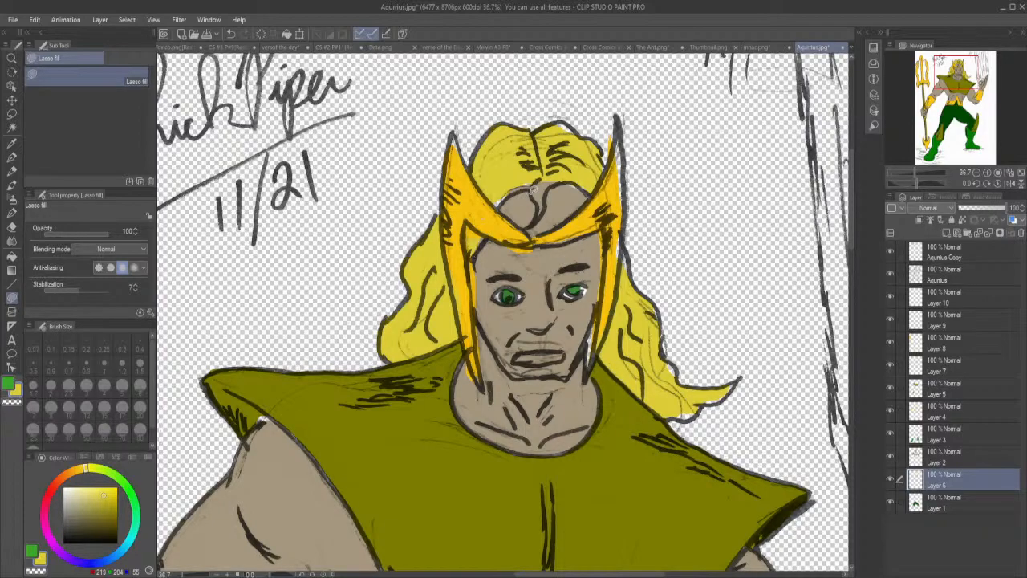
mouse_move(533, 184)
mouse_down()
mouse_move(538, 218)
mouse_move(562, 177)
mouse_move(539, 165)
mouse_up()
On Layer 2, erase the skin tone covering the curled hair lock and the hairline at the parting.
click(951, 455)
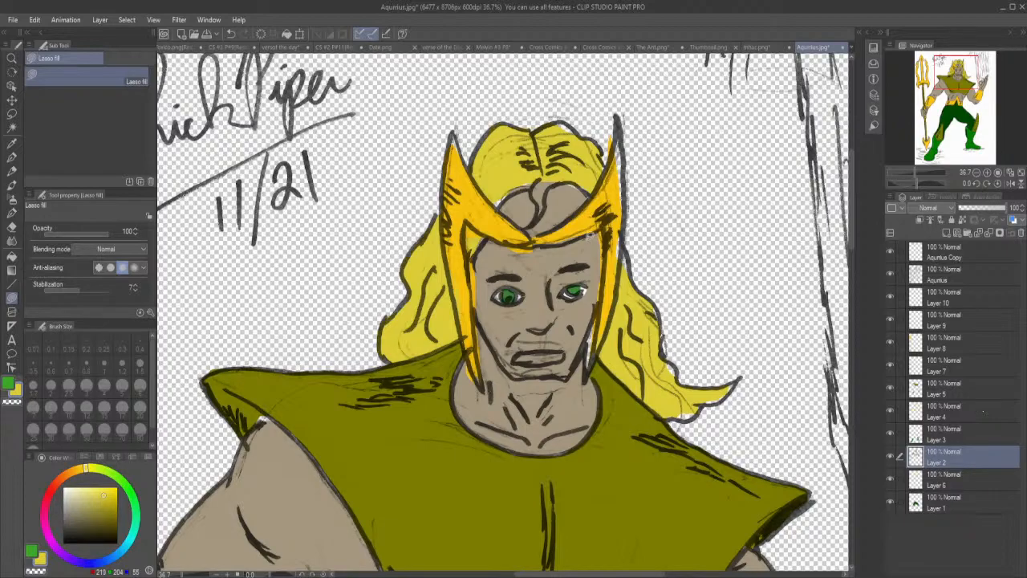
click(12, 229)
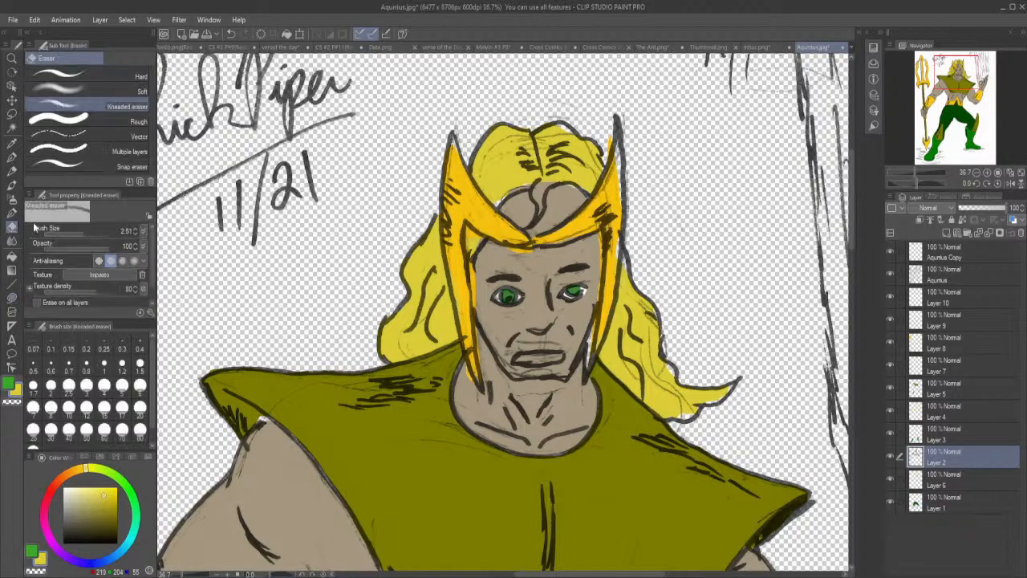
mouse_move(538, 210)
mouse_down()
mouse_move(536, 184)
mouse_move(551, 177)
mouse_move(504, 189)
mouse_move(526, 179)
mouse_up()
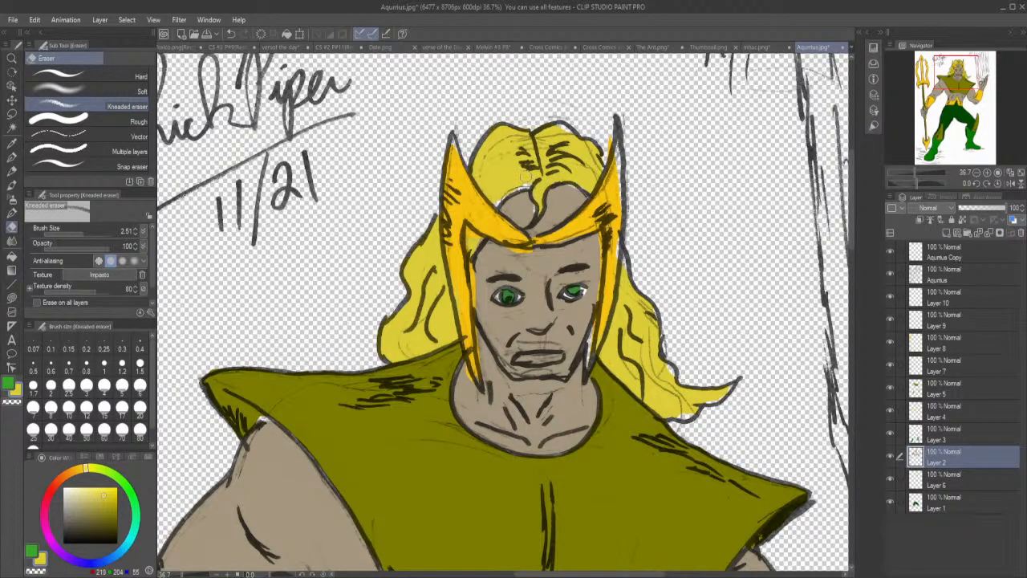
On Layer 6, lasso-fill the yellow gaps at the flowing hair tip, beside the jaw, at the crown and along the parting.
click(949, 480)
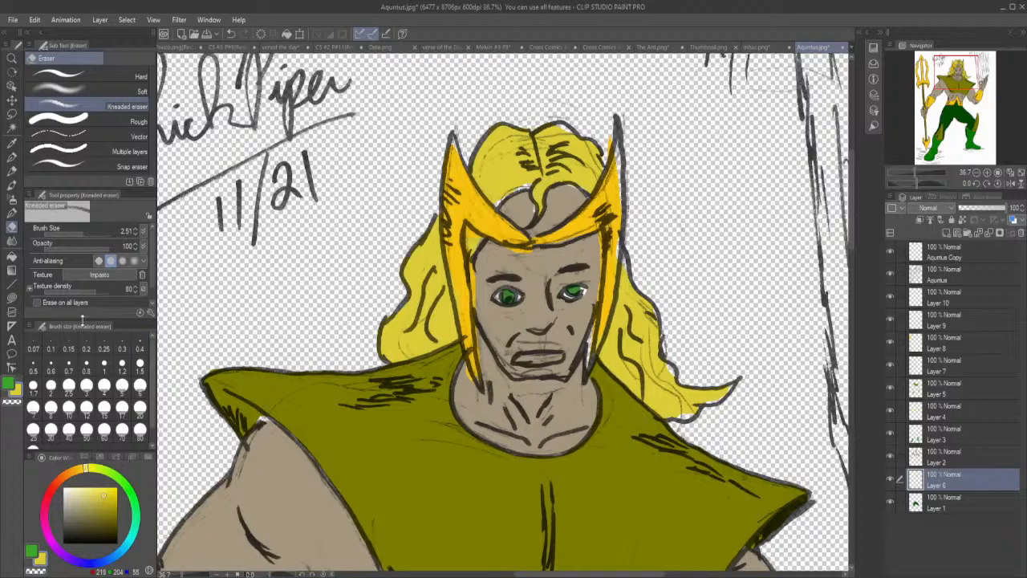
click(13, 299)
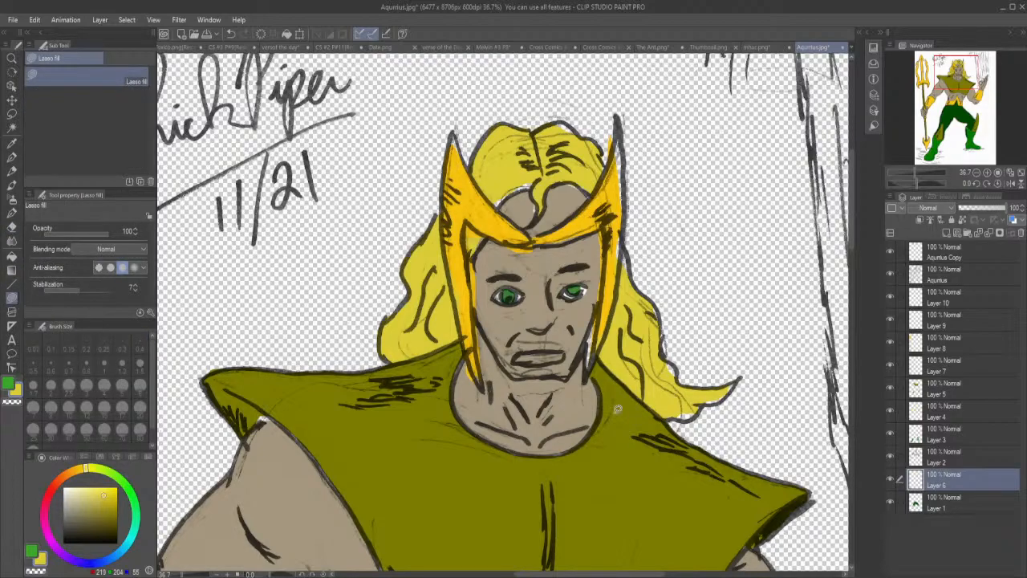
mouse_move(671, 413)
mouse_down()
mouse_move(702, 390)
mouse_move(711, 400)
mouse_move(740, 379)
mouse_move(699, 382)
mouse_up()
mouse_move(595, 348)
mouse_down()
mouse_move(597, 312)
mouse_move(594, 342)
mouse_up()
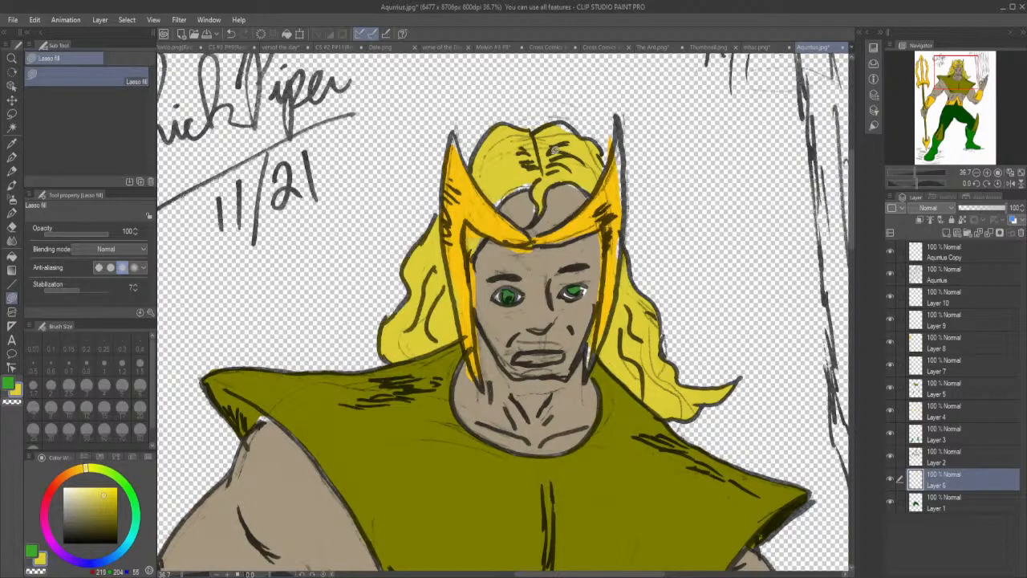
mouse_move(533, 184)
mouse_down()
mouse_move(496, 207)
mouse_move(528, 164)
mouse_move(543, 169)
mouse_up()
On Layer 2, pick up the neck's skin tone and lasso-fill the gaps in the forehead beside the curled hair lock.
click(948, 456)
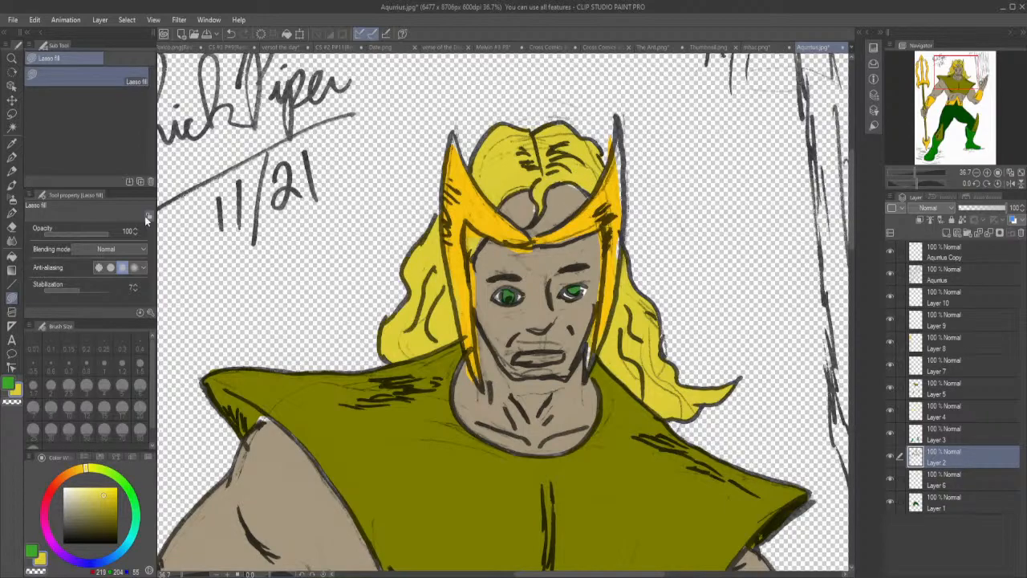
click(11, 143)
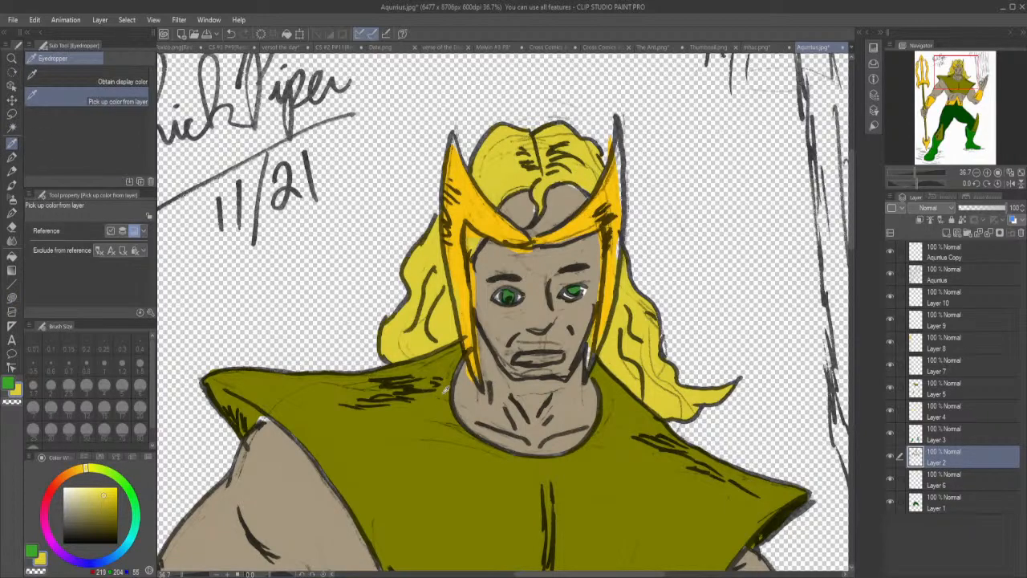
click(469, 391)
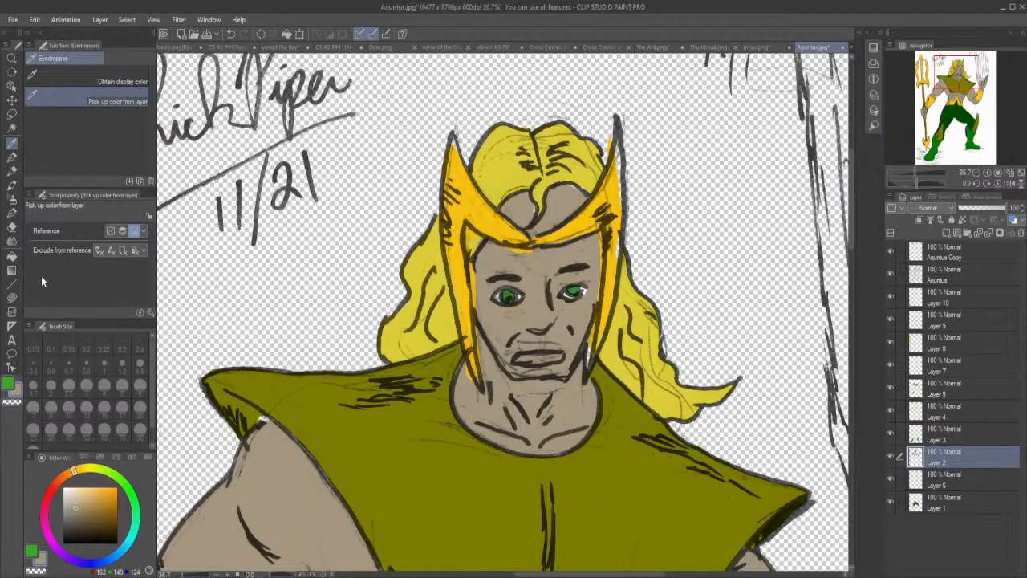
click(11, 285)
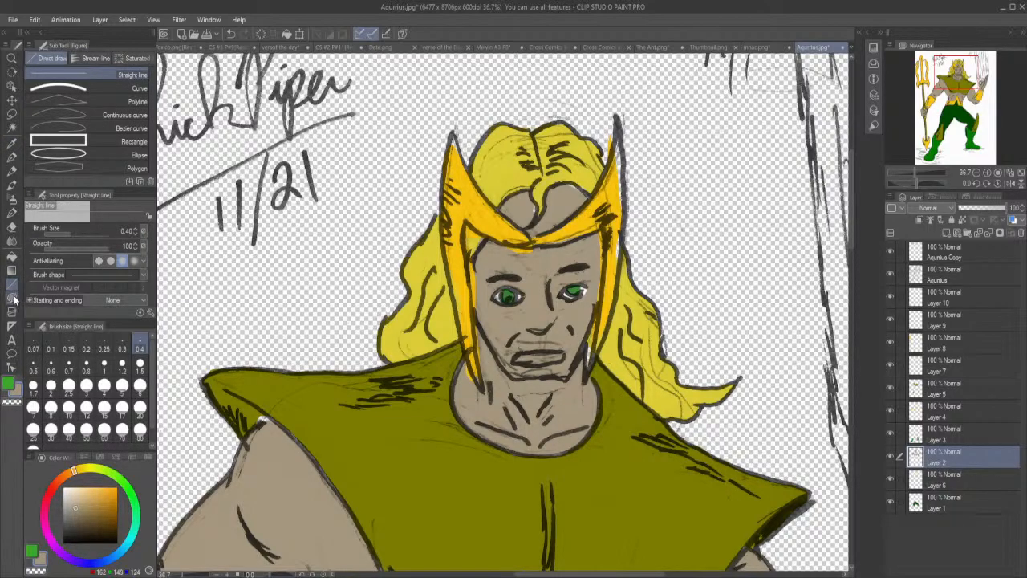
click(12, 298)
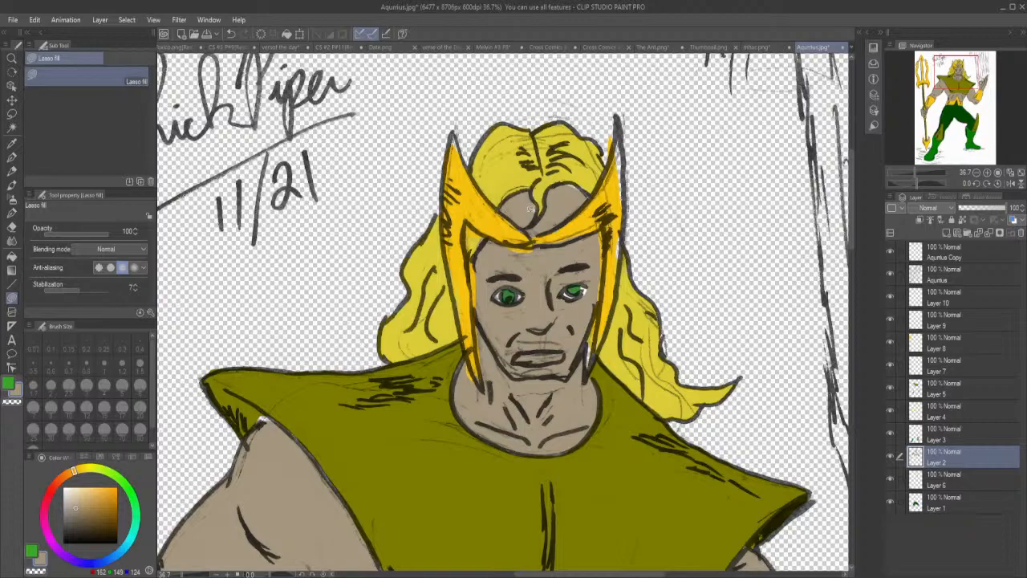
mouse_move(569, 190)
mouse_down()
mouse_move(560, 194)
mouse_move(591, 195)
mouse_move(558, 183)
mouse_up()
Toggle Layer 2's visibility to check which parts of the figure it contains.
click(938, 506)
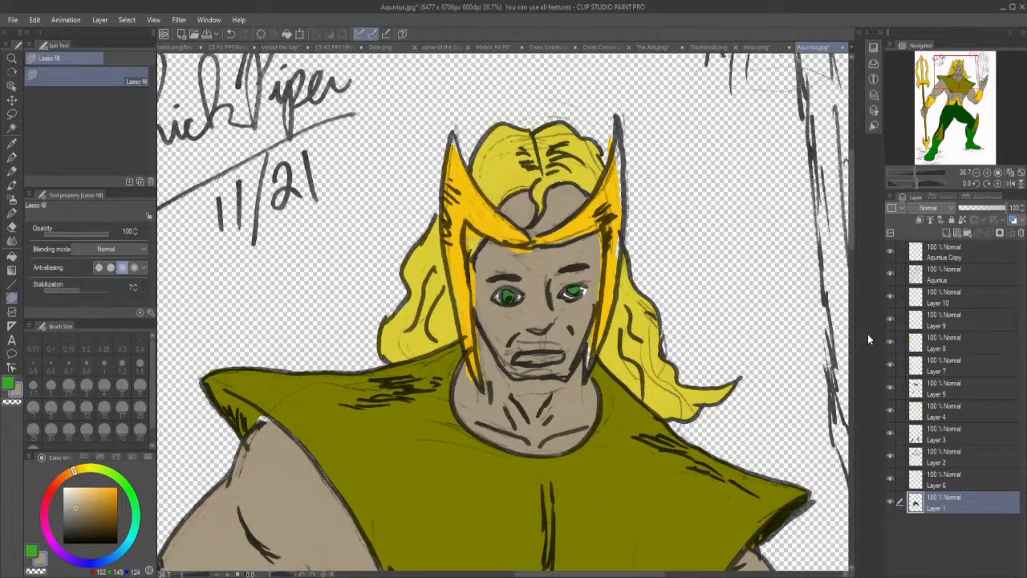
click(935, 461)
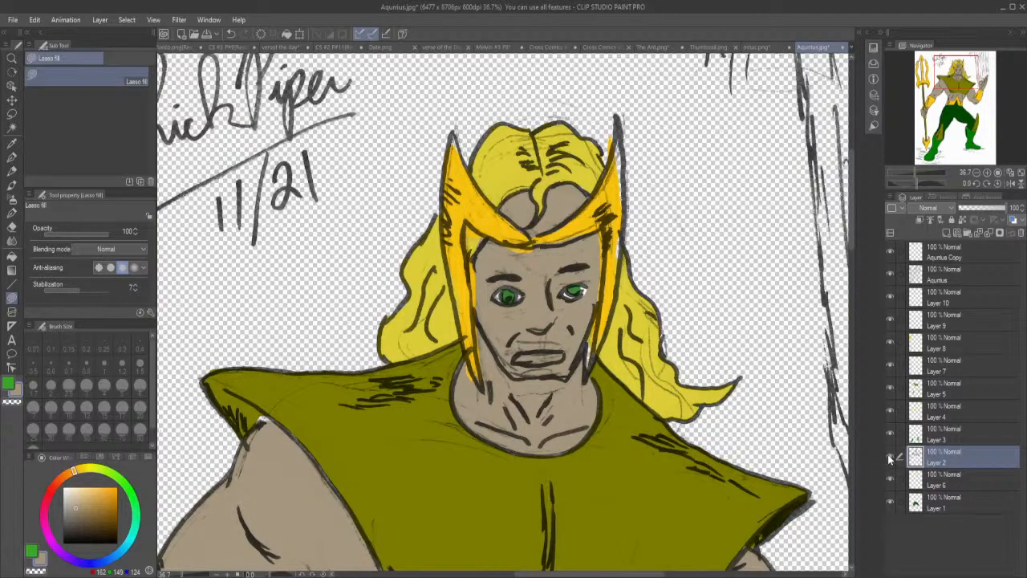
click(887, 455)
click(887, 455)
On Layer 1, pick up the trousers' dark green and lasso-fill the gaps beside the shin guard, knee, inner thighs and boot edges.
click(936, 504)
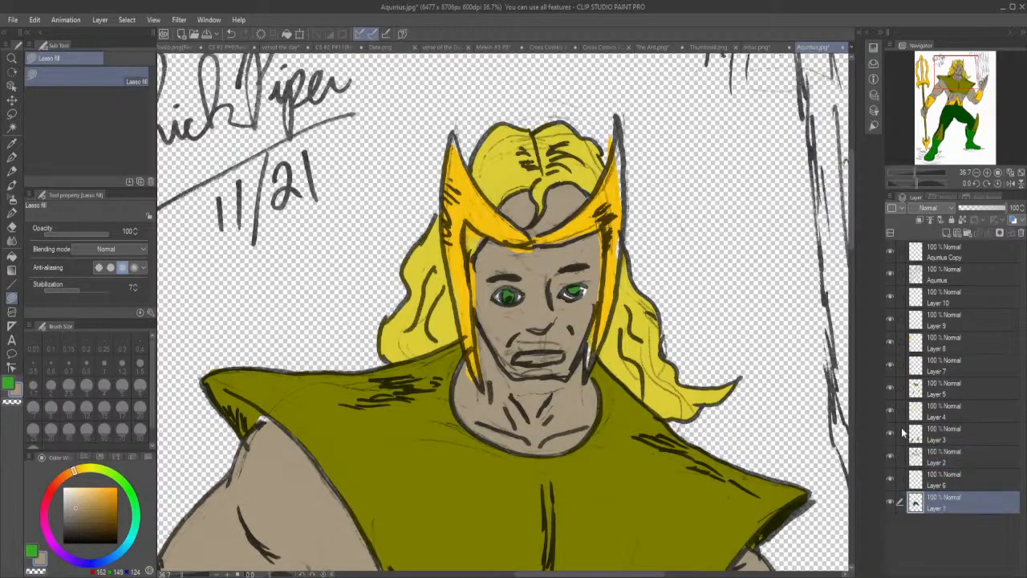
drag(853, 235, 861, 395)
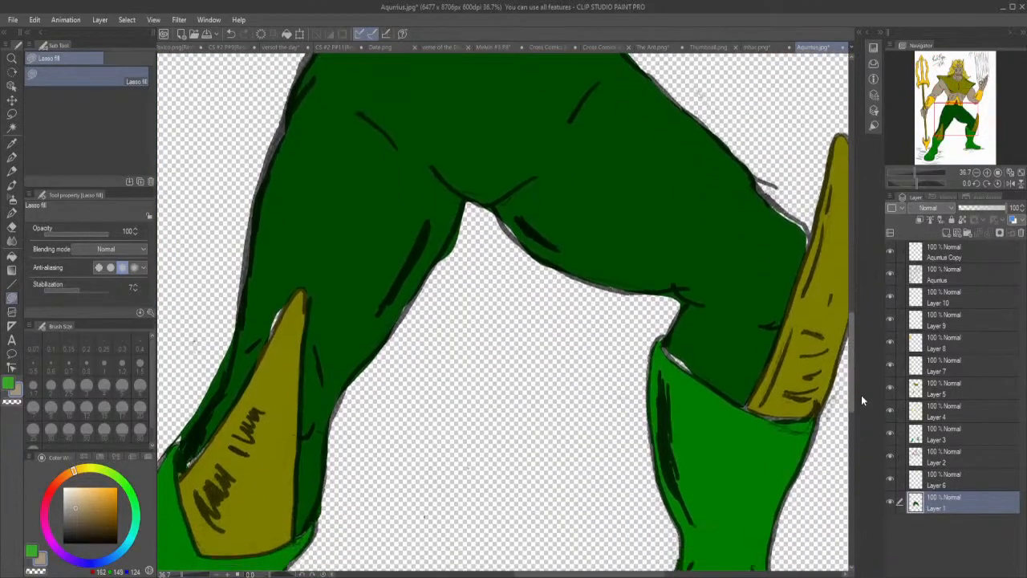
click(12, 143)
click(371, 245)
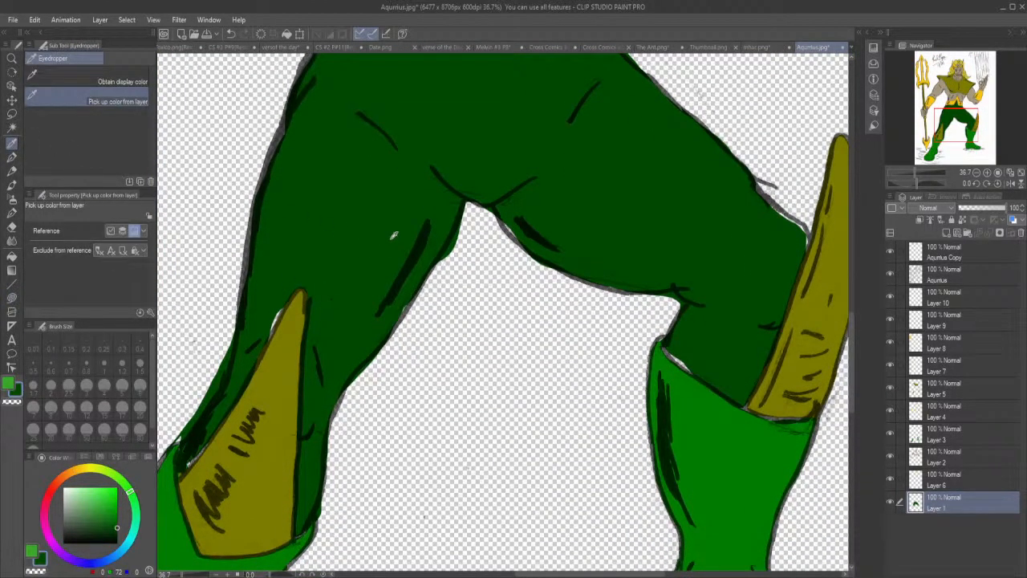
click(12, 297)
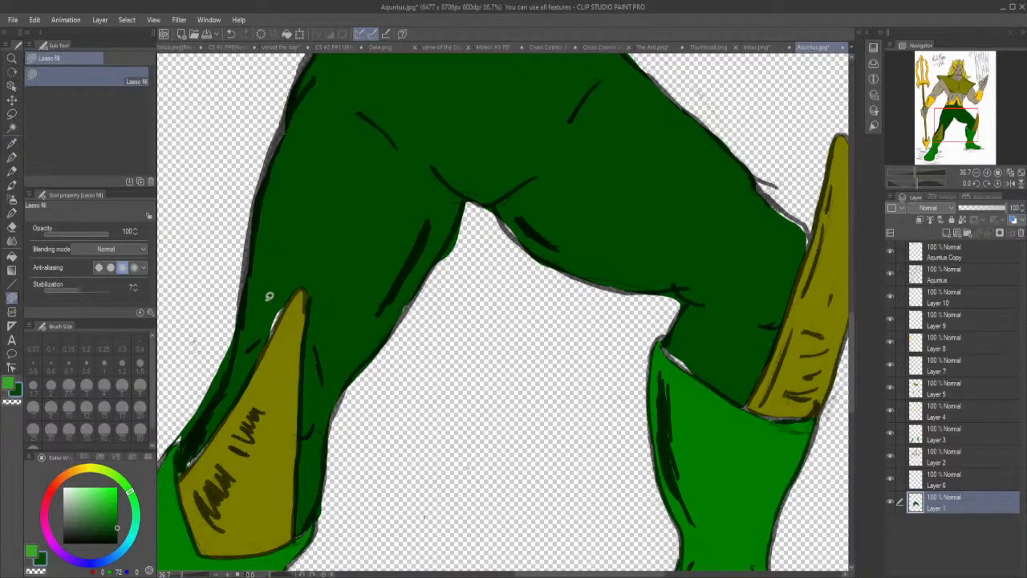
mouse_move(269, 305)
mouse_down()
mouse_move(267, 337)
mouse_move(295, 292)
mouse_up()
mouse_move(698, 370)
mouse_down()
mouse_move(671, 354)
mouse_move(674, 338)
mouse_up()
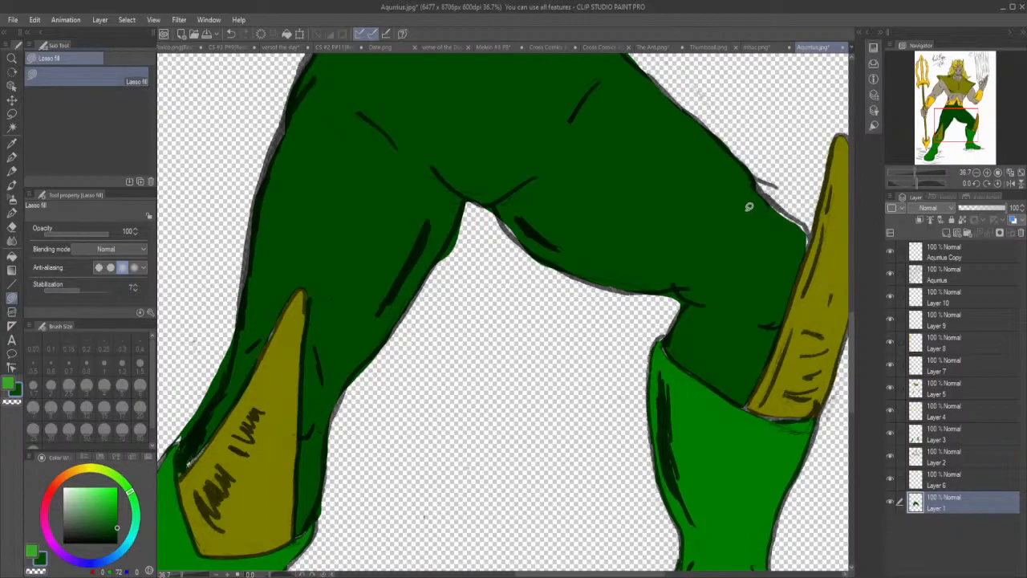
mouse_move(793, 242)
mouse_down()
mouse_move(803, 251)
mouse_move(810, 226)
mouse_move(758, 186)
mouse_up()
mouse_move(525, 233)
mouse_down()
mouse_move(505, 210)
mouse_move(466, 204)
mouse_up()
mouse_move(189, 444)
mouse_down()
mouse_move(195, 454)
mouse_move(206, 429)
mouse_move(178, 475)
mouse_move(197, 431)
mouse_up()
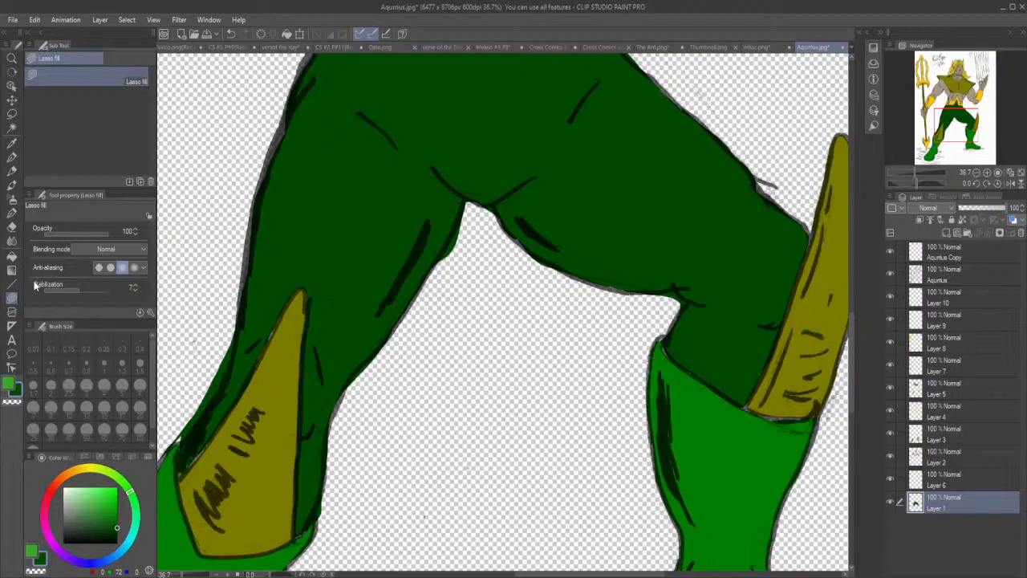
Erase the dark green overspill outside the leg outlines, at the crotch and at the hip below the belt on Layer 1.
click(12, 227)
mouse_move(186, 435)
mouse_down()
mouse_move(170, 447)
mouse_move(210, 392)
mouse_move(226, 331)
mouse_up()
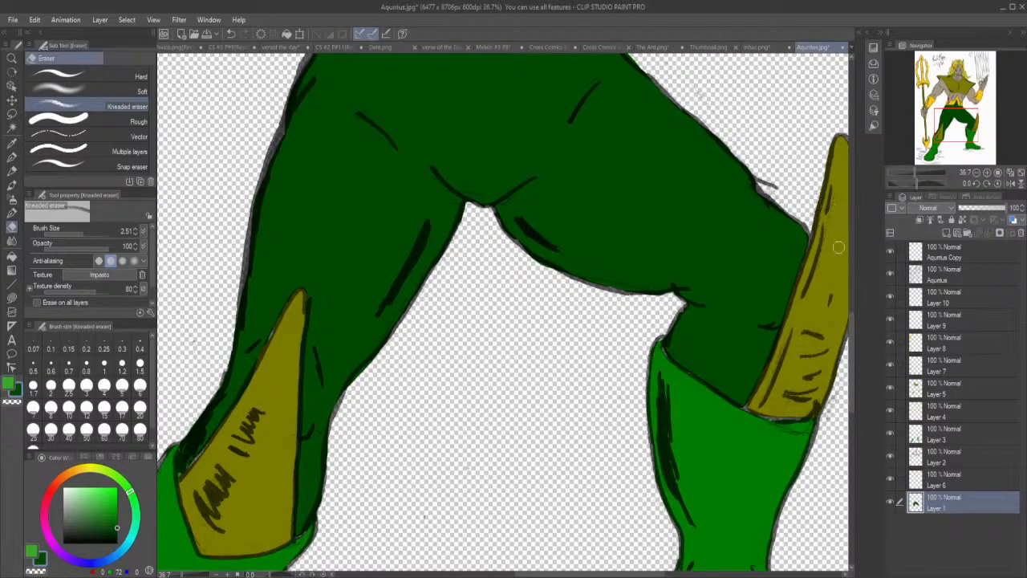
drag(855, 351, 856, 294)
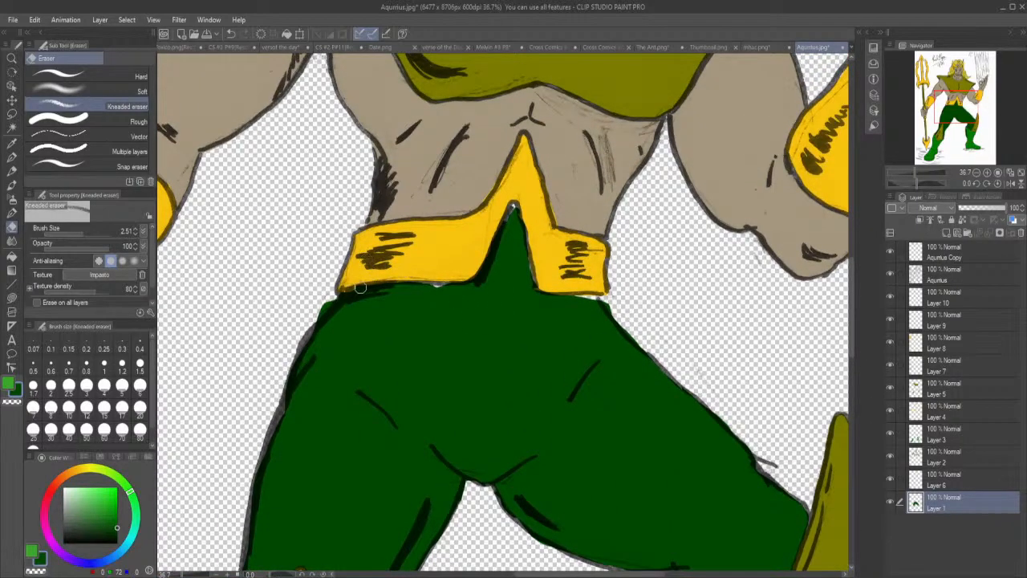
mouse_move(315, 315)
mouse_down()
mouse_move(332, 301)
mouse_move(323, 314)
mouse_up()
Lasso-fill the dark green gaps under the belt and at its central peak, and erase the overspill at the other hip.
click(13, 298)
mouse_move(418, 290)
mouse_down()
mouse_move(459, 283)
mouse_move(418, 289)
mouse_up()
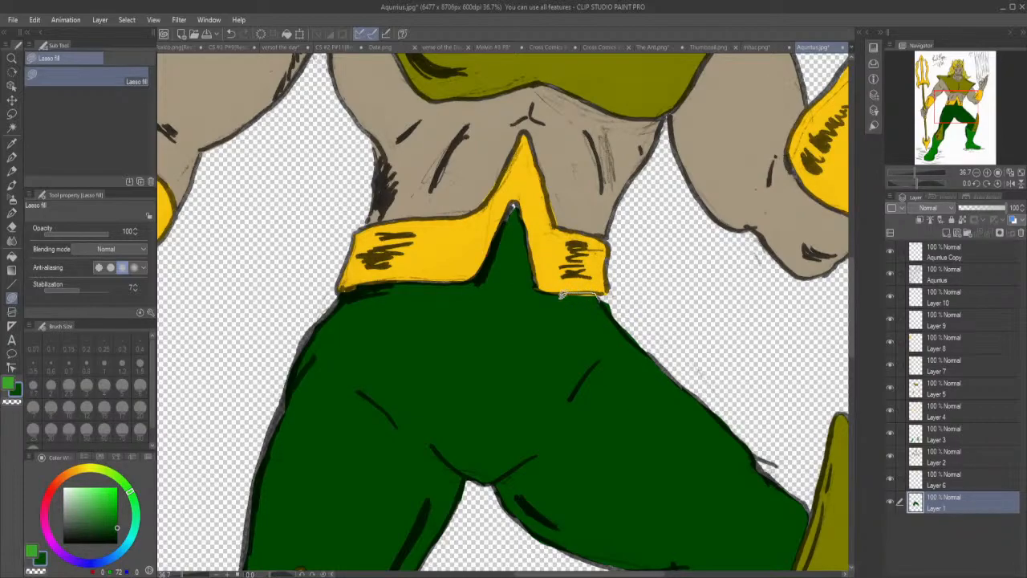
mouse_move(505, 230)
mouse_down()
mouse_move(519, 205)
mouse_move(525, 229)
mouse_up()
click(12, 227)
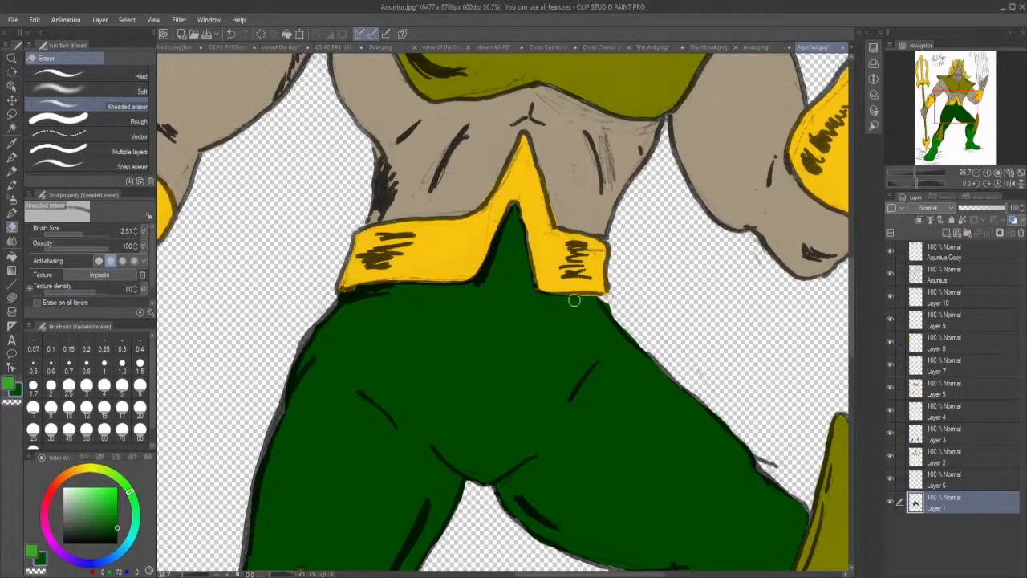
drag(609, 300, 616, 311)
On the line-art layer below the copy, erase the stray sketch lines around the abdomen's muscle strokes.
click(942, 270)
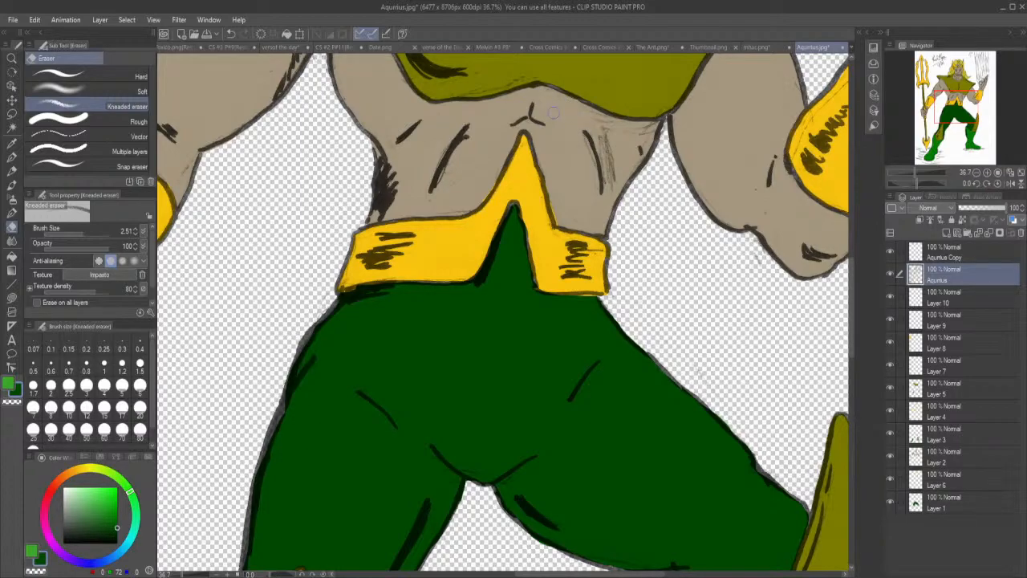
mouse_move(606, 181)
mouse_down()
mouse_move(608, 152)
mouse_move(610, 172)
mouse_move(603, 142)
mouse_move(646, 139)
mouse_up()
drag(590, 163, 577, 135)
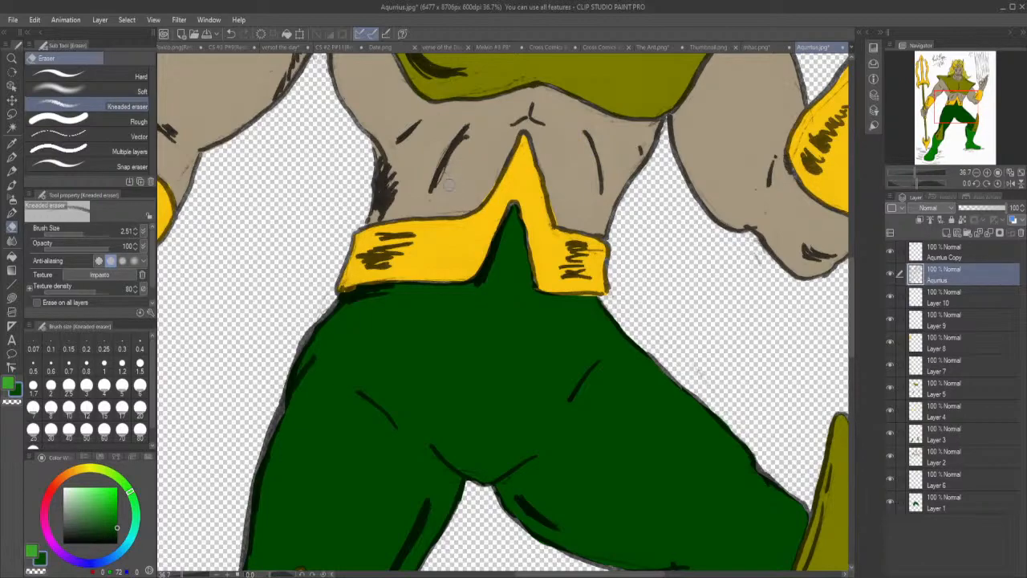
drag(440, 191, 468, 150)
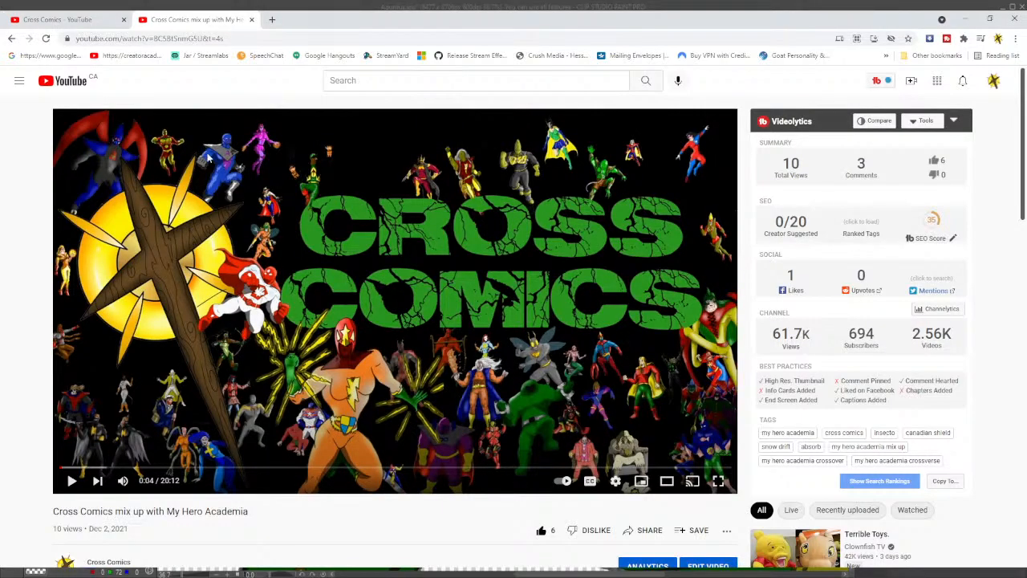
In the browser, reload the Cross Comics community page, check its universe poll, view the video page and return to the drawing.
click(99, 23)
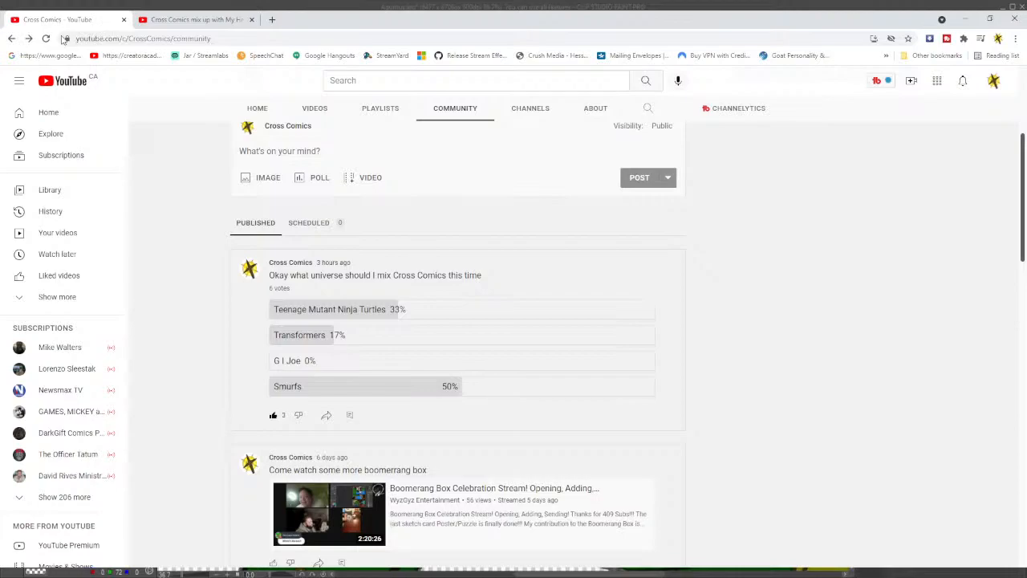
click(47, 38)
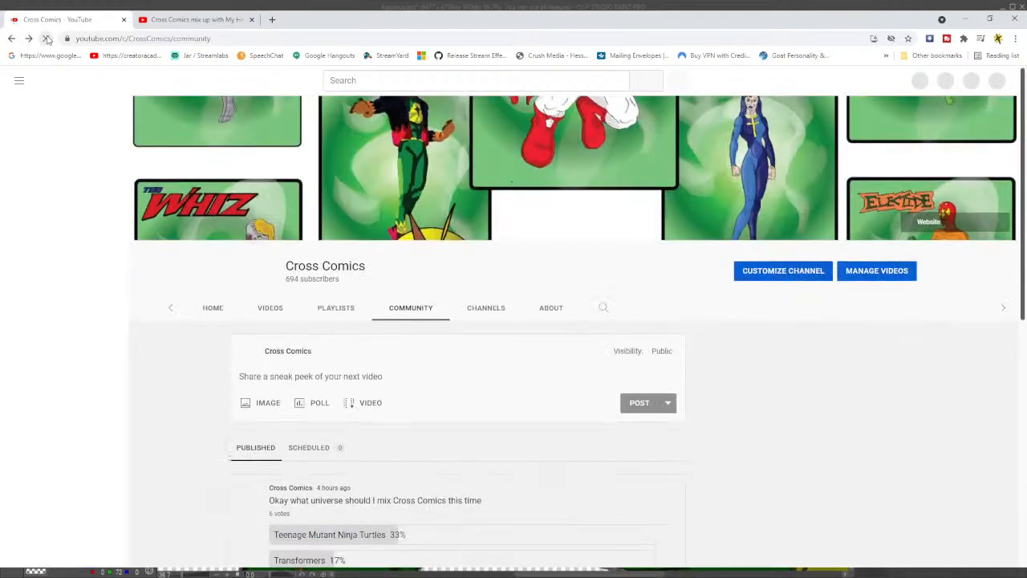
scroll(441, 395, down, 2)
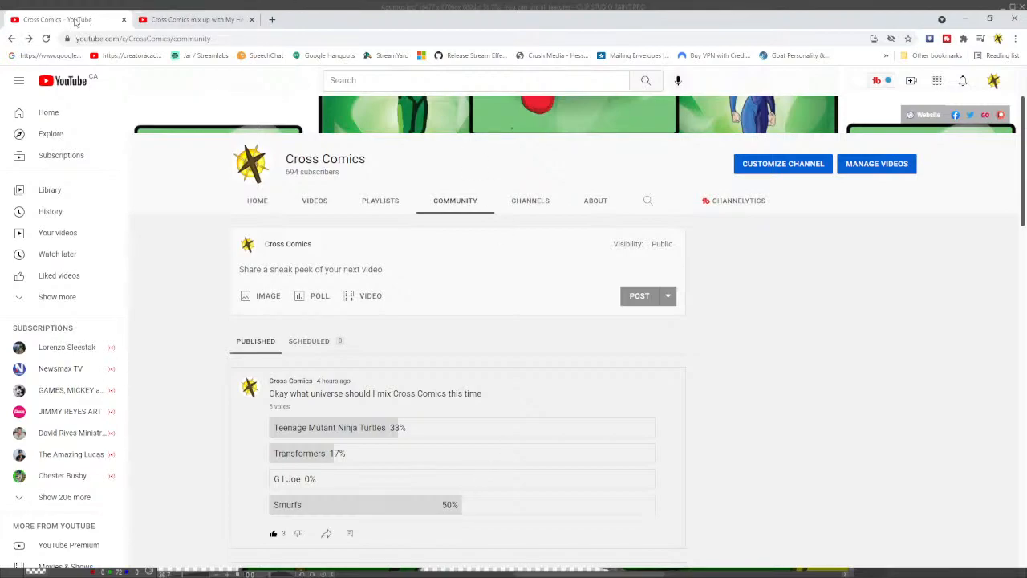
click(191, 18)
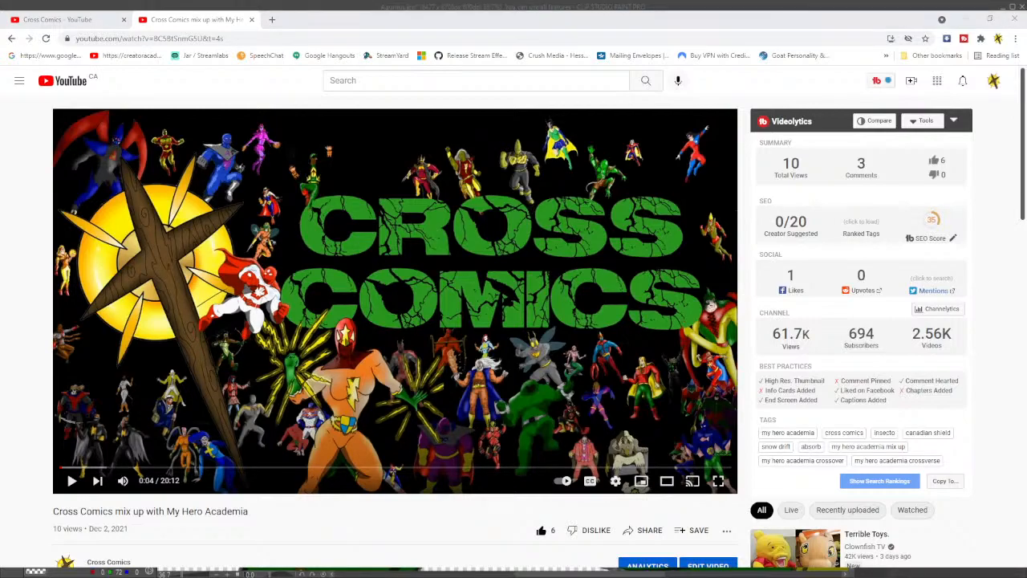
key(alt+Tab)
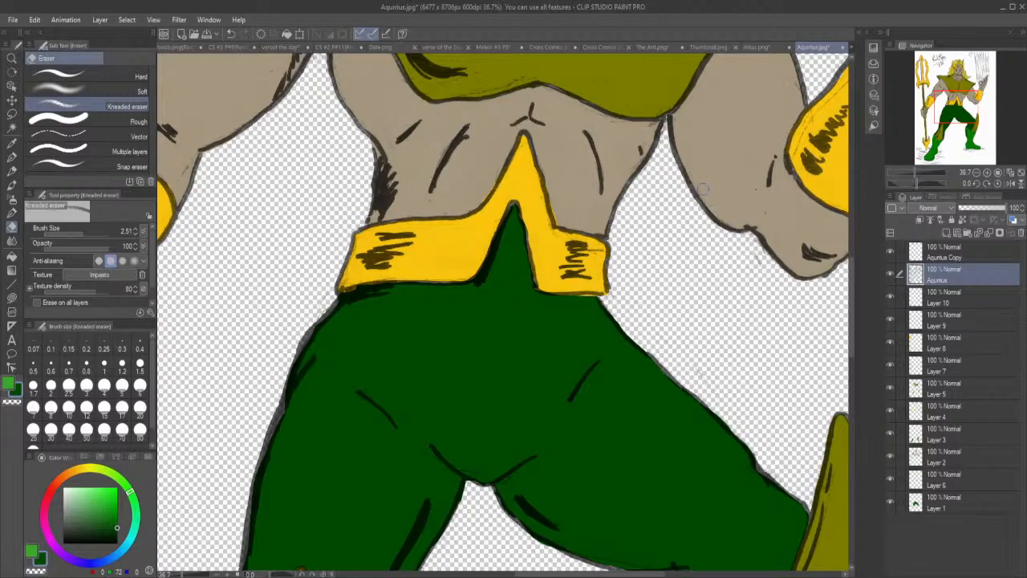
Erase stray sketch marks by the forearm cuff, and with the eraser at size 1.17 clear the dark shading inside the pointed shoulder.
drag(795, 156, 811, 114)
drag(851, 307, 856, 260)
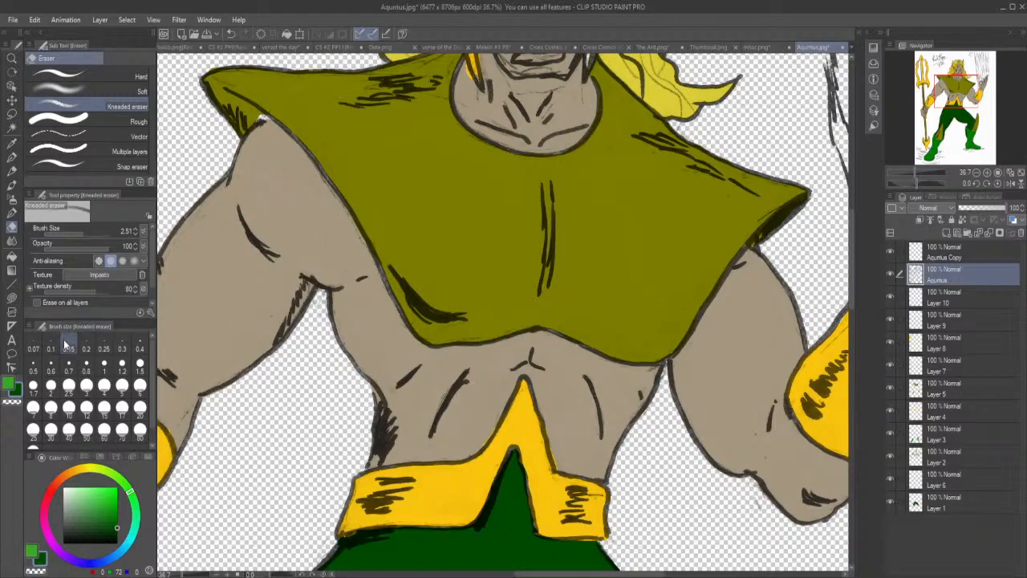
drag(82, 230, 80, 229)
mouse_move(755, 244)
mouse_down()
mouse_move(792, 206)
mouse_move(783, 215)
mouse_up()
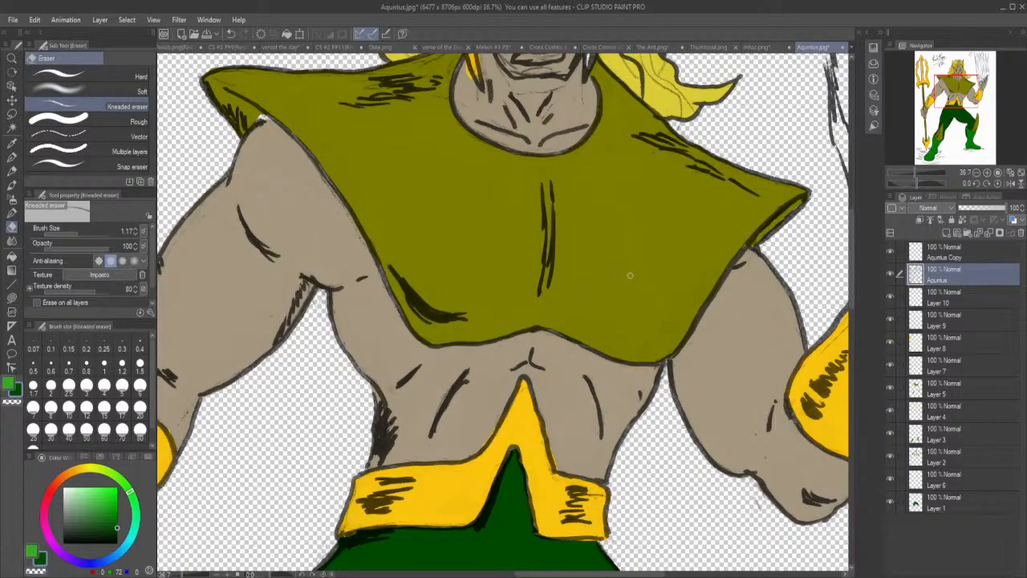
Erase the stray sketch lines on the neck and around the mouth on the line-art layer.
drag(849, 249, 849, 228)
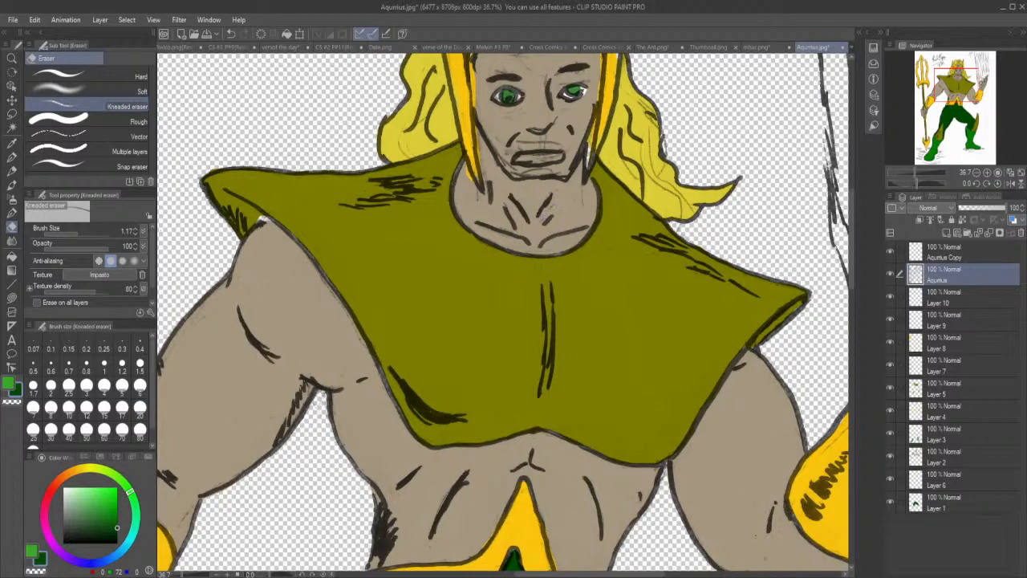
drag(586, 205, 582, 188)
drag(851, 267, 851, 243)
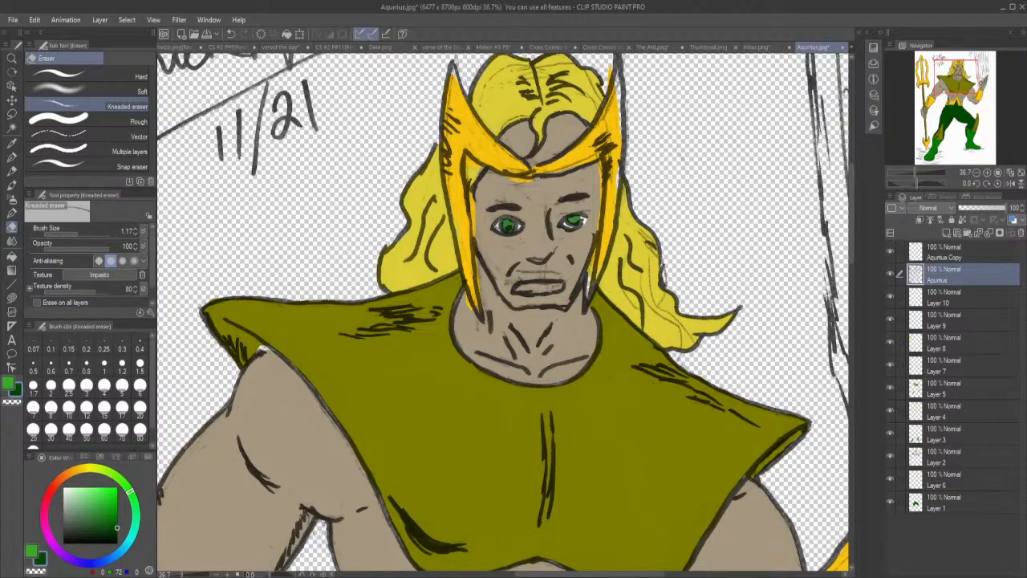
mouse_move(528, 274)
mouse_down()
mouse_move(549, 274)
mouse_move(506, 285)
mouse_move(528, 272)
mouse_up()
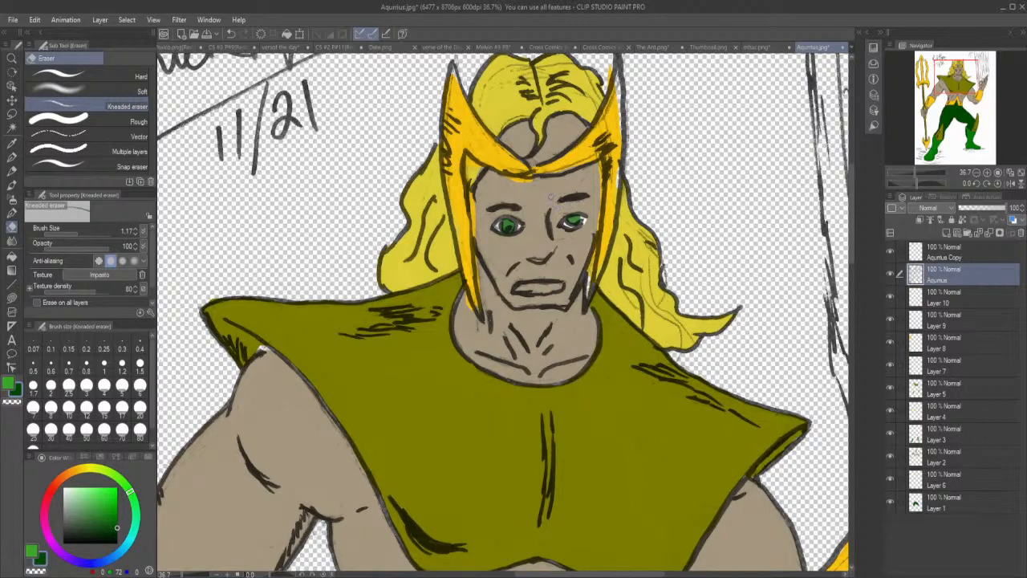
Erase the rough sketch lines along the helmet's brow edge, horn and side piece.
drag(542, 171, 590, 158)
drag(595, 131, 618, 83)
drag(605, 135, 607, 130)
drag(612, 187, 615, 172)
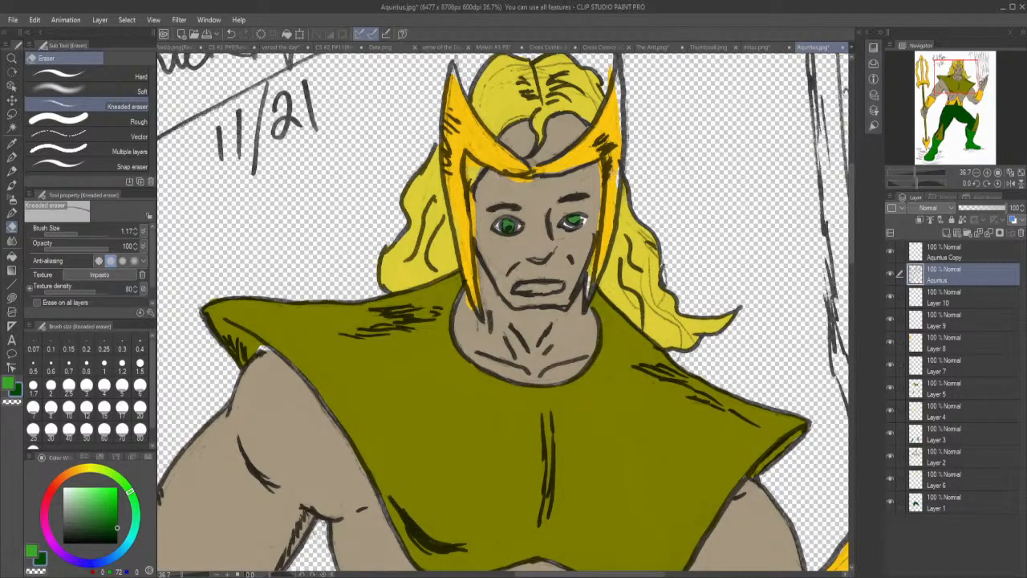
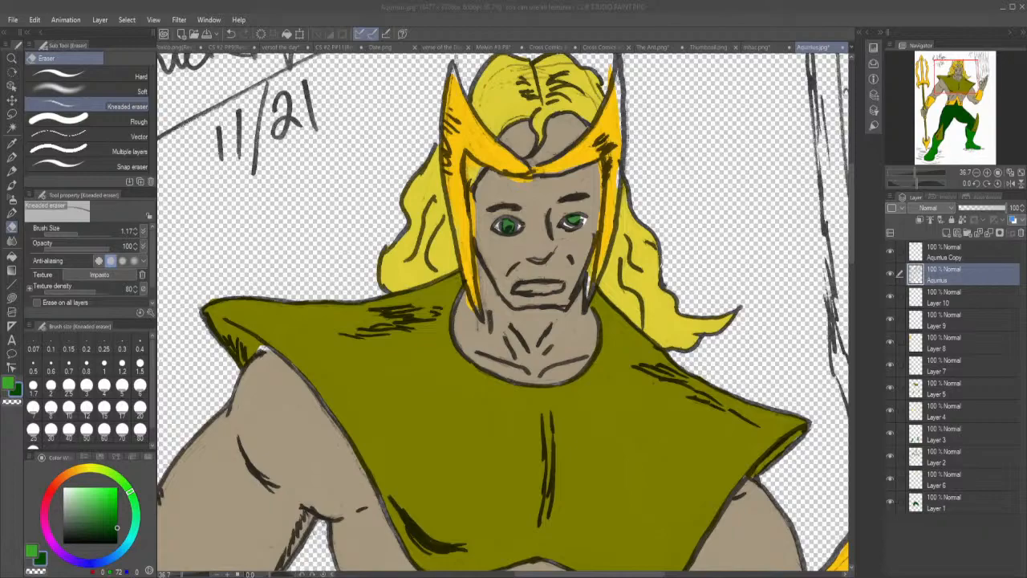
Erase the stray sketch lines in the hair above the helmet on the line-art layer.
click(963, 5)
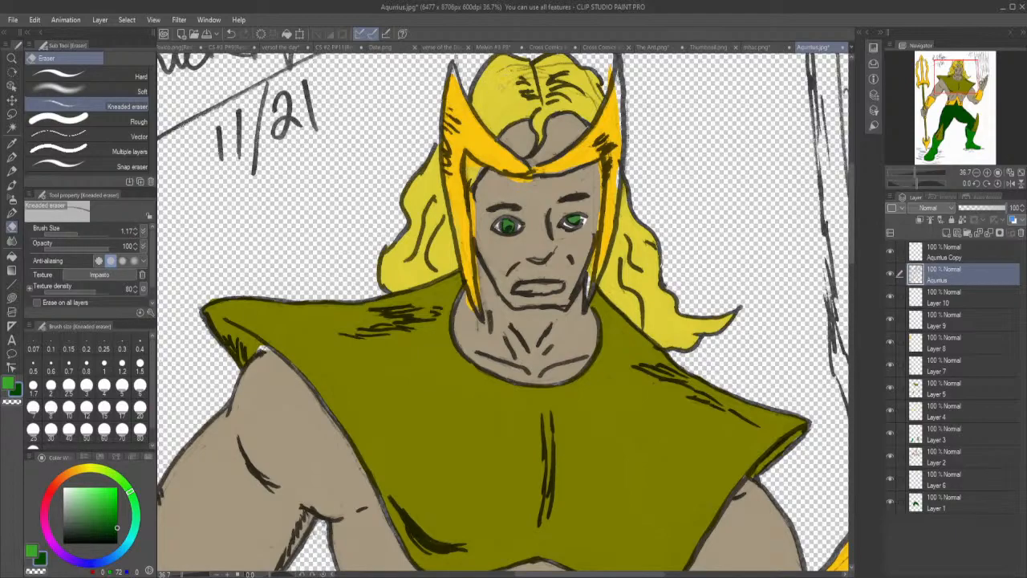
drag(511, 67, 527, 69)
mouse_move(595, 112)
mouse_down()
mouse_move(587, 72)
mouse_move(549, 65)
mouse_move(544, 77)
mouse_move(555, 80)
mouse_up()
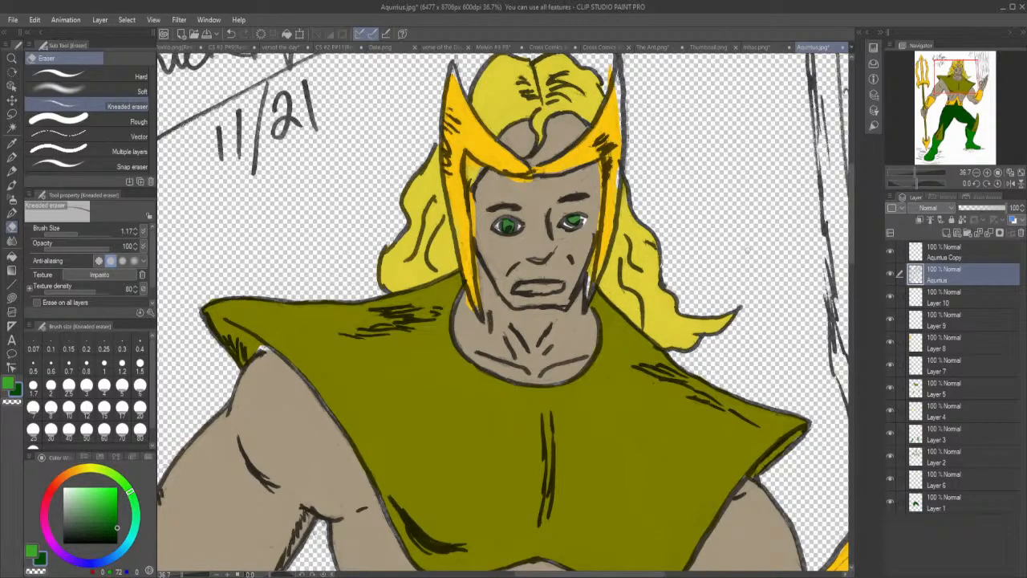
Examine the chest, legs, boots and the trident's lower end for leftover stray sketch marks.
drag(850, 237, 849, 258)
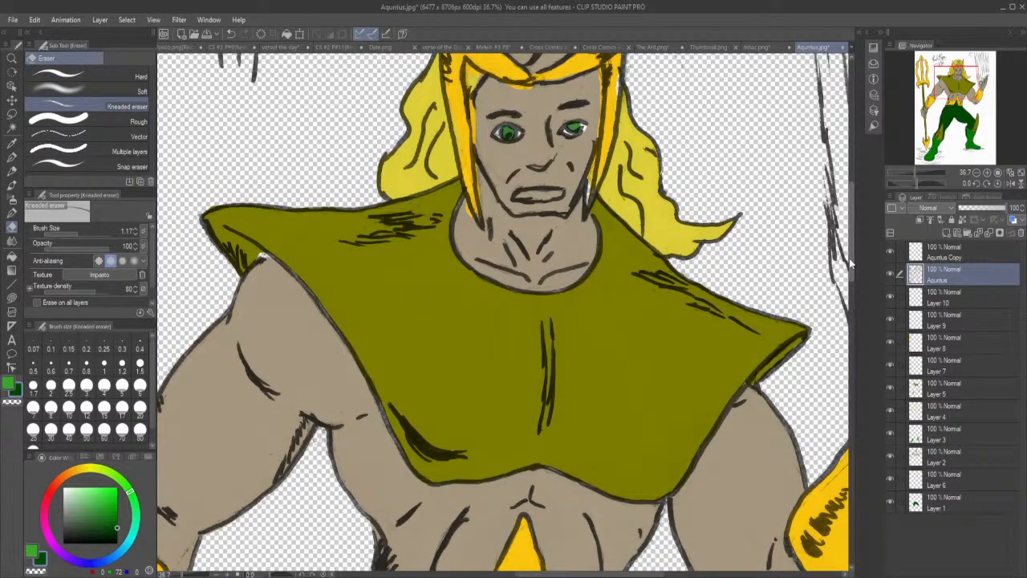
drag(850, 257, 864, 380)
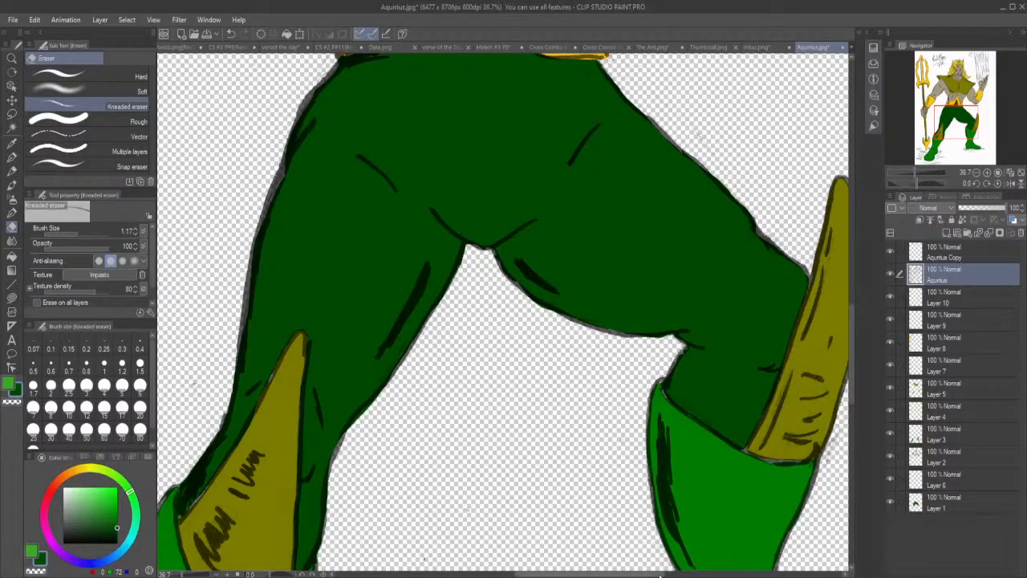
drag(630, 575, 691, 576)
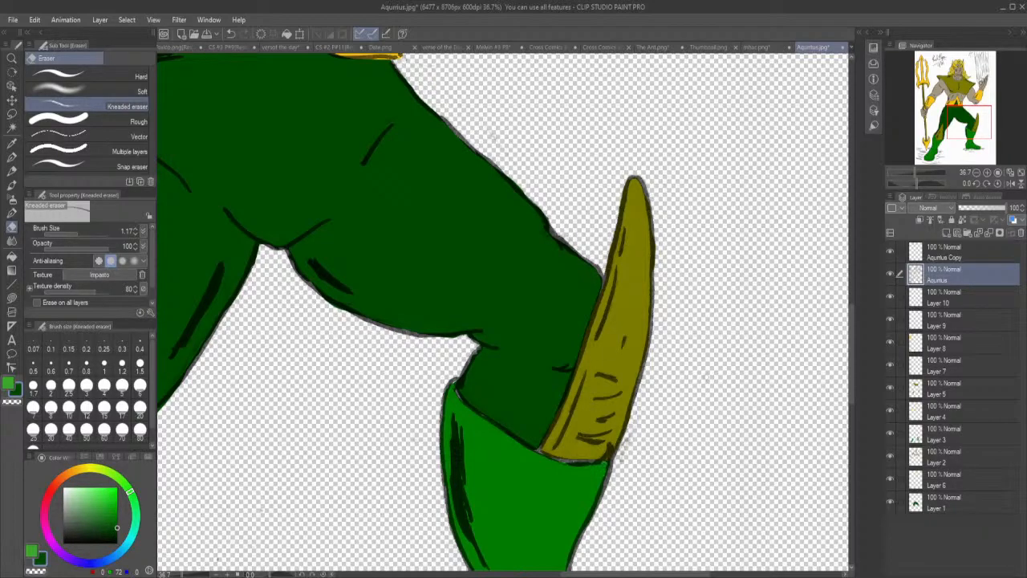
drag(851, 366, 867, 420)
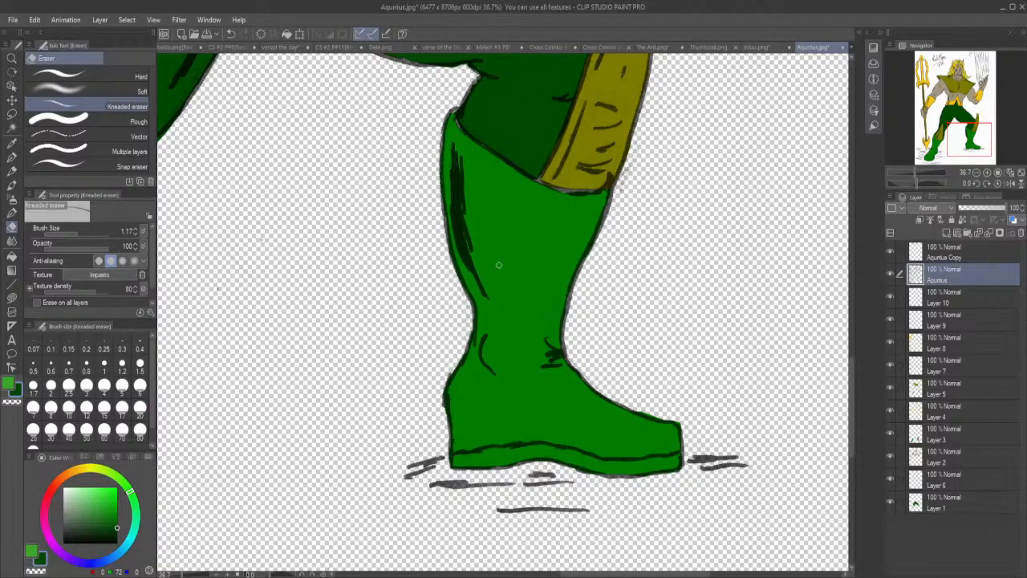
drag(608, 574, 484, 574)
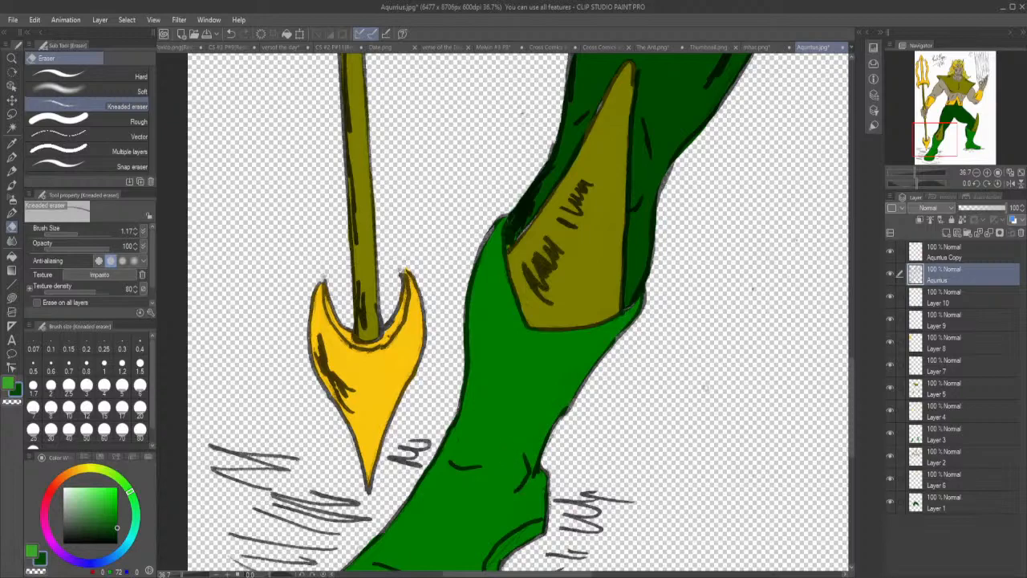
drag(852, 392, 852, 427)
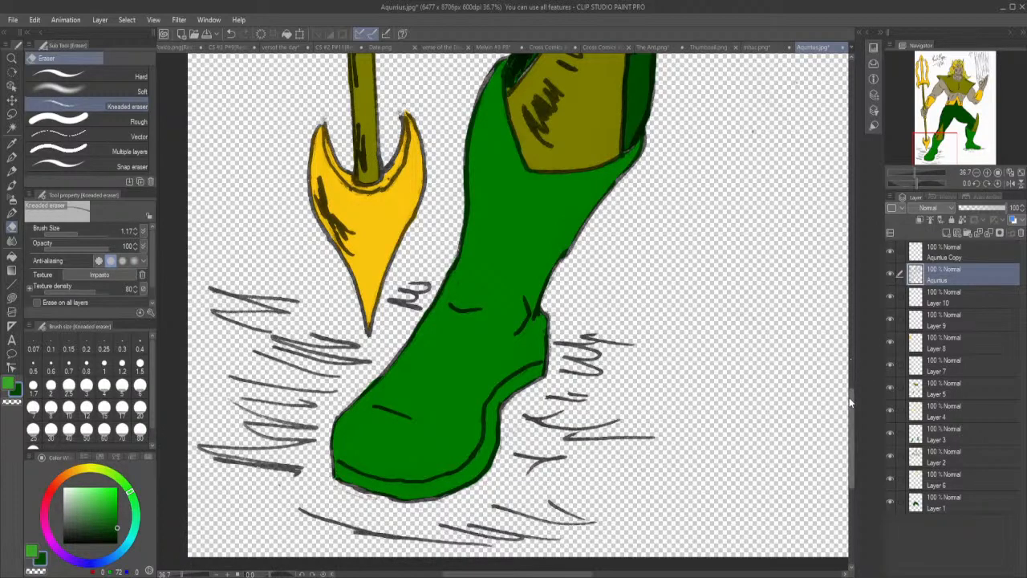
Erase the stray sketch lines on the fist gripping the trident and on the gold collar beneath it.
drag(850, 400, 856, 313)
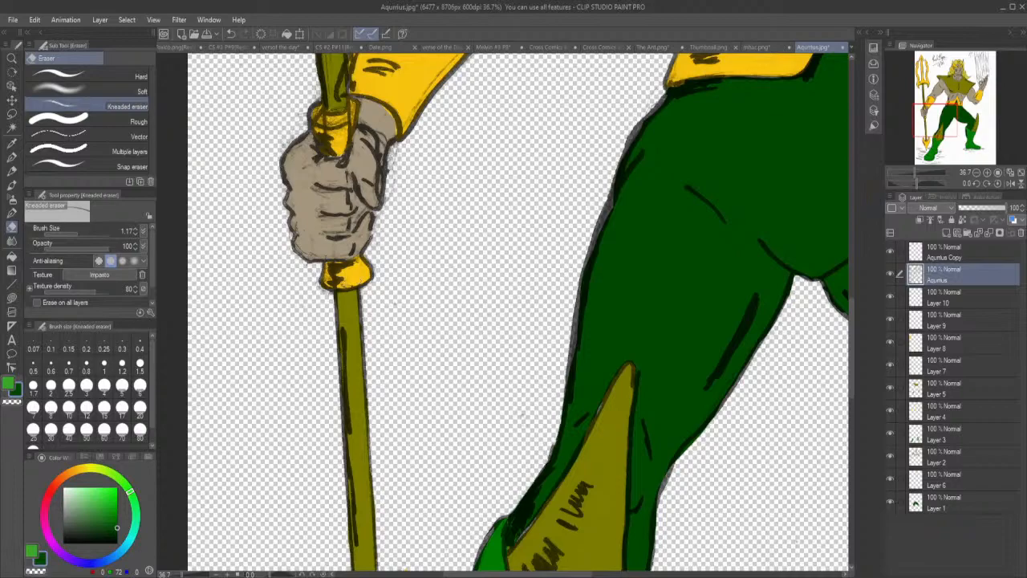
drag(342, 284, 360, 283)
mouse_move(326, 293)
mouse_down()
mouse_move(317, 286)
mouse_move(330, 294)
mouse_move(327, 266)
mouse_move(338, 279)
mouse_move(302, 250)
mouse_move(312, 249)
mouse_up()
drag(344, 222, 322, 217)
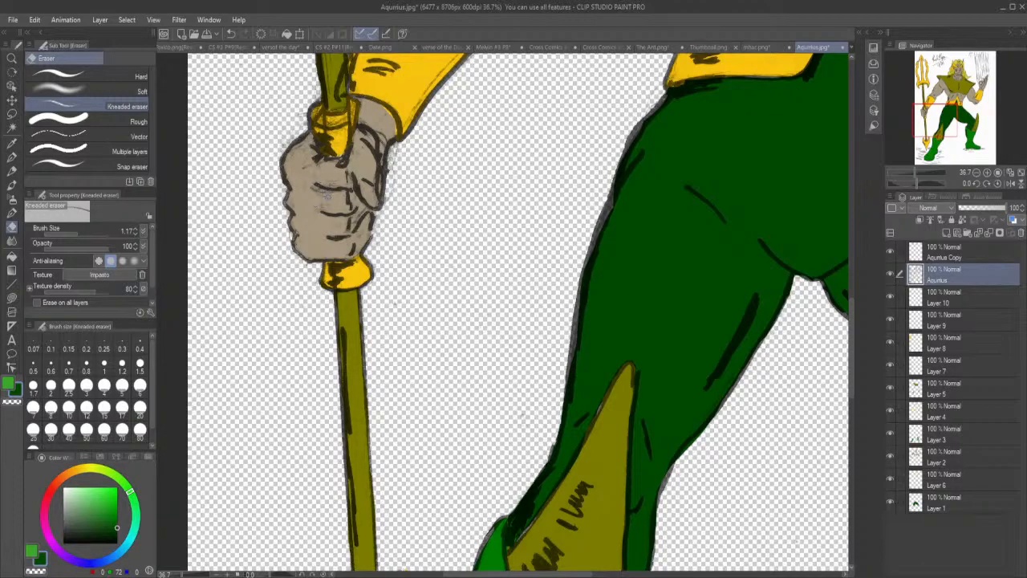
mouse_move(320, 209)
mouse_down()
mouse_move(327, 212)
mouse_move(321, 193)
mouse_move(335, 192)
mouse_move(316, 214)
mouse_up()
mouse_move(313, 165)
mouse_down()
mouse_move(311, 176)
mouse_move(296, 159)
mouse_move(310, 138)
mouse_up()
drag(318, 171, 312, 175)
drag(342, 240, 356, 237)
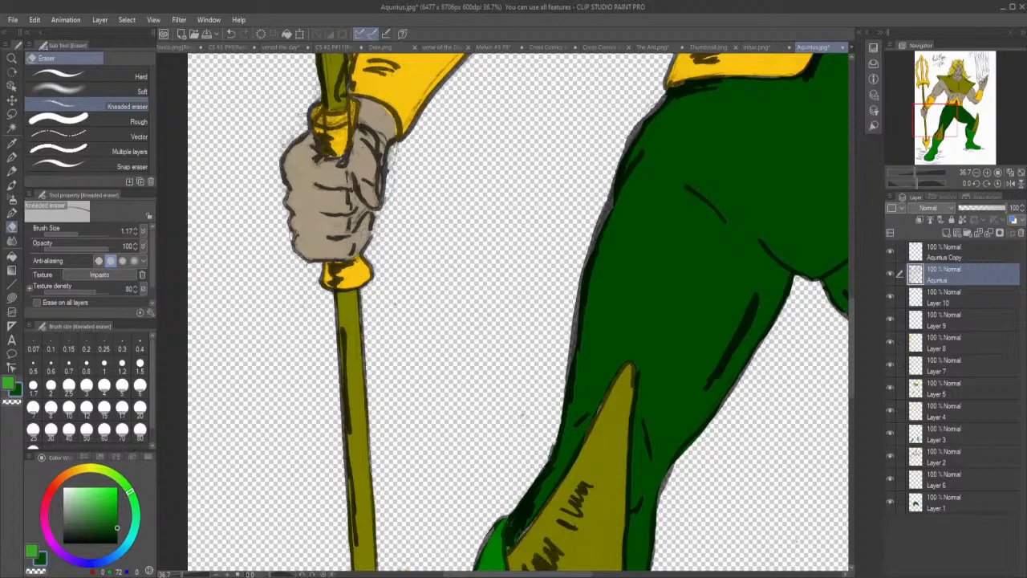
drag(354, 225, 357, 204)
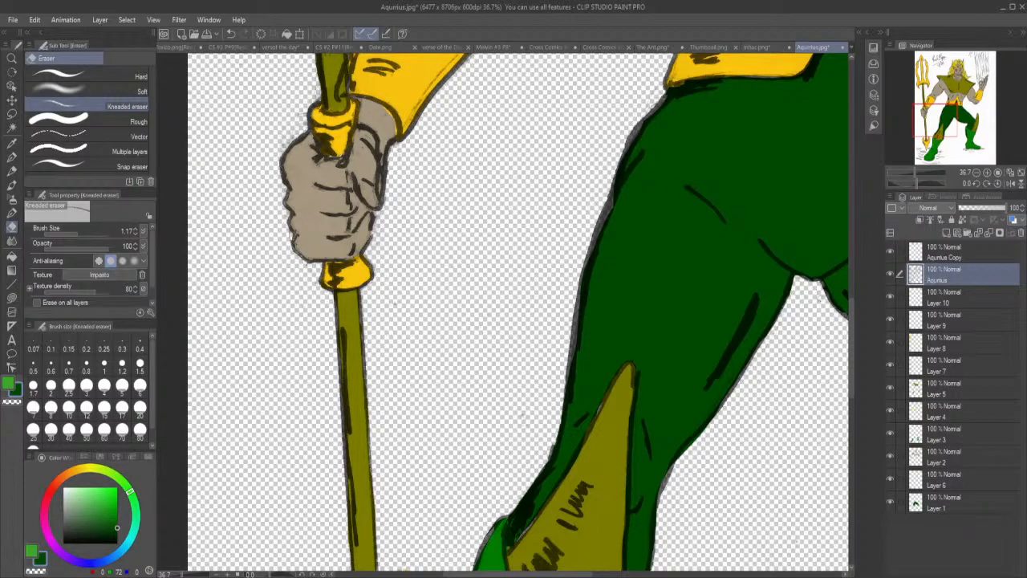
Erase the stray sketch lines around the curved lower barbs of the trident head and on the midriff.
drag(852, 330, 855, 256)
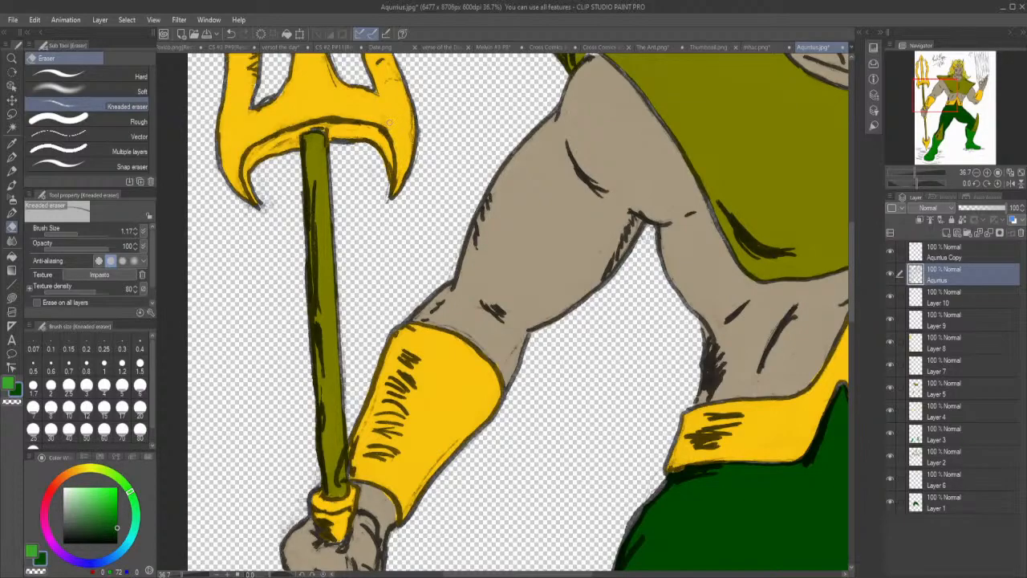
mouse_move(408, 131)
mouse_down()
mouse_move(408, 140)
mouse_move(411, 112)
mouse_move(398, 100)
mouse_up()
mouse_move(275, 146)
mouse_down()
mouse_move(294, 140)
mouse_move(266, 144)
mouse_move(236, 184)
mouse_move(247, 215)
mouse_move(268, 213)
mouse_move(261, 200)
mouse_up()
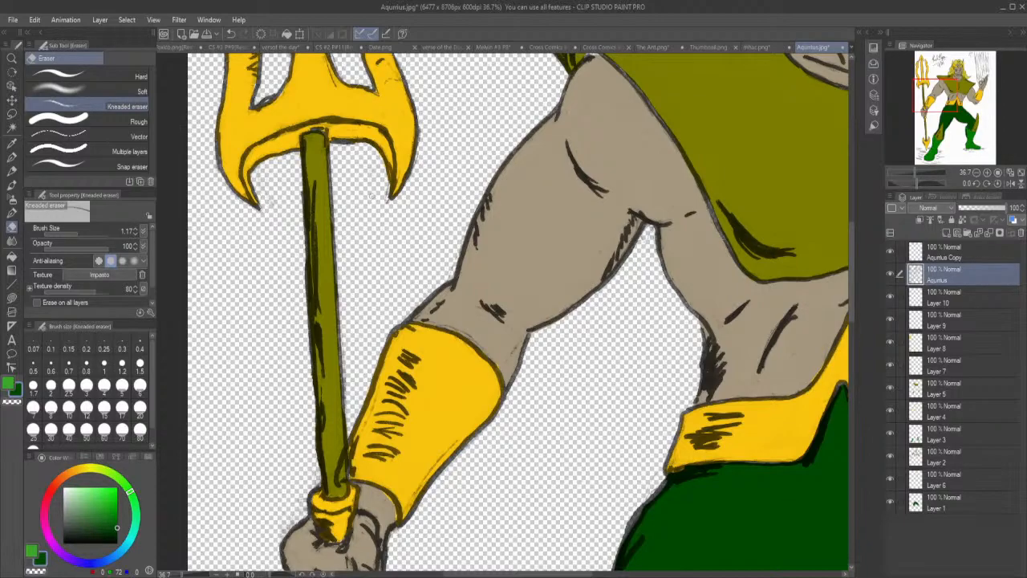
mouse_move(380, 207)
mouse_down()
mouse_move(387, 181)
mouse_move(420, 160)
mouse_move(423, 133)
mouse_up()
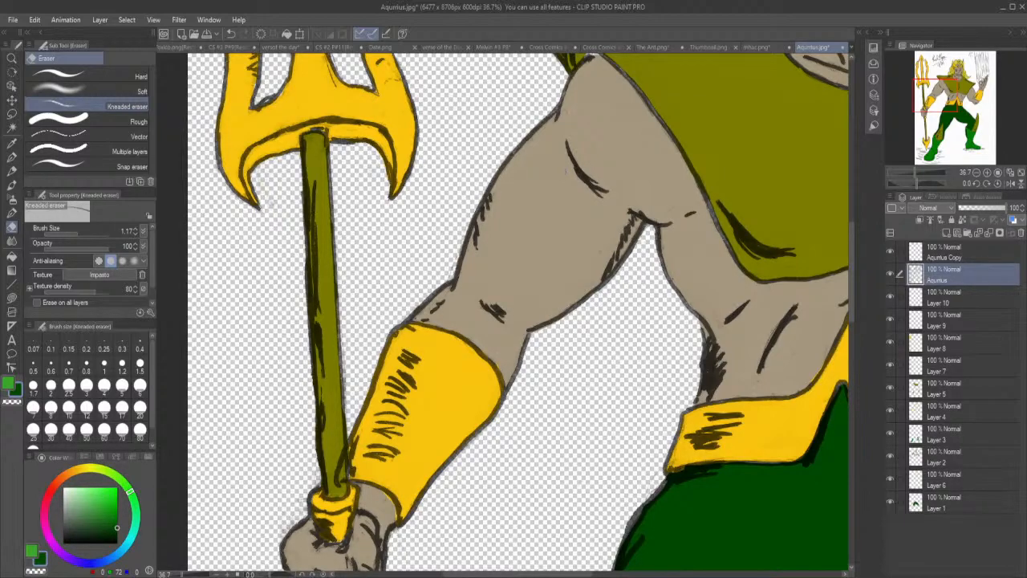
drag(763, 349, 765, 342)
Erase the rough sketch lines along the lower part of the trident's left and middle prongs.
drag(853, 294, 857, 233)
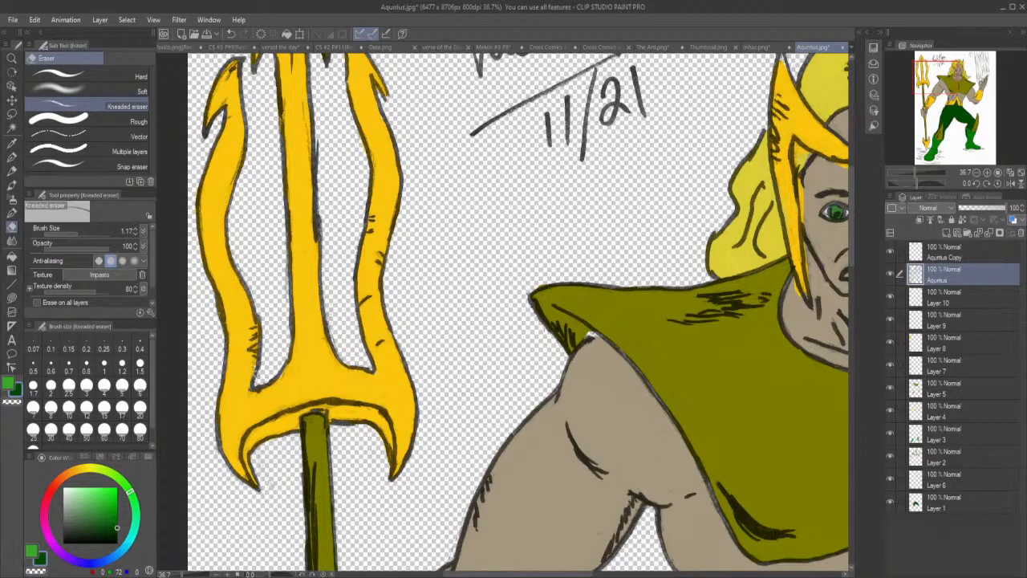
drag(244, 383, 261, 394)
mouse_move(215, 315)
mouse_down()
mouse_move(217, 328)
mouse_move(201, 206)
mouse_up()
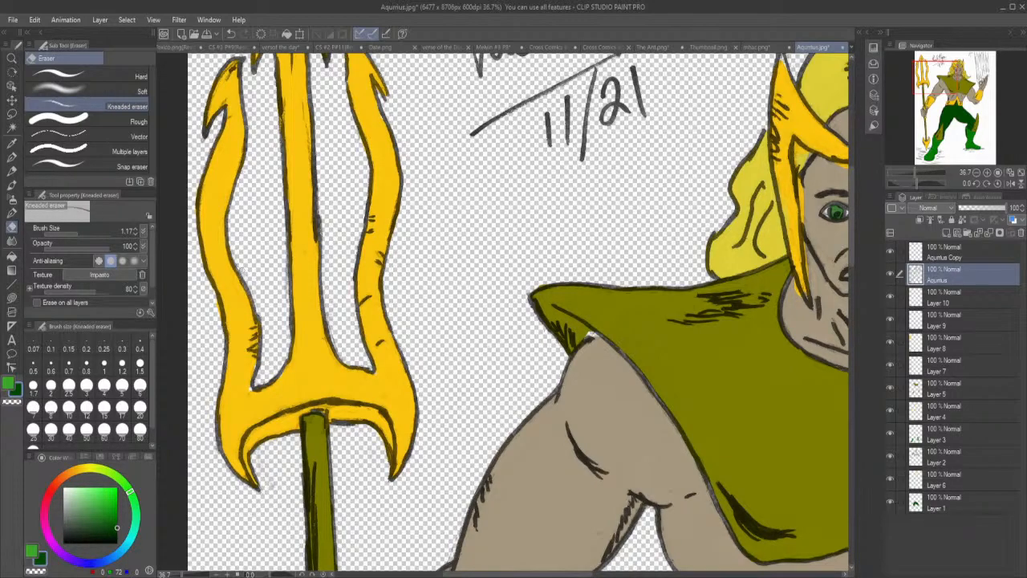
drag(285, 300, 284, 244)
Erase the stray sketch lines around the barbed tip of the trident's left prong.
scroll(851, 200, up, 2)
drag(851, 200, 851, 187)
drag(851, 182, 849, 167)
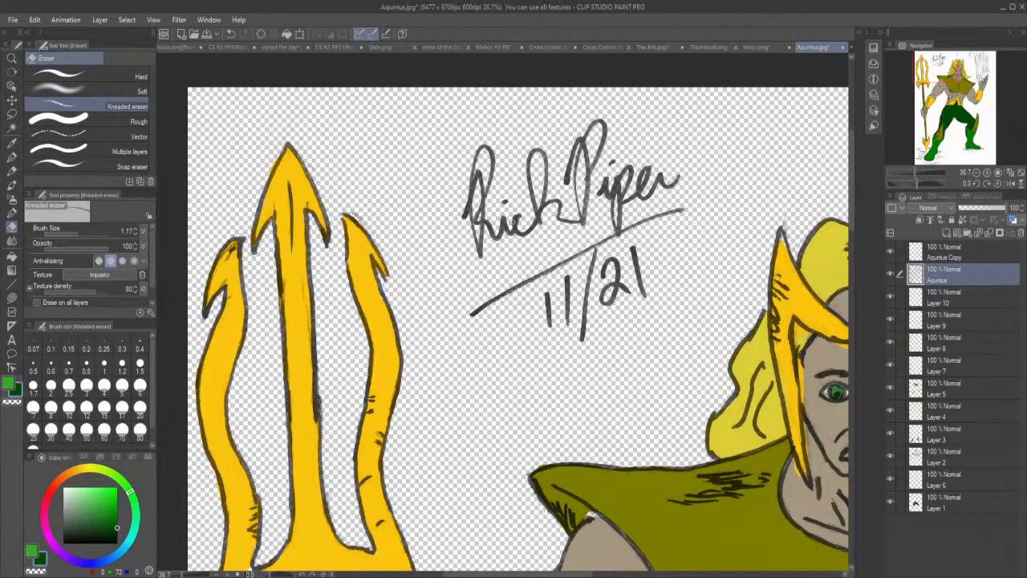
drag(212, 280, 235, 244)
drag(224, 281, 228, 276)
Erase the stray sketch lines on the raised hand's fingertip and along the edge of its gold gauntlet.
drag(553, 575, 612, 574)
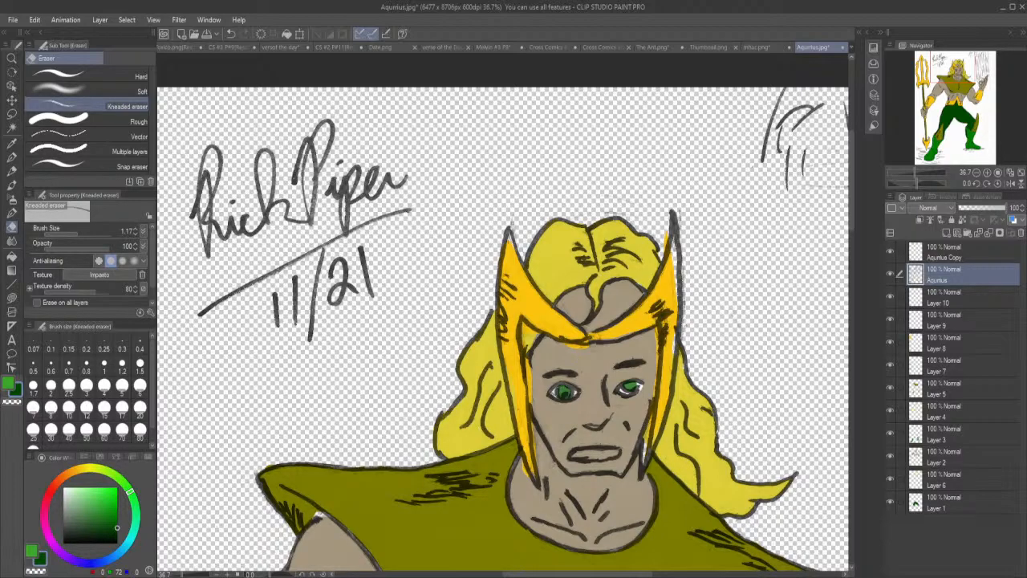
drag(627, 574, 682, 573)
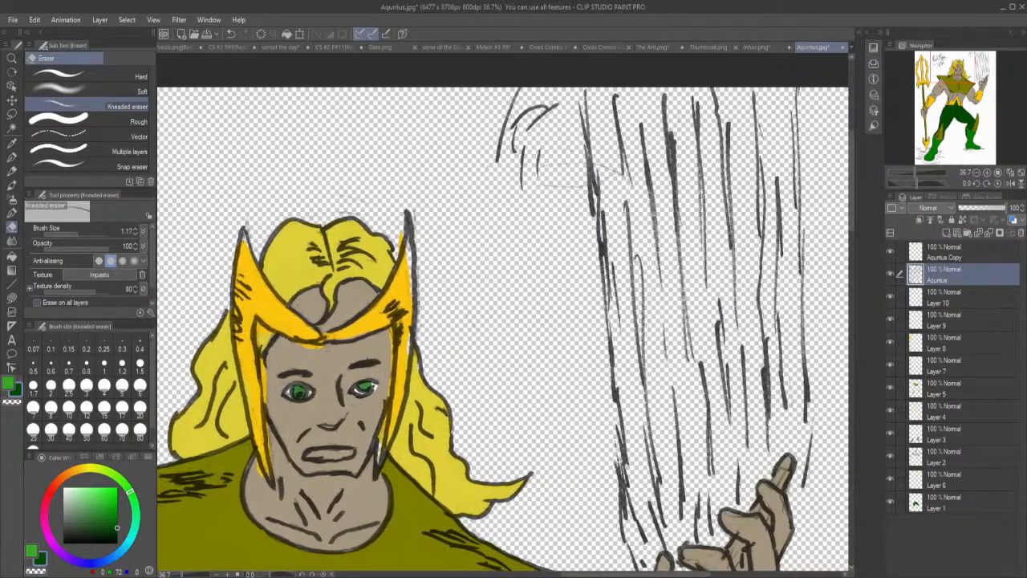
drag(853, 214, 860, 261)
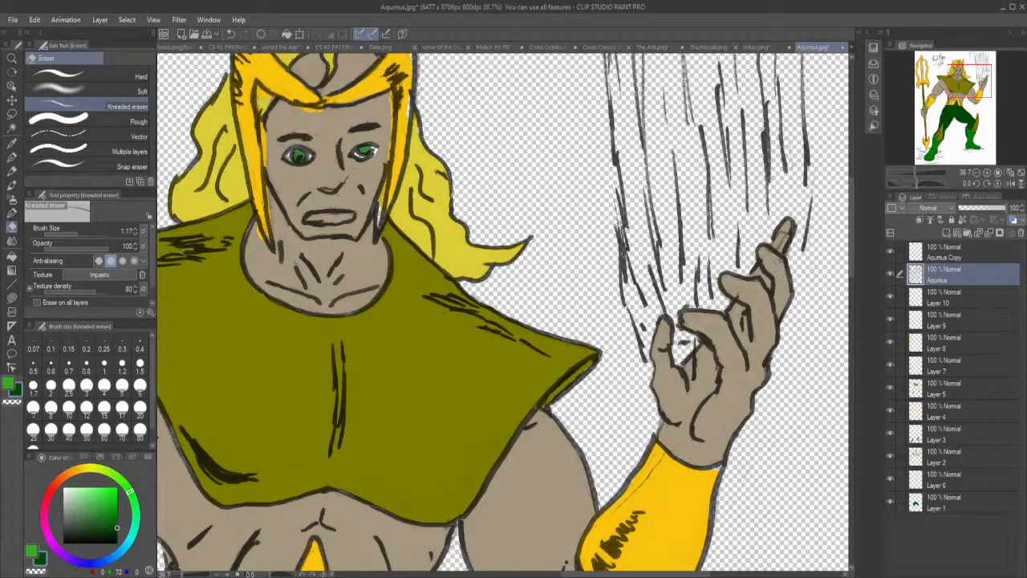
drag(784, 245, 780, 232)
mouse_move(616, 510)
mouse_down()
mouse_move(651, 453)
mouse_move(651, 473)
mouse_move(659, 457)
mouse_move(646, 476)
mouse_move(662, 451)
mouse_up()
Select Layer 8 and toggle its visibility off and on to check which colour areas it holds.
drag(854, 261, 854, 303)
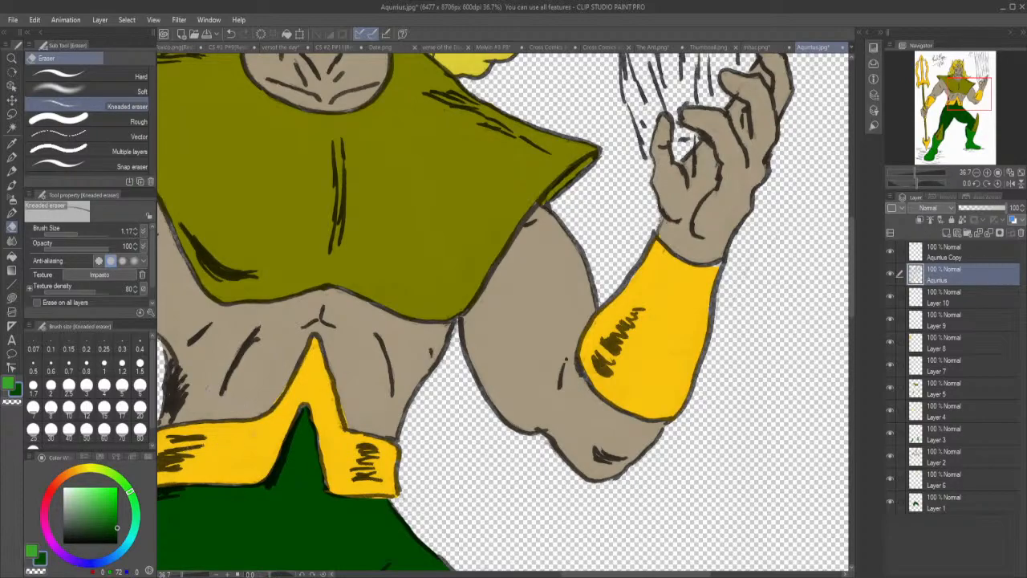
scroll(353, 305, down, 6)
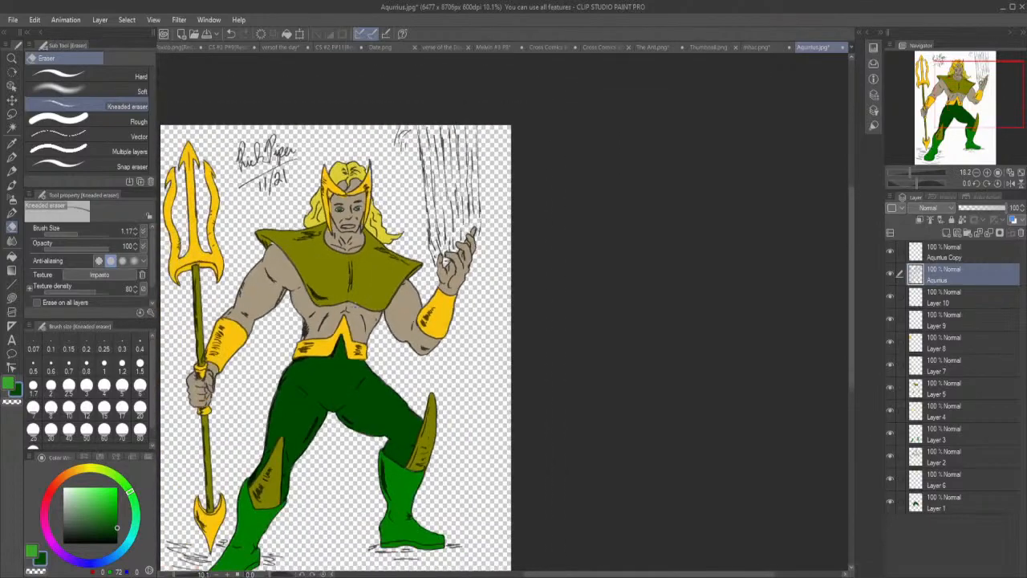
scroll(359, 305, up, 1)
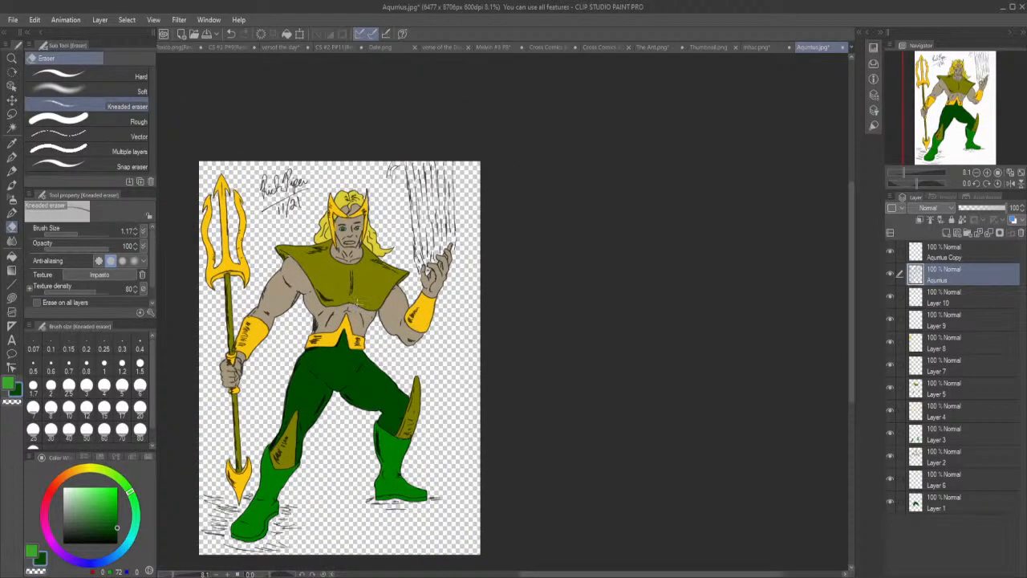
click(939, 300)
click(943, 350)
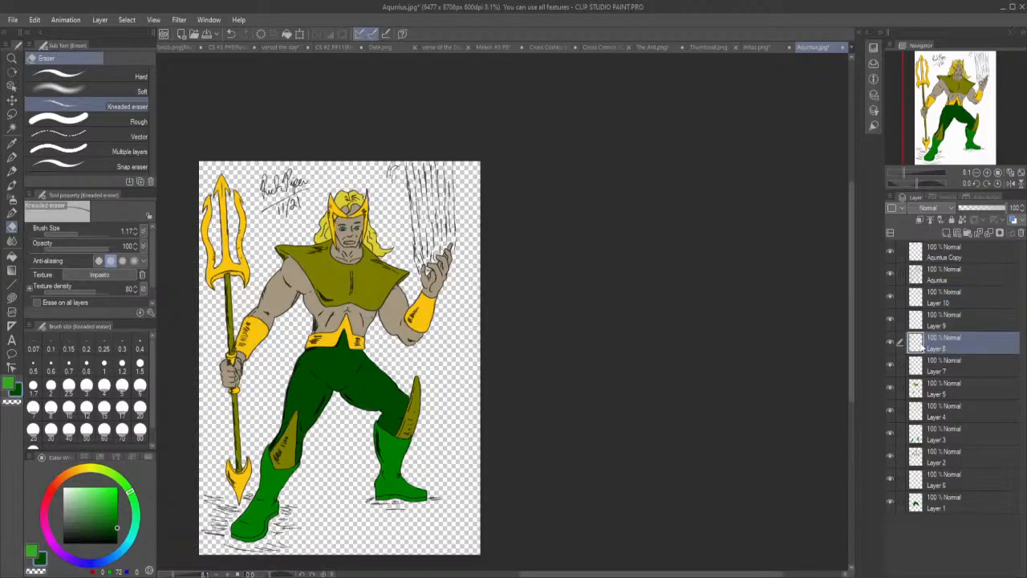
click(889, 342)
click(890, 343)
click(889, 343)
click(889, 343)
Sample the gold colour from the trident's lower spearhead on Layer 8.
scroll(225, 474, up, 8)
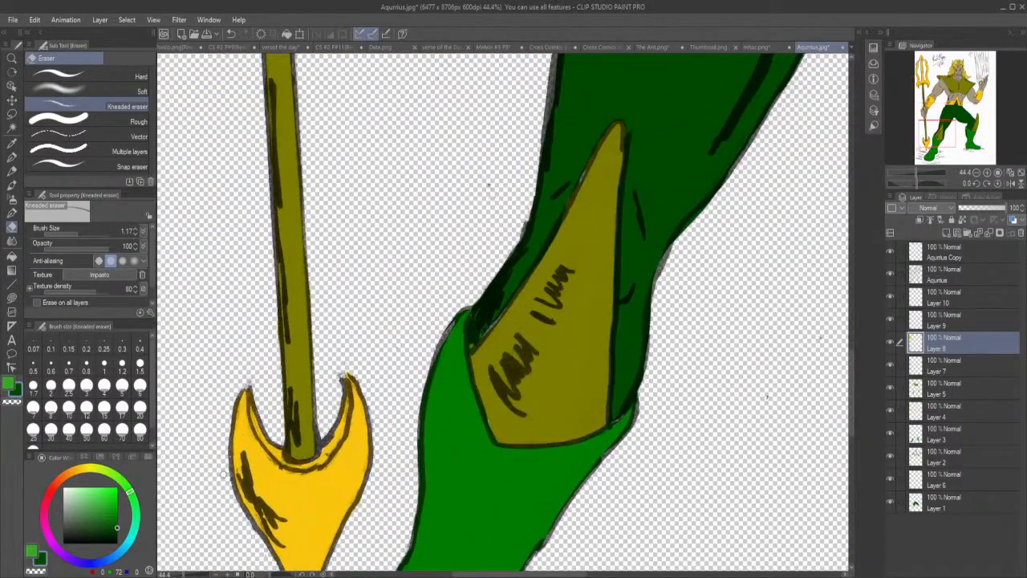
scroll(224, 475, up, 1)
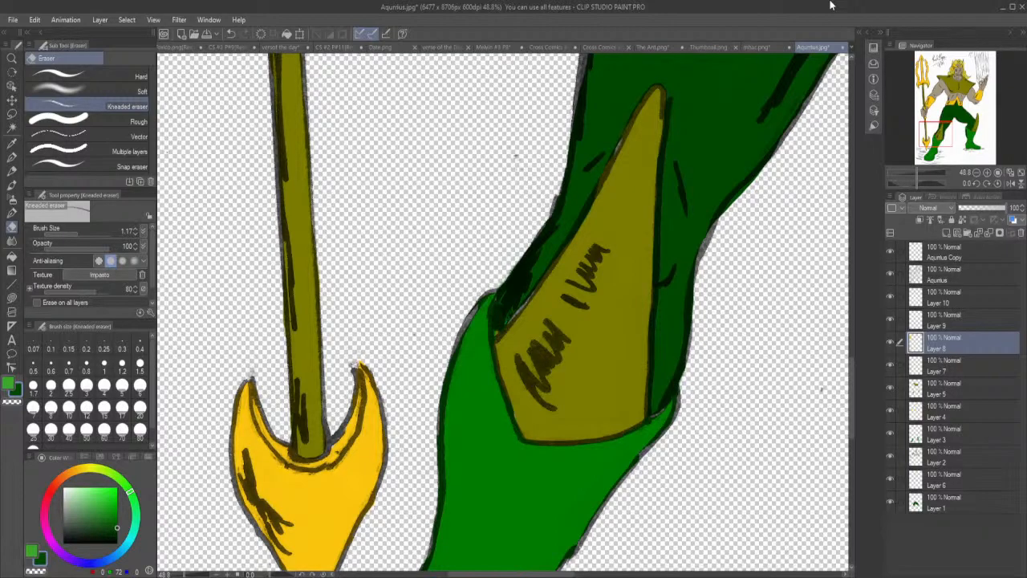
click(12, 143)
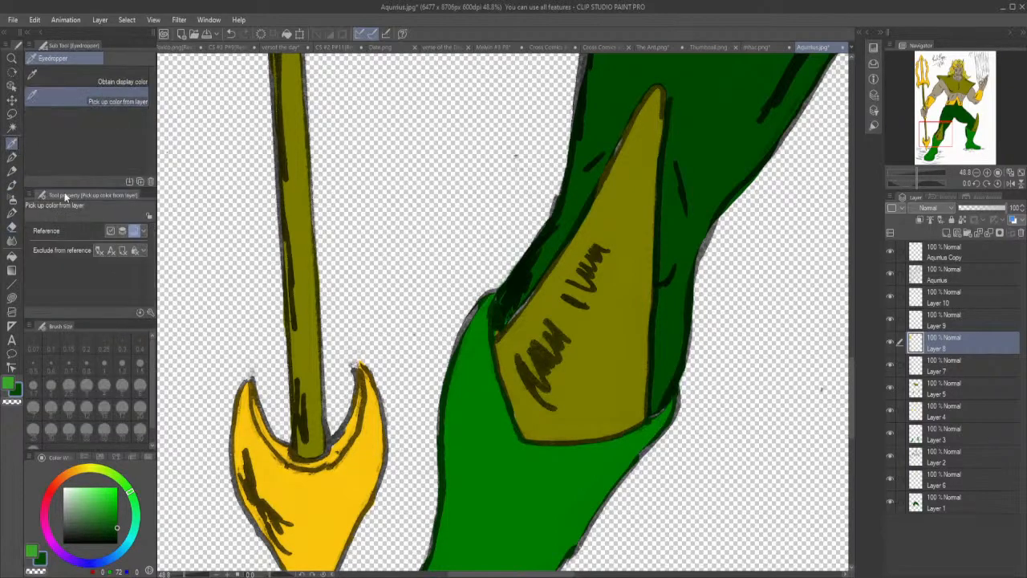
click(307, 468)
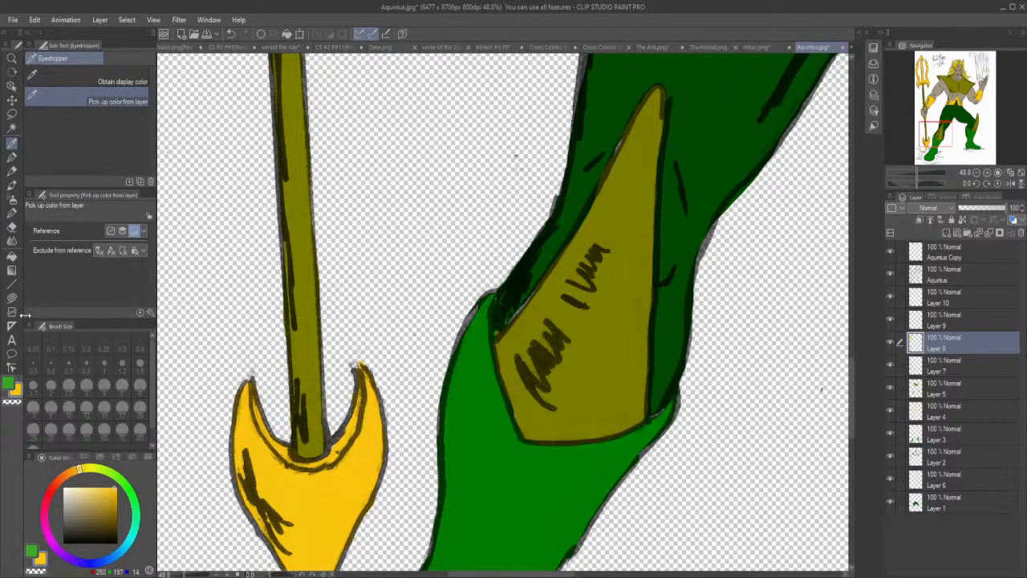
With the kneaded eraser on Layer 8, erase the gold overspill where the trident shaft meets the collar above the fist.
click(12, 227)
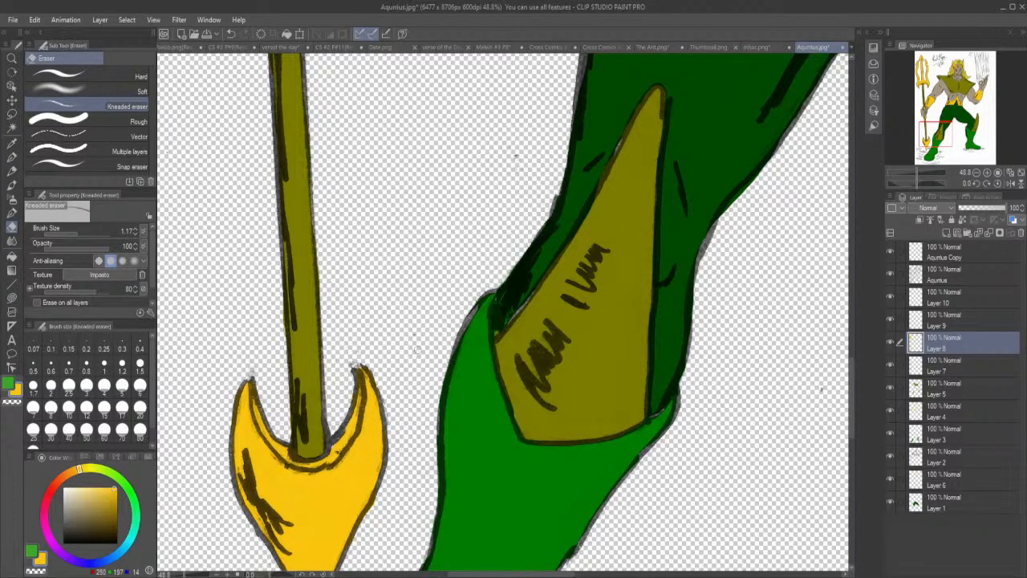
scroll(853, 386, up, 1)
drag(851, 382, 855, 327)
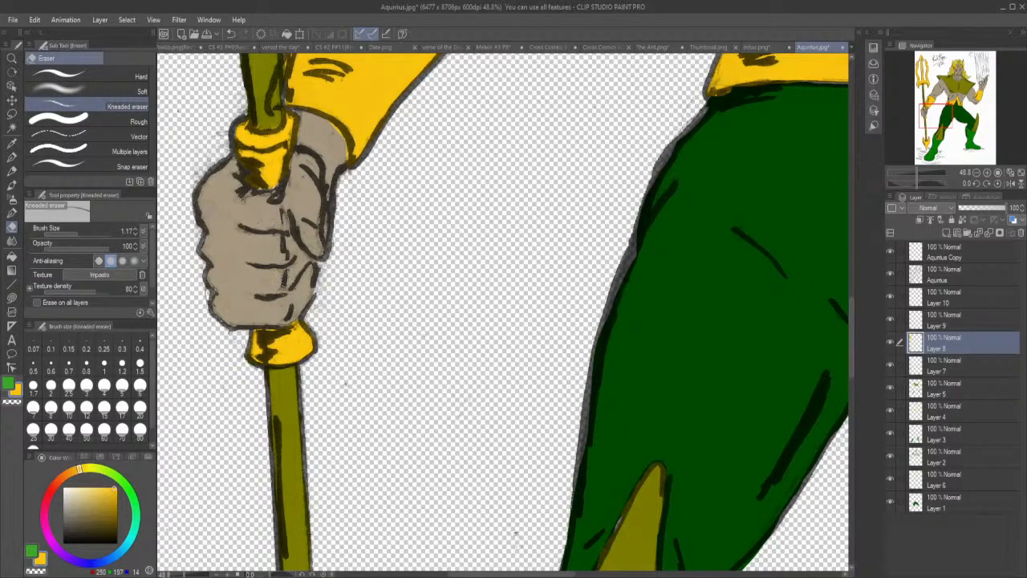
click(12, 296)
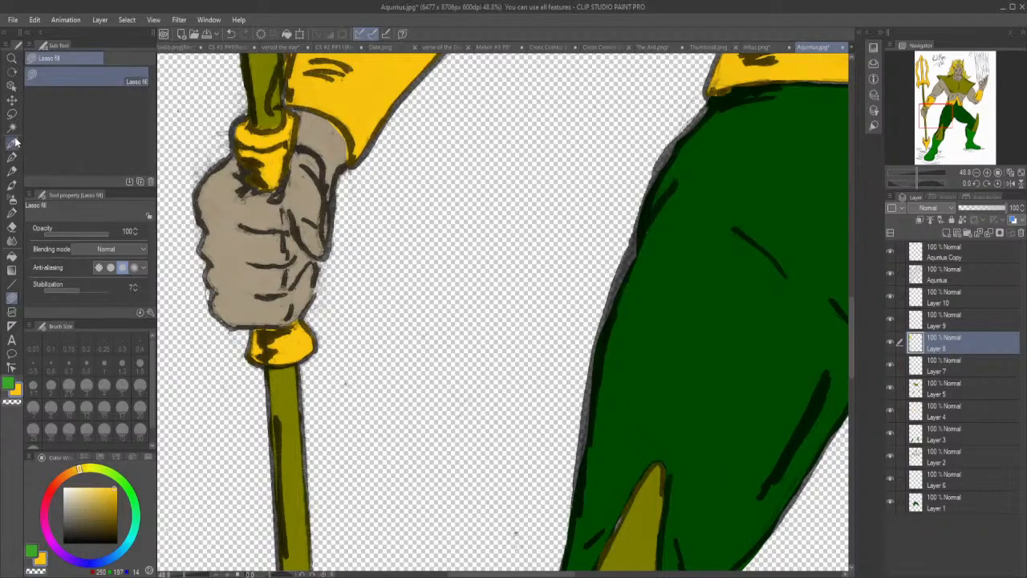
click(12, 227)
drag(256, 129, 272, 124)
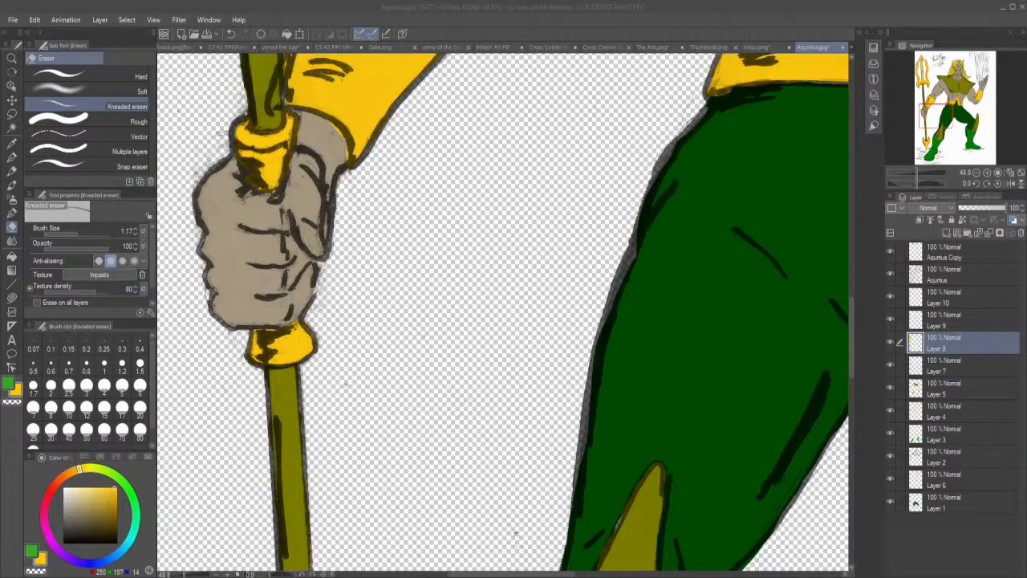
scroll(509, 438, down, 5)
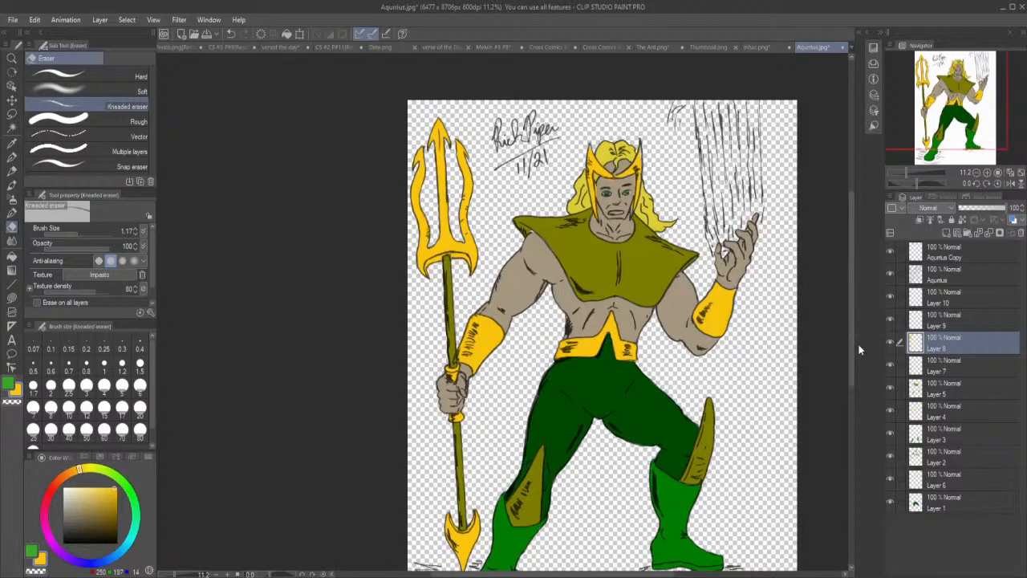
drag(852, 349, 854, 373)
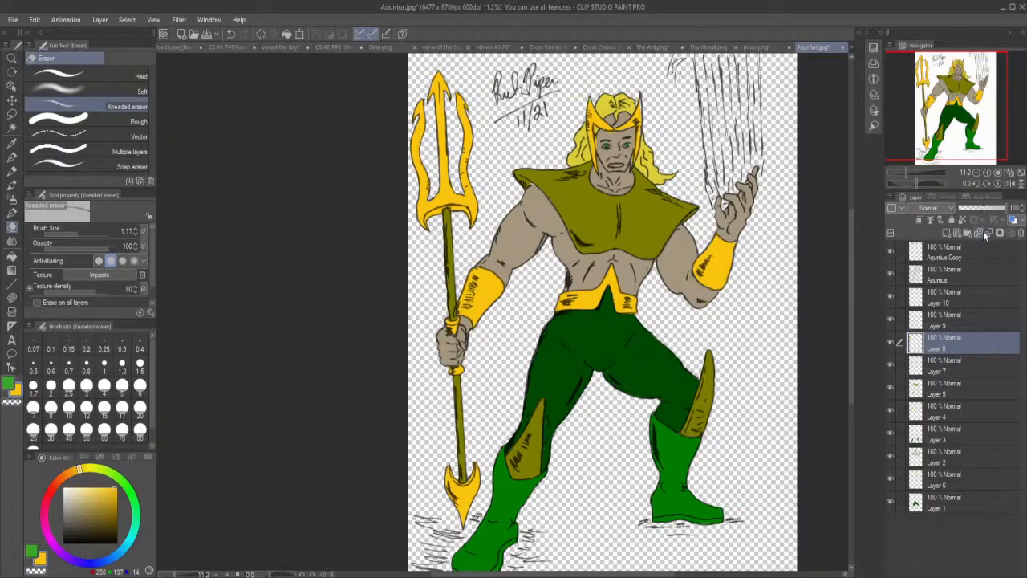
Toggle Layer 8 off and on, and inspect its gold areas from the fist and gauntlet up to the trident's prongs.
click(891, 343)
click(890, 342)
scroll(457, 321, up, 5)
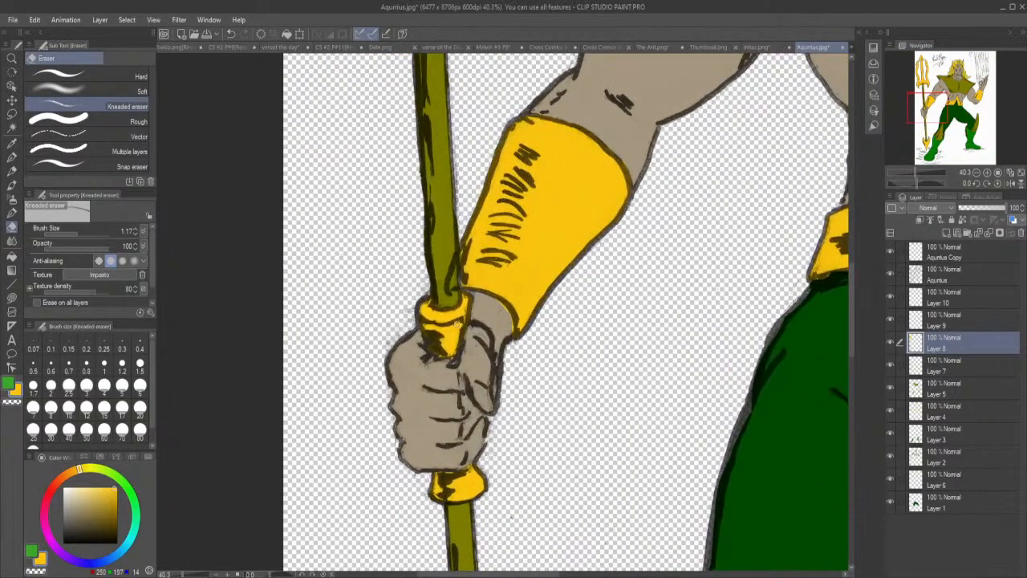
scroll(456, 324, up, 1)
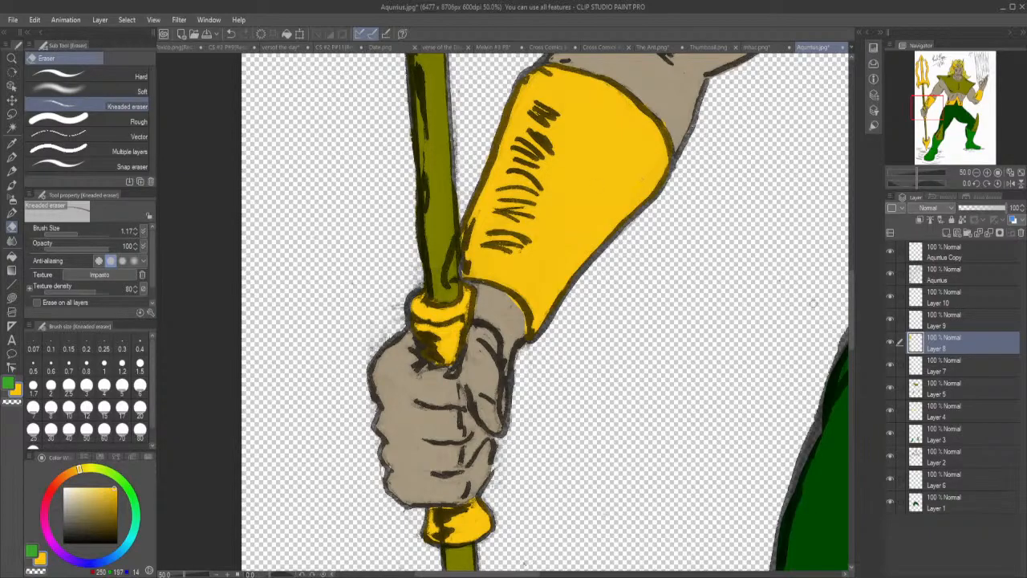
mouse_move(854, 332)
mouse_down()
mouse_move(865, 267)
mouse_move(863, 287)
mouse_up()
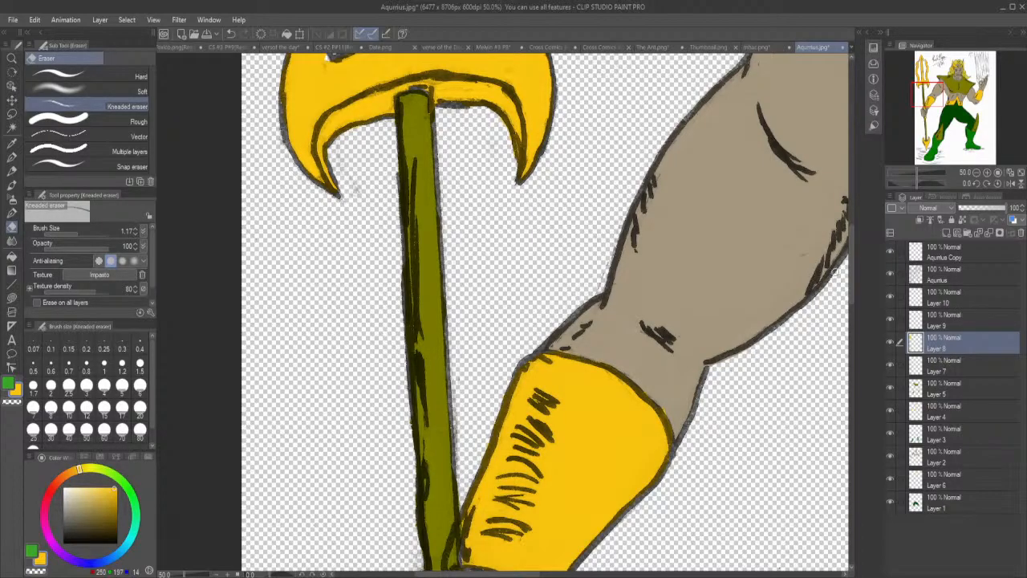
mouse_move(852, 262)
mouse_down()
mouse_move(855, 157)
mouse_move(854, 173)
mouse_up()
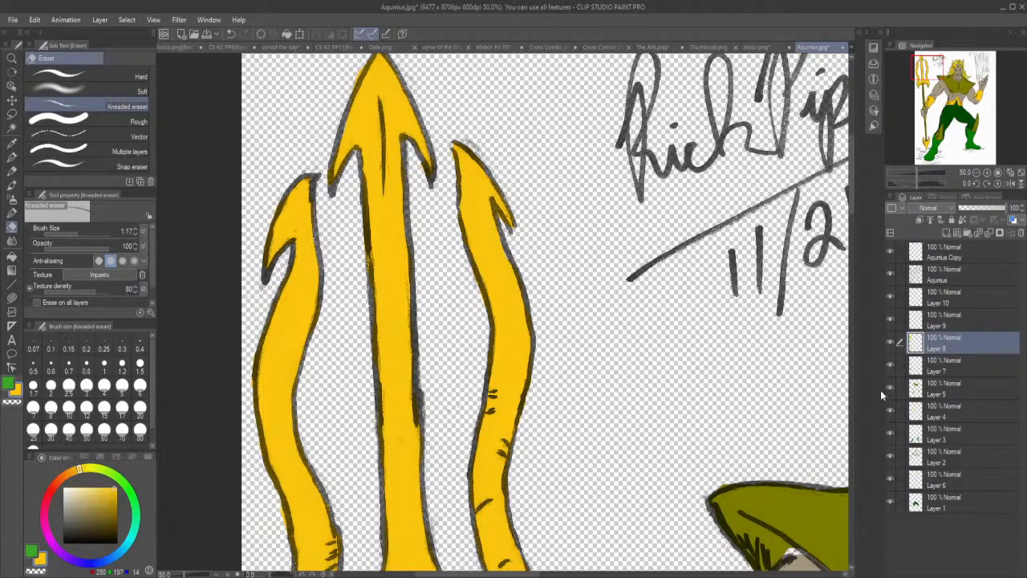
scroll(742, 365, down, 3)
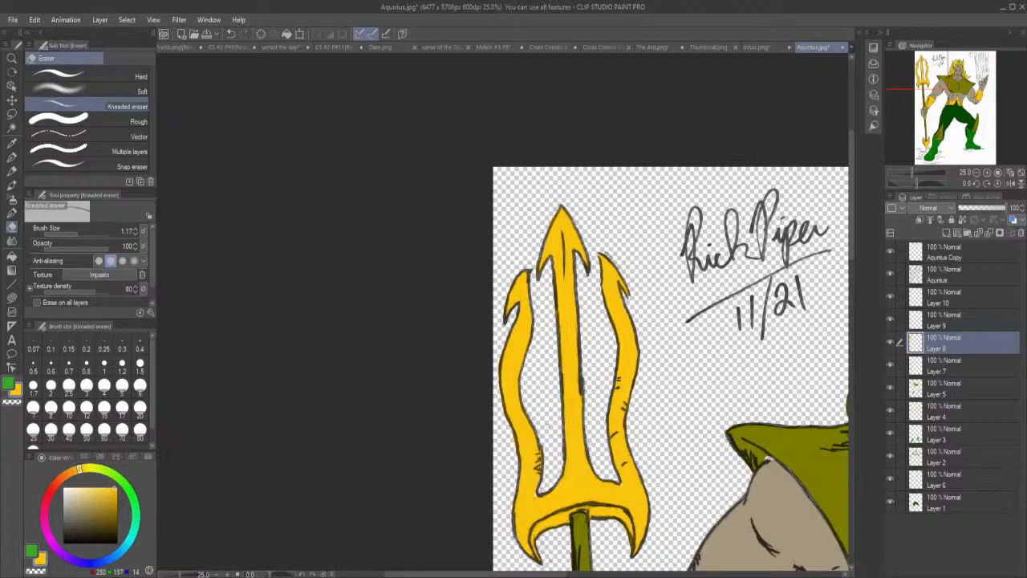
Select Layer 7, toggle its visibility off and on, and inspect the olive trident shaft down to the fist.
drag(536, 576, 589, 576)
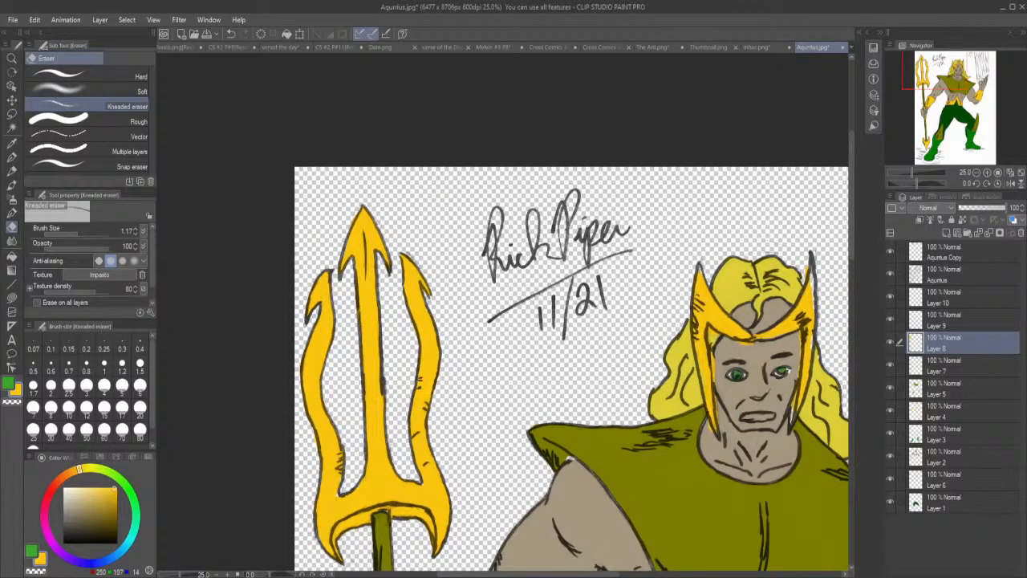
click(938, 371)
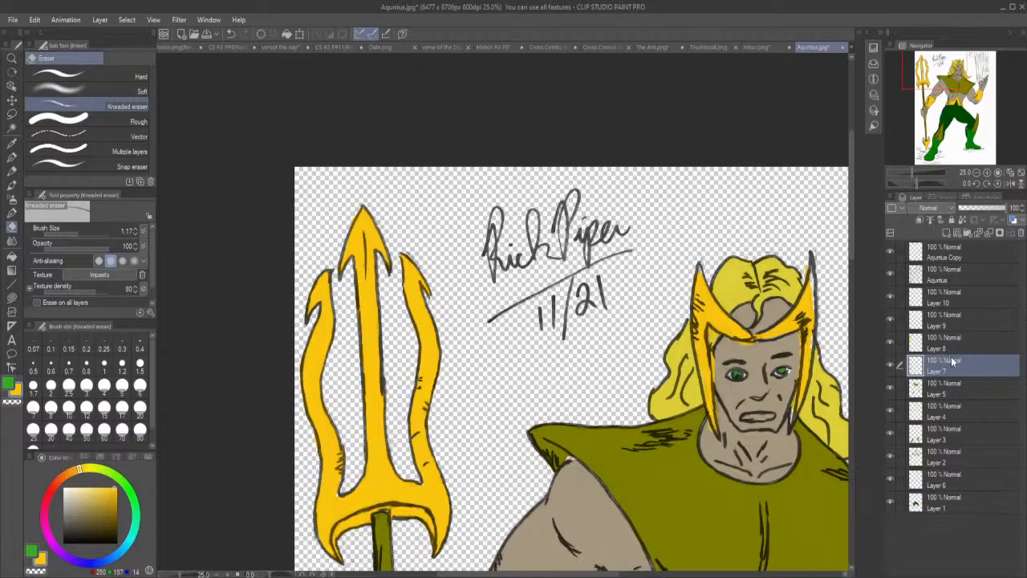
click(891, 366)
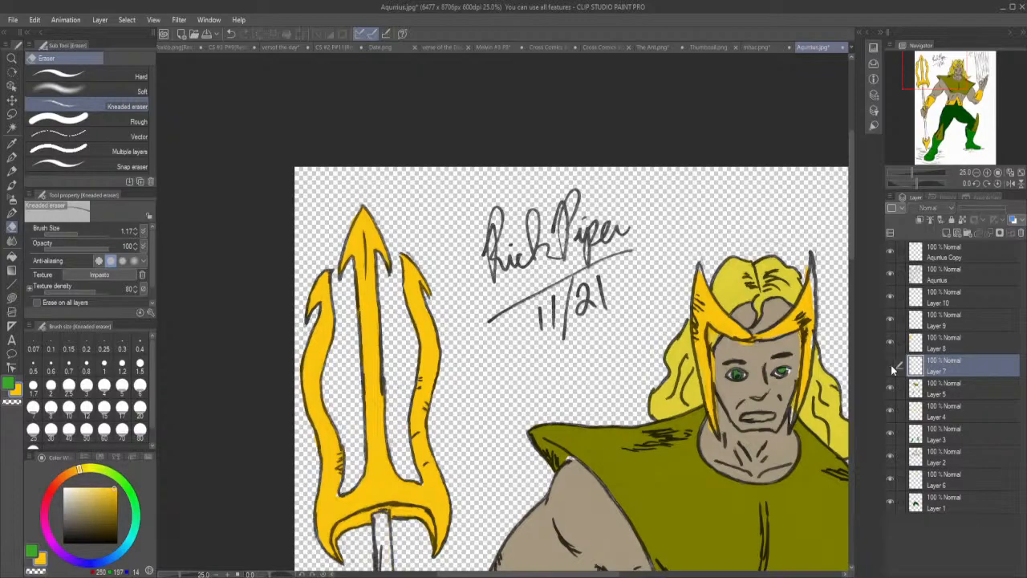
click(891, 365)
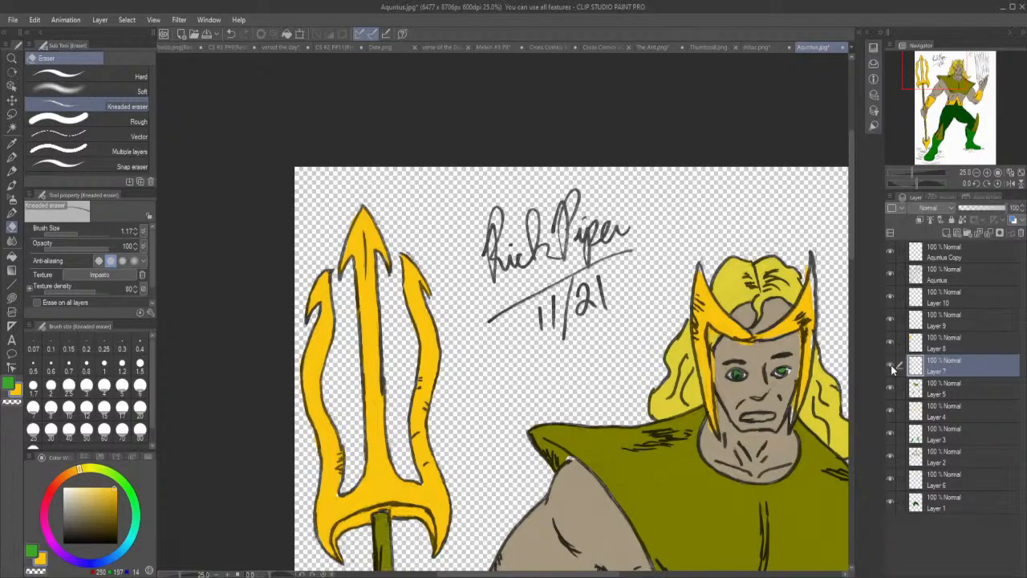
drag(851, 221, 857, 321)
scroll(343, 199, up, 3)
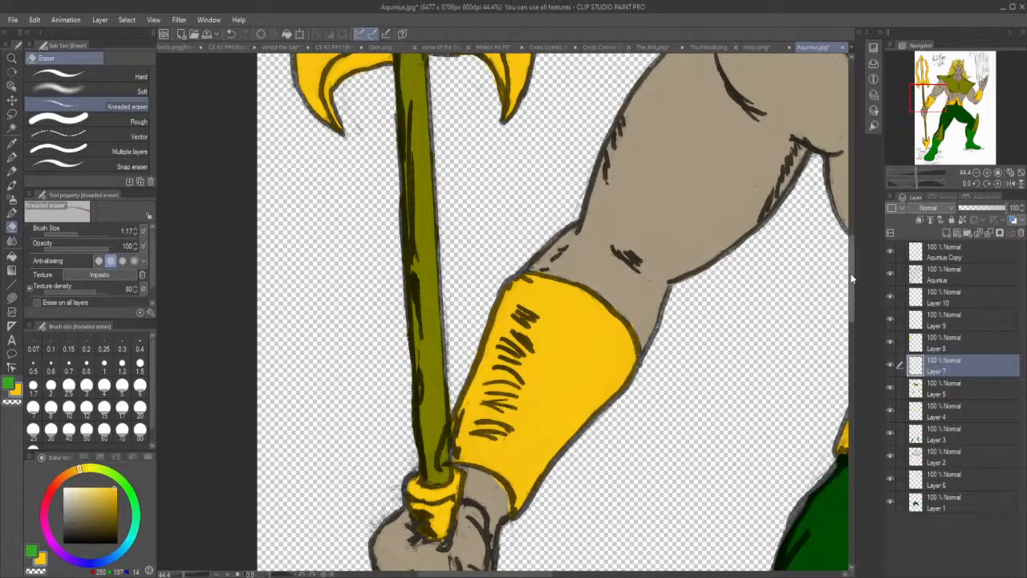
drag(850, 274, 815, 419)
scroll(818, 388, up, 12)
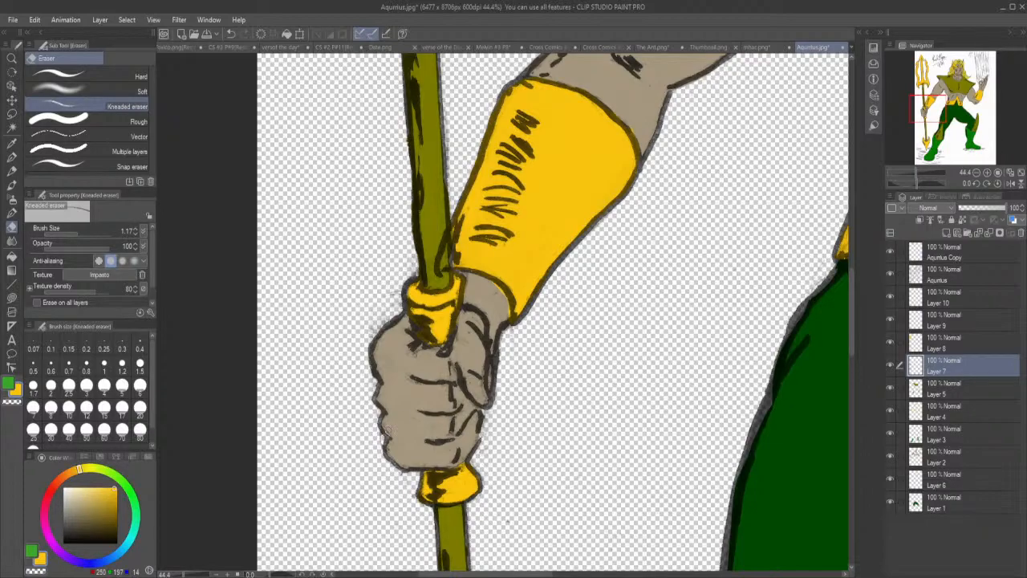
Select Layer 5 and toggle its visibility off and on to check which colour areas it holds.
click(957, 275)
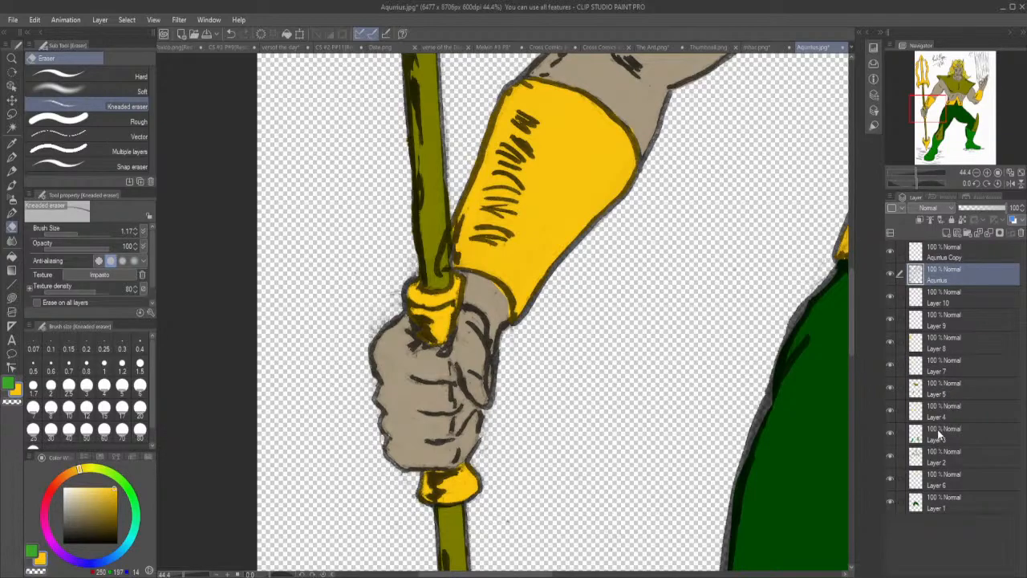
click(933, 459)
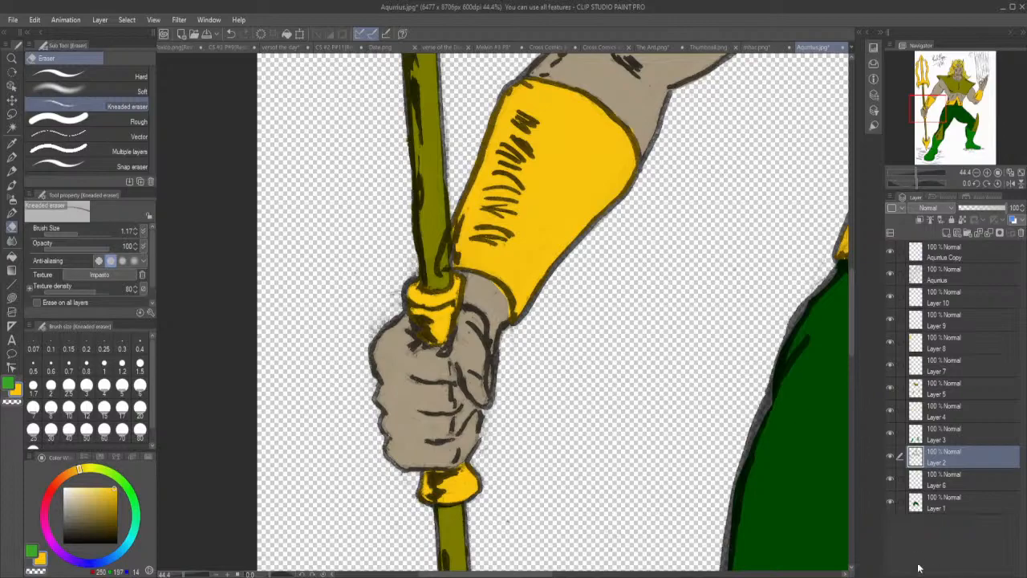
click(939, 370)
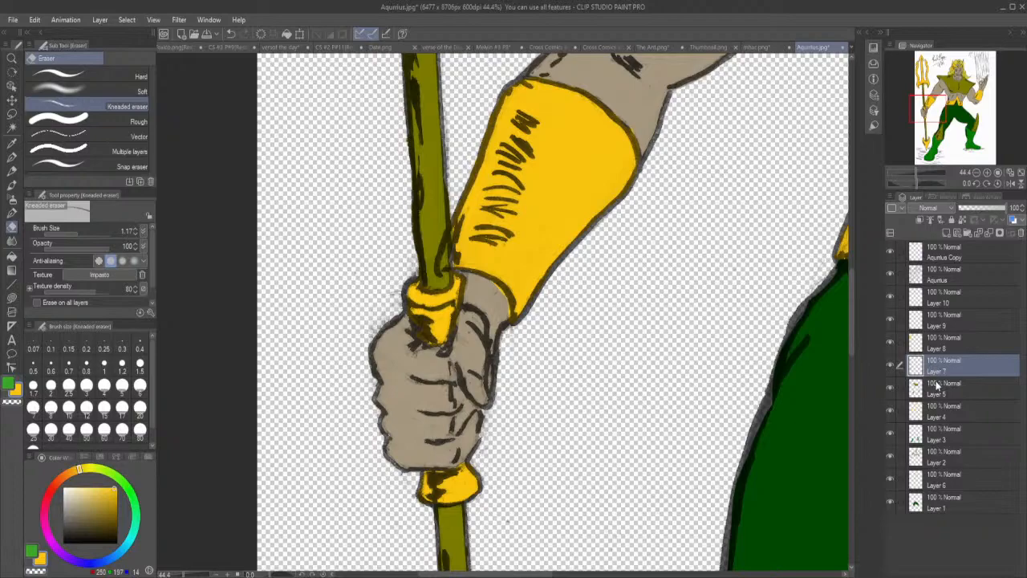
click(938, 389)
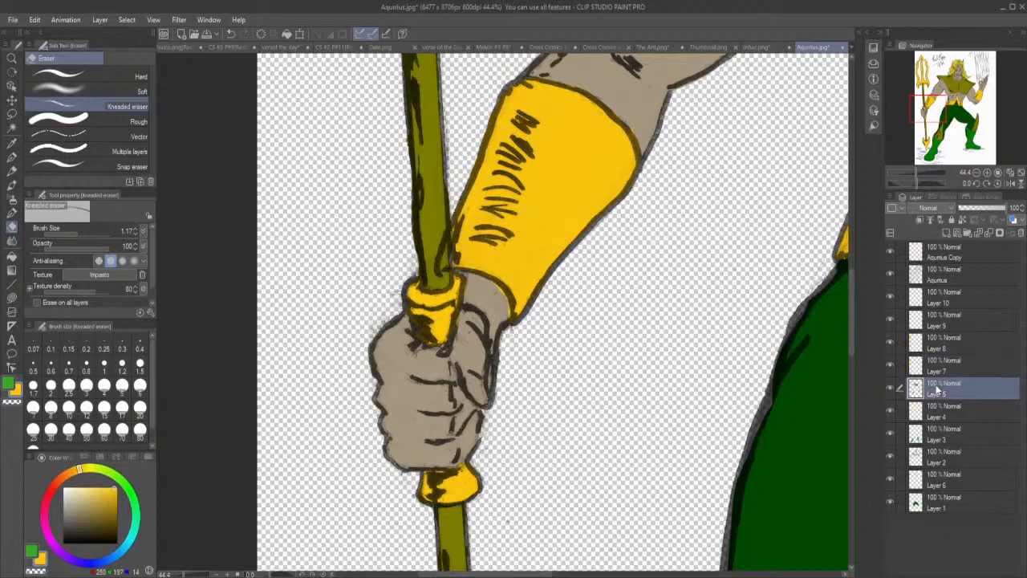
click(890, 388)
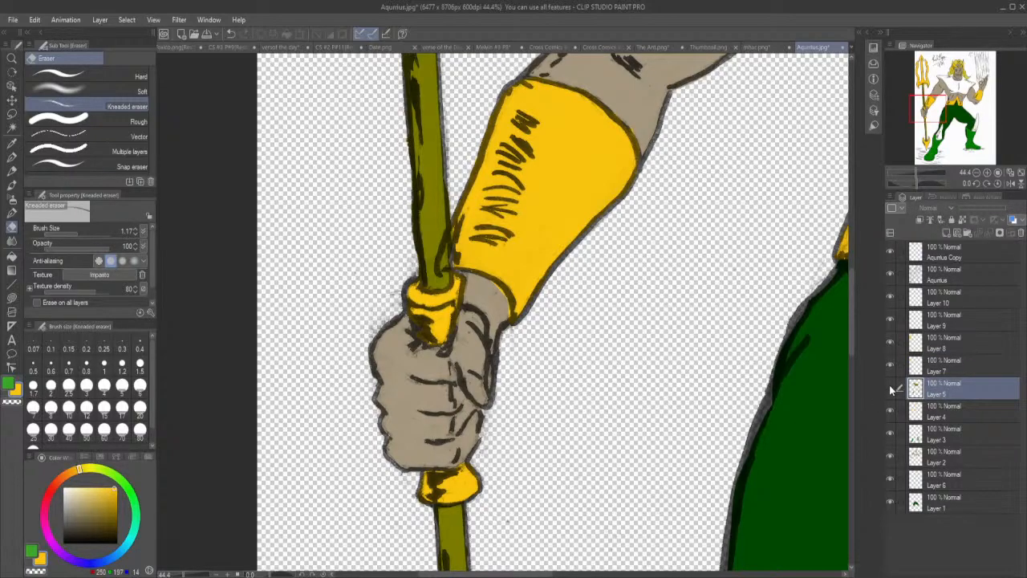
click(891, 389)
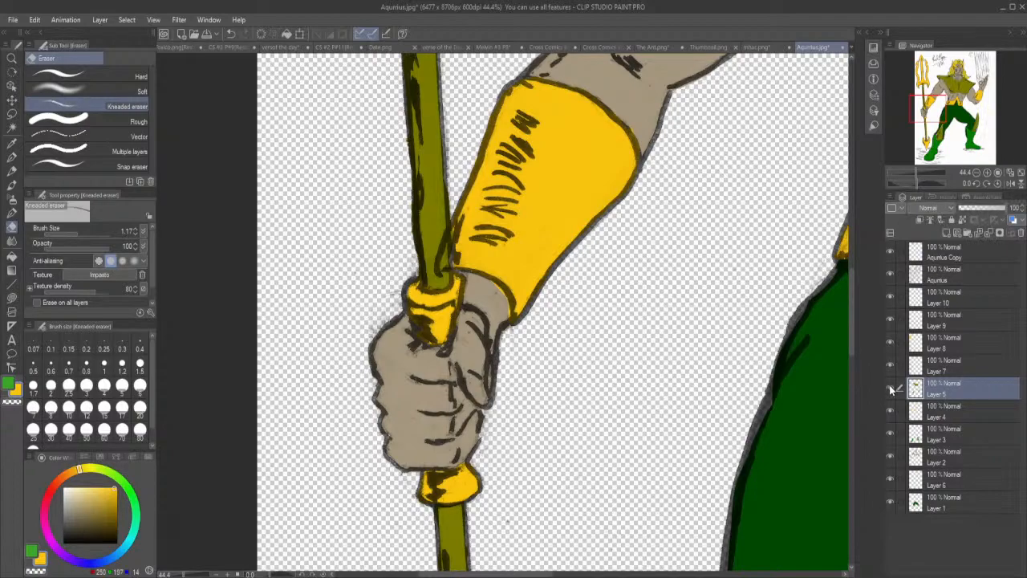
click(890, 388)
click(890, 389)
Sample the olive from the shin guard and lasso fill the white gap between the tunic's pointed shoulder and the trident arm on Layer 5.
drag(855, 349, 851, 425)
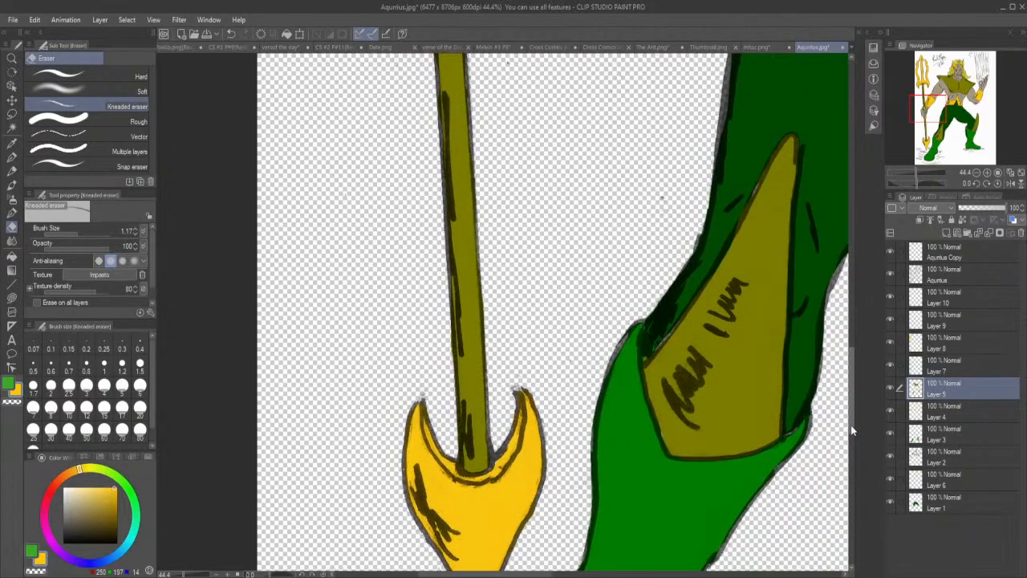
click(11, 146)
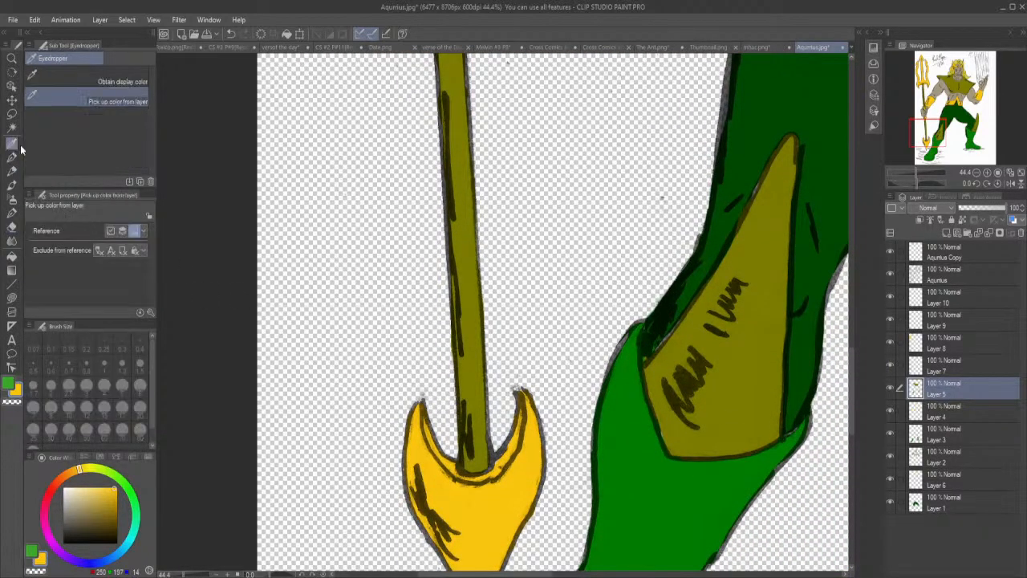
click(766, 417)
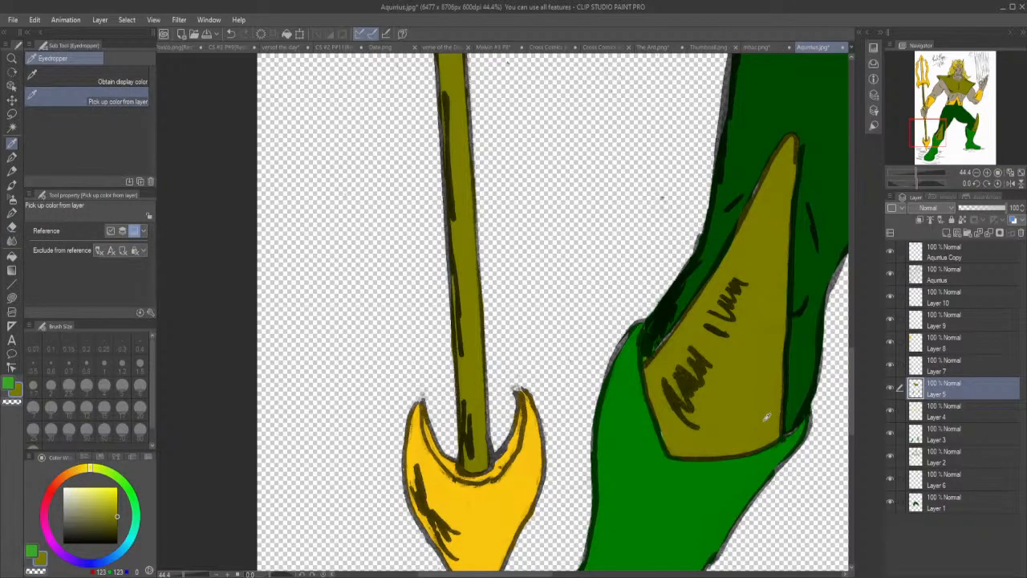
click(13, 298)
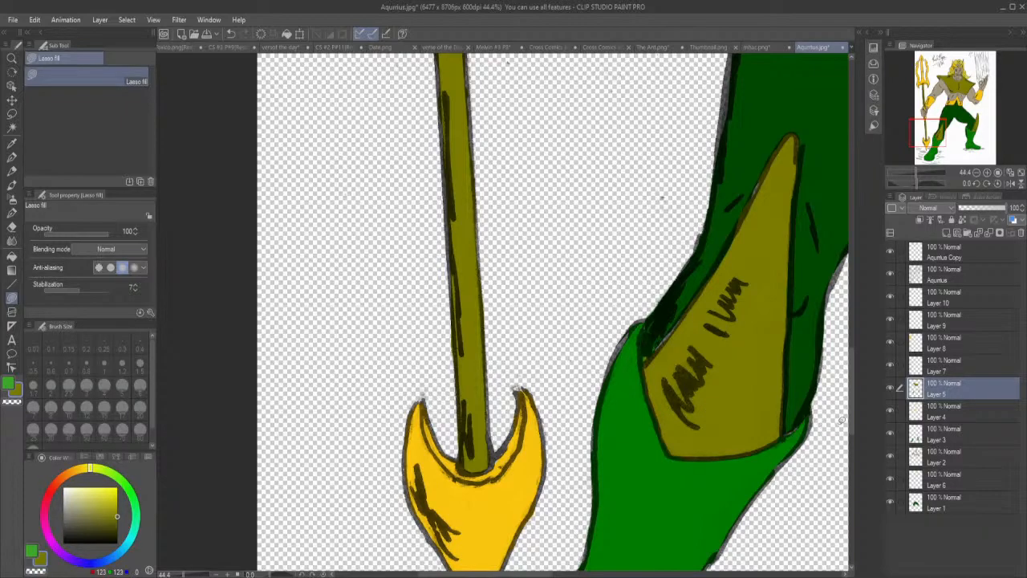
drag(546, 574, 692, 574)
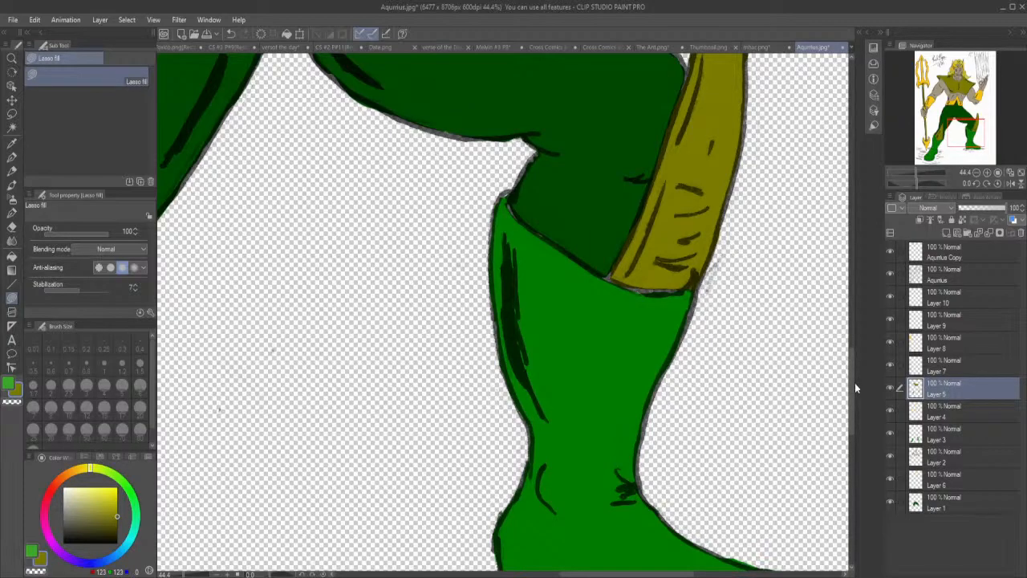
drag(854, 384, 891, 244)
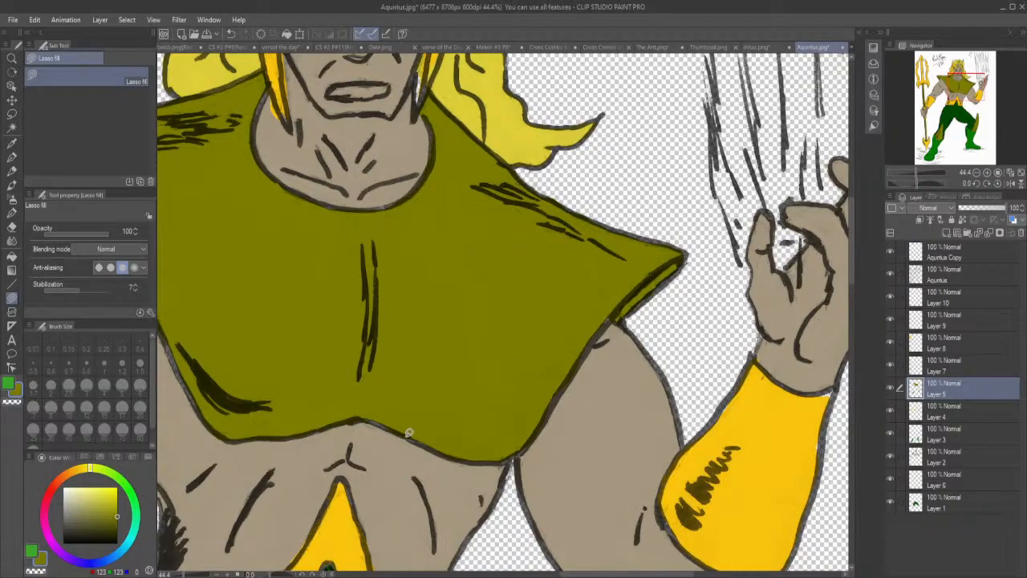
drag(609, 576, 526, 575)
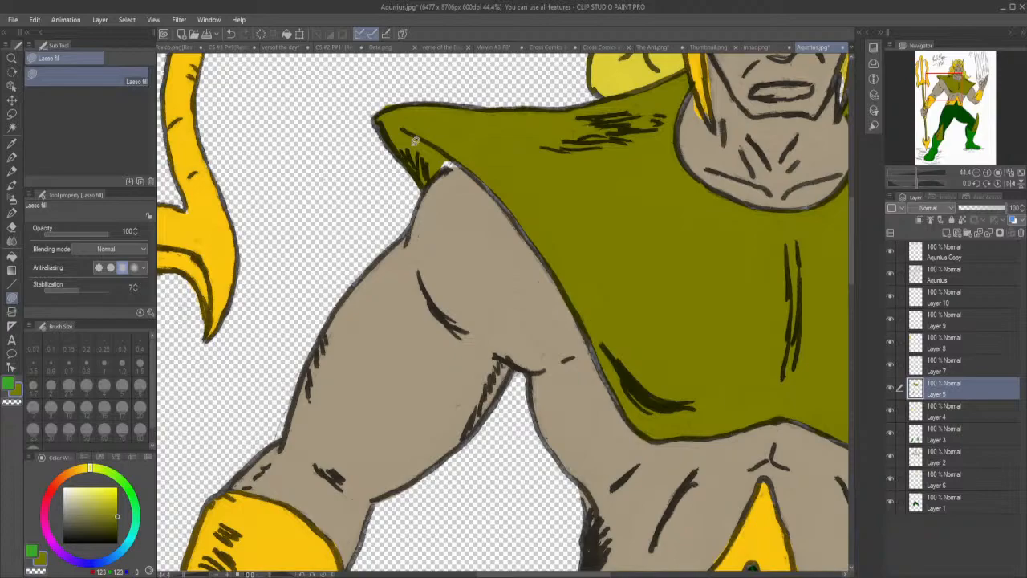
mouse_move(438, 160)
mouse_down()
mouse_move(440, 170)
mouse_move(474, 155)
mouse_move(448, 149)
mouse_up()
drag(851, 248, 852, 225)
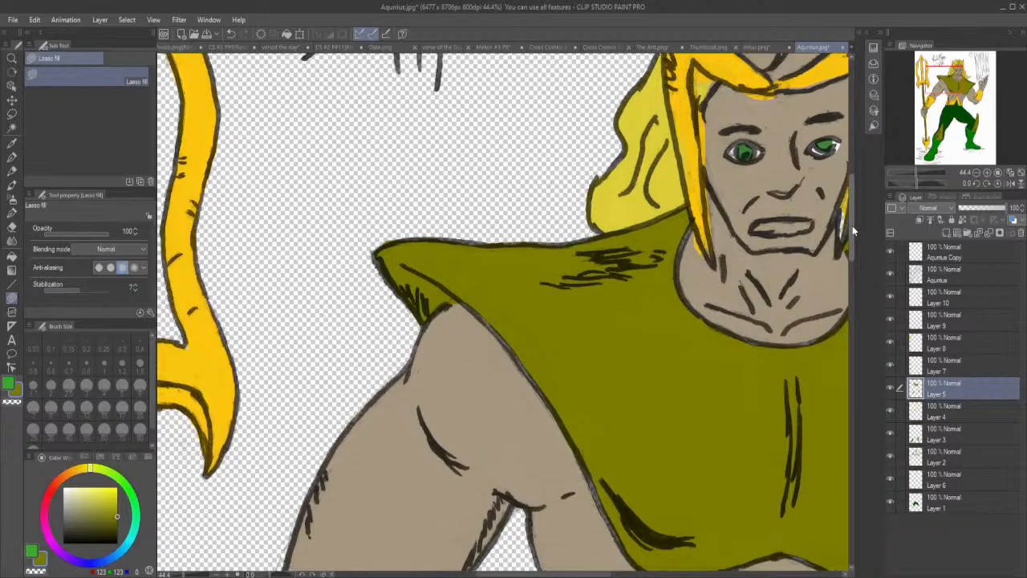
Toggle Layer 4 off and on to check which colour areas it holds.
click(11, 225)
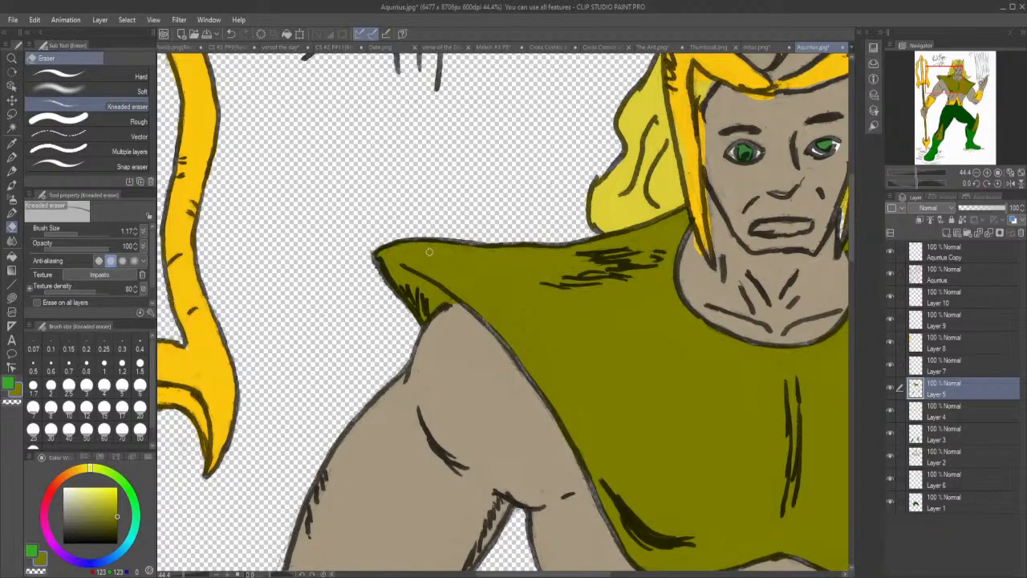
click(889, 412)
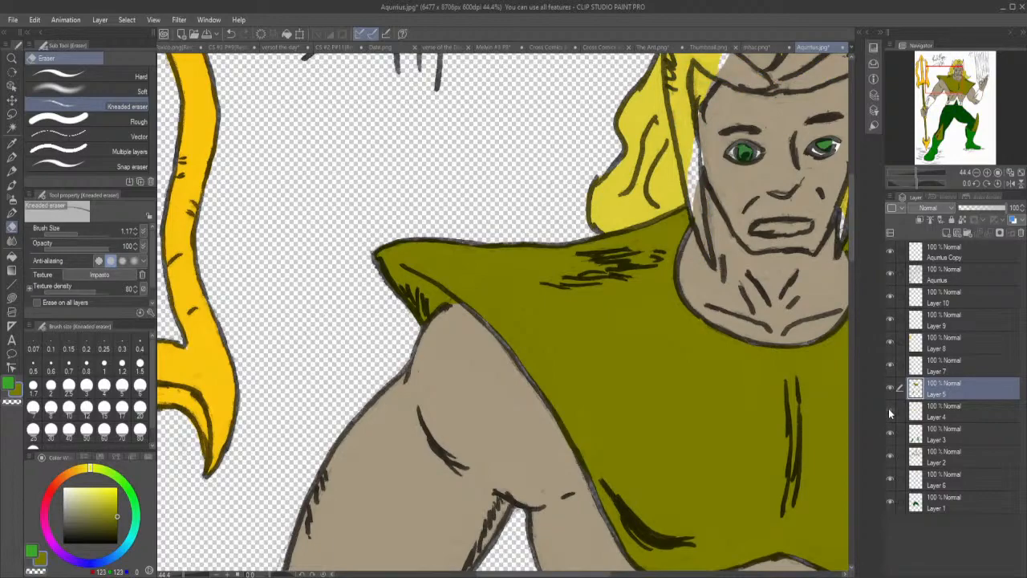
click(889, 412)
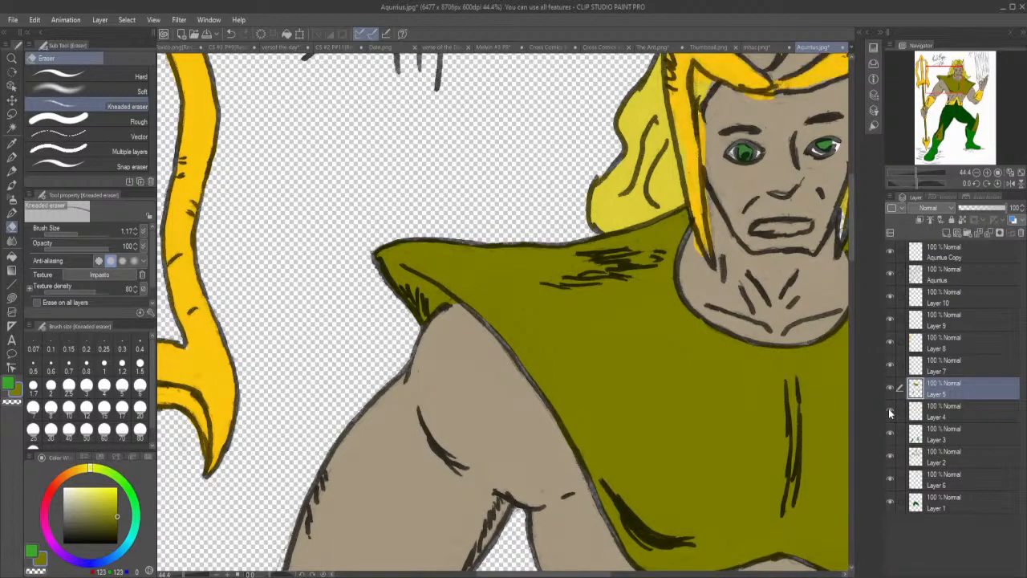
Sample the helmet's gold and lasso fill the gaps along its cheek guards and outer horn edge on Layer 5.
click(12, 143)
click(686, 114)
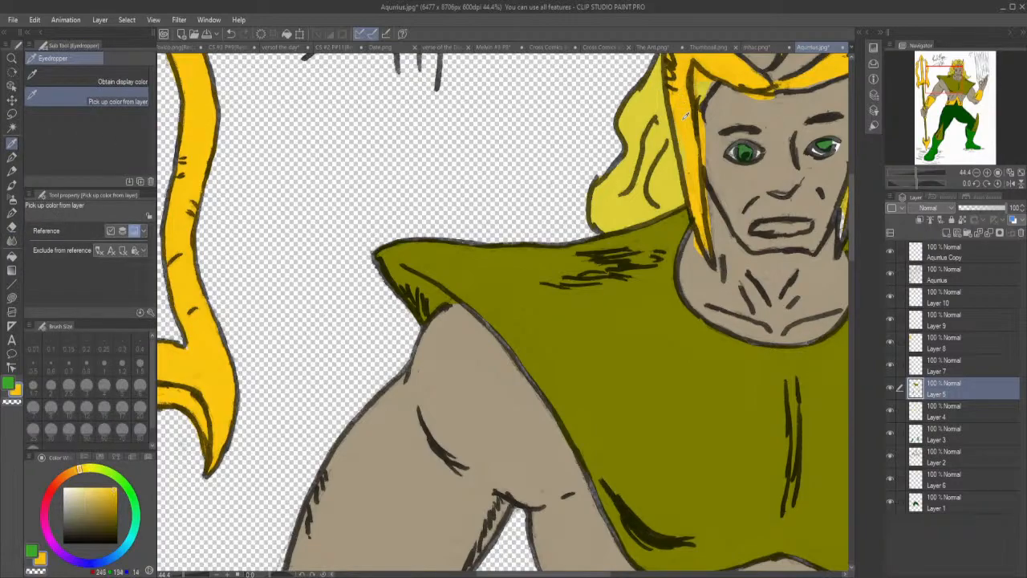
drag(579, 574, 628, 575)
drag(850, 225, 849, 195)
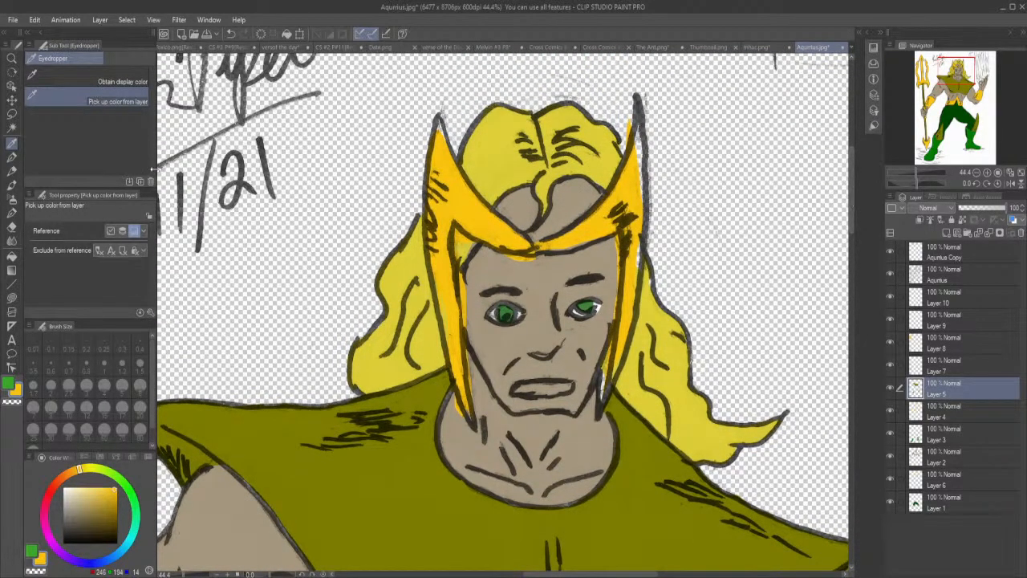
click(11, 297)
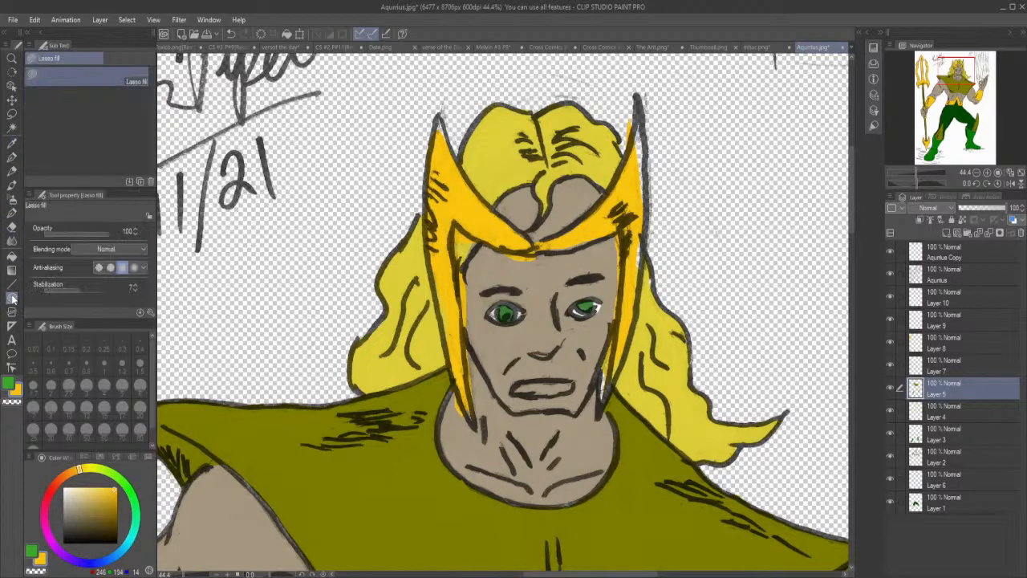
mouse_move(467, 404)
mouse_down()
mouse_move(472, 418)
mouse_move(469, 392)
mouse_up()
mouse_move(609, 362)
mouse_down()
mouse_move(599, 410)
mouse_move(616, 377)
mouse_move(610, 359)
mouse_up()
mouse_move(642, 240)
mouse_down()
mouse_move(639, 288)
mouse_move(650, 165)
mouse_move(642, 113)
mouse_move(630, 173)
mouse_up()
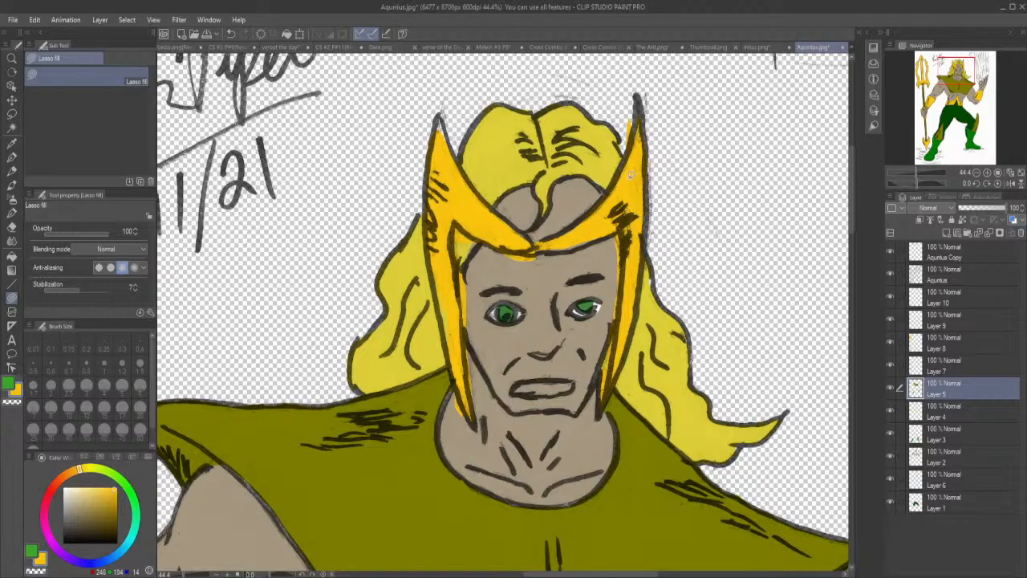
Try lasso filling more gaps along the helmet's horns and brow band with gold on Layer 5, and undo the last fills.
mouse_move(451, 304)
mouse_down()
mouse_move(445, 344)
mouse_move(434, 230)
mouse_up()
mouse_move(571, 237)
mouse_down()
mouse_move(546, 250)
mouse_move(599, 236)
mouse_move(572, 236)
mouse_up()
mouse_move(447, 141)
mouse_down()
mouse_move(440, 114)
mouse_move(443, 151)
mouse_up()
mouse_move(468, 184)
mouse_down()
mouse_move(479, 200)
mouse_move(457, 159)
mouse_move(461, 183)
mouse_up()
drag(531, 244, 520, 228)
click(12, 227)
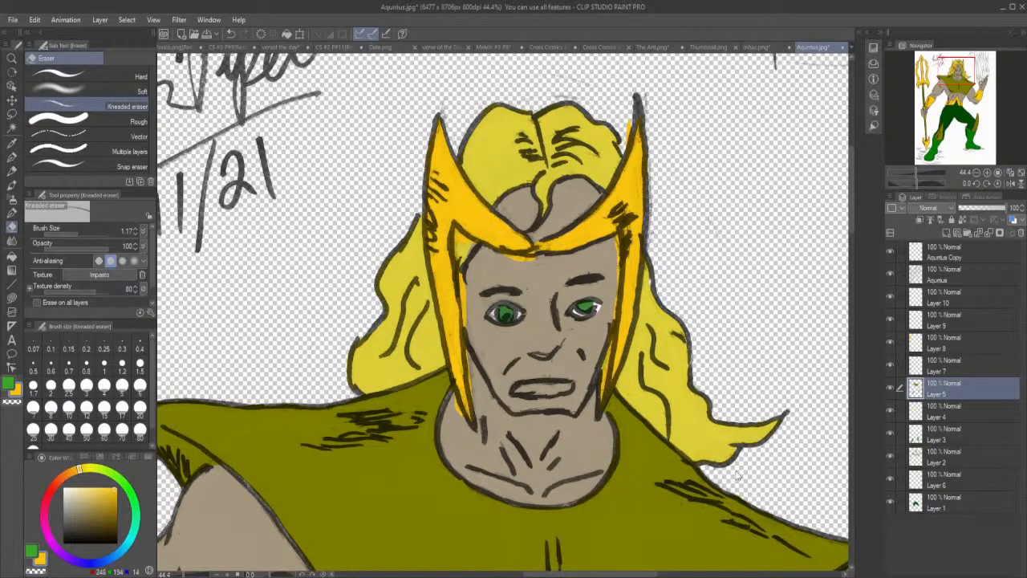
key(ctrl+z)
key(ctrl+z)
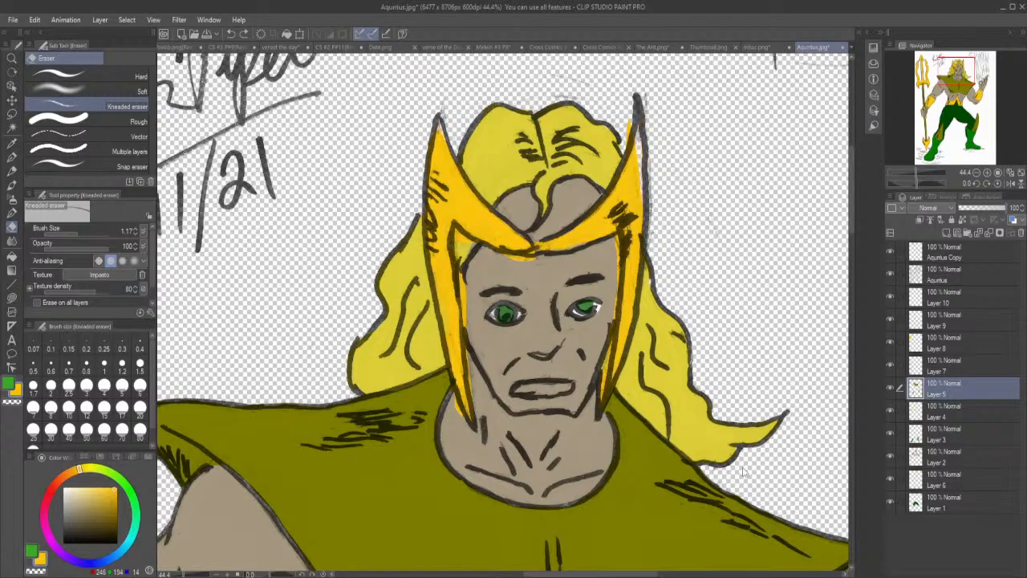
Hide Layer 4 to expose the stray gold fills on Layer 5, undo those fills, and show Layer 4 again.
click(891, 412)
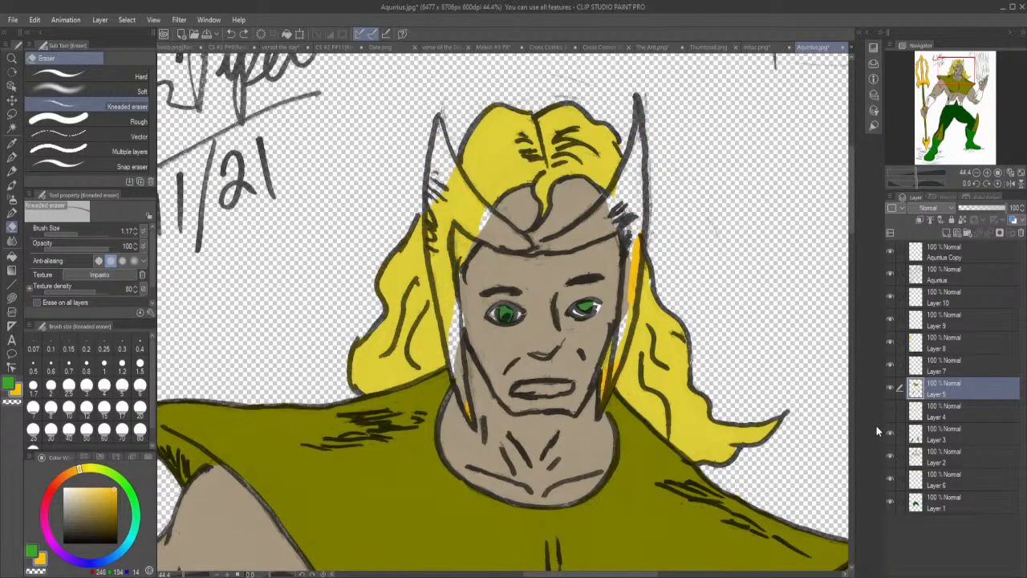
key(ctrl+z)
key(ctrl+z)
key(ctrl+z)
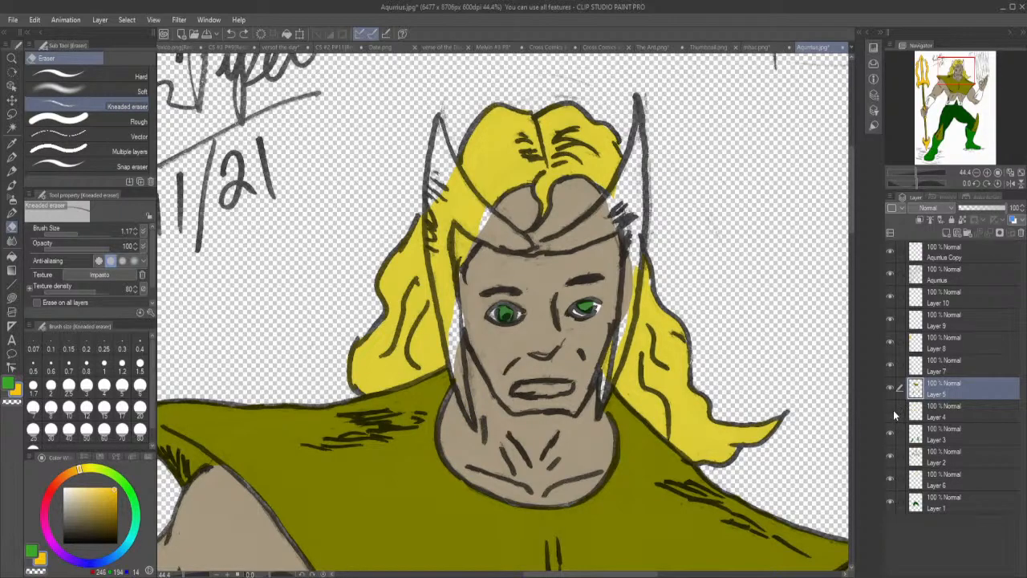
click(892, 412)
Lasso fill the gaps along the helmet's cheek guards, outer horn edge and brow band with gold on Layer 4.
click(934, 415)
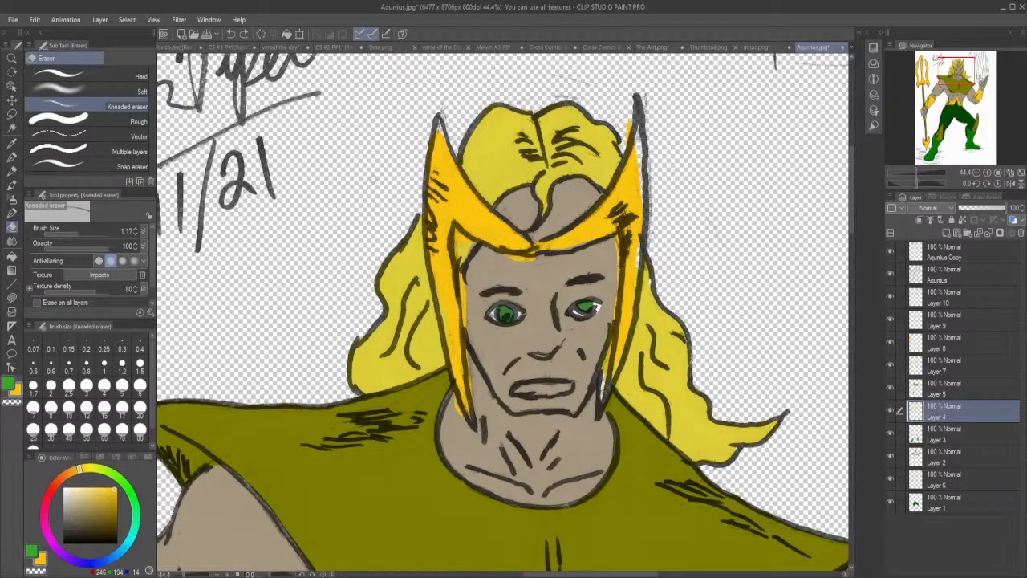
click(12, 297)
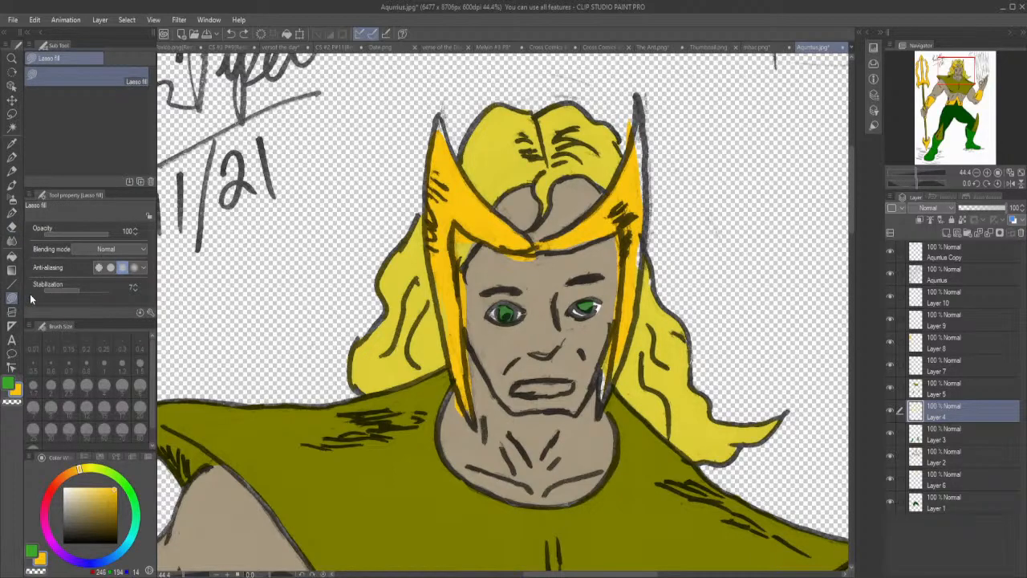
mouse_move(455, 314)
mouse_down()
mouse_move(446, 344)
mouse_move(441, 266)
mouse_move(442, 277)
mouse_up()
drag(476, 419, 473, 392)
mouse_move(602, 370)
mouse_down()
mouse_move(602, 394)
mouse_move(622, 360)
mouse_move(618, 334)
mouse_up()
mouse_move(633, 232)
mouse_down()
mouse_move(638, 300)
mouse_move(642, 149)
mouse_move(642, 200)
mouse_move(634, 194)
mouse_move(644, 207)
mouse_move(650, 160)
mouse_move(641, 113)
mouse_move(627, 181)
mouse_up()
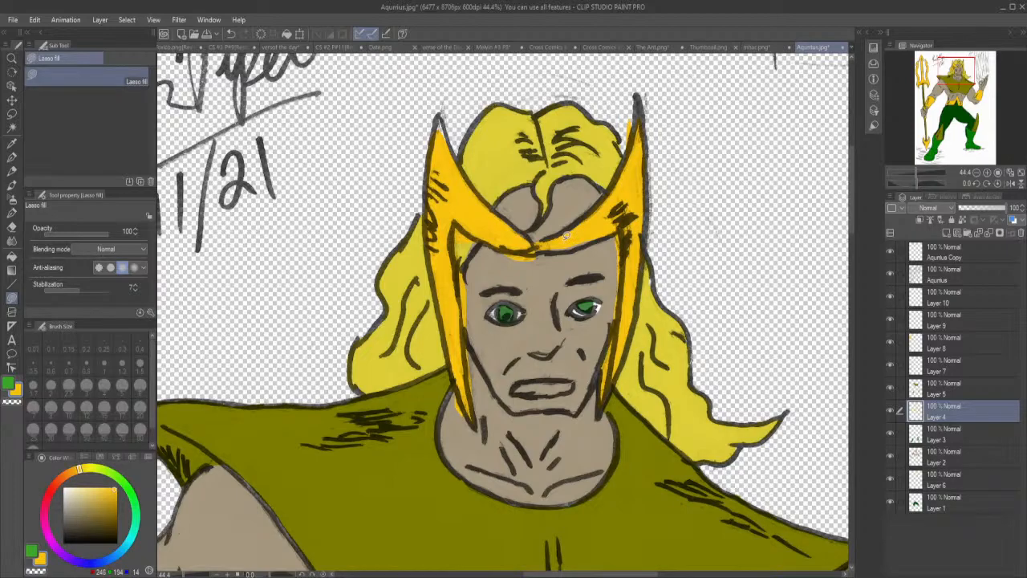
mouse_move(560, 243)
mouse_down()
mouse_move(548, 252)
mouse_move(601, 238)
mouse_up()
mouse_move(439, 193)
mouse_down()
mouse_move(439, 281)
mouse_move(430, 225)
mouse_move(437, 191)
mouse_up()
Erase the gold overspill beyond the helmet's cheek guards, brow band and horn tip on Layer 4 with the Kneaded eraser.
click(11, 227)
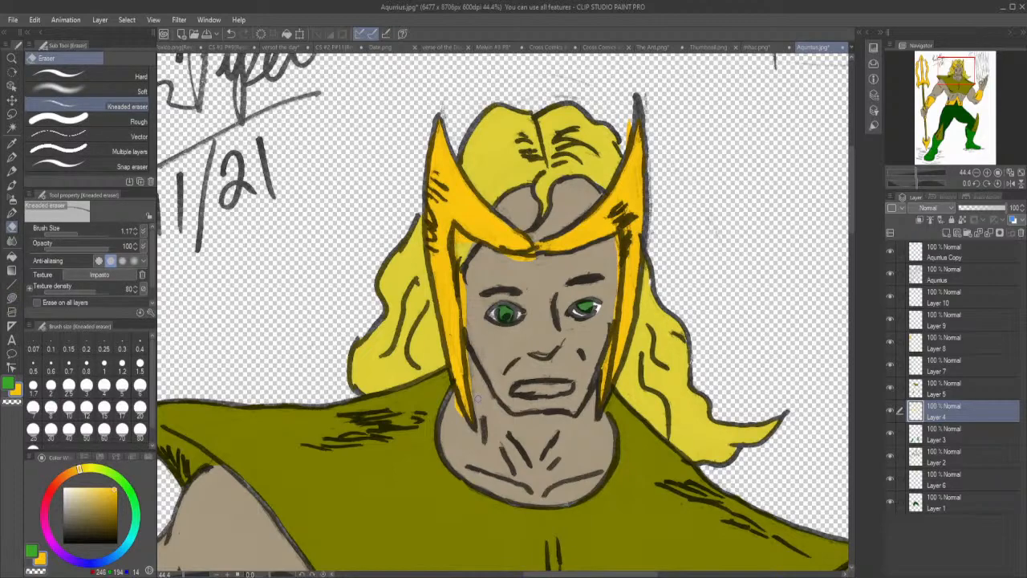
mouse_move(452, 400)
mouse_down()
mouse_move(461, 415)
mouse_move(469, 367)
mouse_move(456, 233)
mouse_move(533, 260)
mouse_up()
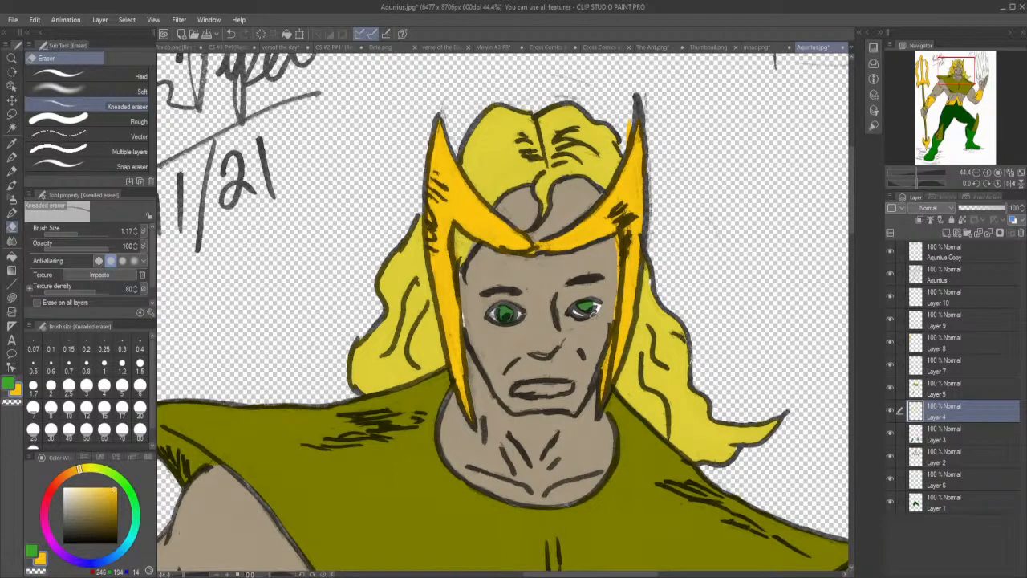
drag(610, 321, 616, 240)
drag(623, 154, 629, 124)
Lasso fill the gap at the wrist corner of the raised arm's gauntlet with gold on Layer 4.
click(12, 297)
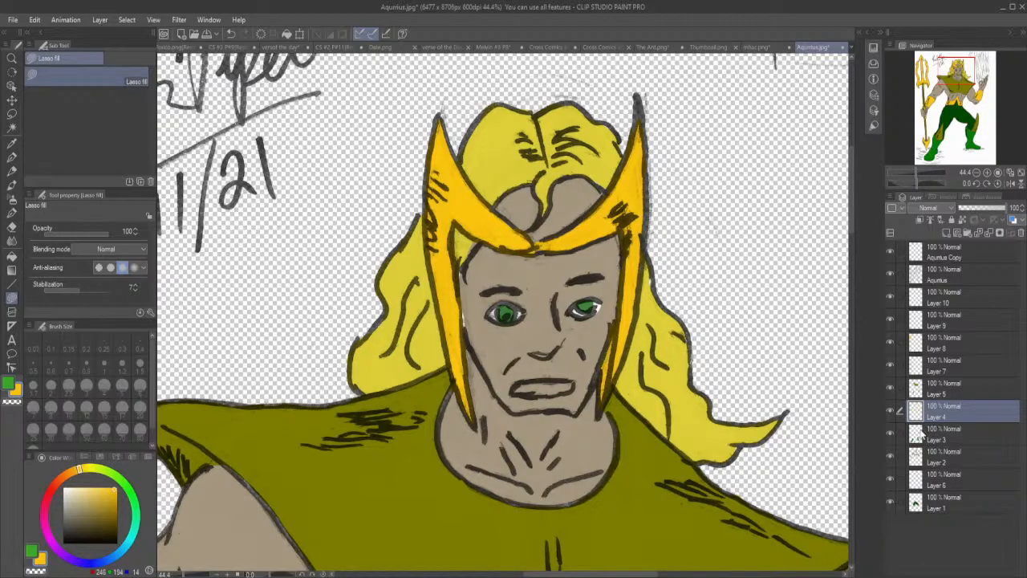
drag(853, 218, 858, 314)
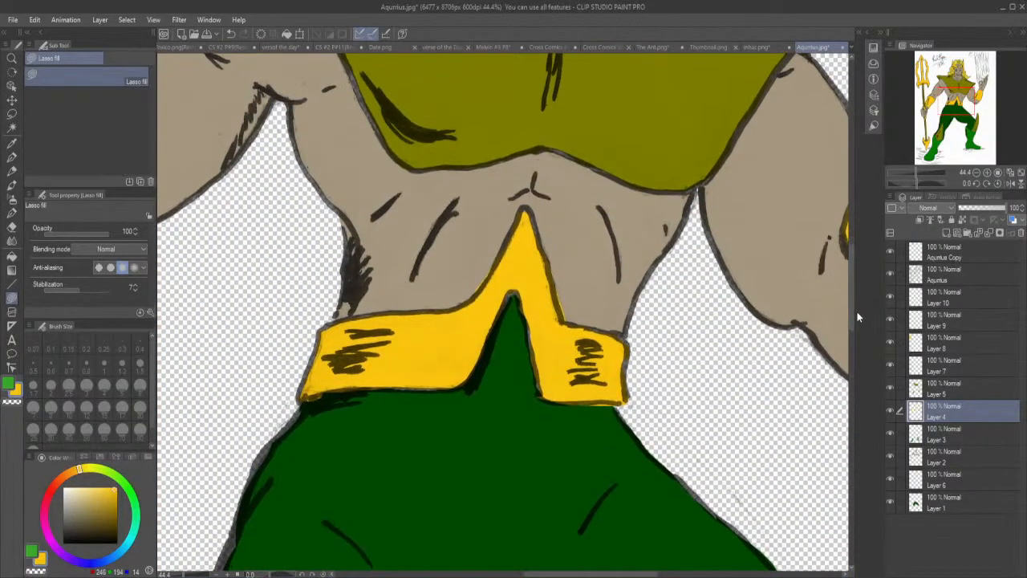
click(12, 226)
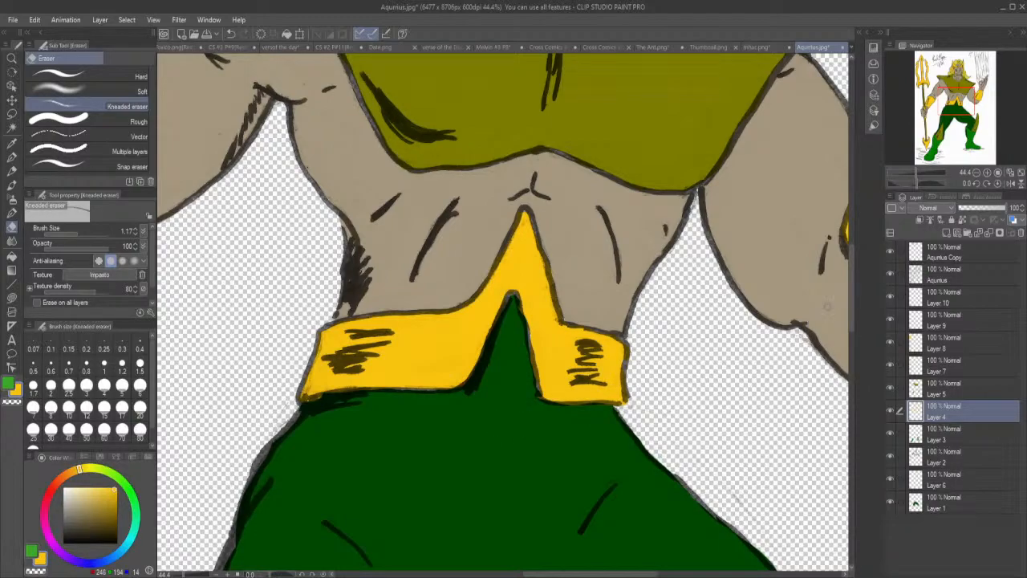
mouse_move(852, 285)
mouse_down()
mouse_move(865, 387)
mouse_move(861, 277)
mouse_up()
drag(598, 573, 530, 573)
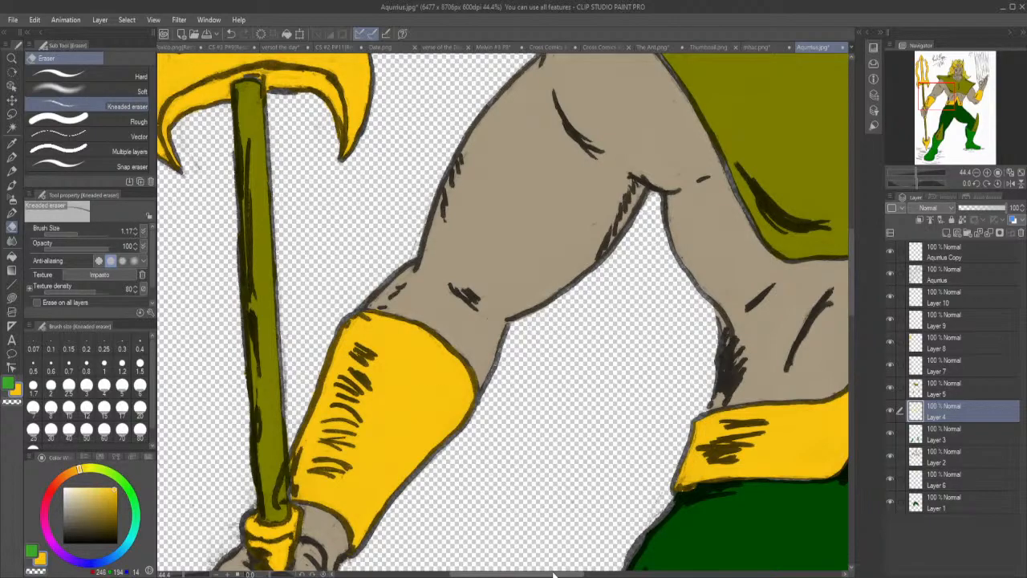
drag(554, 574, 692, 575)
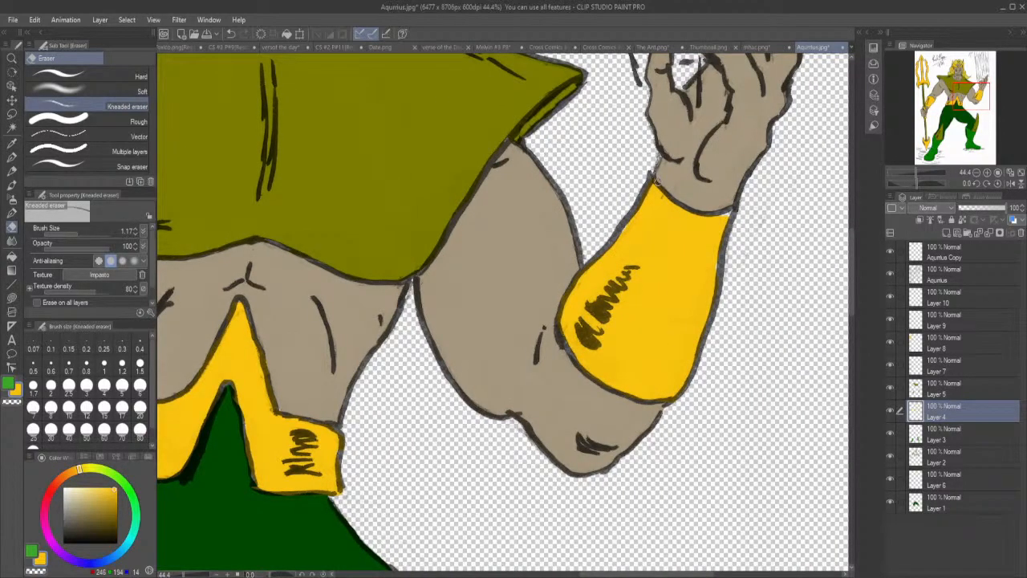
click(13, 298)
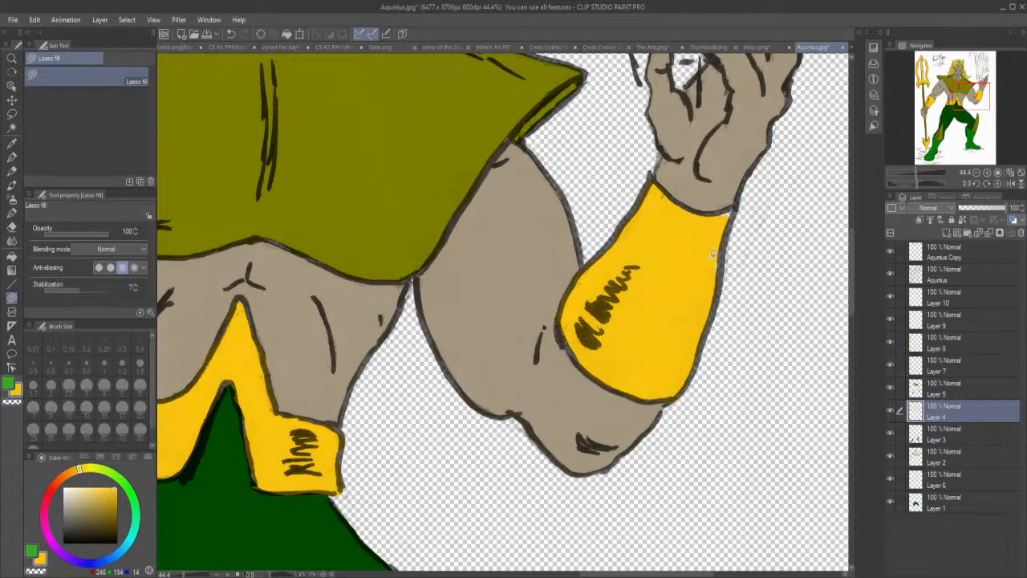
mouse_move(725, 223)
mouse_down()
mouse_move(738, 204)
mouse_move(705, 204)
mouse_up()
scroll(386, 222, down, 1)
scroll(386, 222, down, 1)
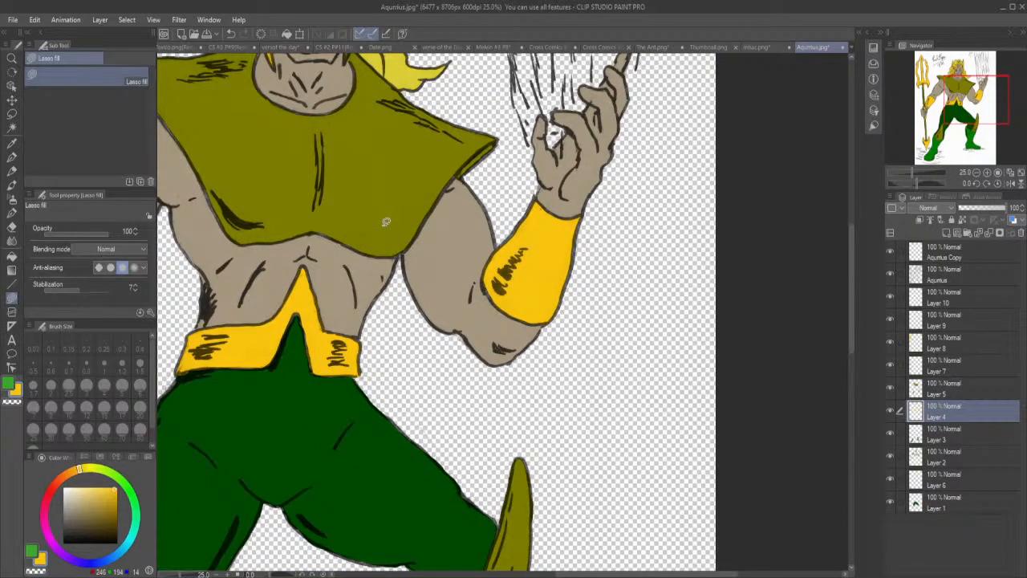
Toggle Layer 3 off and on to check which colour areas it holds.
click(947, 432)
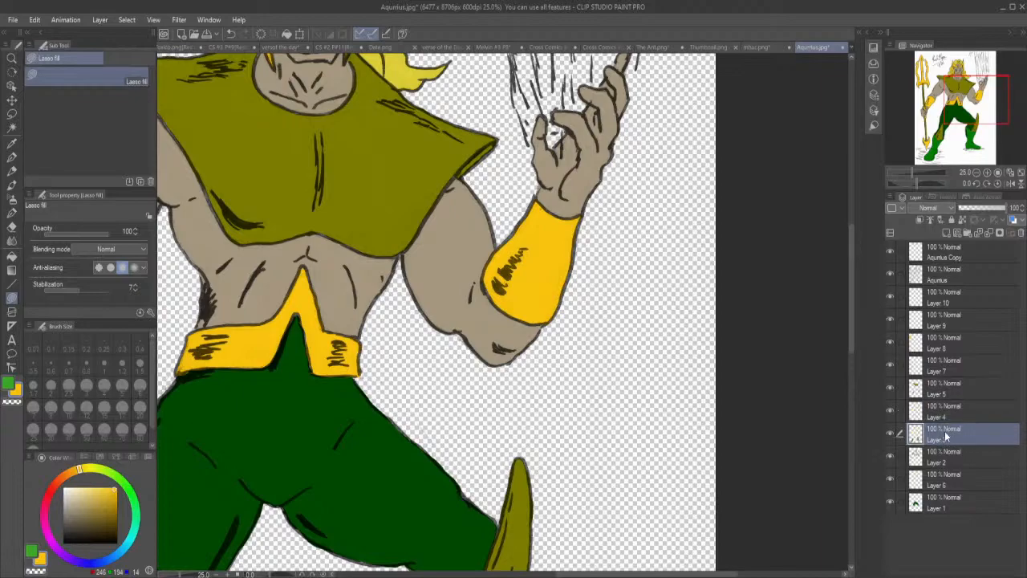
click(891, 434)
click(890, 435)
Sample the boot's green and lasso fill the gap at the pointed upper edge of the bent leg's boot on Layer 3.
drag(853, 355, 854, 438)
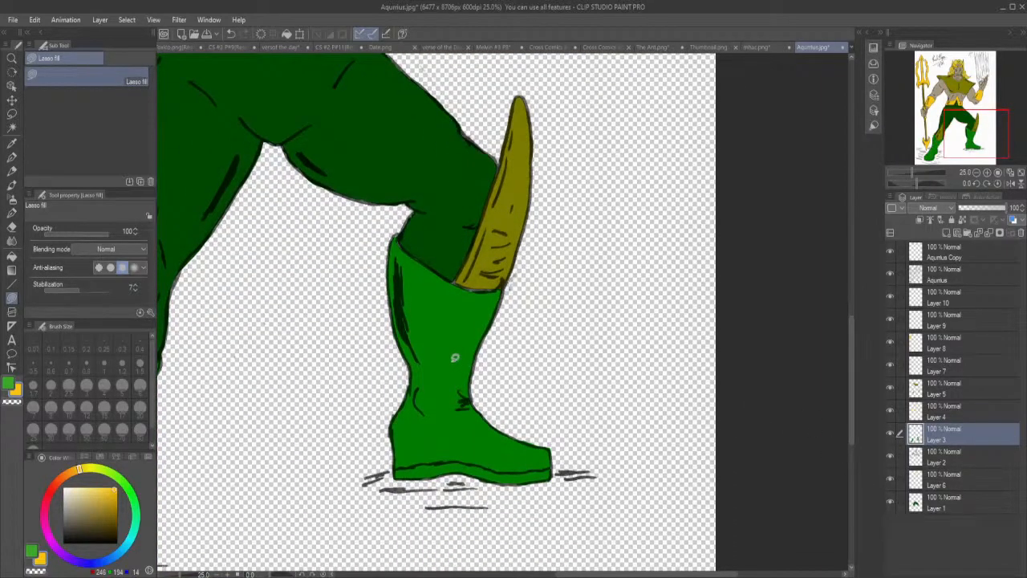
scroll(455, 357, up, 3)
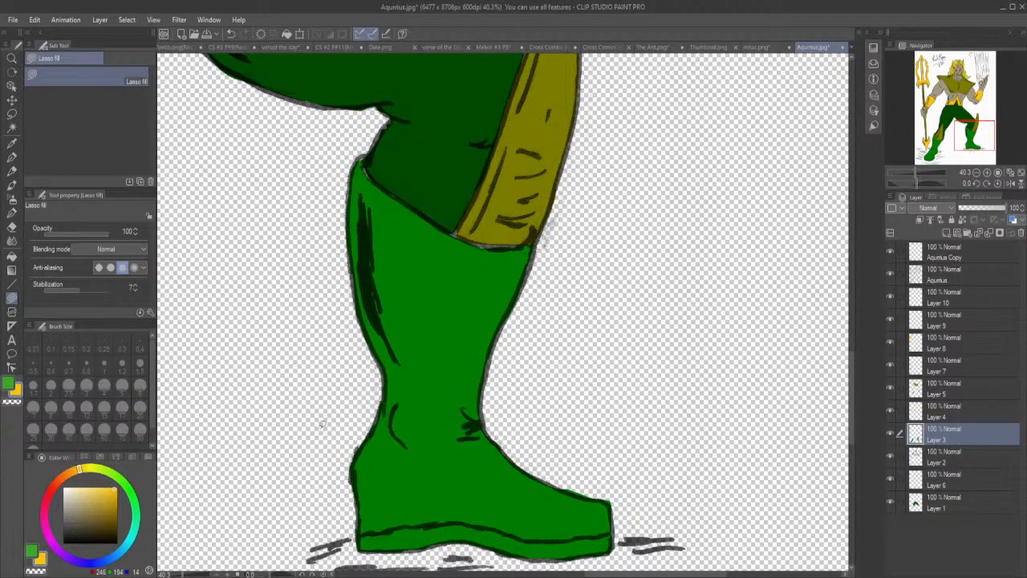
click(12, 144)
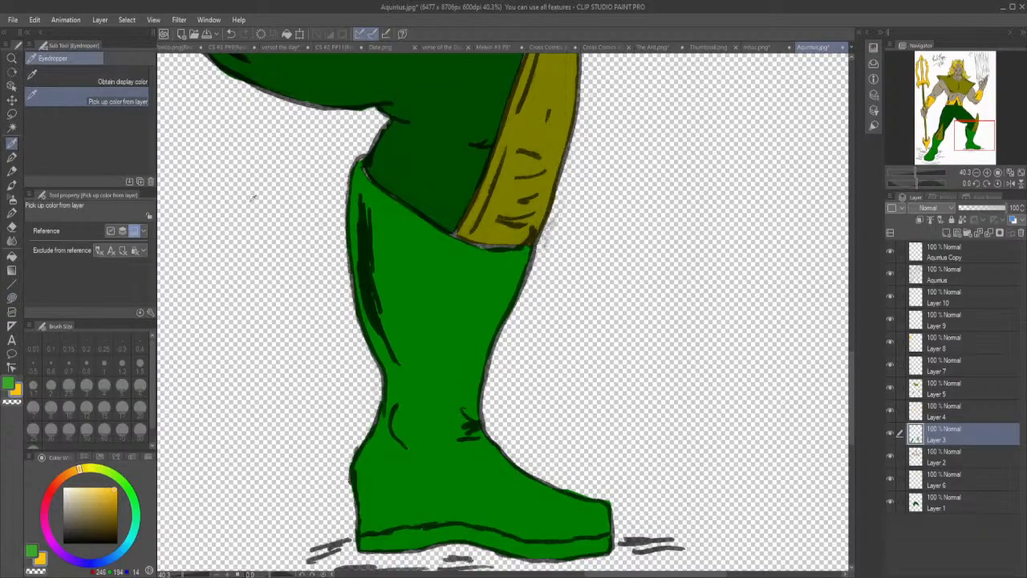
click(382, 261)
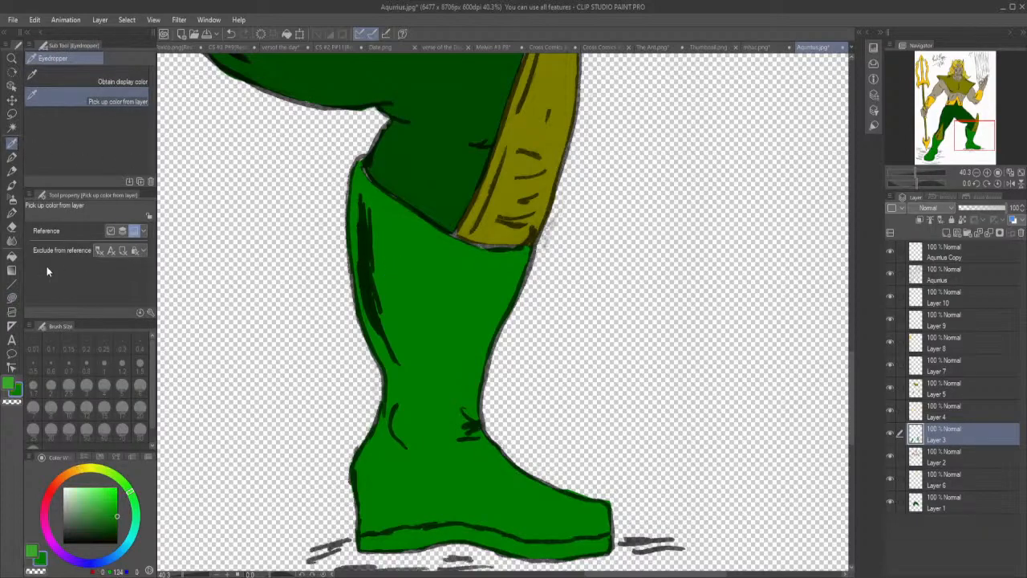
click(12, 297)
mouse_move(365, 169)
mouse_down()
mouse_move(371, 155)
mouse_move(360, 163)
mouse_up()
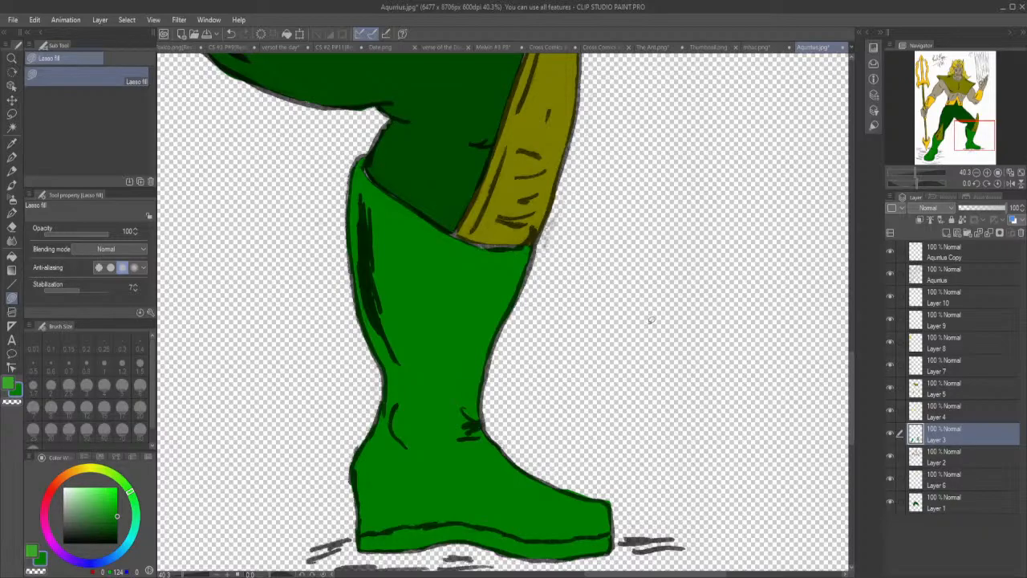
Erase the stray edges along the bent leg's boot, using the Aquarius line-art layer and Layer 3 for the toe.
click(943, 462)
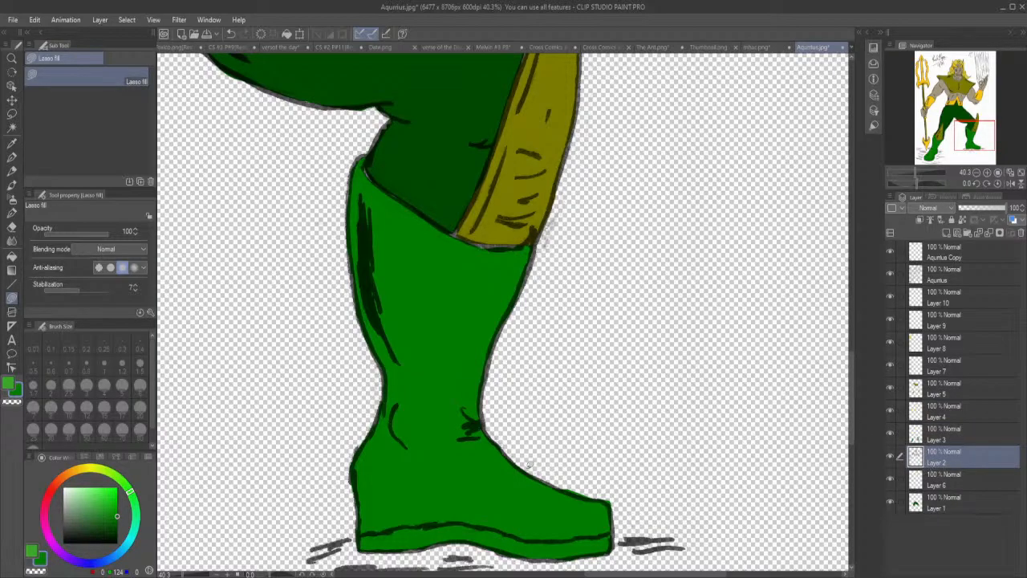
click(12, 227)
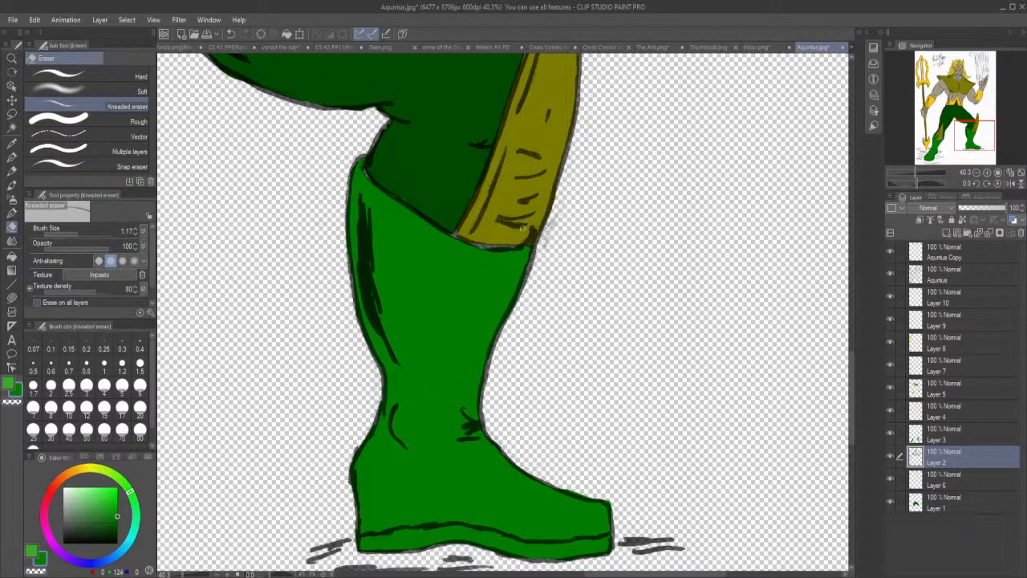
click(936, 503)
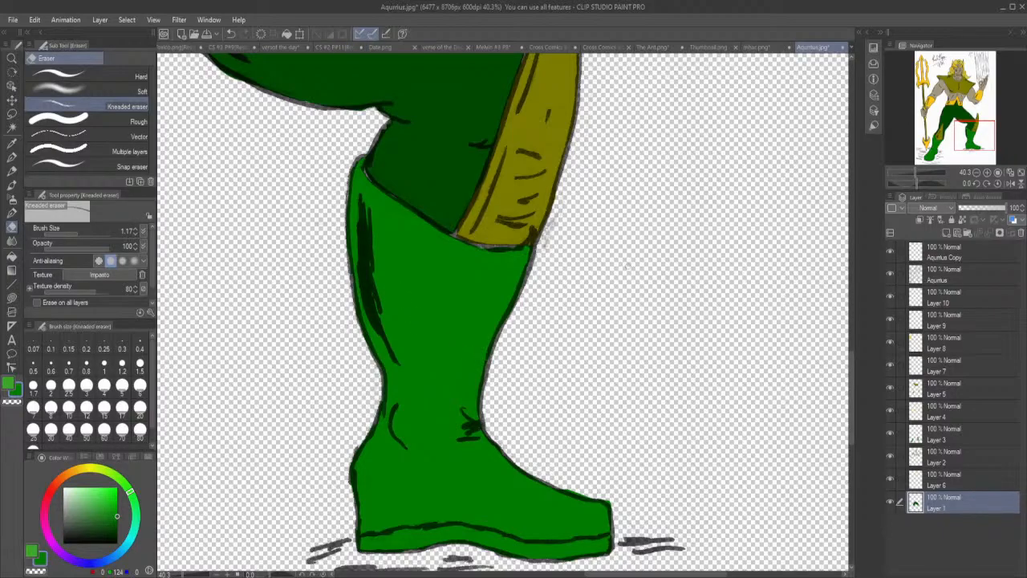
click(936, 456)
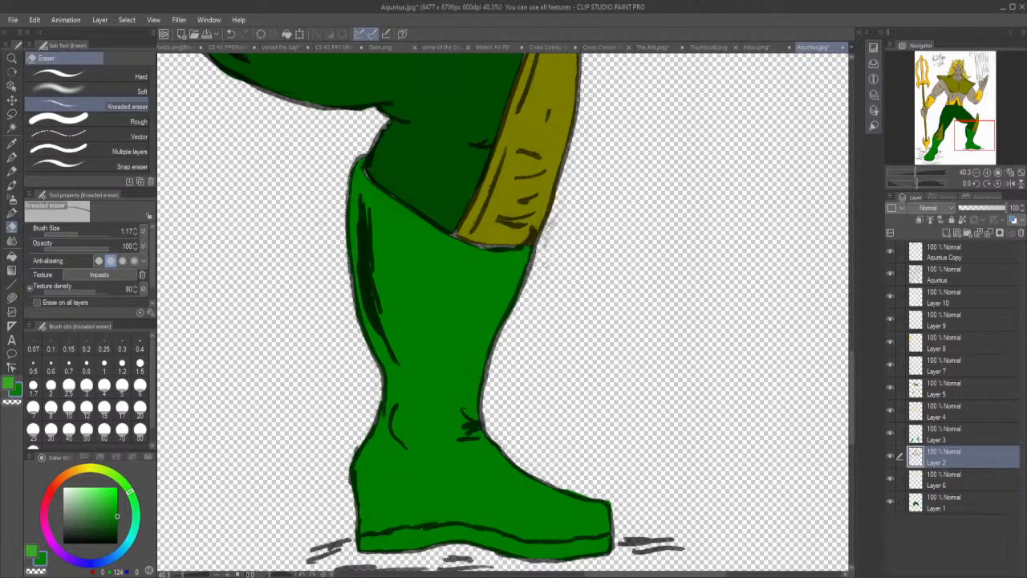
click(936, 277)
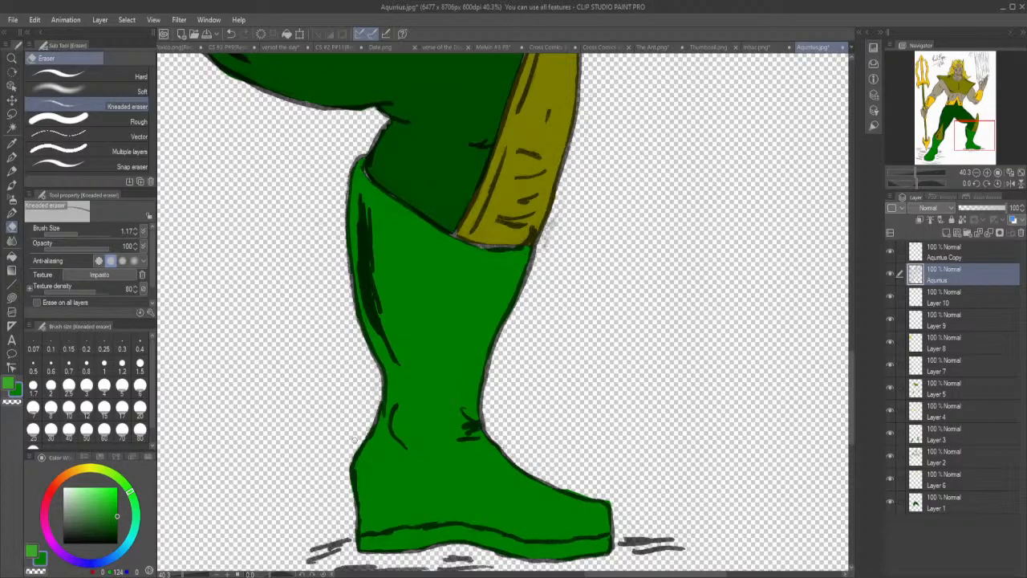
click(944, 434)
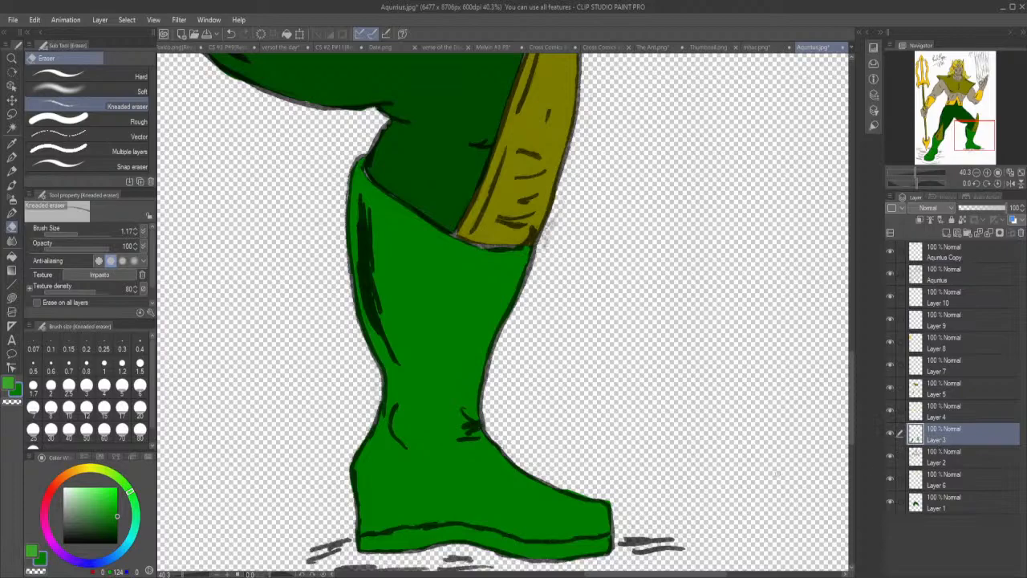
drag(572, 490, 611, 504)
Toggle Layer 2 off and on to check its colour areas around the other leg.
drag(649, 575, 513, 574)
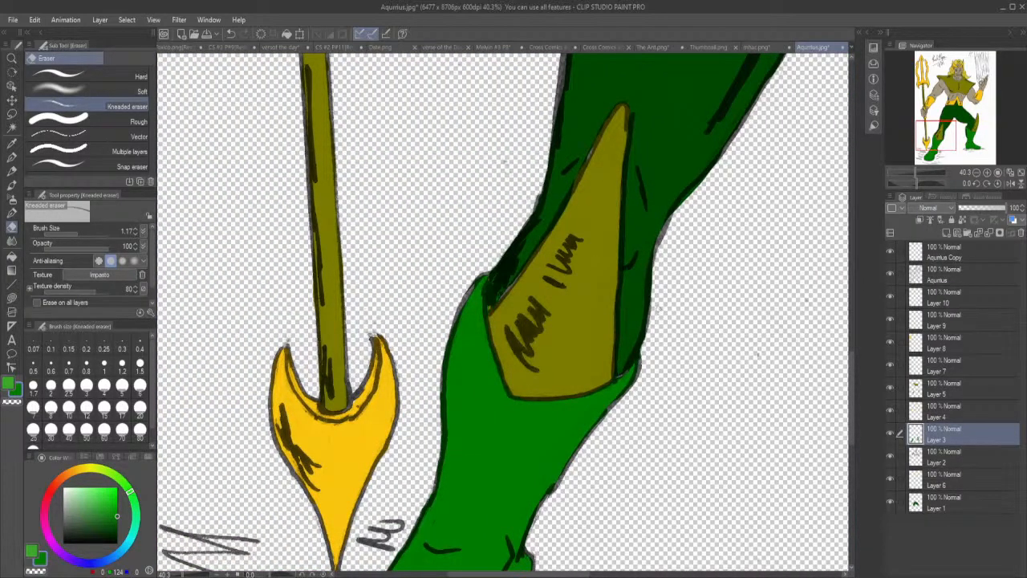
click(936, 456)
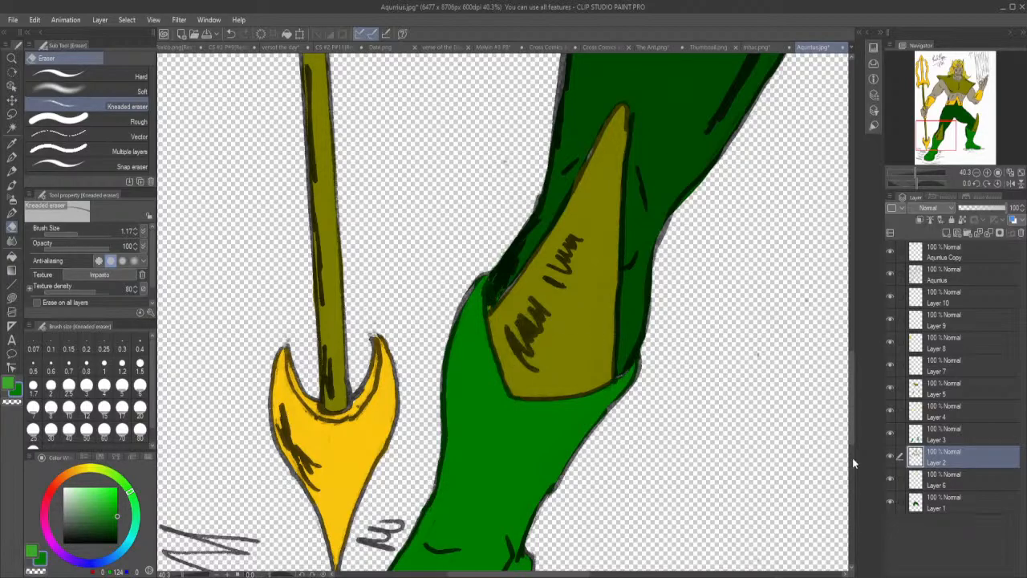
click(892, 456)
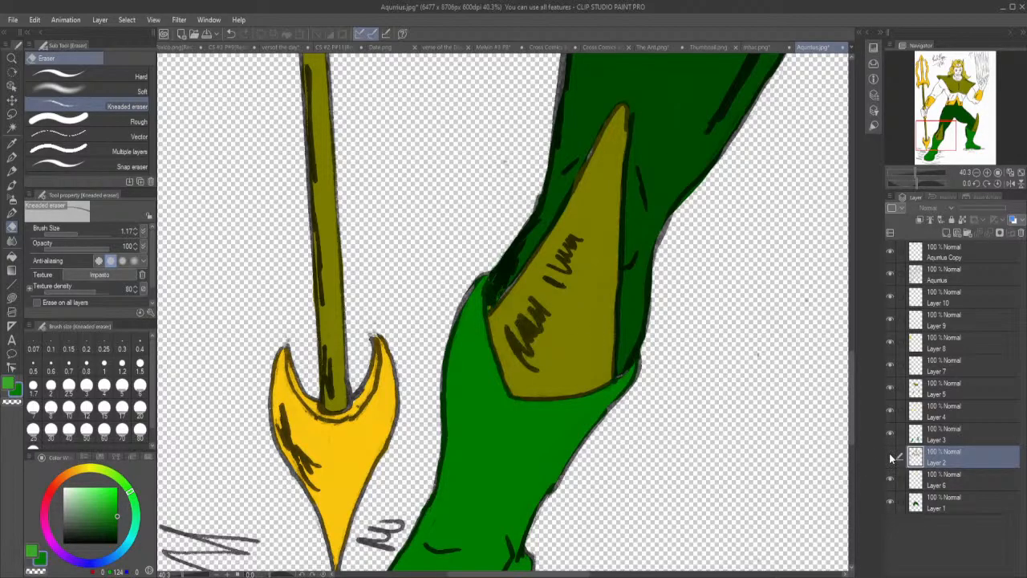
click(890, 456)
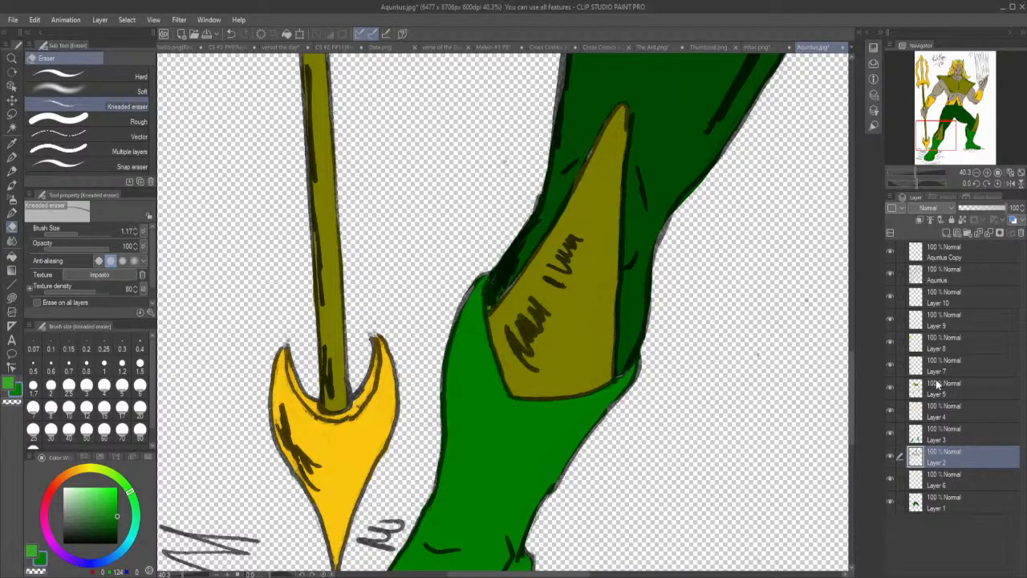
Erase the stray edges around the heel and along the instep of the boot beside the trident on the Aquarius line-art layer.
click(929, 389)
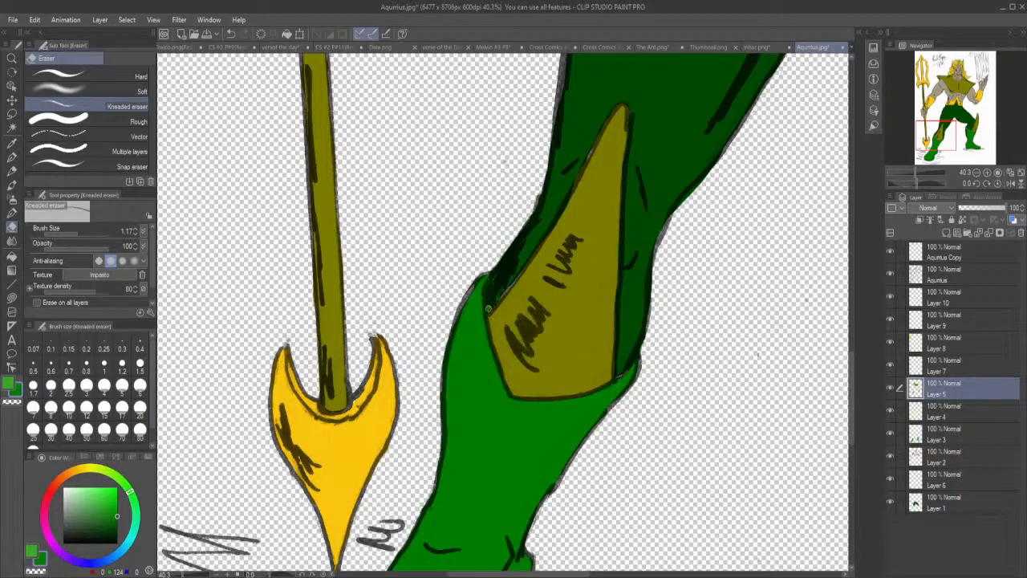
drag(584, 575, 700, 575)
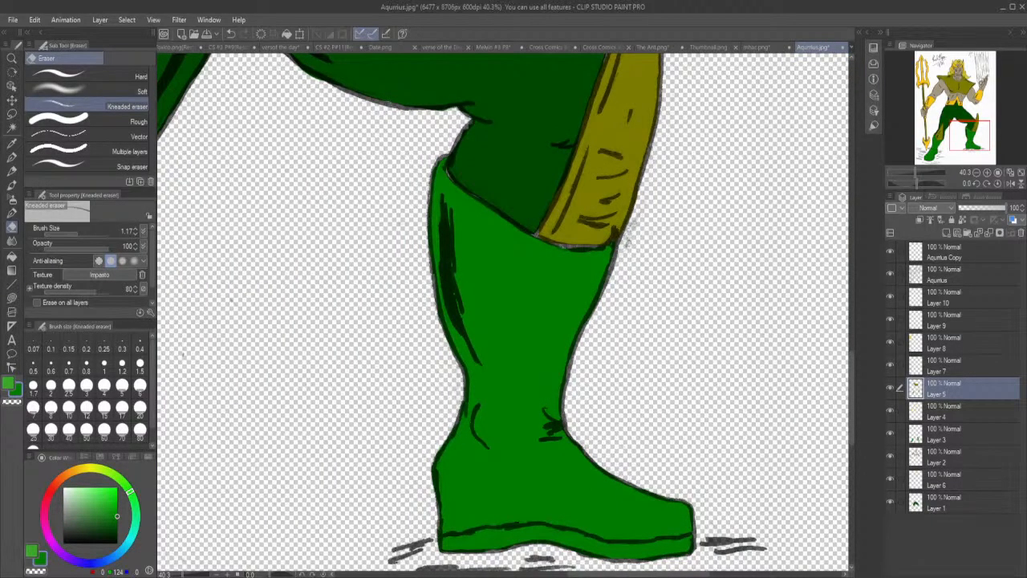
drag(638, 574, 526, 574)
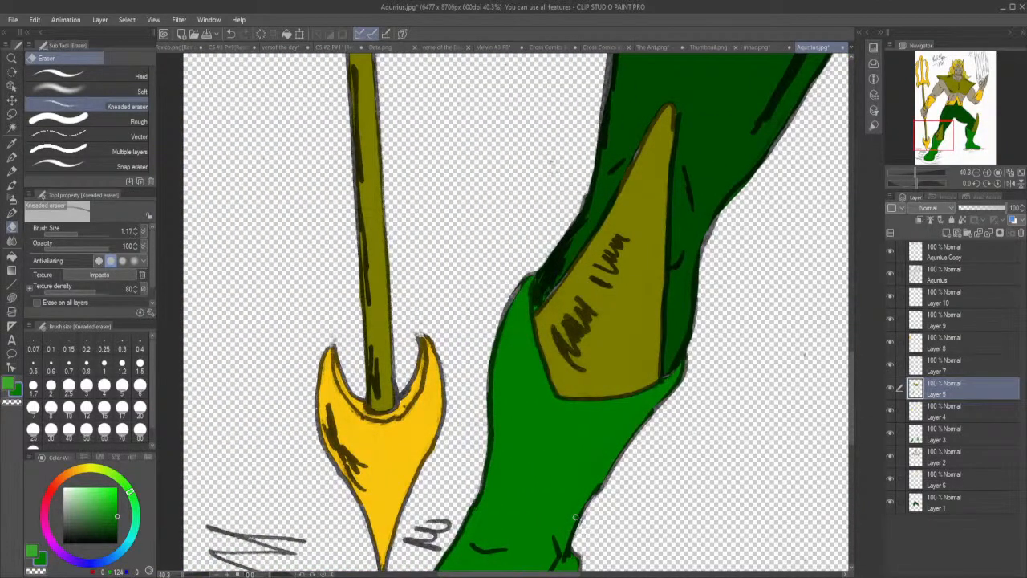
click(962, 278)
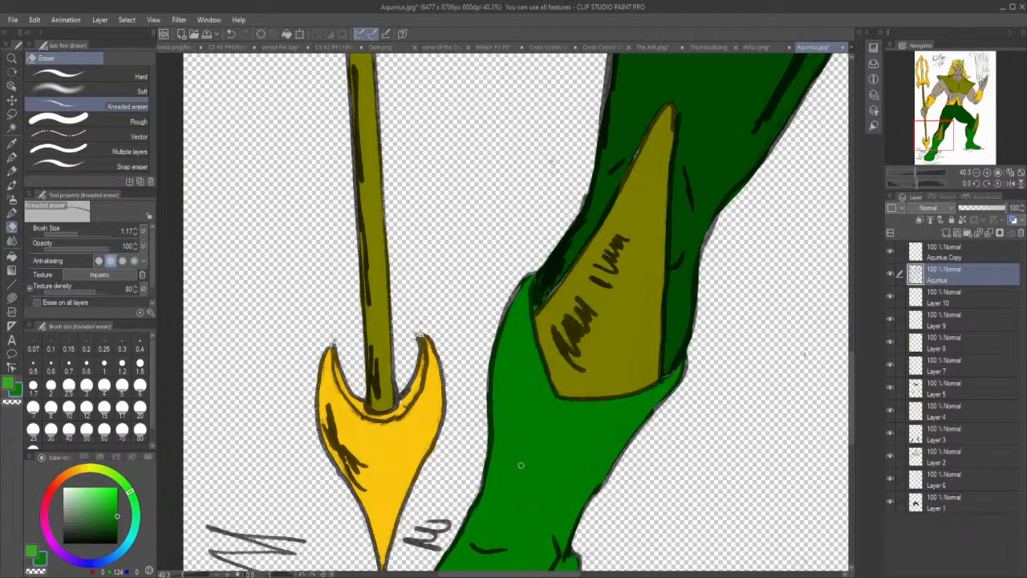
drag(853, 414, 856, 447)
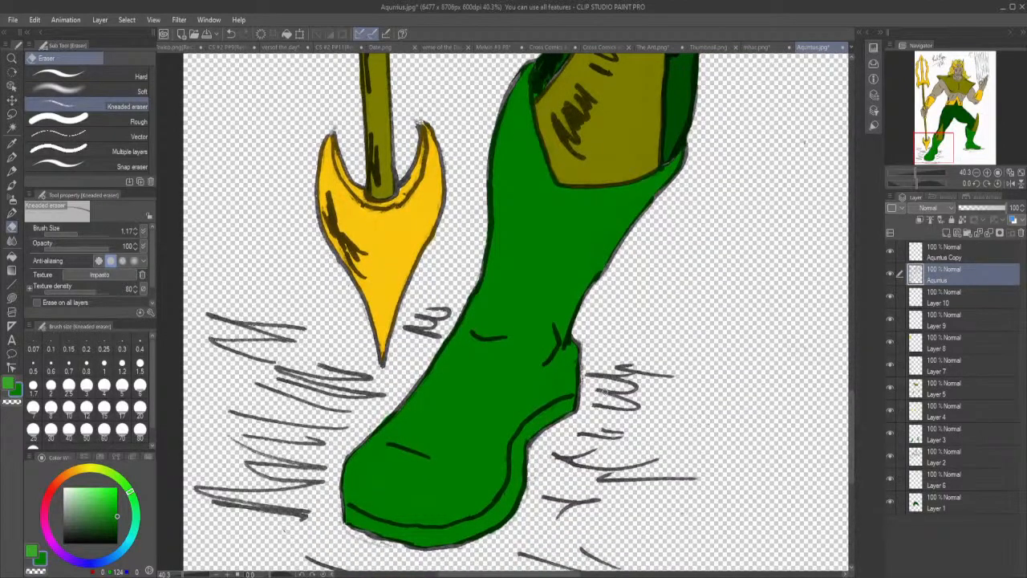
drag(587, 388, 581, 338)
drag(397, 418, 418, 390)
Toggle Layer 10 off and on to check which colour areas it holds on the face.
scroll(784, 435, down, 8)
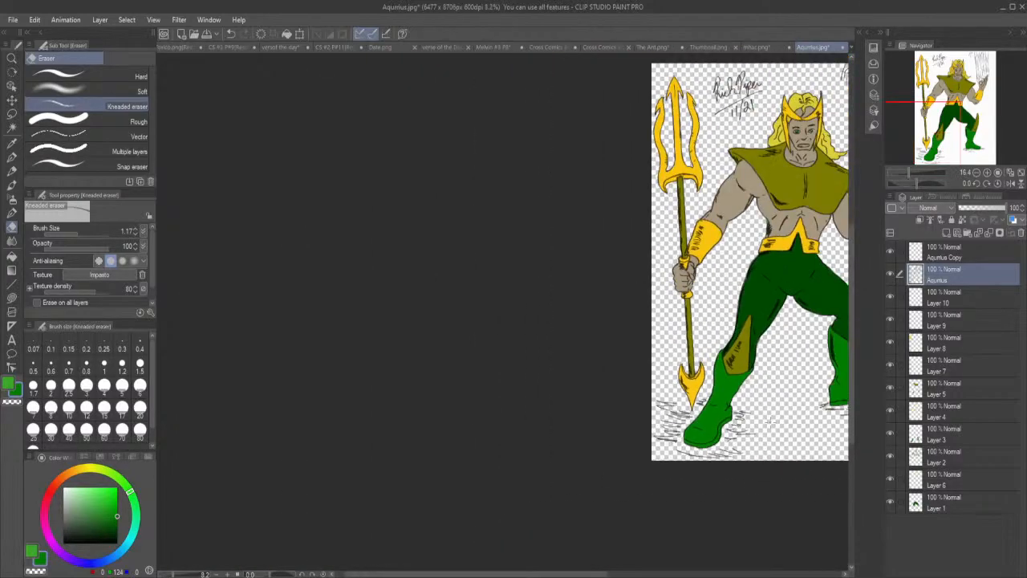
drag(595, 574, 686, 574)
scroll(595, 110, up, 5)
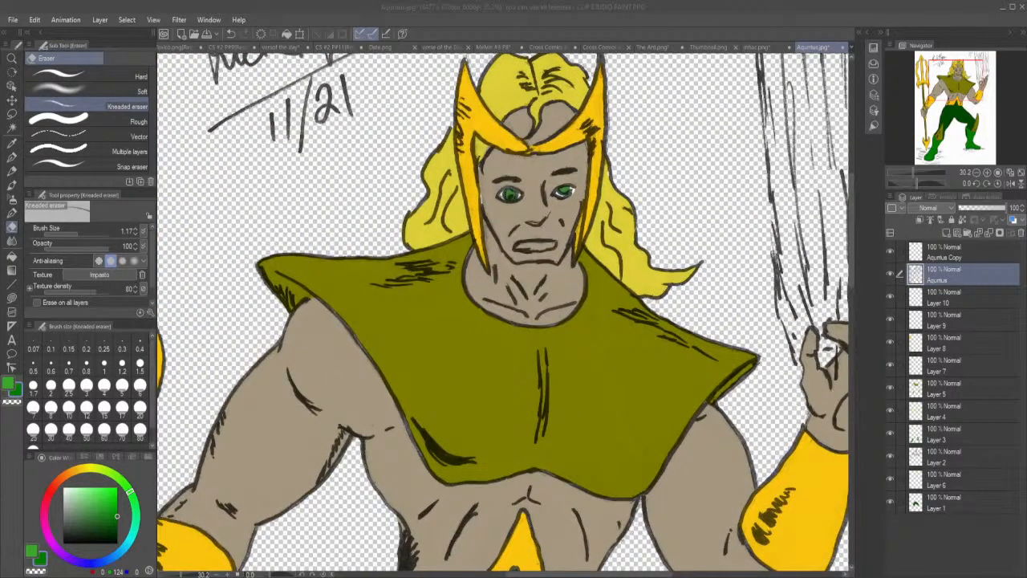
click(914, 298)
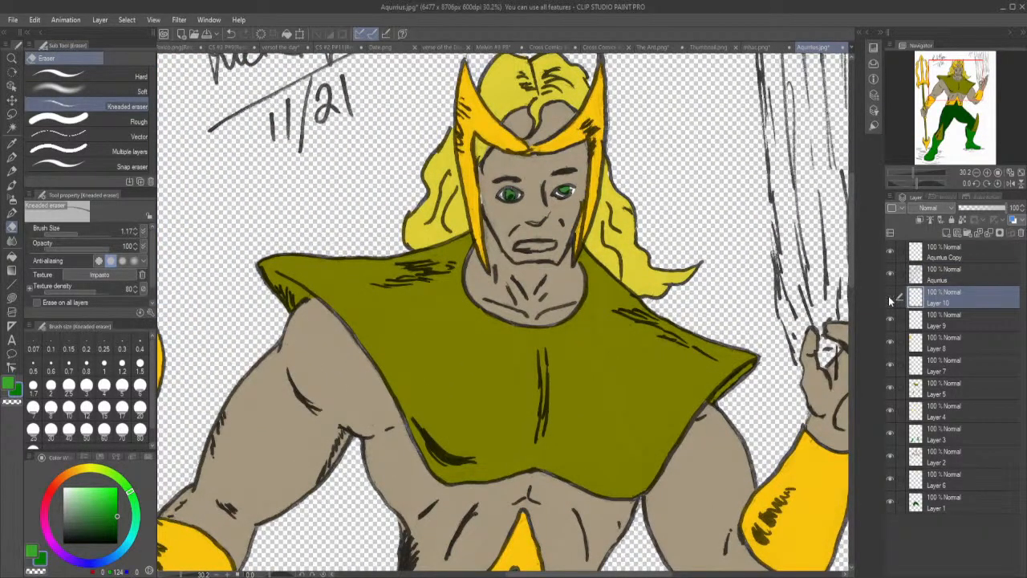
click(889, 296)
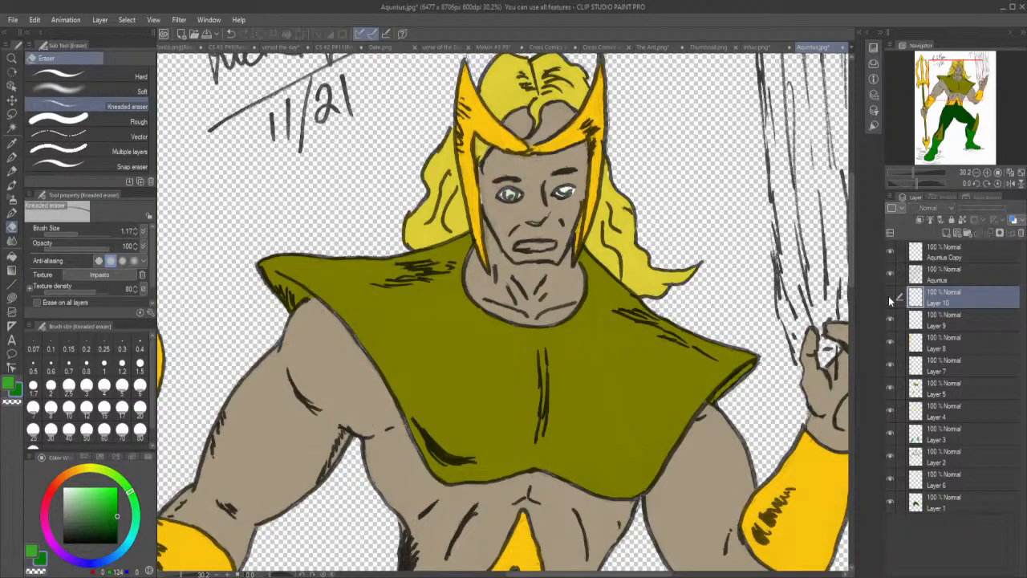
click(888, 297)
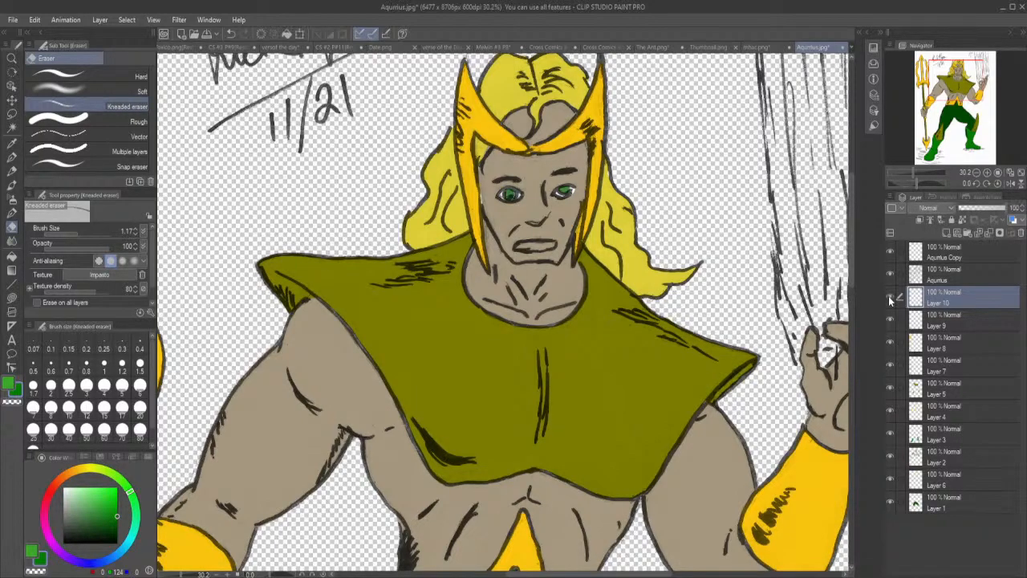
Add a new layer above Layer 10 and lasso fill the open mouth with white for the teeth.
click(948, 230)
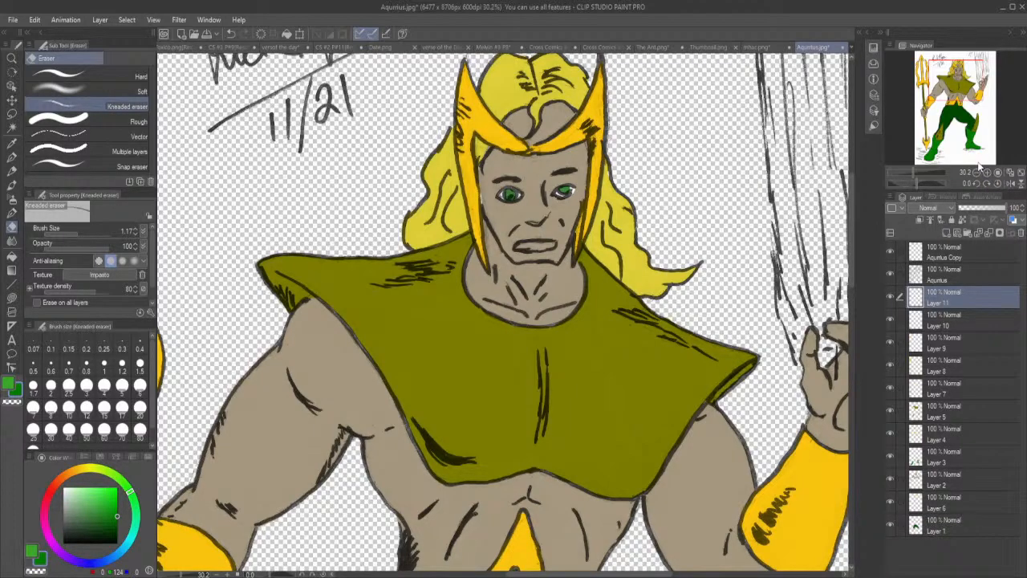
click(107, 499)
key(x)
click(11, 298)
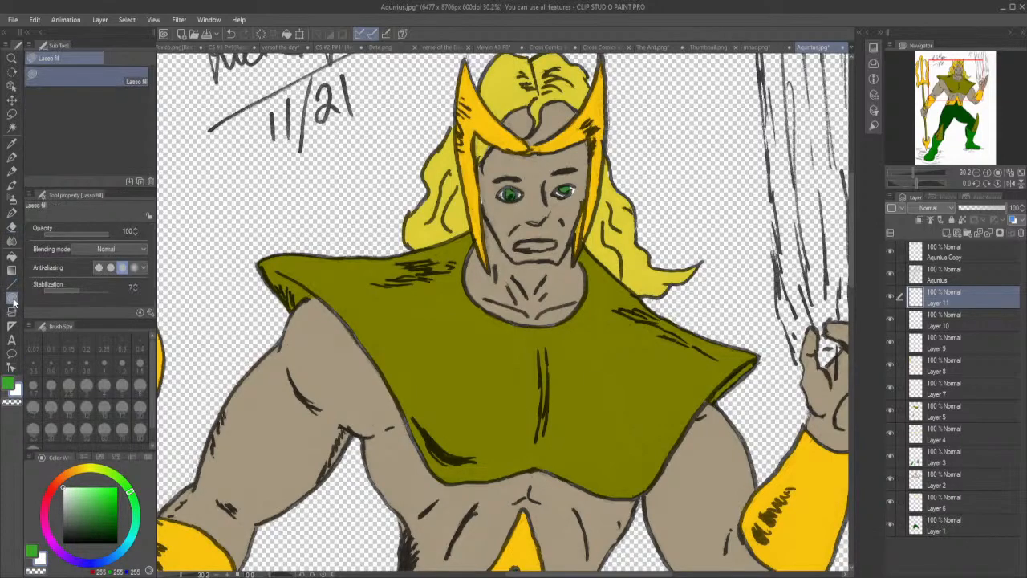
mouse_move(518, 243)
mouse_down()
mouse_move(560, 240)
mouse_move(517, 243)
mouse_up()
click(939, 483)
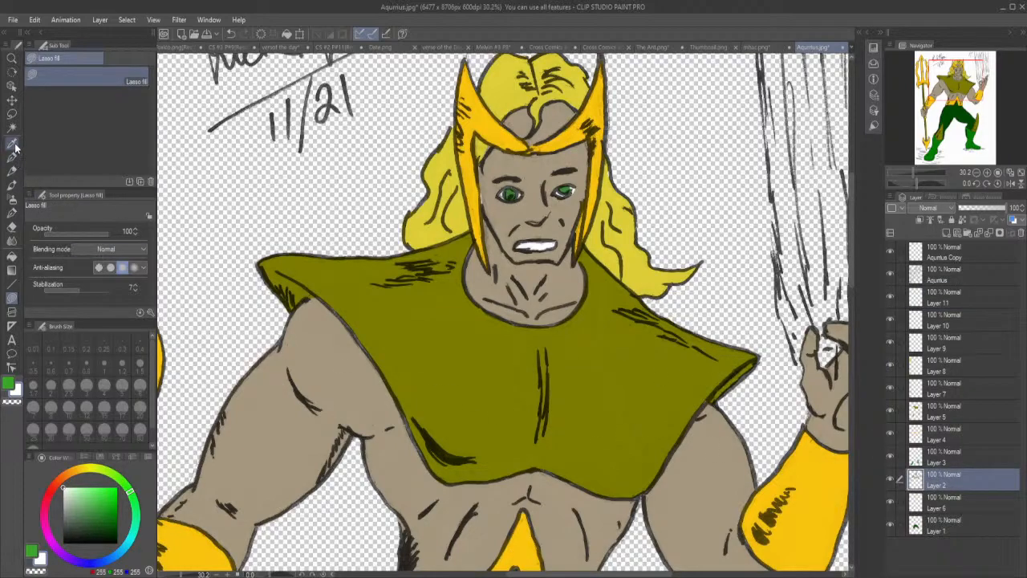
click(12, 227)
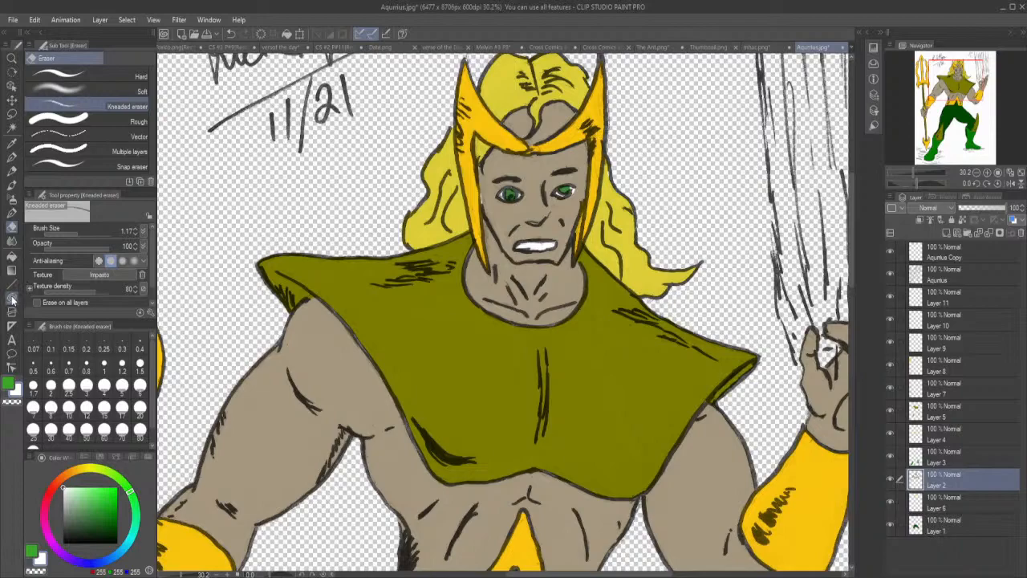
click(11, 145)
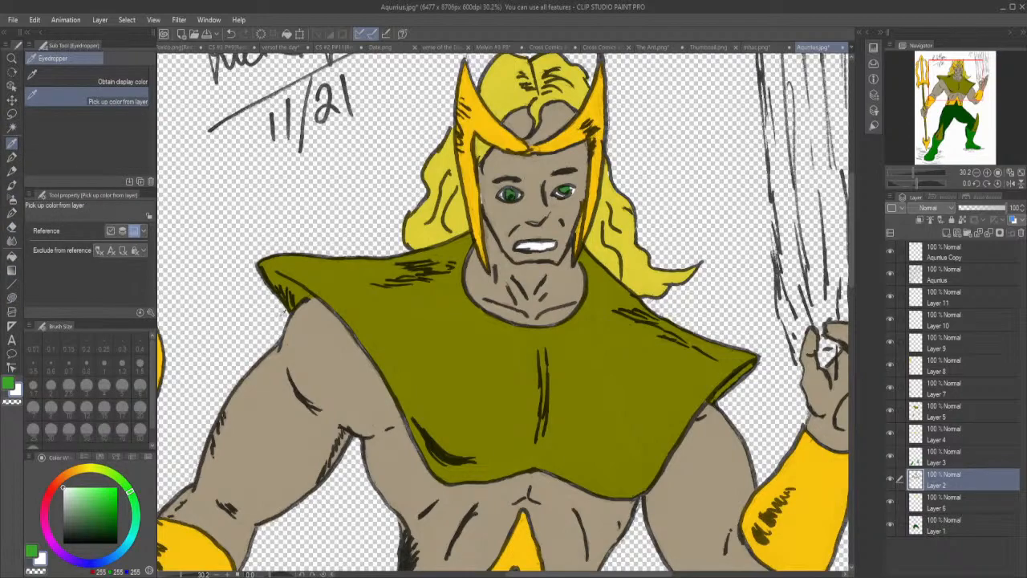
click(299, 343)
click(11, 297)
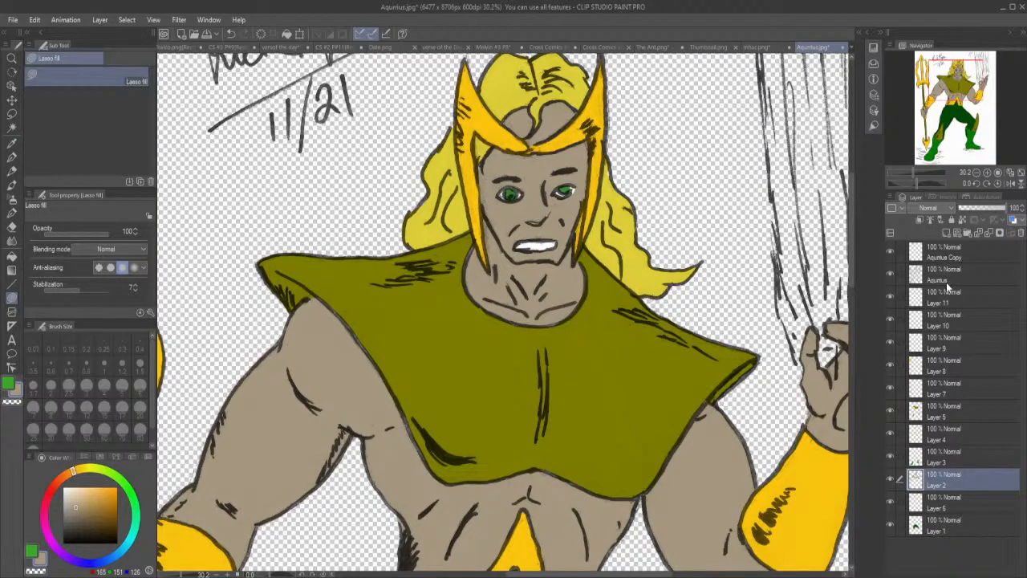
Draw a black pupil in the eye nearer the raised hand on the Aquarius layer, using the Real G-Pen at size 1.
click(899, 280)
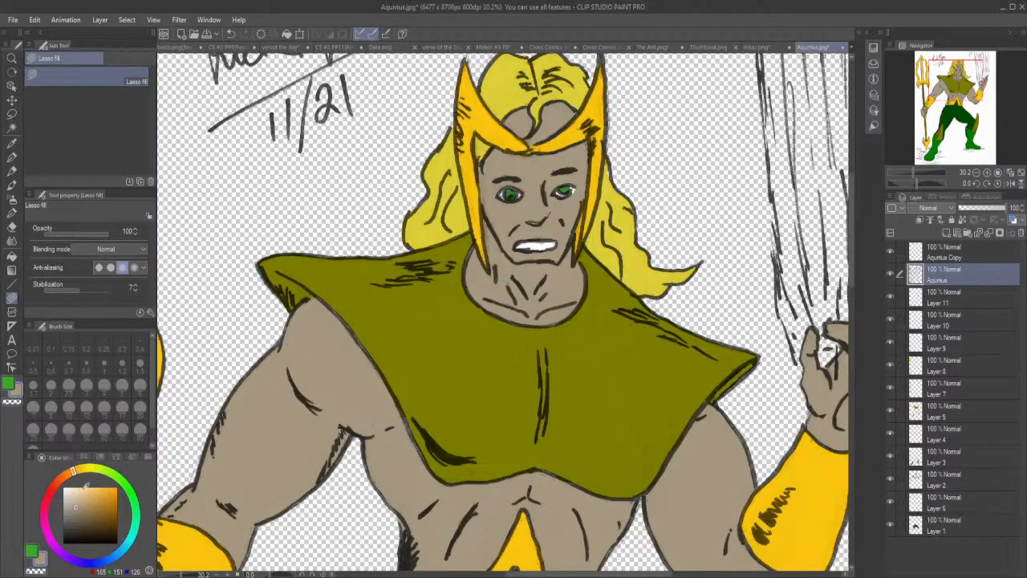
click(117, 545)
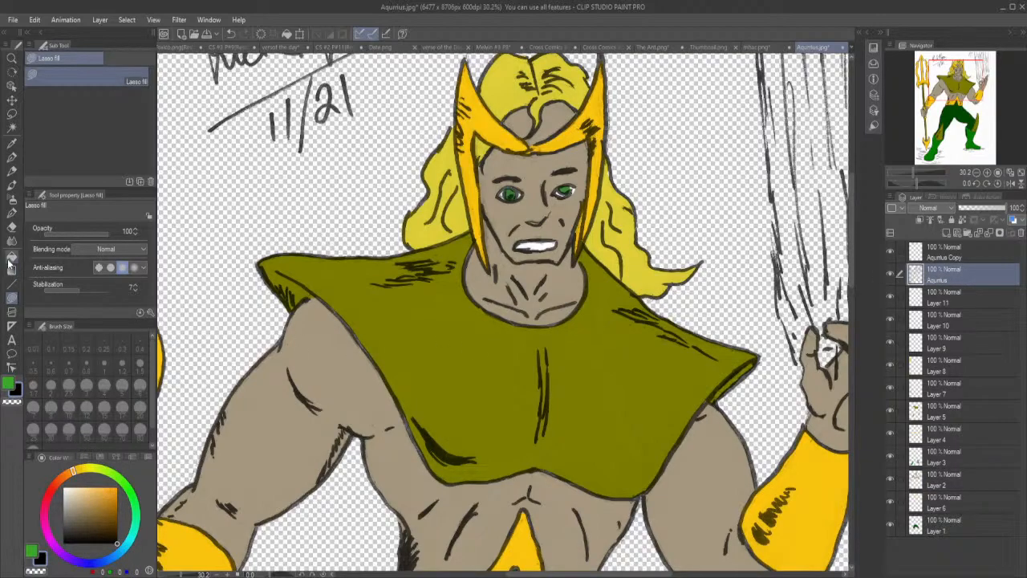
click(12, 157)
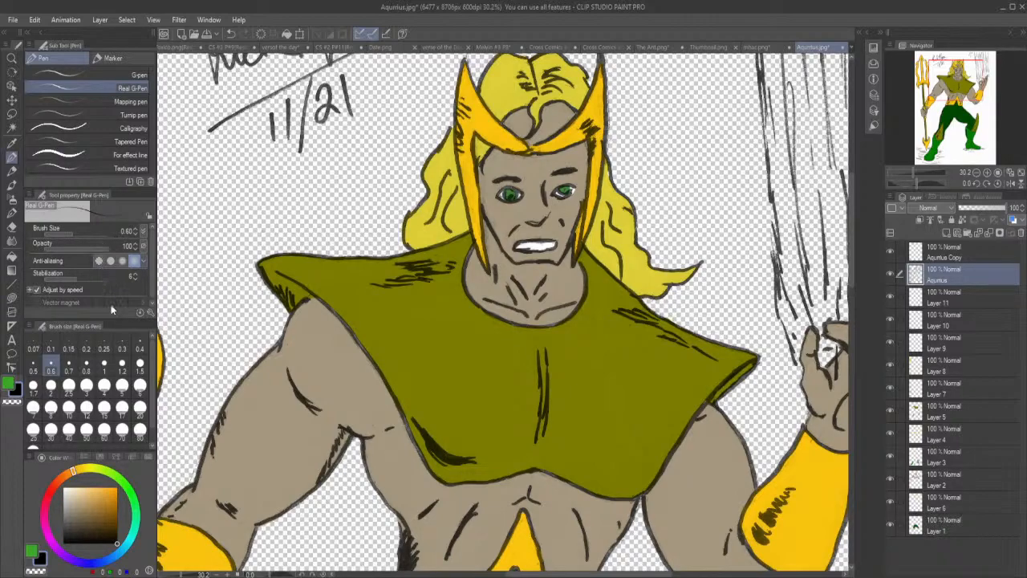
click(51, 385)
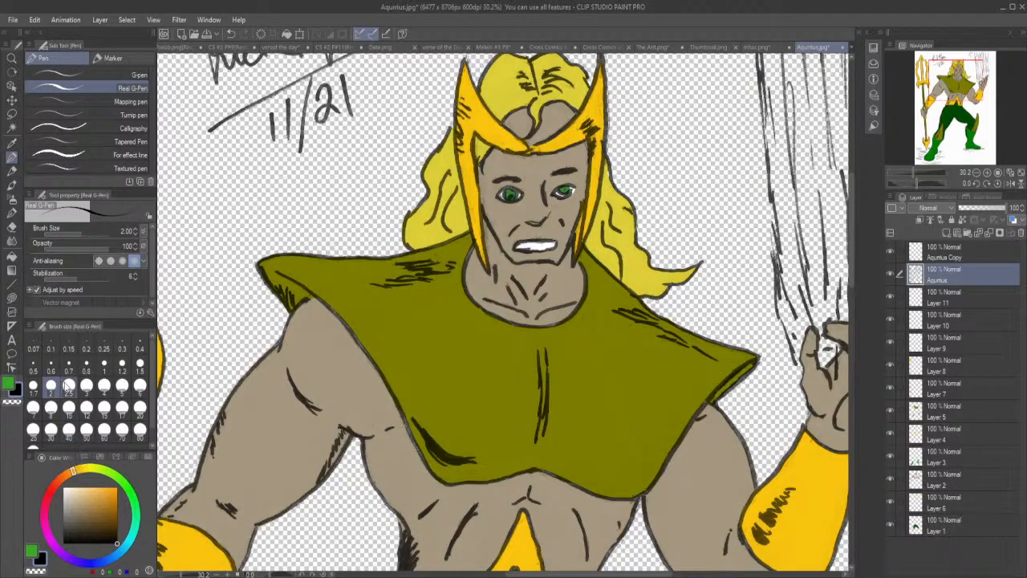
click(105, 363)
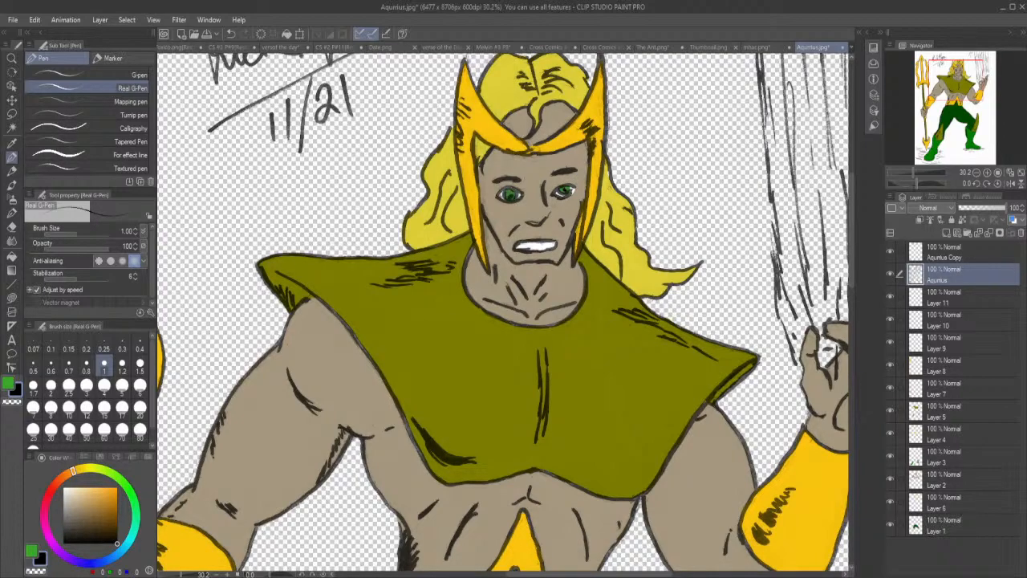
drag(567, 187, 568, 190)
scroll(510, 484, down, 3)
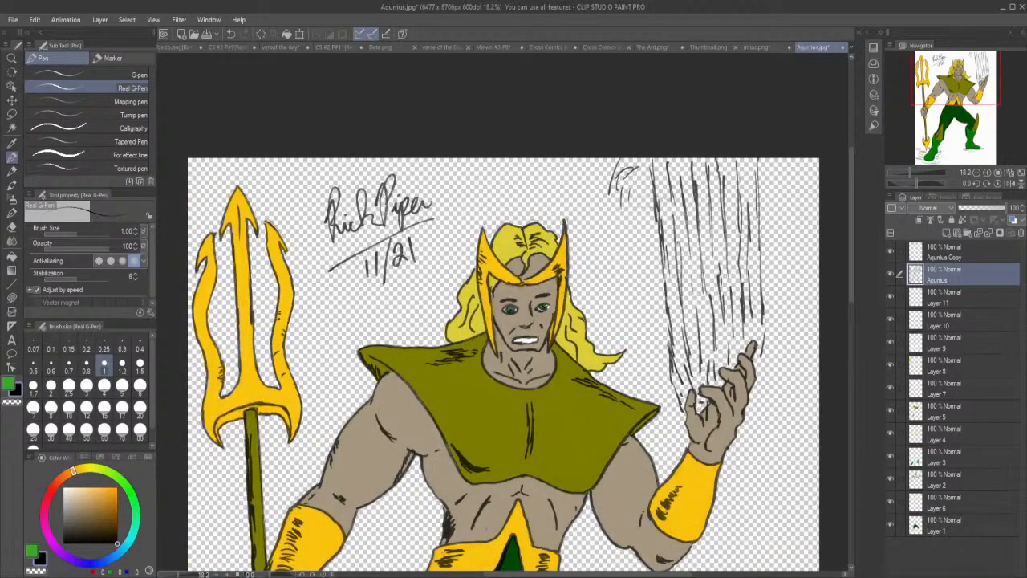
scroll(469, 550, down, 2)
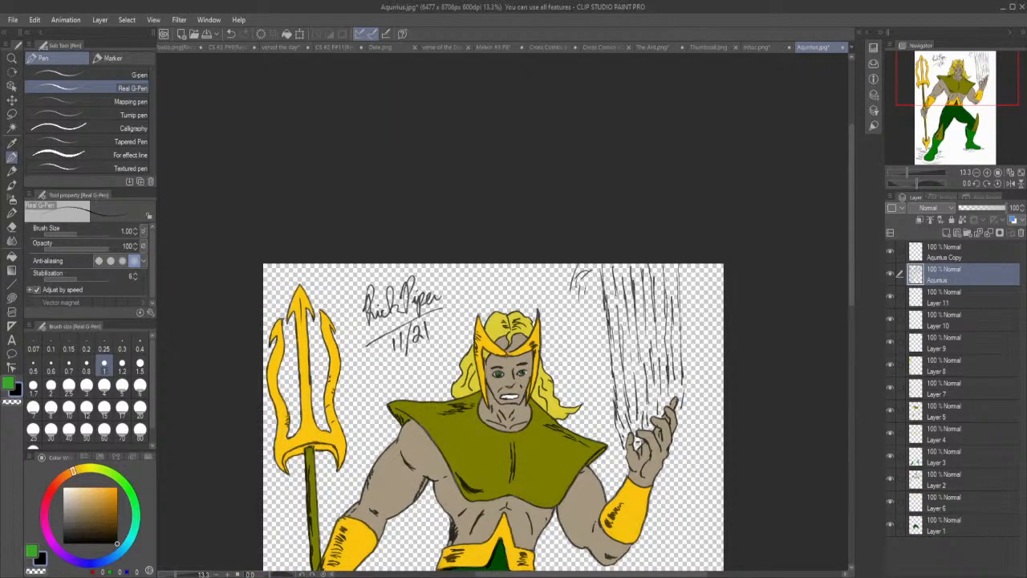
drag(849, 286, 839, 373)
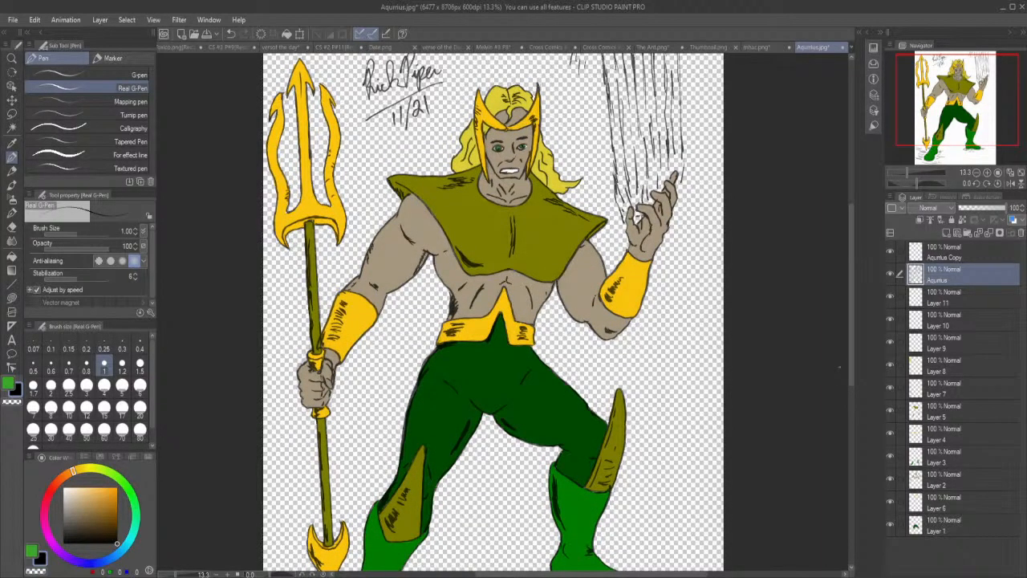
scroll(812, 370, down, 1)
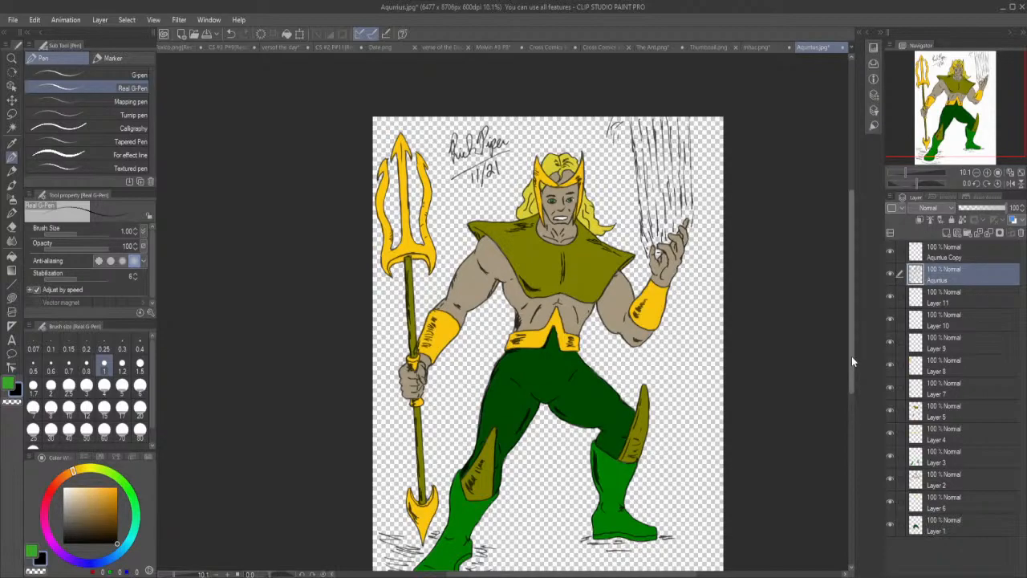
scroll(781, 394, down, 1)
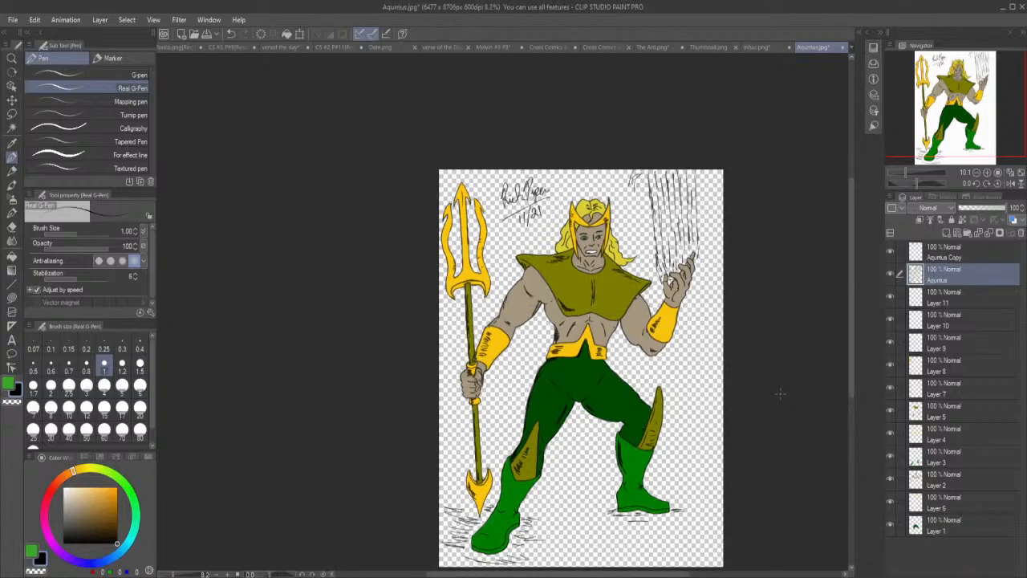
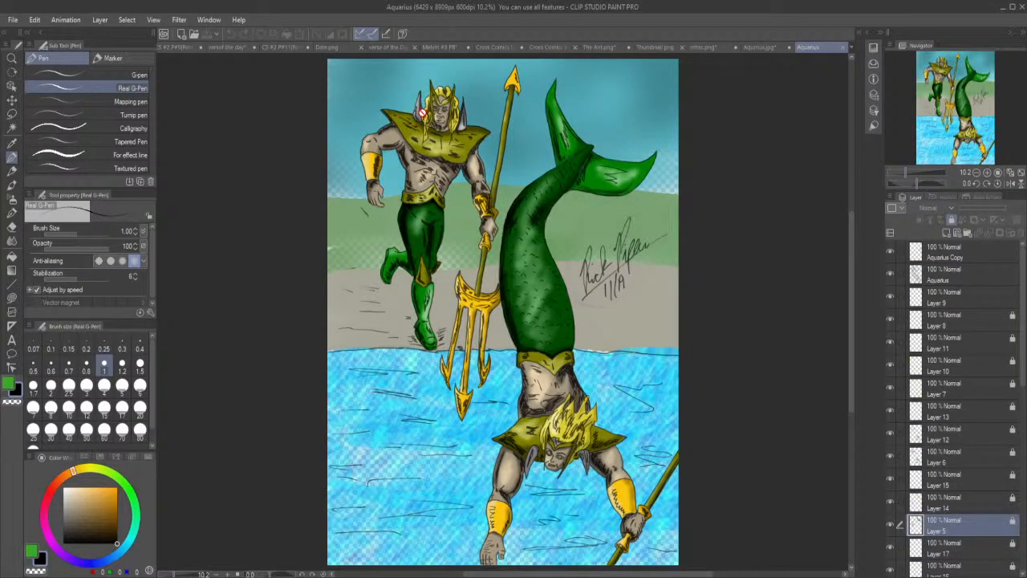
Examine the shading on the upper figure in the finished Aquarius reference image, returning to the flat-coloured drawing.
scroll(422, 114, up, 5)
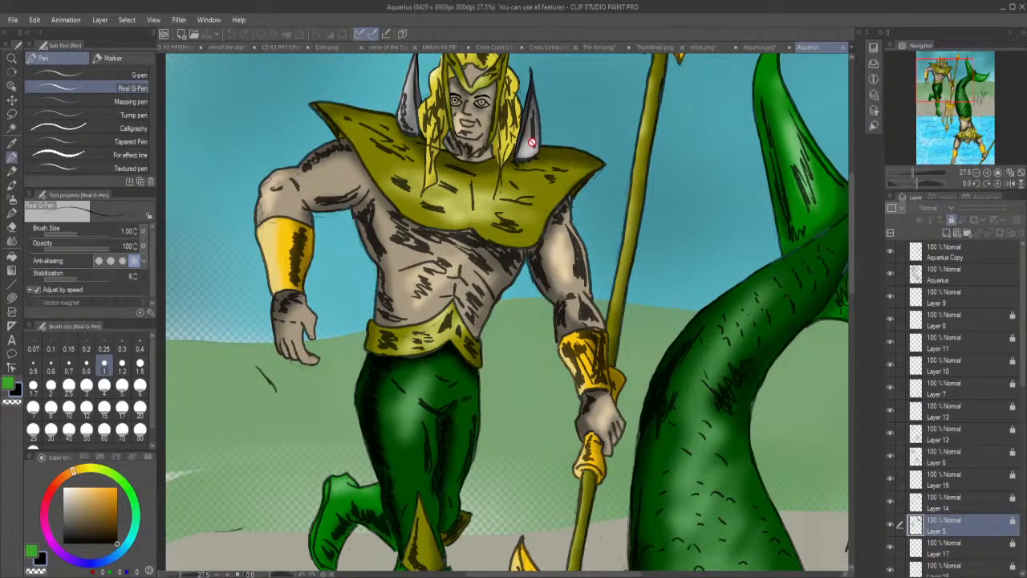
drag(852, 280, 849, 240)
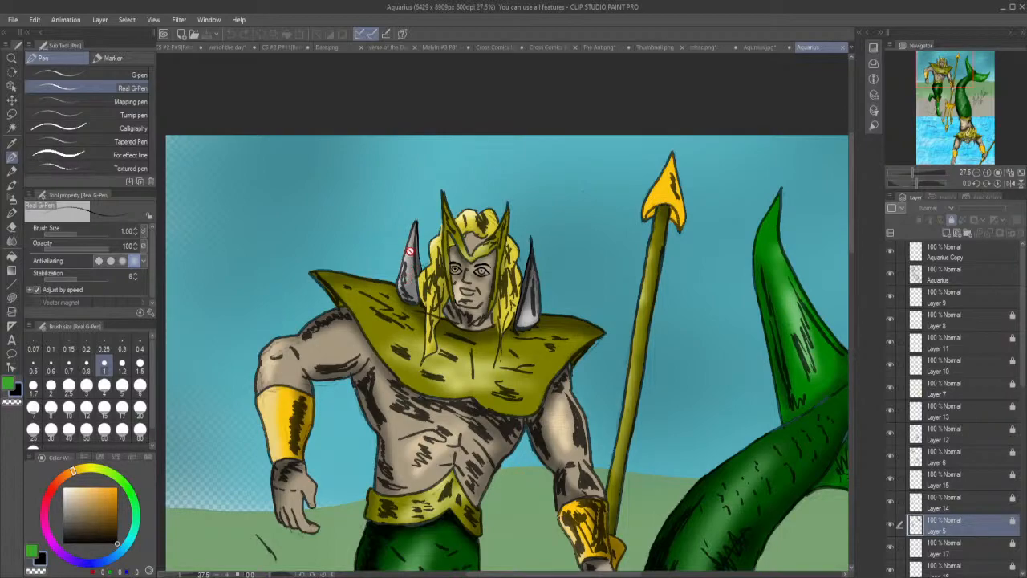
click(761, 47)
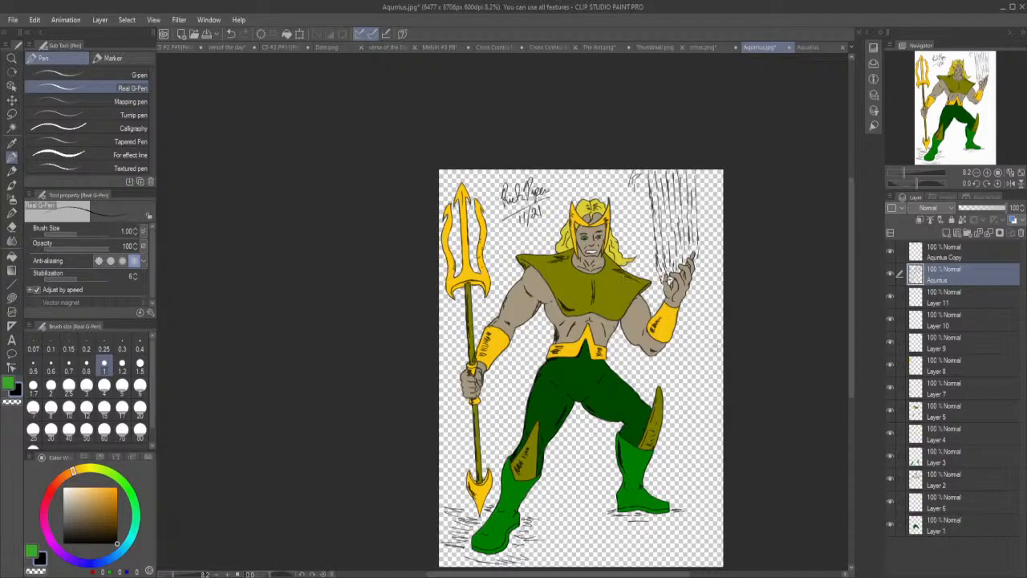
scroll(779, 339, down, 1)
scroll(783, 339, up, 3)
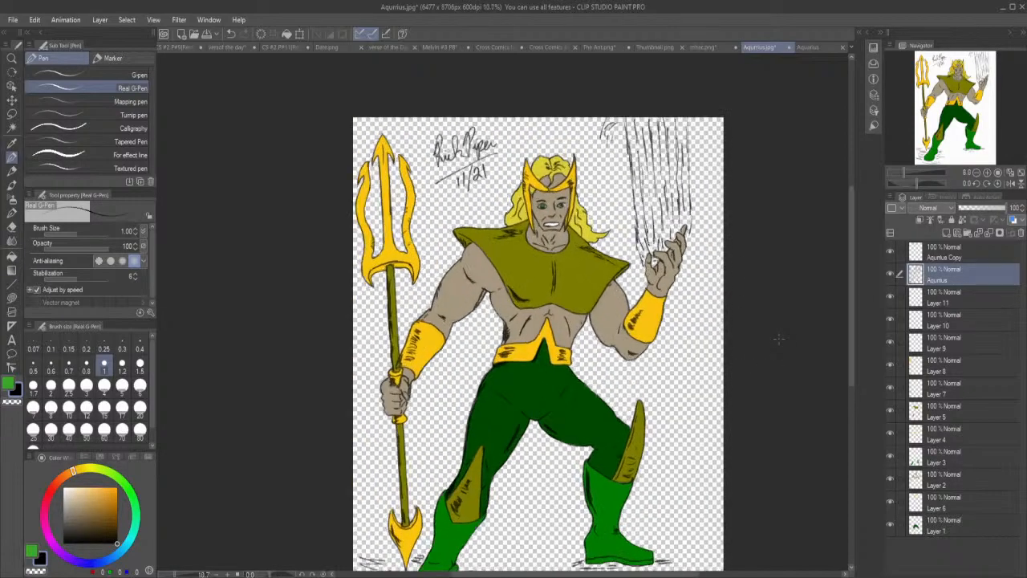
drag(848, 305, 854, 333)
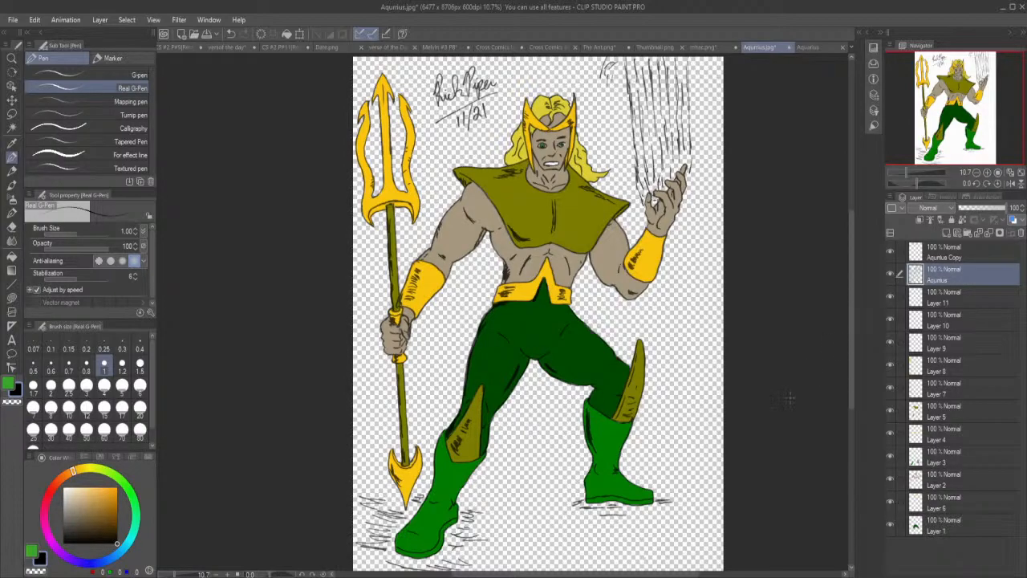
scroll(786, 399, down, 1)
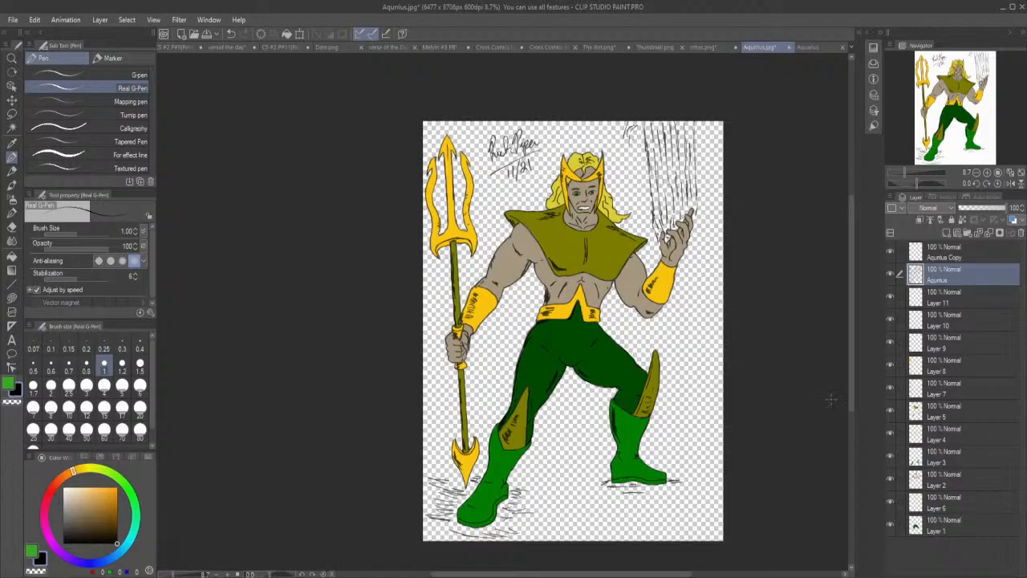
Add a layer folder directly above Layer 11 and name it Aquarius.
click(946, 533)
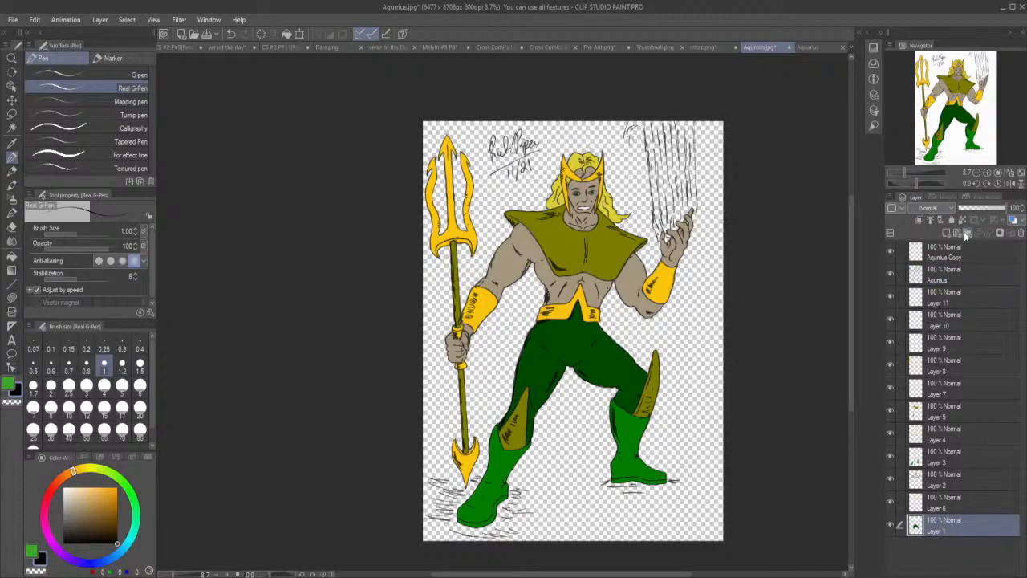
click(950, 274)
click(954, 302)
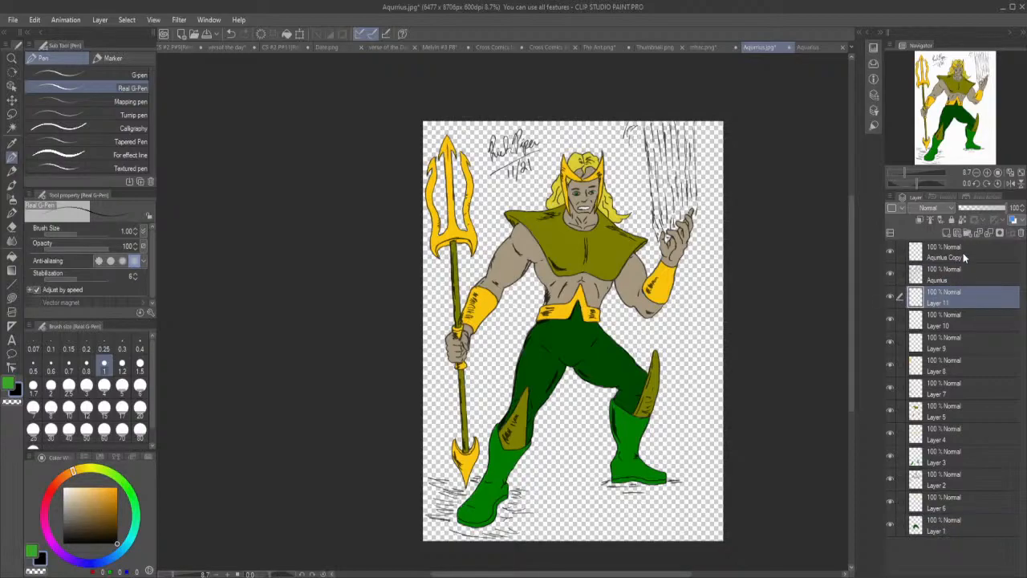
click(966, 233)
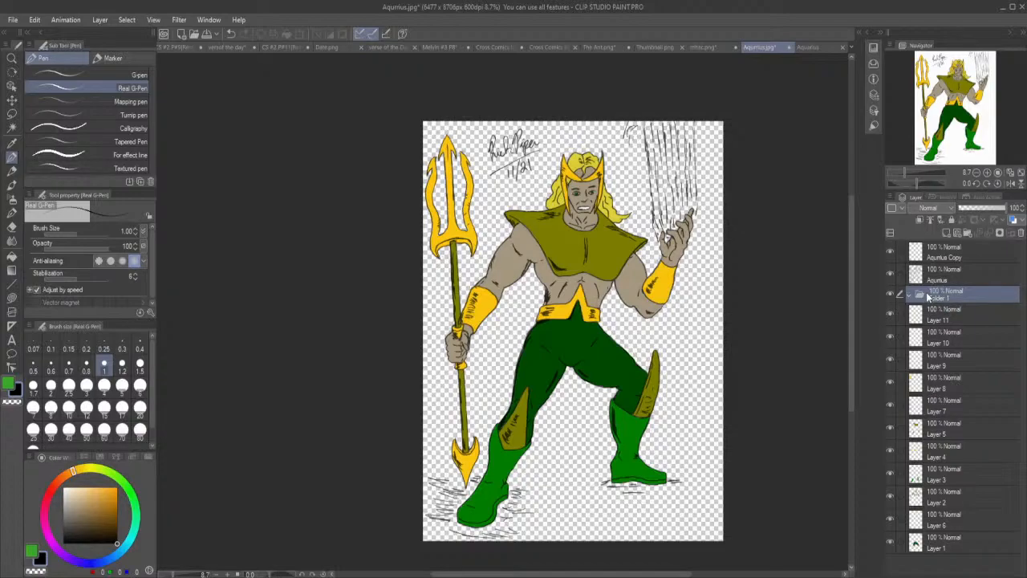
text(Aquarius)
key(Return)
Move all the flat-colour layers, Layer 1 through Layer 11, into the Aquarius folder and collapse it.
click(947, 547)
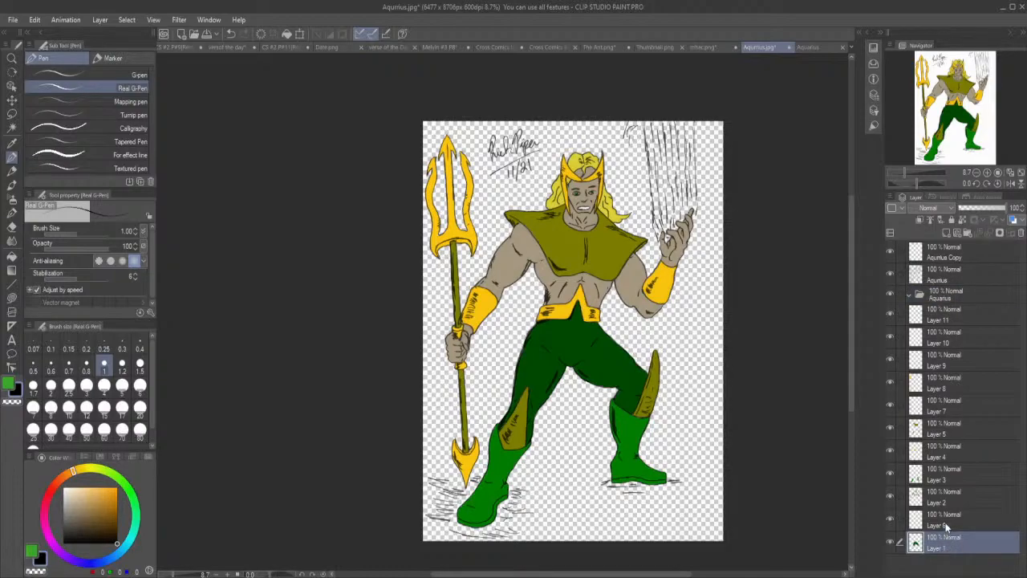
ctrl+click(947, 523)
ctrl+click(945, 504)
ctrl+click(944, 476)
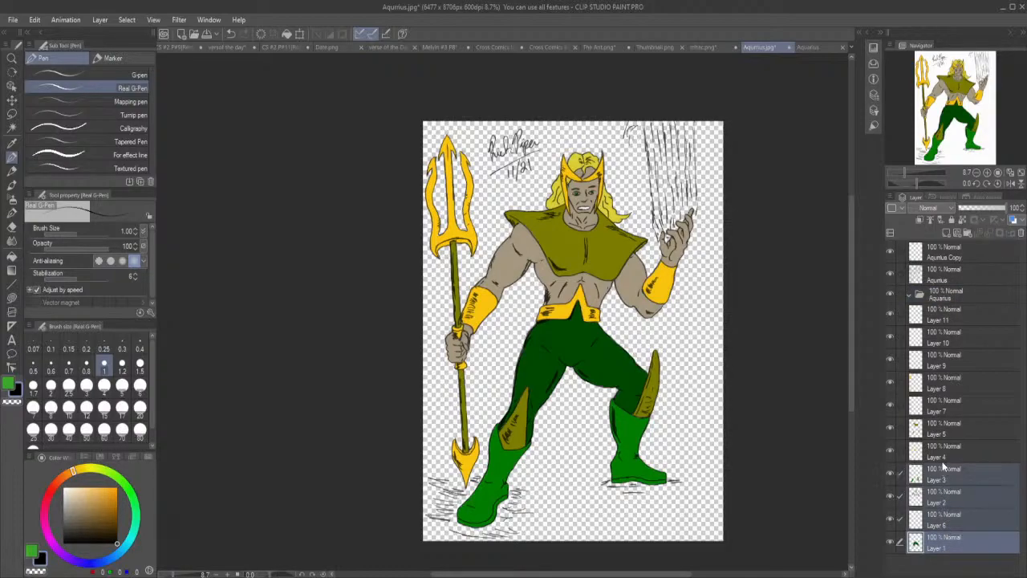
ctrl+click(945, 458)
ctrl+click(945, 433)
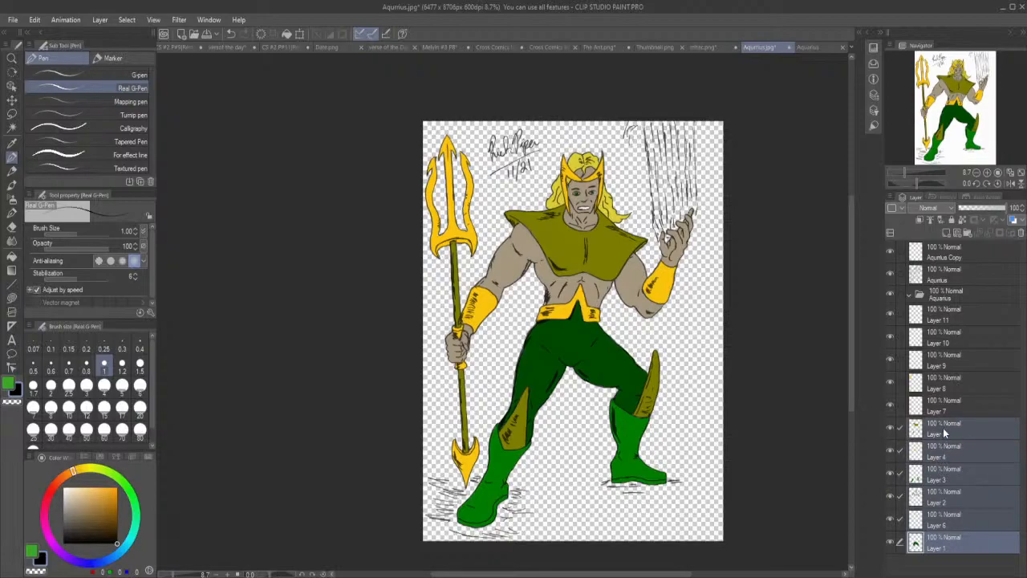
ctrl+click(944, 406)
ctrl+click(942, 382)
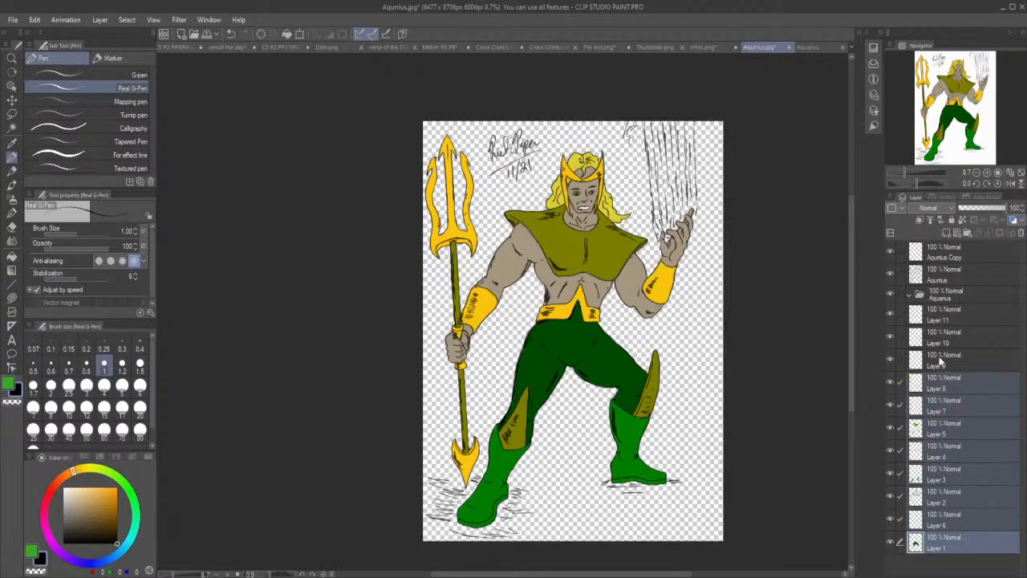
ctrl+click(937, 354)
ctrl+click(940, 335)
ctrl+click(941, 320)
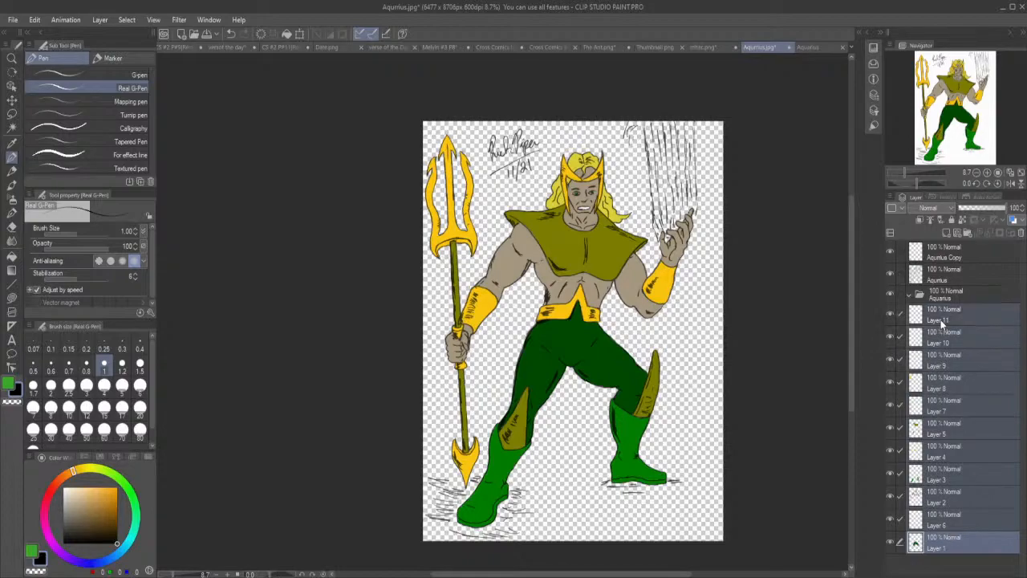
drag(949, 310, 948, 294)
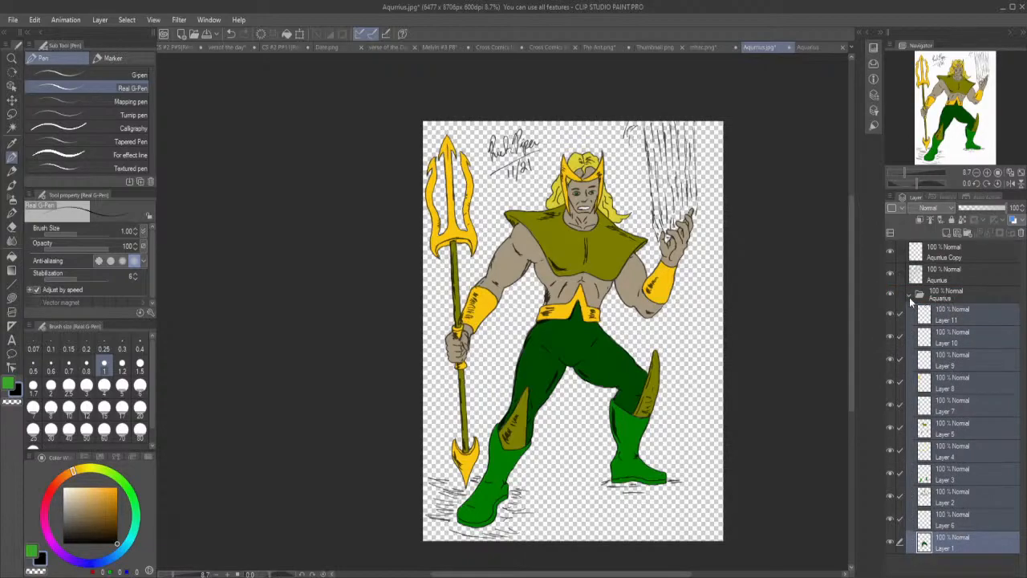
click(909, 297)
Add two folders above the Aquarius folder, naming the lower one Aquarius shades and the upper one Aquarius tintes.
click(970, 231)
click(970, 231)
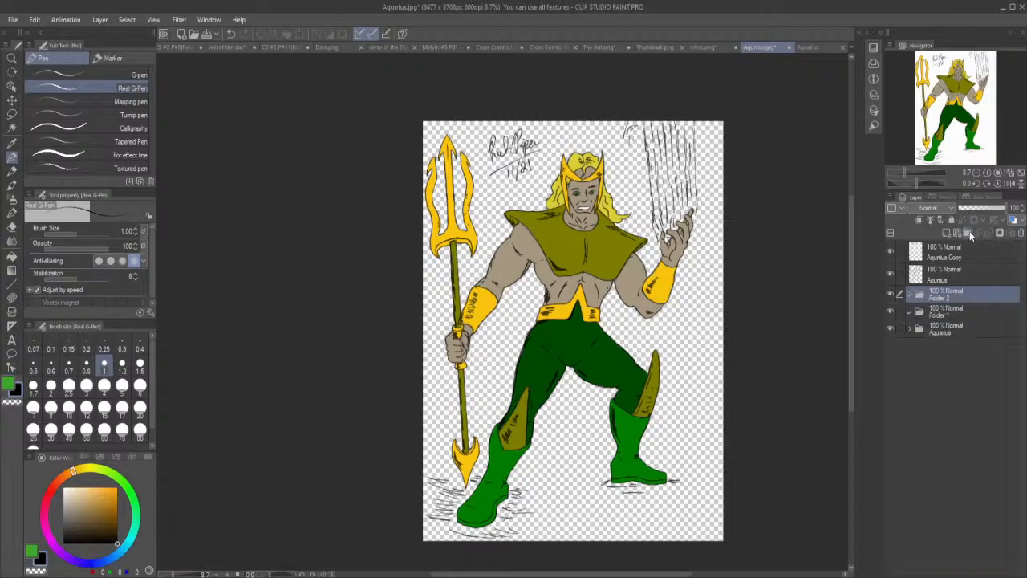
click(938, 315)
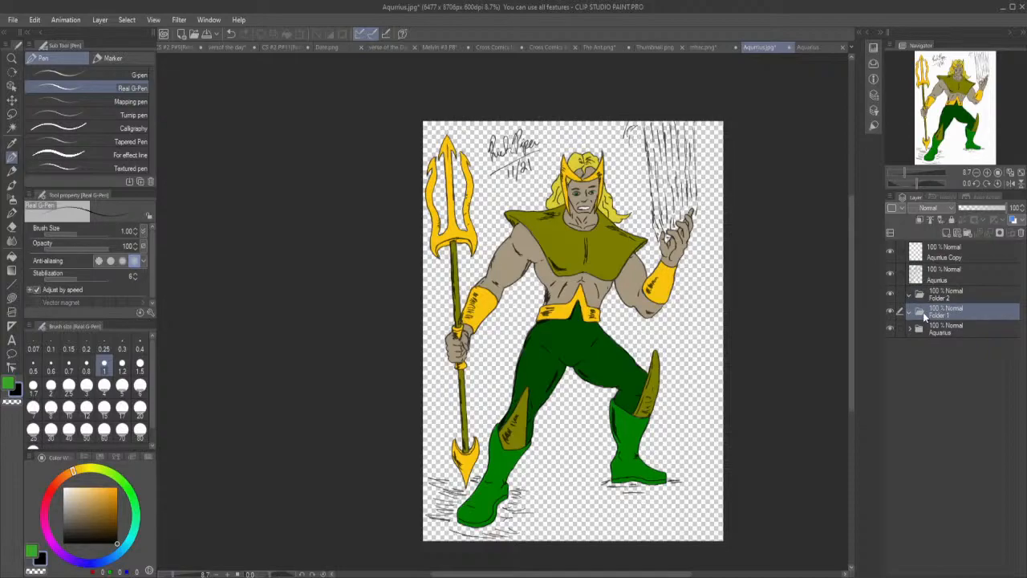
key(u)
key(r)
key(i)
key(u)
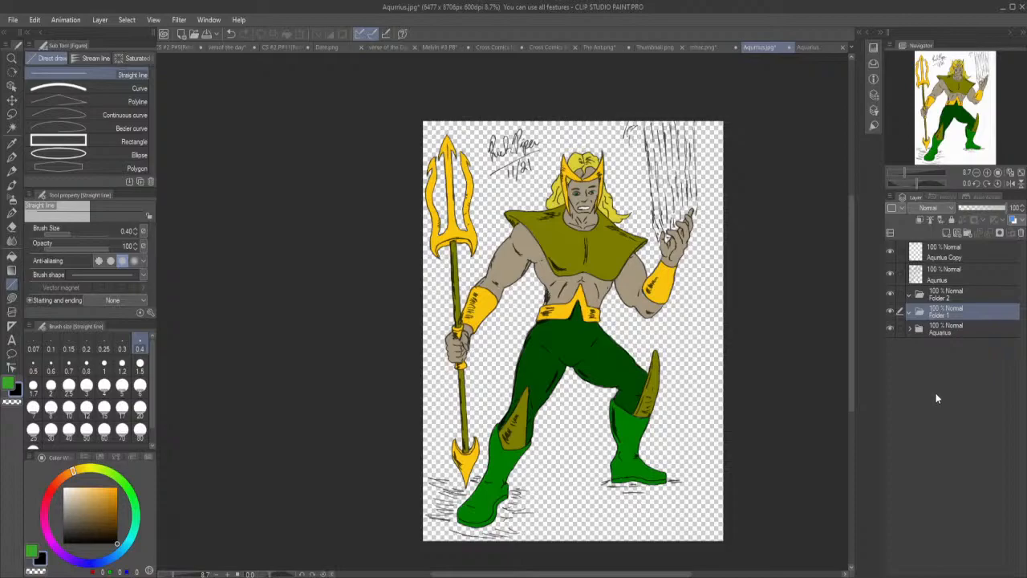
click(939, 299)
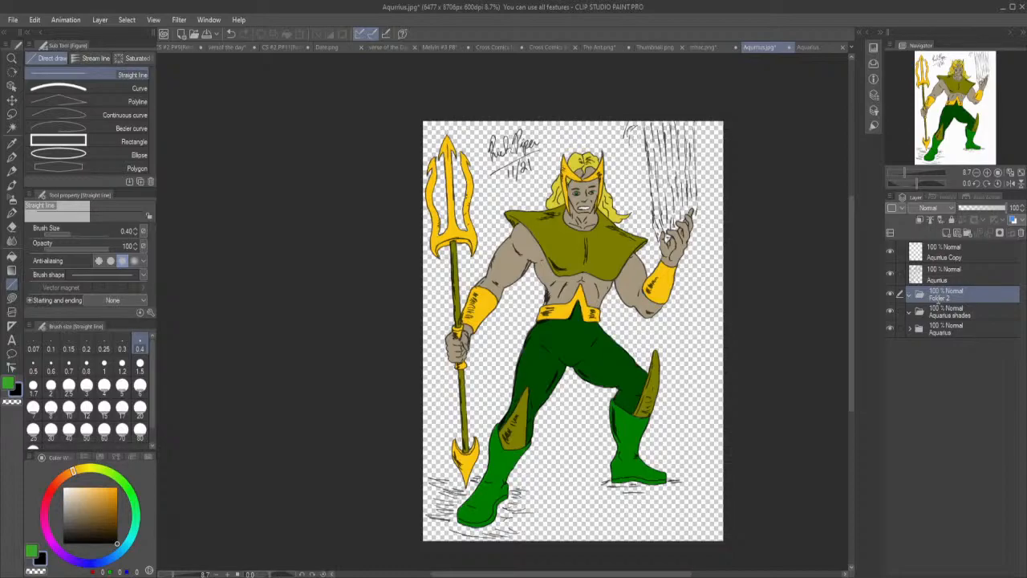
key(Return)
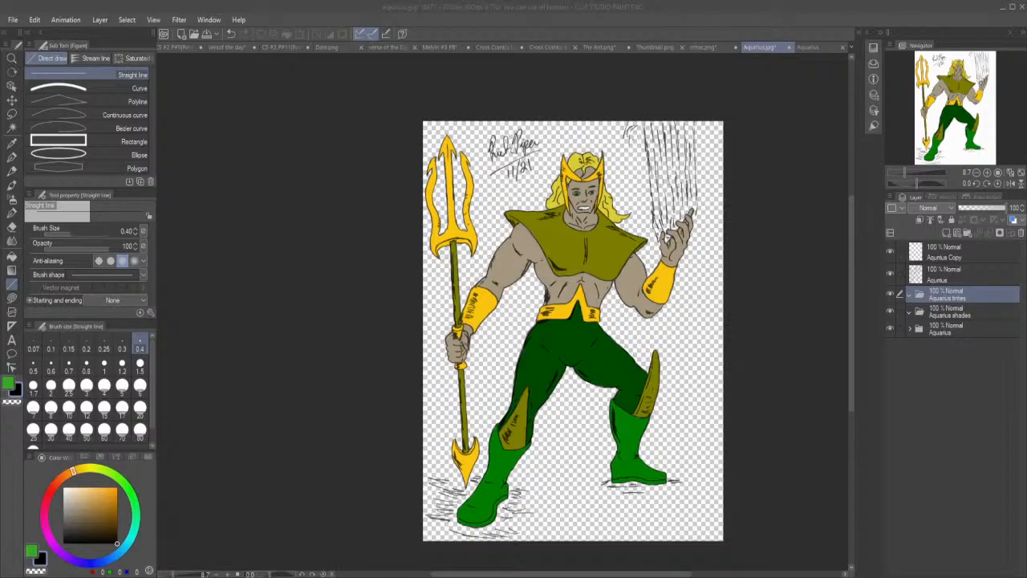
click(960, 7)
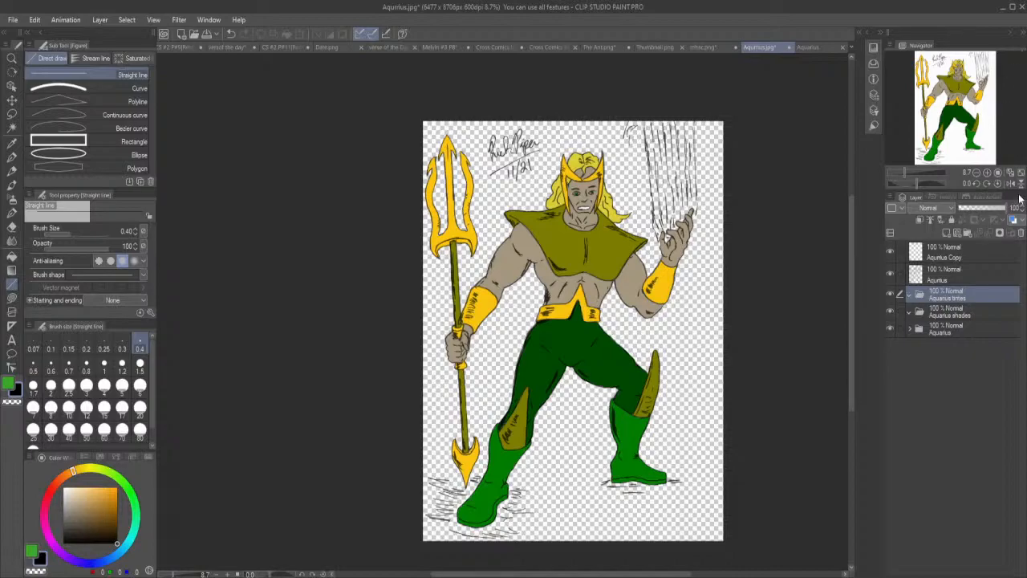
Create a selection from the dark green trousers on Layer 1 in the Aquarius folder, leaving the folder collapsed.
click(947, 316)
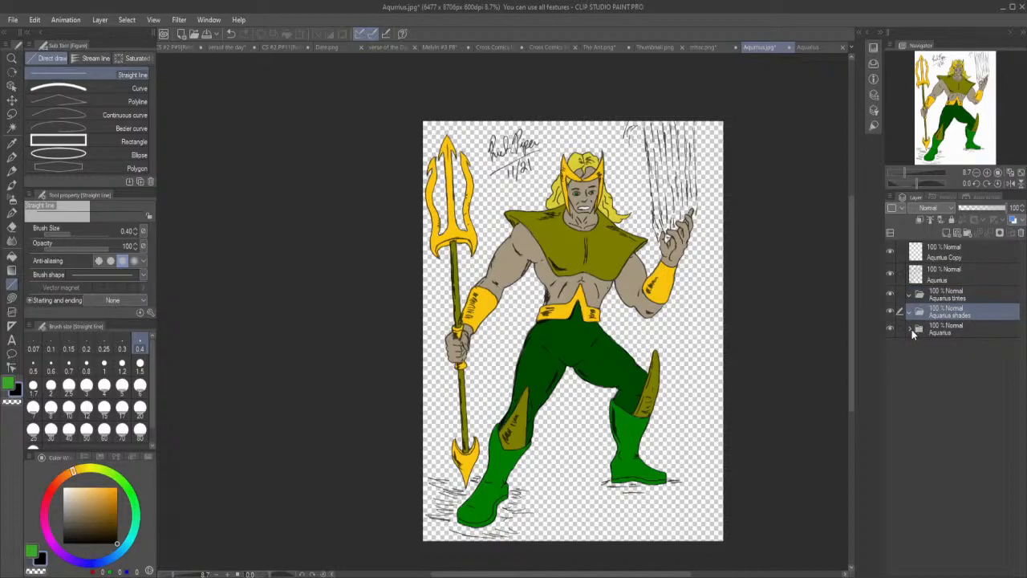
click(912, 329)
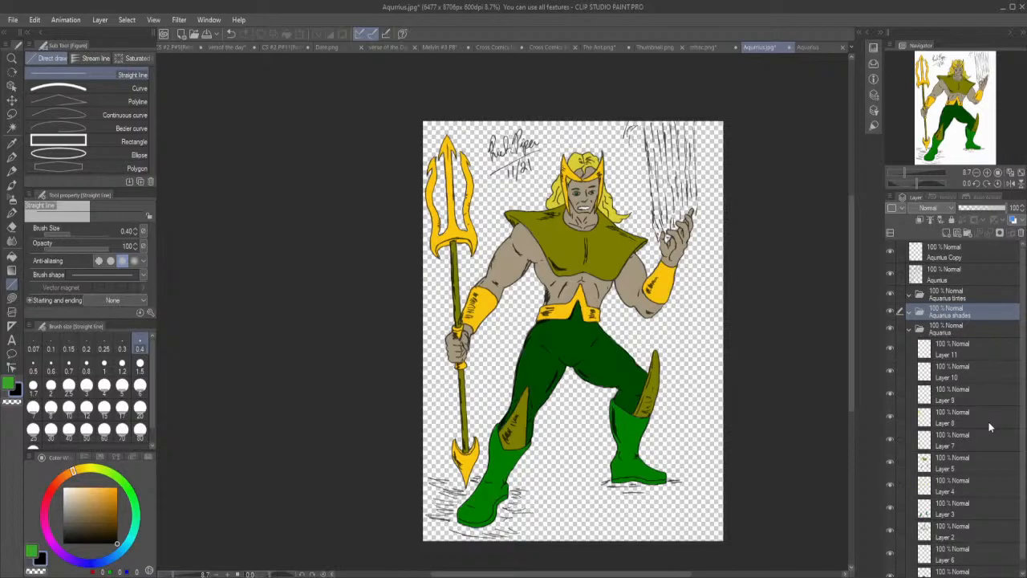
scroll(1001, 438, down, 1)
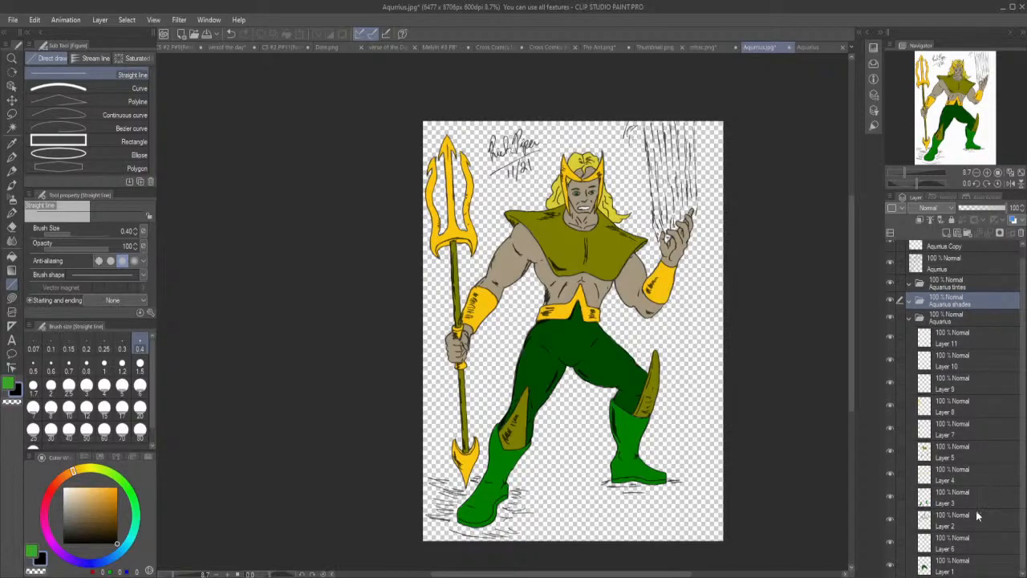
click(952, 565)
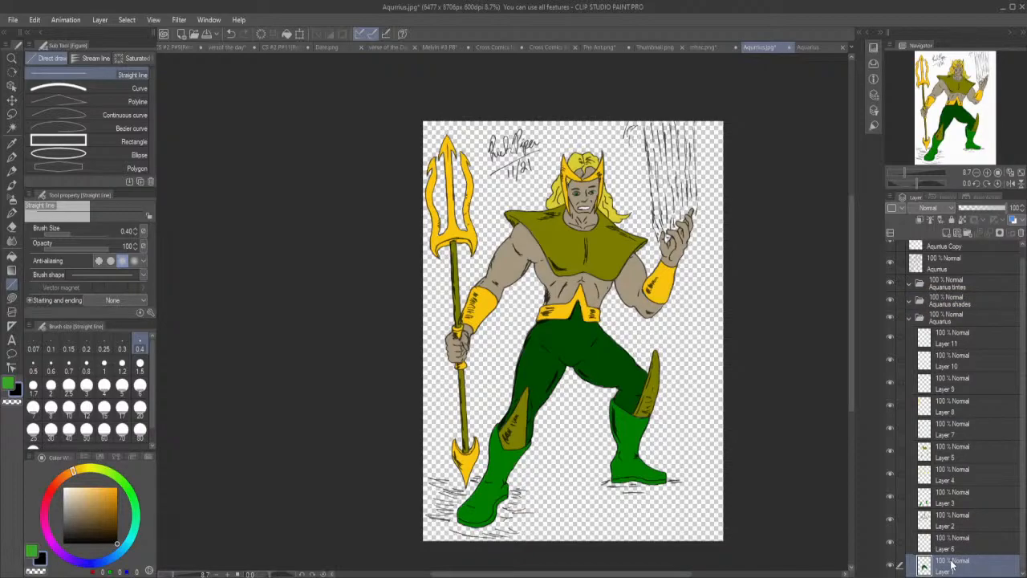
click(866, 438)
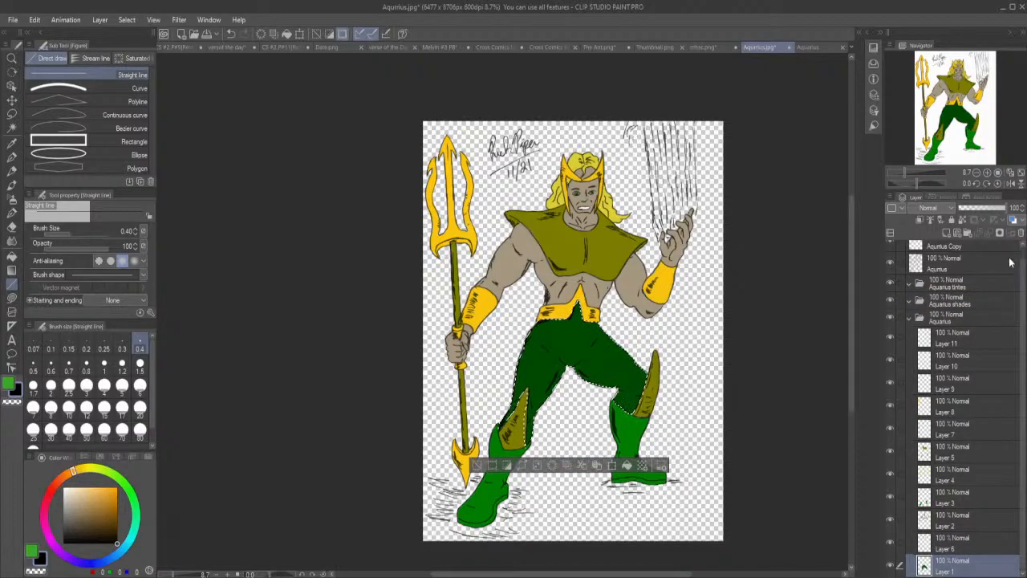
click(910, 318)
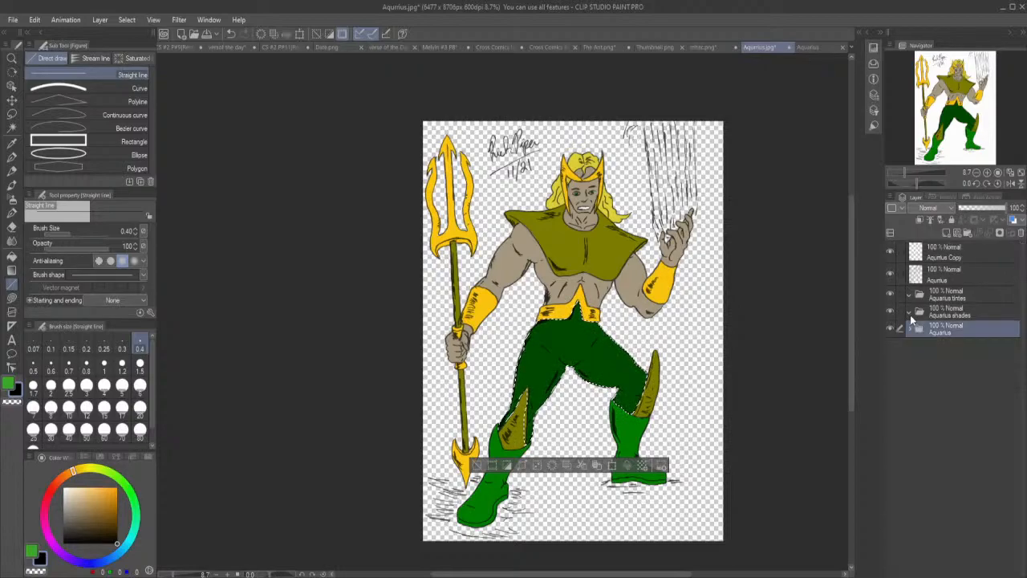
Add seven new layers inside the Aquarius shades folder.
click(912, 314)
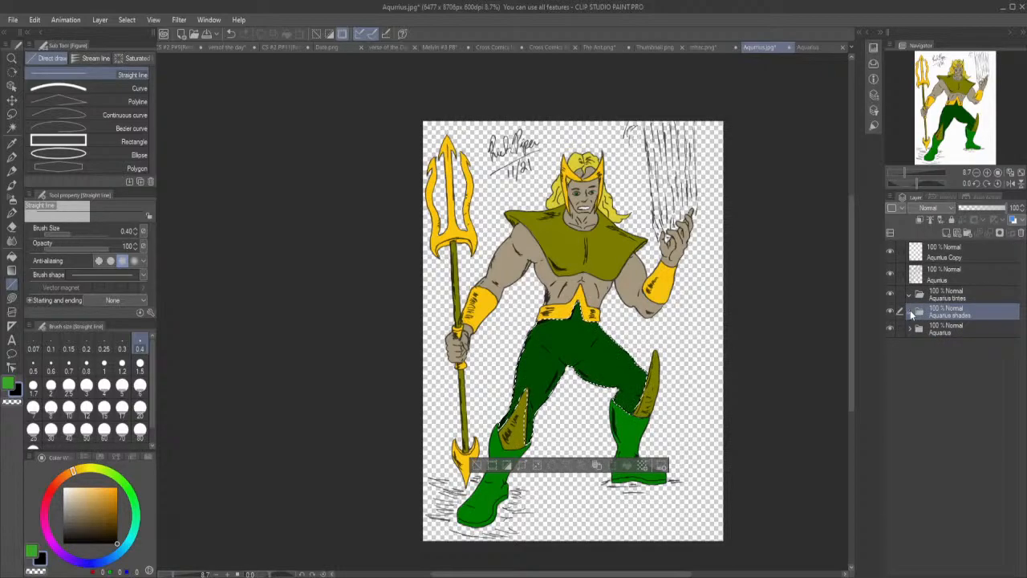
click(948, 235)
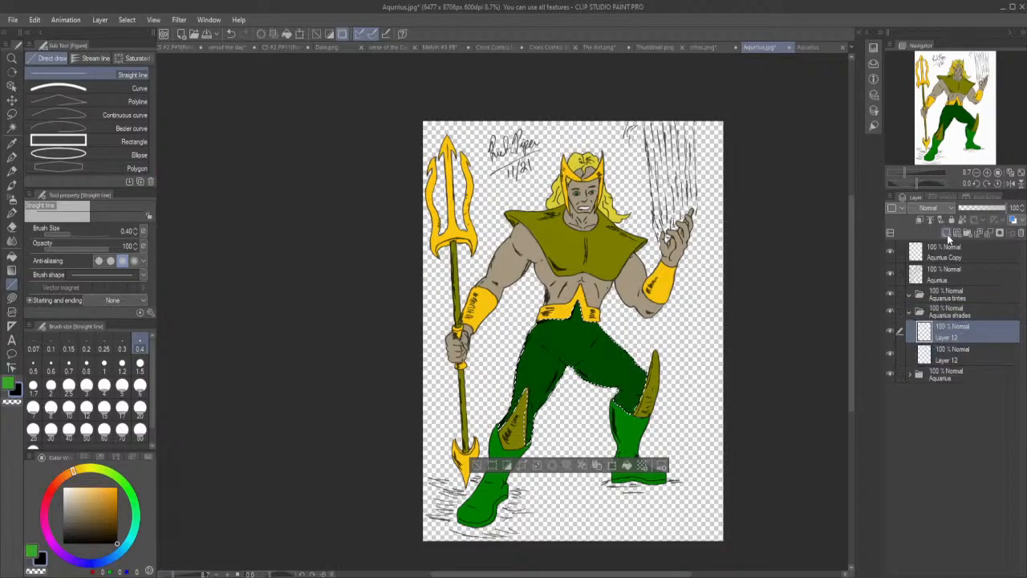
click(948, 235)
click(947, 234)
click(948, 234)
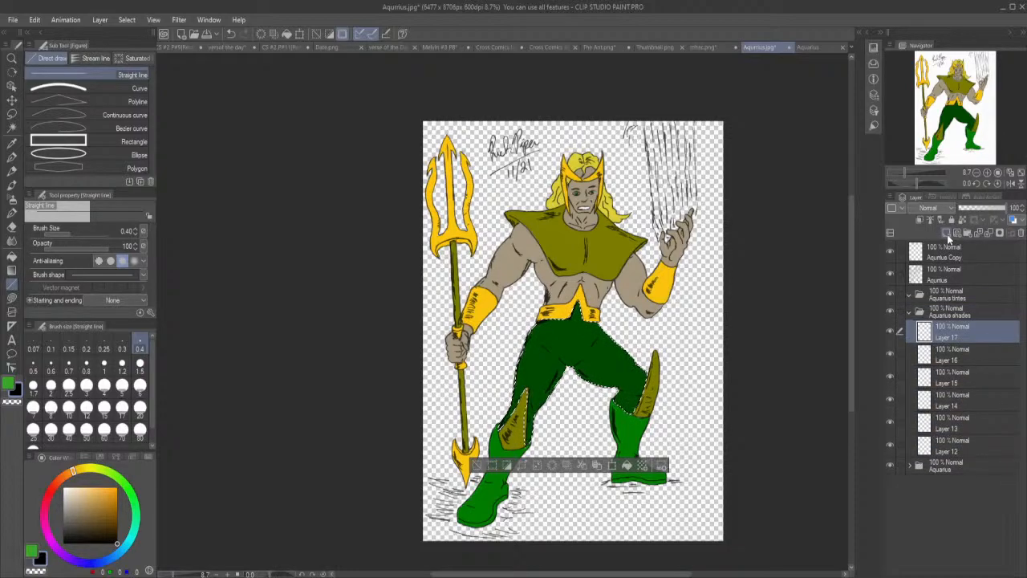
click(948, 234)
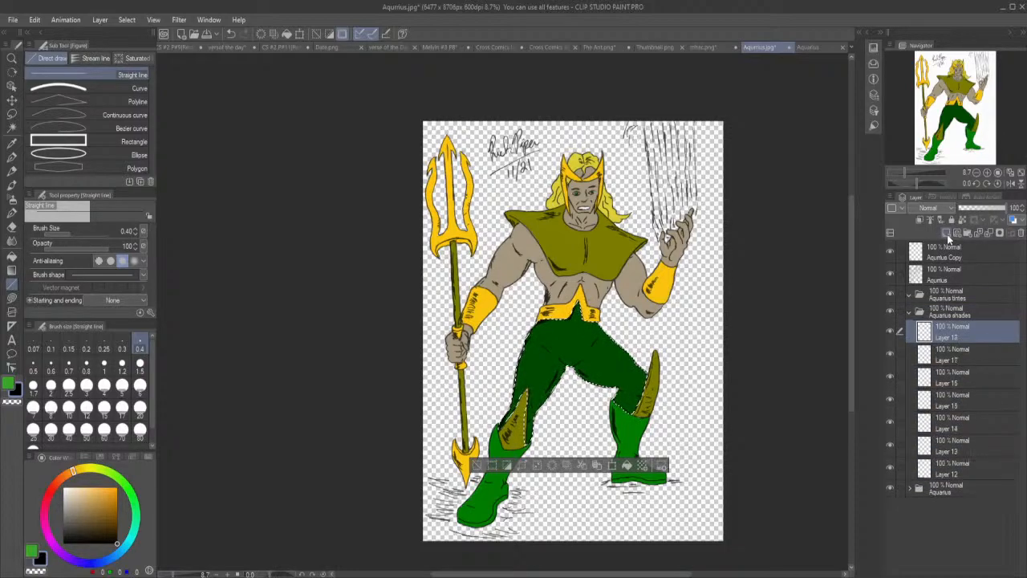
On Layer 12, sample the trousers' dark green and set a darker shade of it for the Lasso fill tool.
click(949, 474)
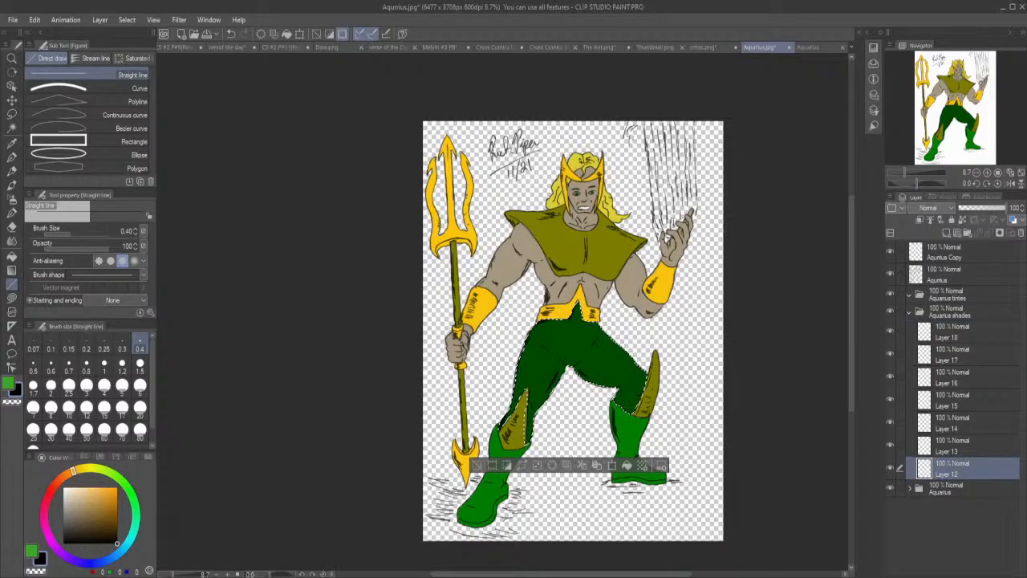
scroll(471, 219, up, 3)
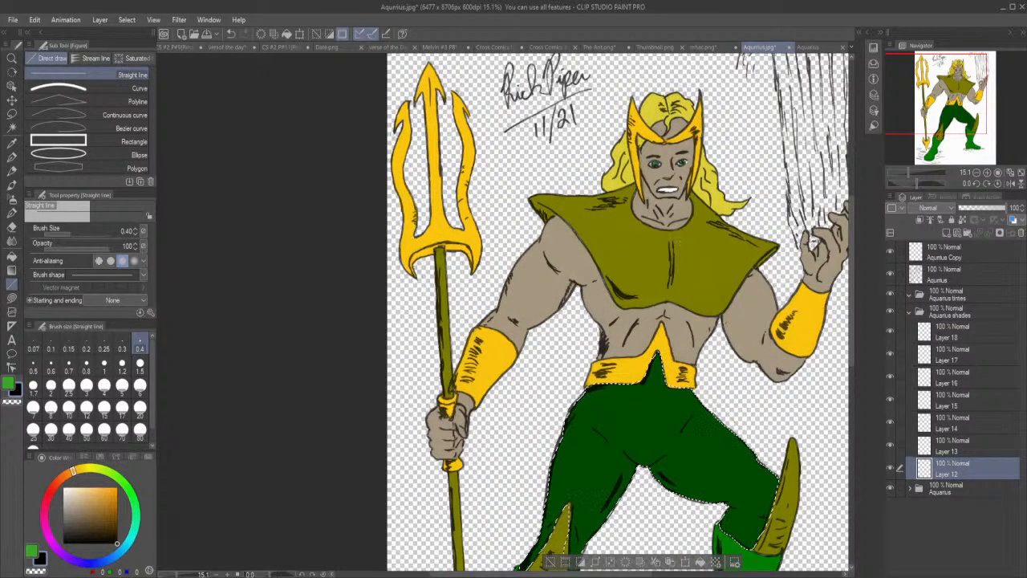
drag(851, 305, 851, 348)
drag(636, 574, 667, 574)
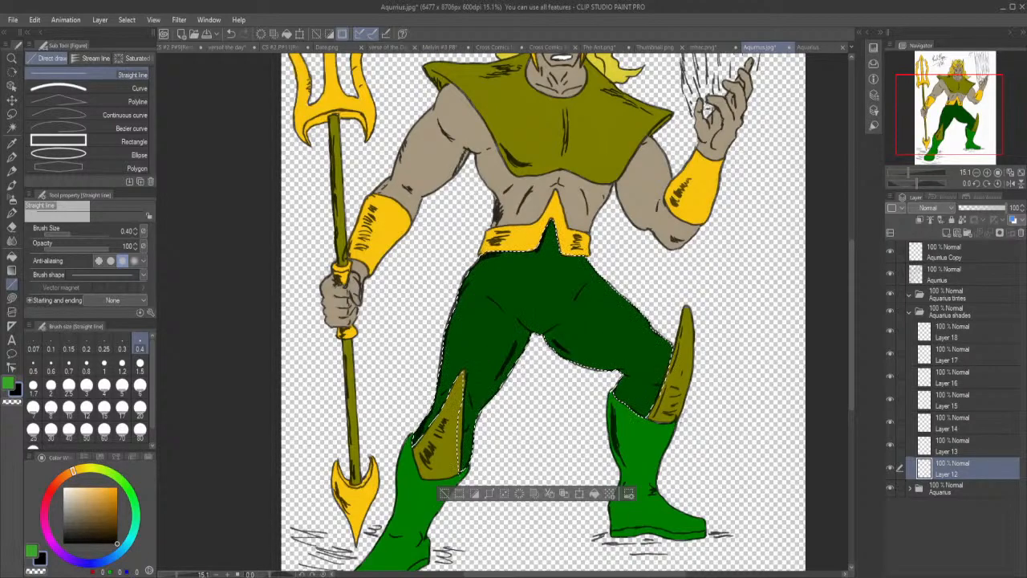
click(13, 144)
click(480, 350)
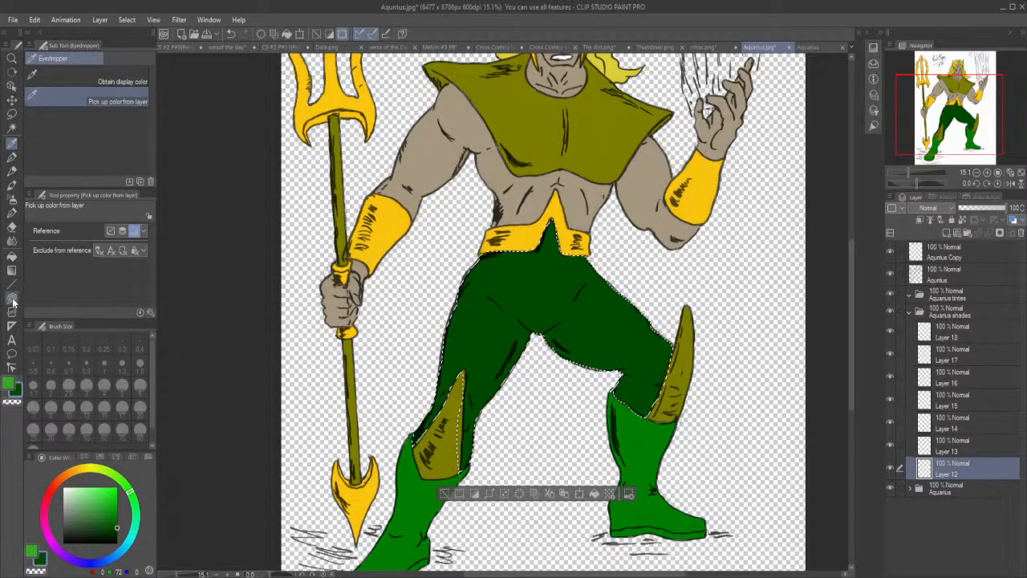
click(12, 298)
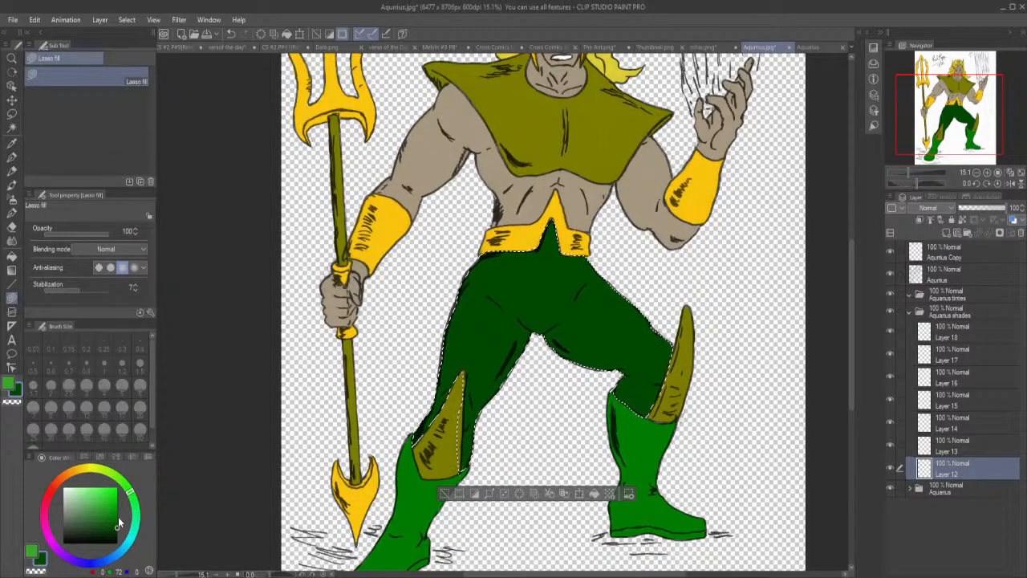
drag(118, 524, 118, 534)
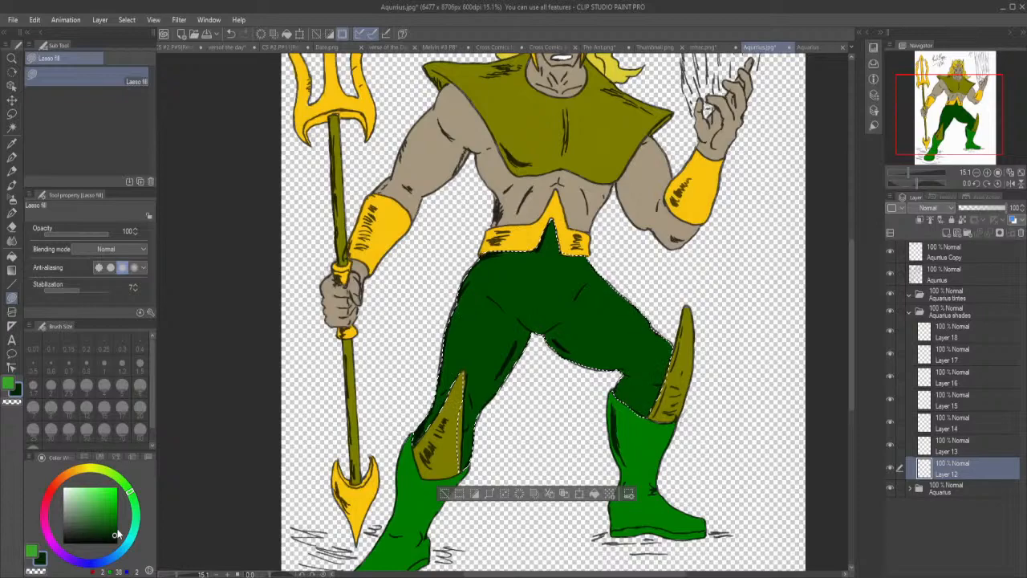